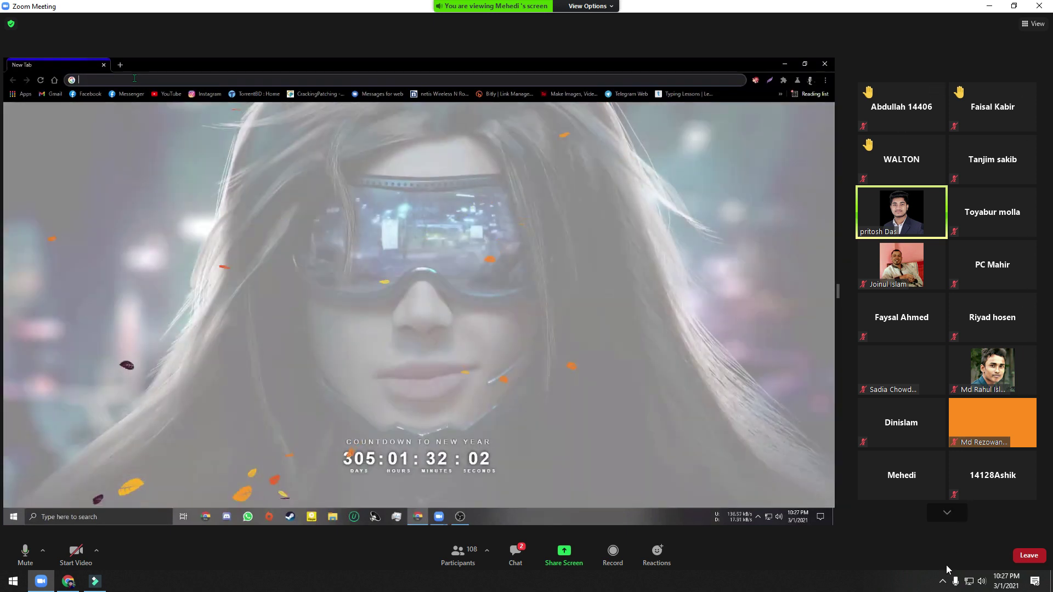
Start the screen recorder from the system tray and leave Zoom's full-screen mode
click(942, 579)
click(964, 537)
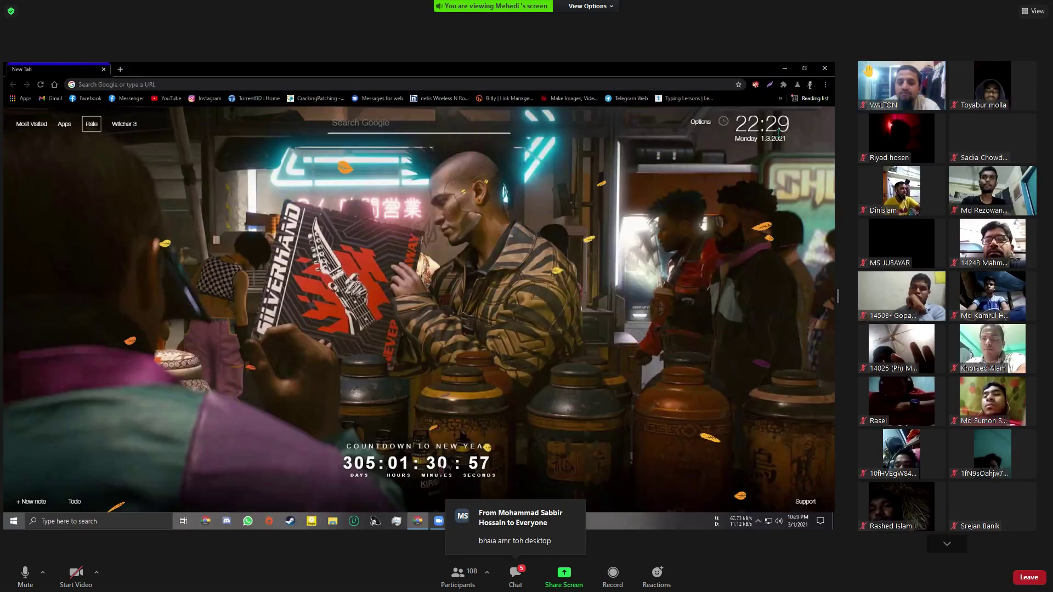
key(Escape)
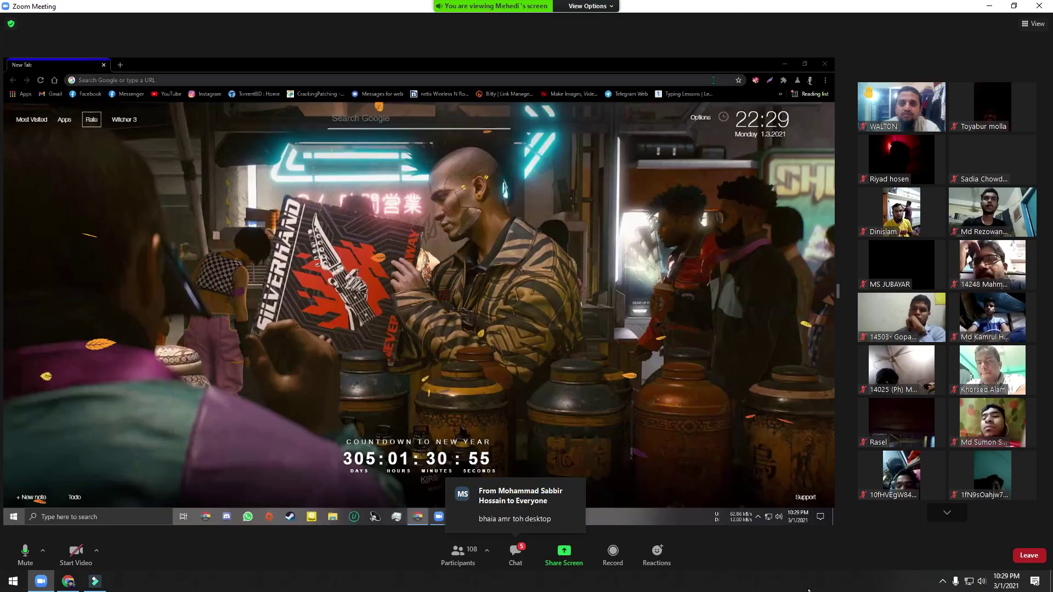
Hide the recorder's controls while it keeps recording, and return the meeting window to full screen
click(943, 580)
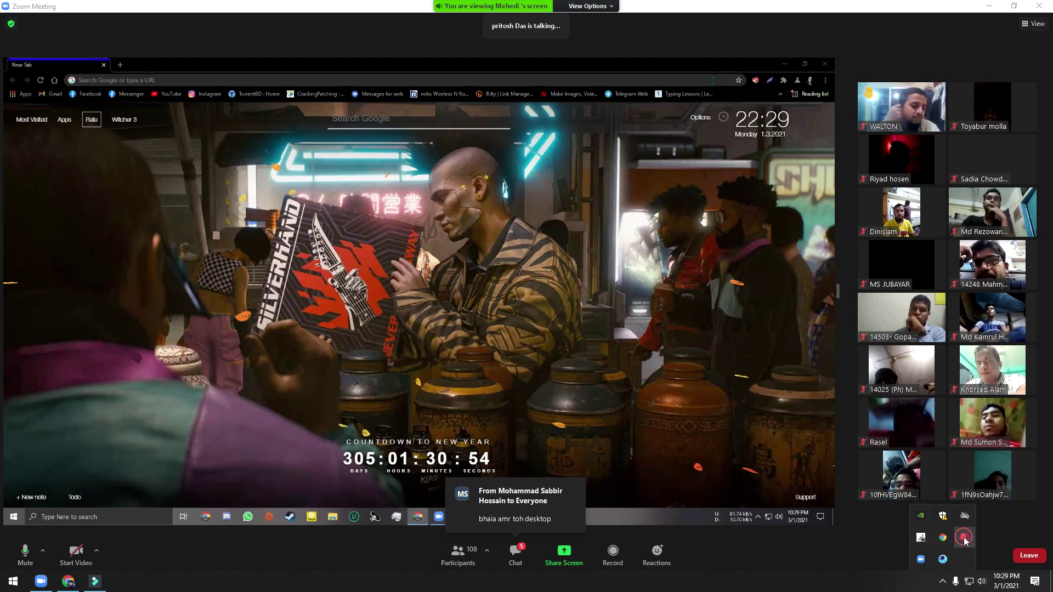
click(965, 539)
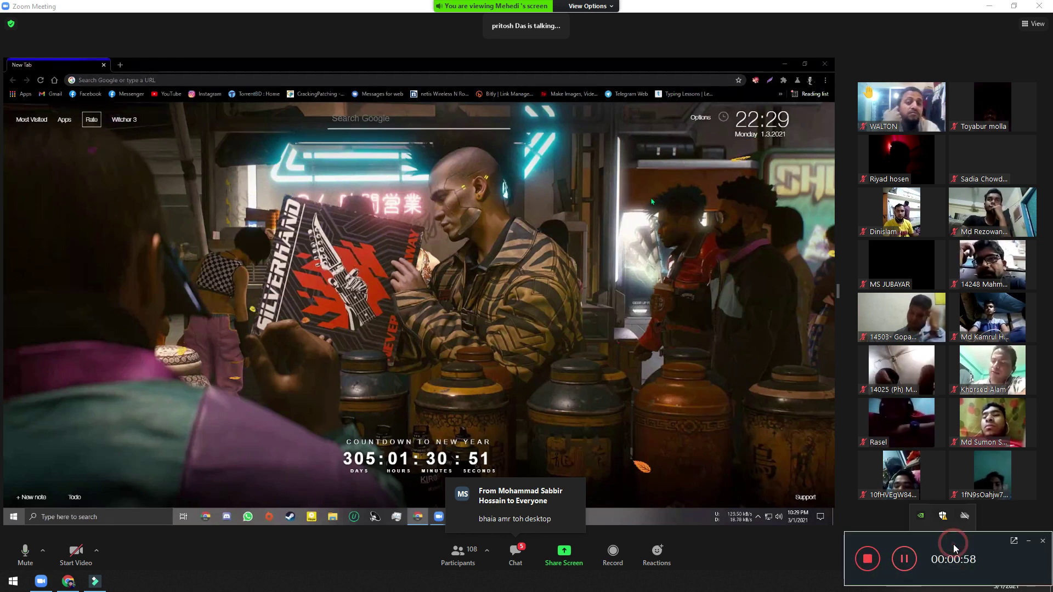
click(1028, 542)
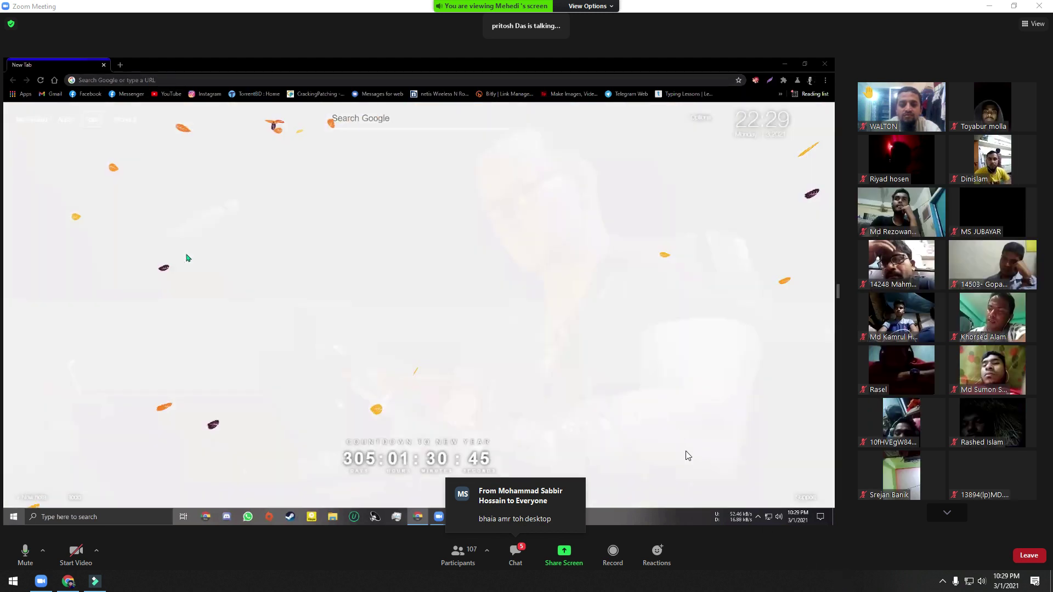
double_click(683, 454)
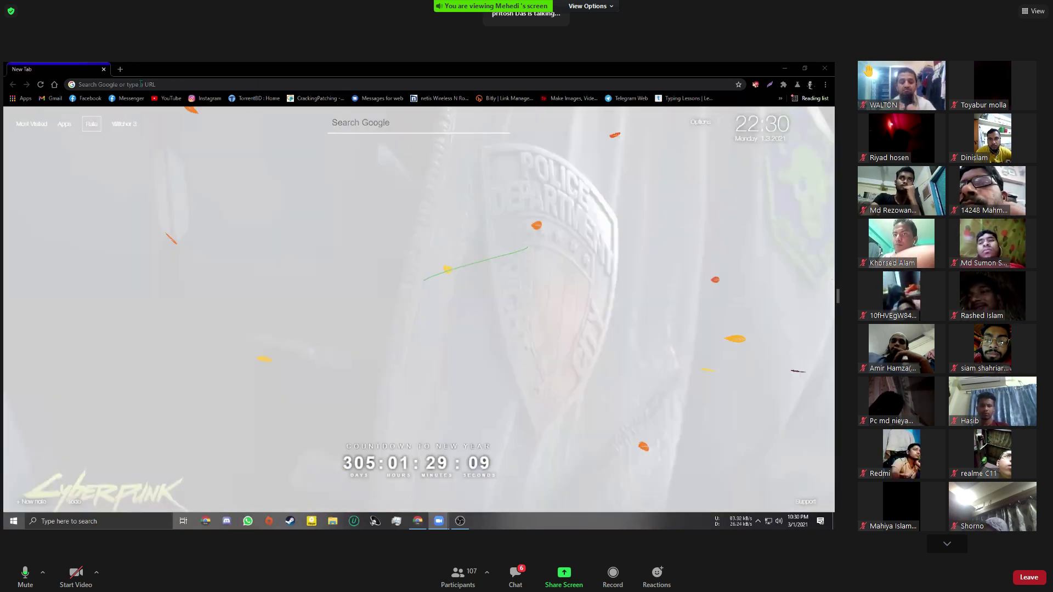
key(ctrl+l)
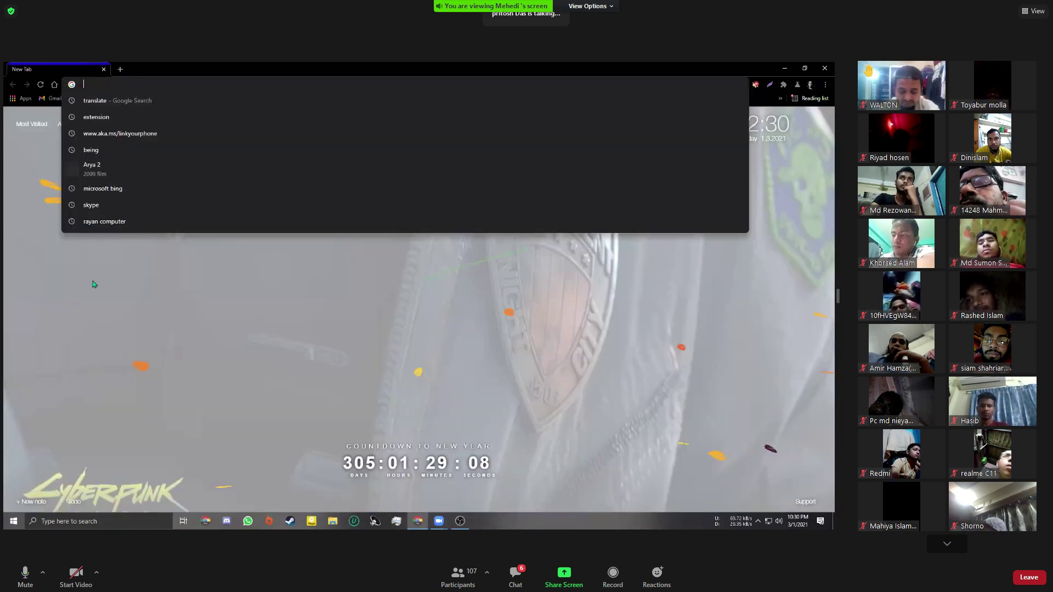
click(93, 284)
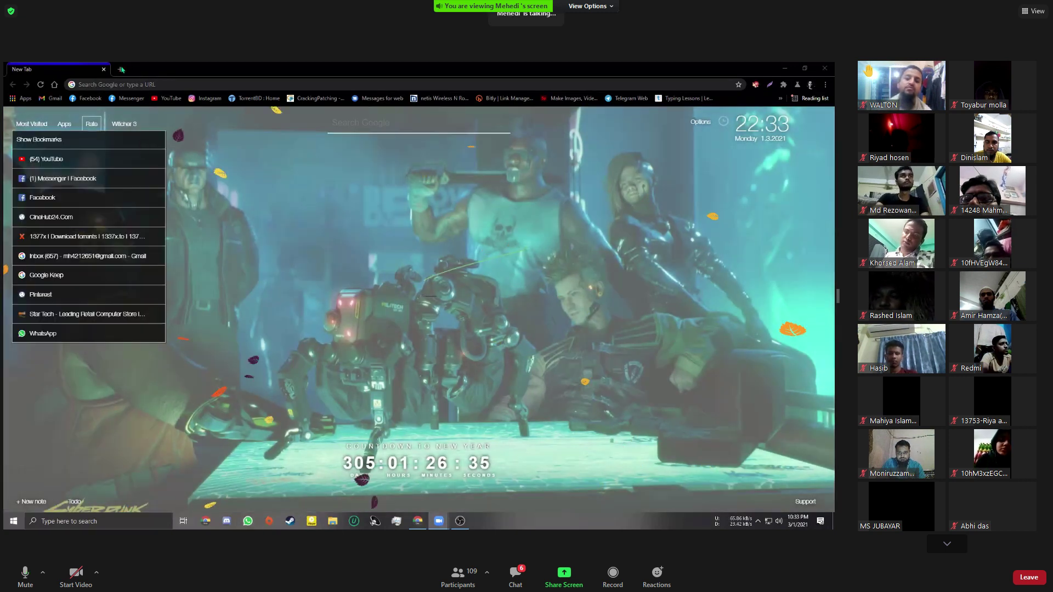
Load deshnetbd.com in the shared browser's address bar
click(122, 69)
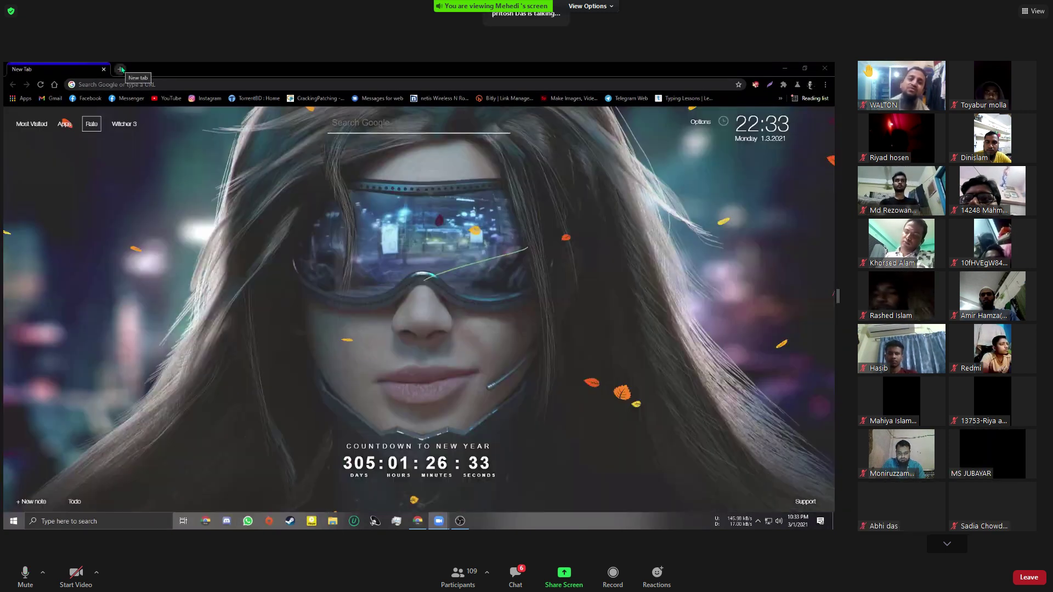
click(122, 69)
text(deshnetbd.com)
key(Return)
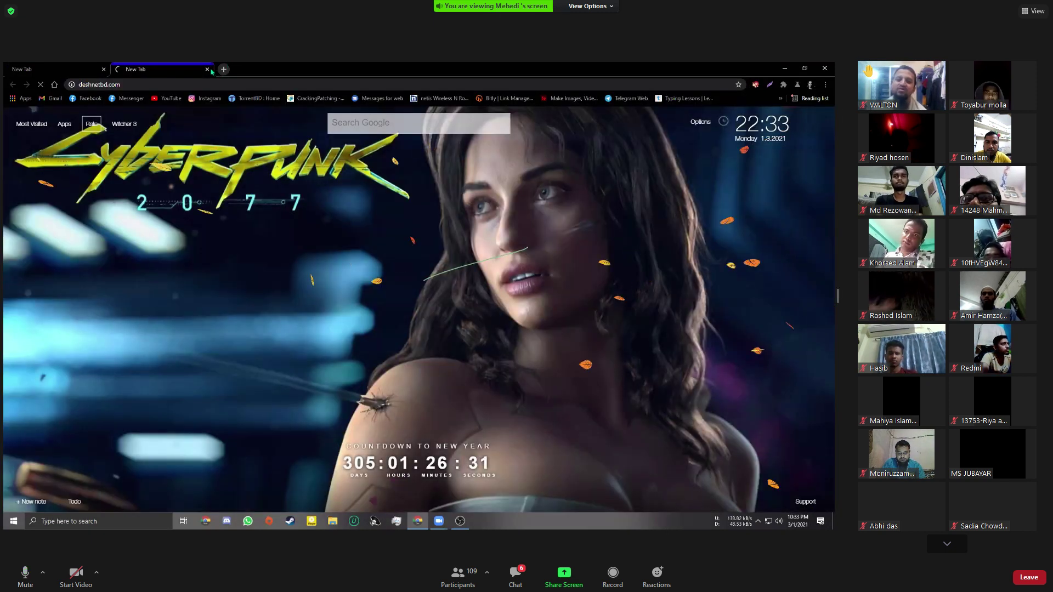
Switch browser tabs and open Google Drive by entering 'dr' in the address bar
click(223, 69)
click(206, 69)
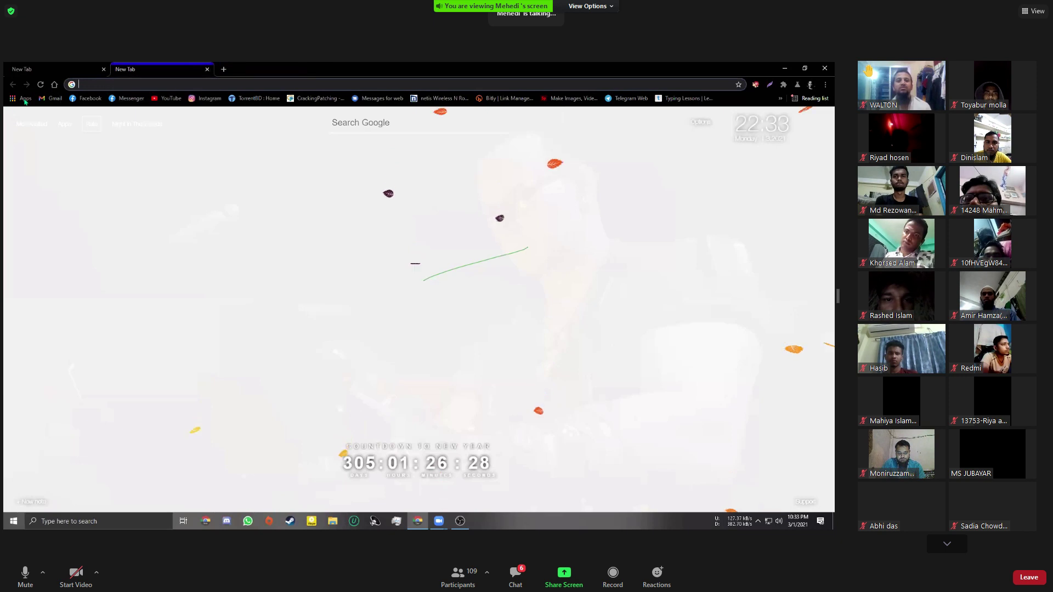
click(89, 85)
click(47, 122)
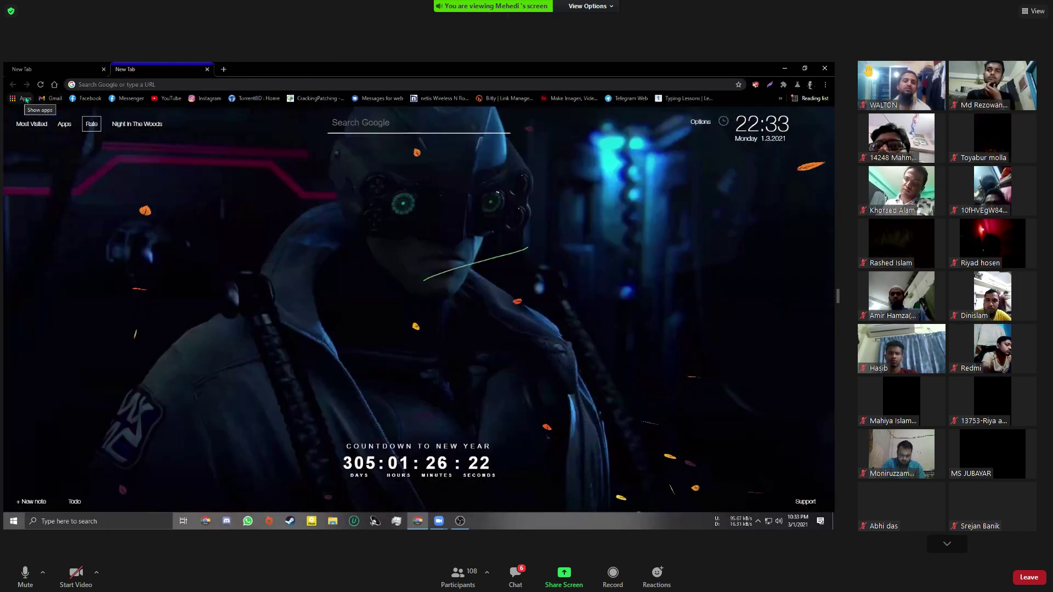
click(97, 85)
text(drive)
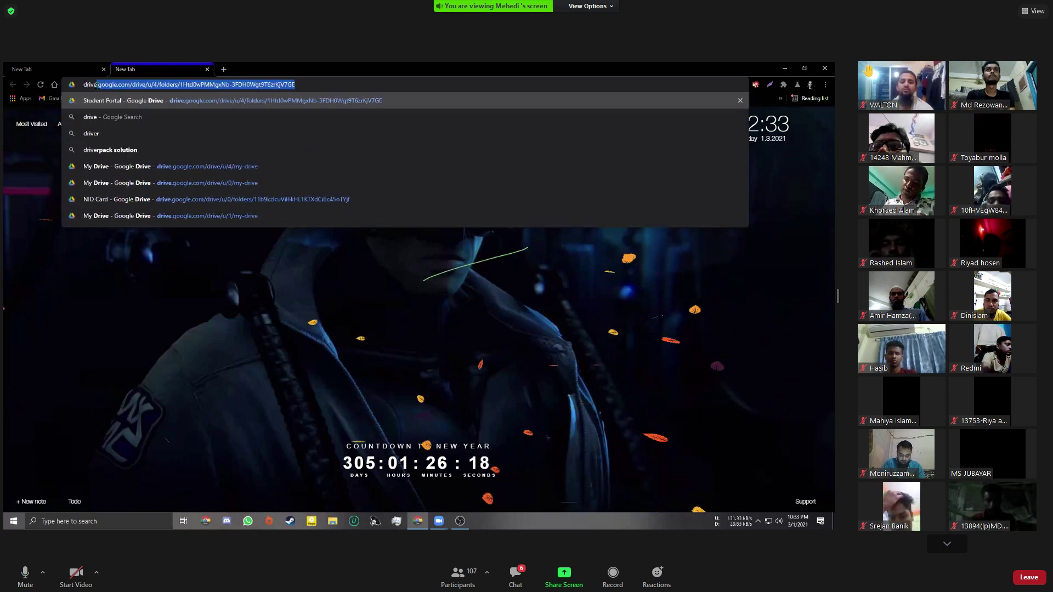
key(Return)
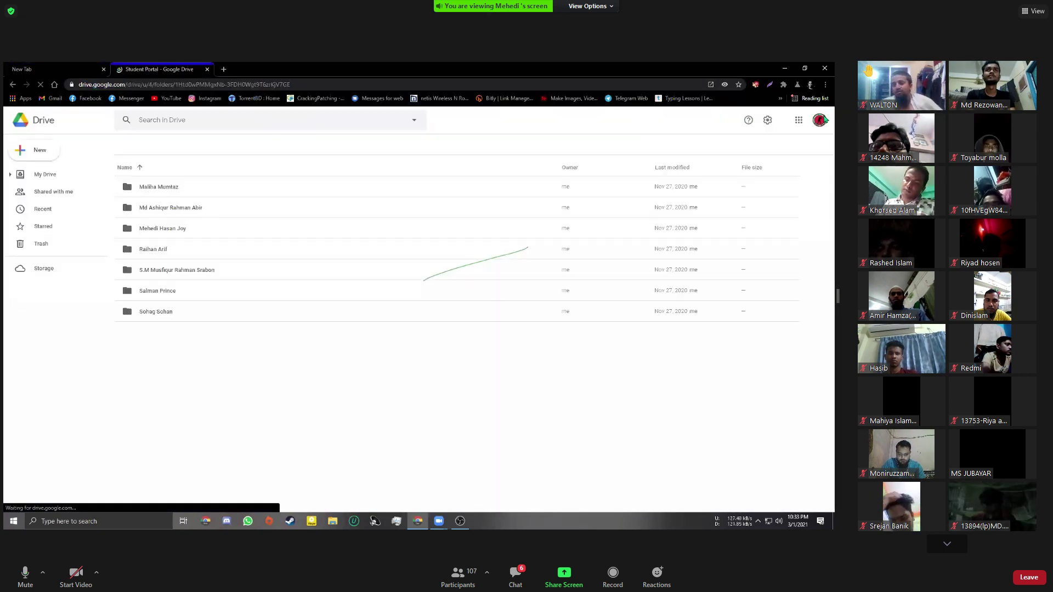
Open the Student Portal from the Google account menu, close it, and open the NID Card folder
click(819, 121)
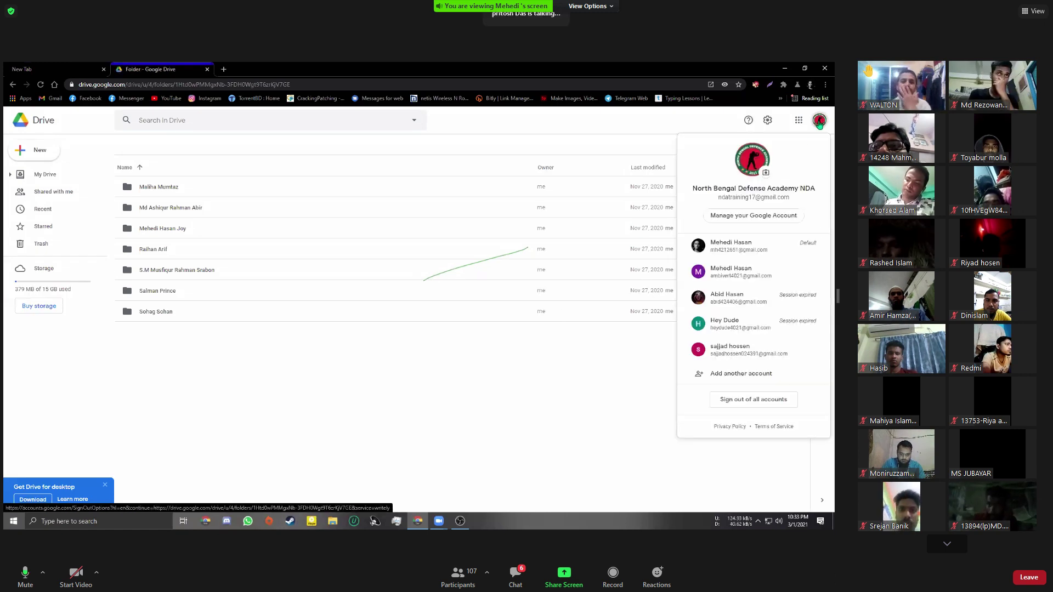
click(738, 247)
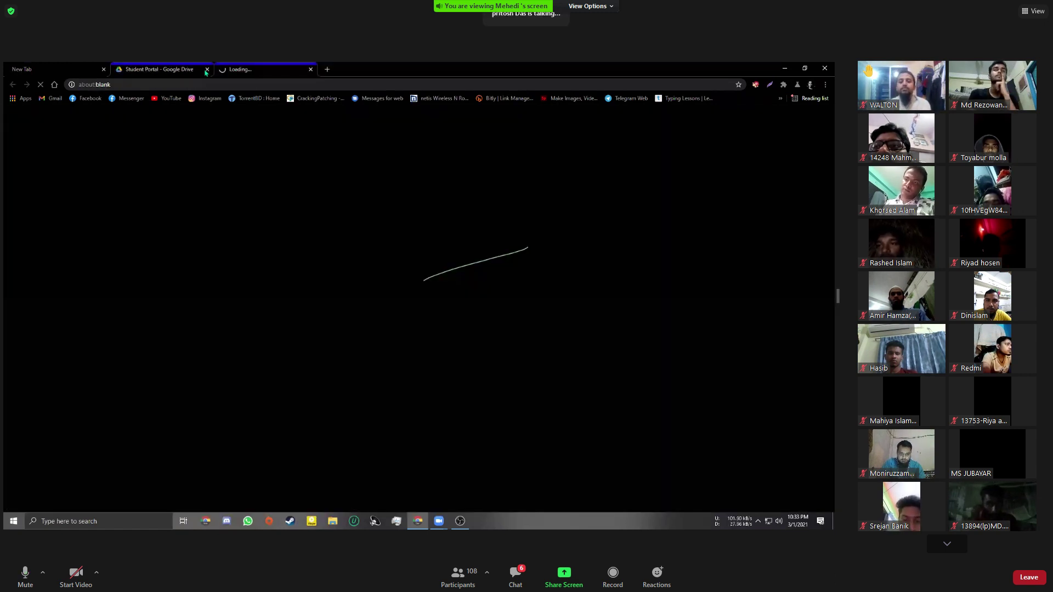
click(207, 70)
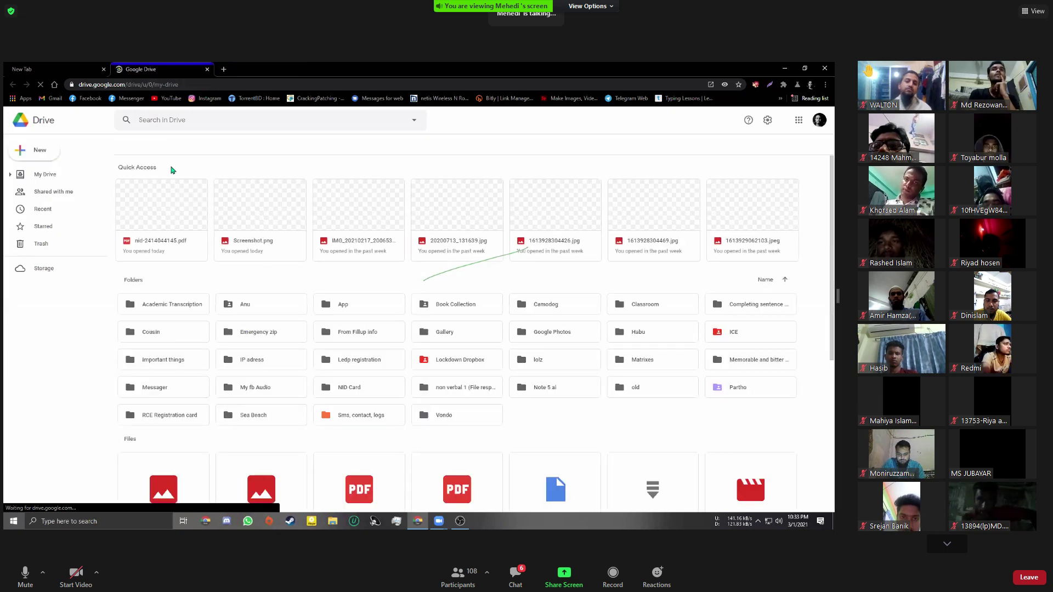
scroll(188, 287, down, 3)
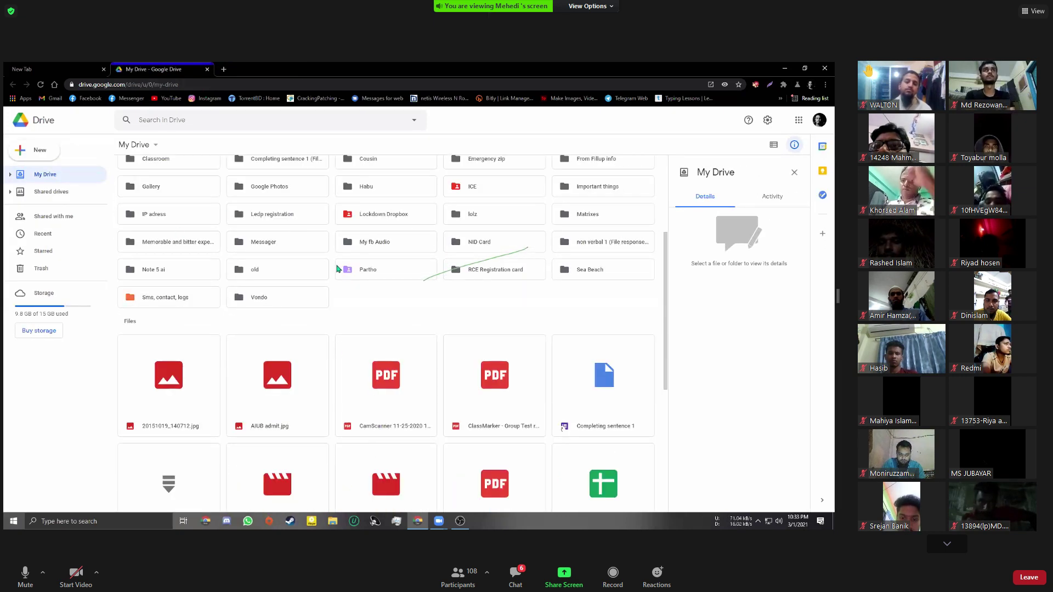
double_click(485, 244)
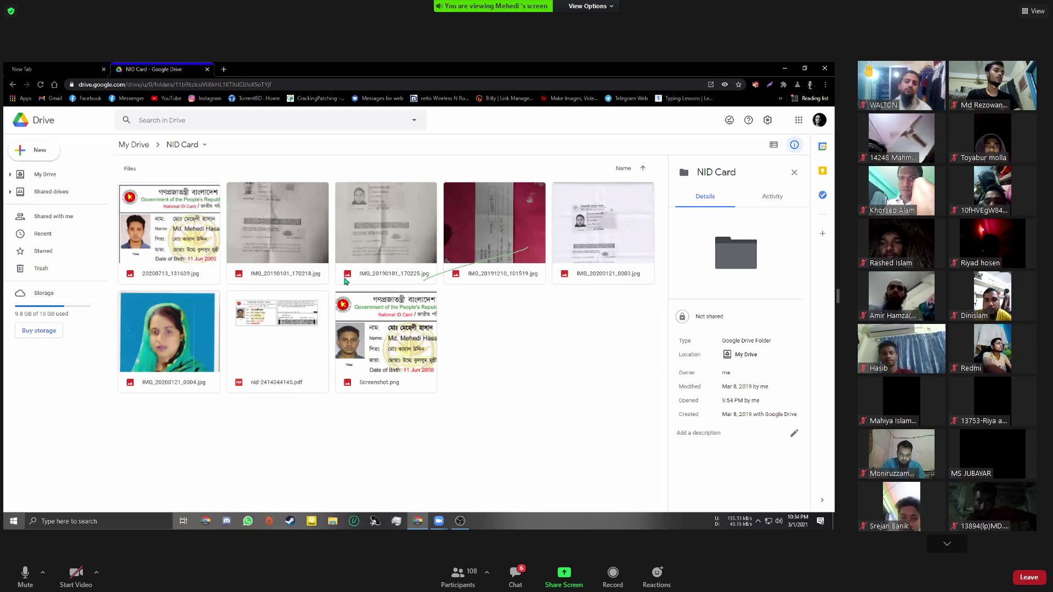
Enlarge the national ID PDF preview, close it, and switch to the New Tab page
key(ctrl+plus)
key(ctrl+plus)
key(ctrl+plus)
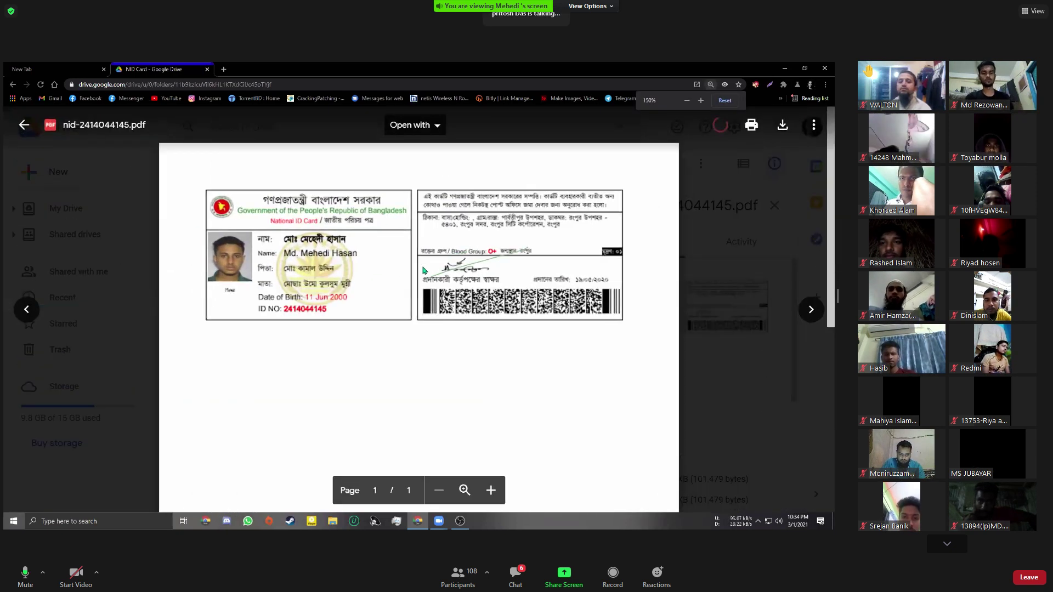
click(763, 185)
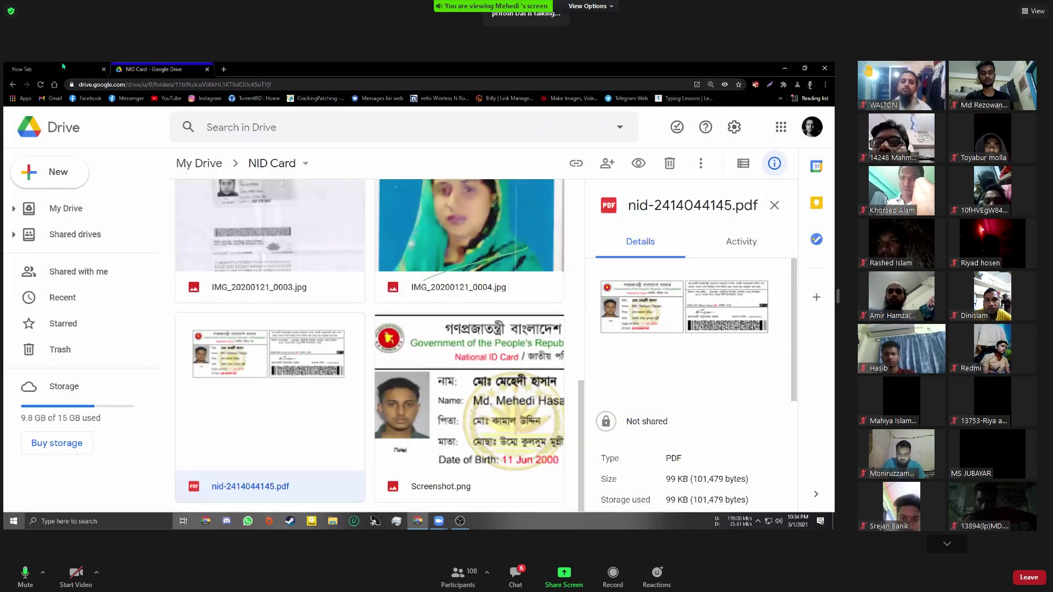
key(ctrl+Tab)
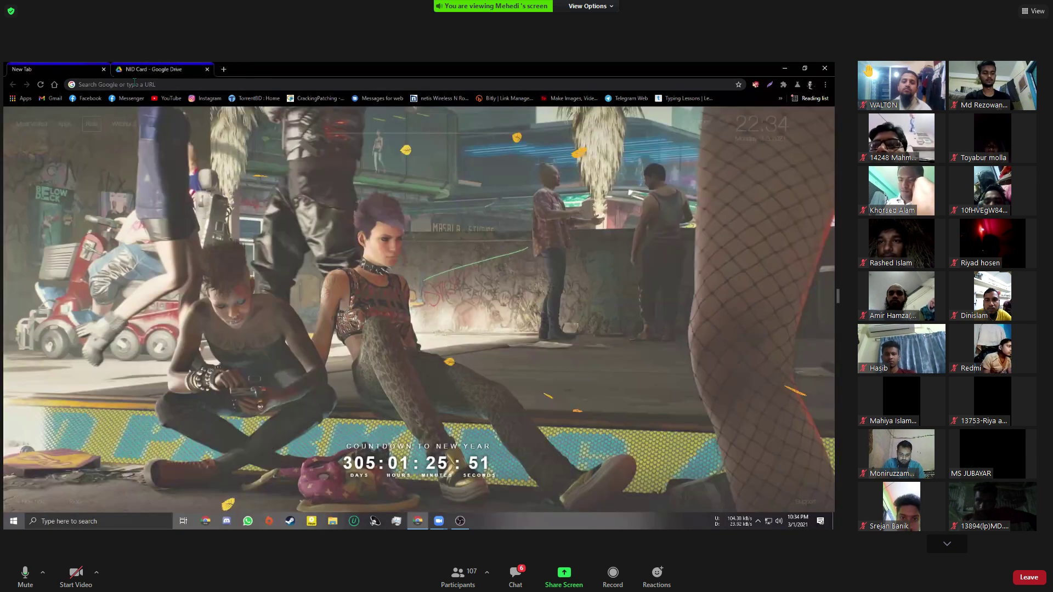
Open another new browser tab, then attempt Share Screen in the Zoom toolbar
key(ctrl+t)
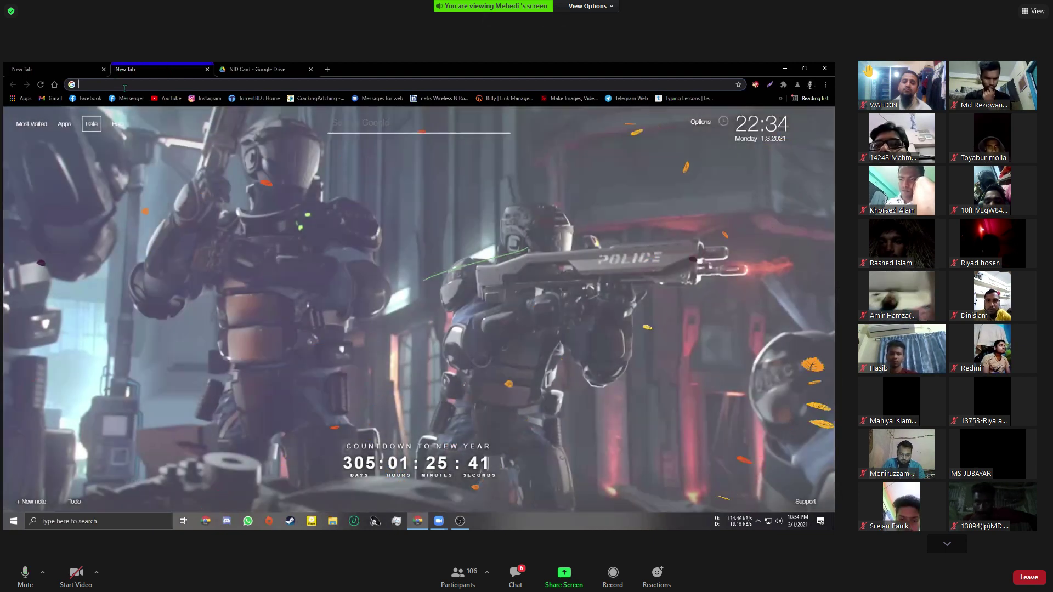
click(126, 86)
click(126, 86)
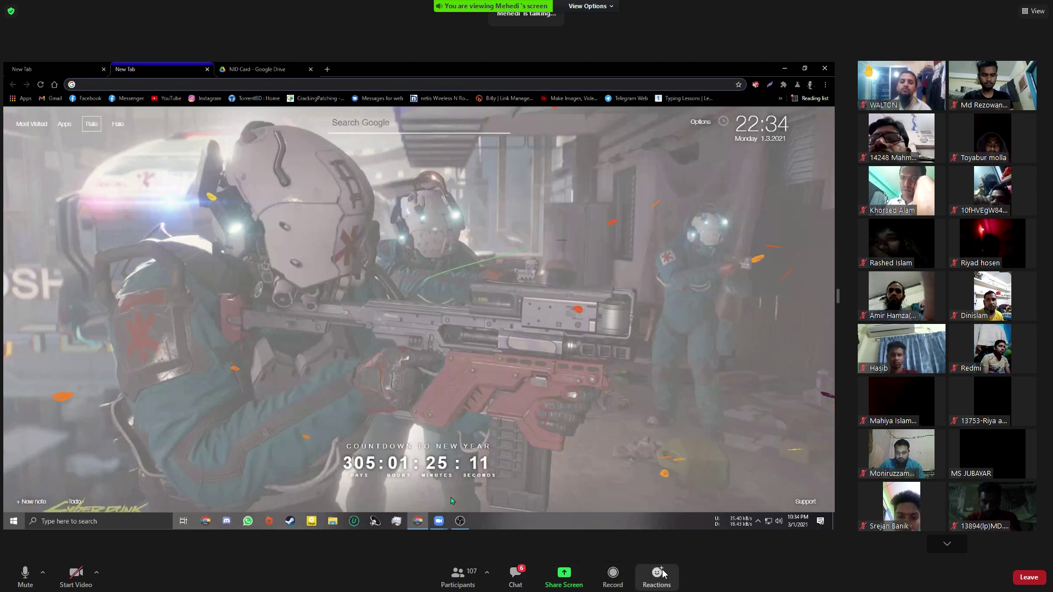
click(570, 583)
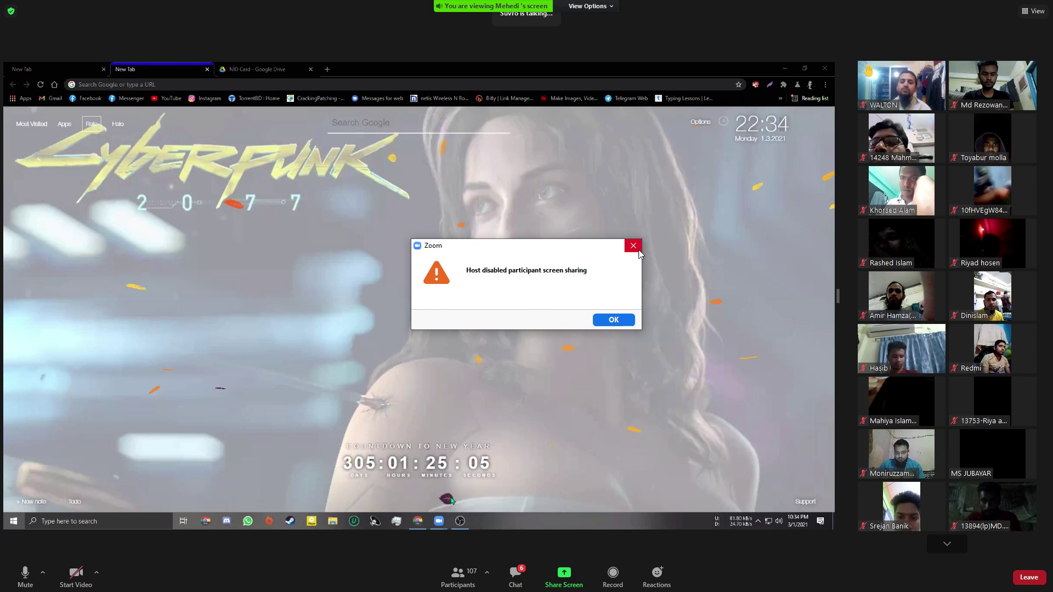
Dismiss the 'Host disabled participant screen sharing' warning
click(637, 248)
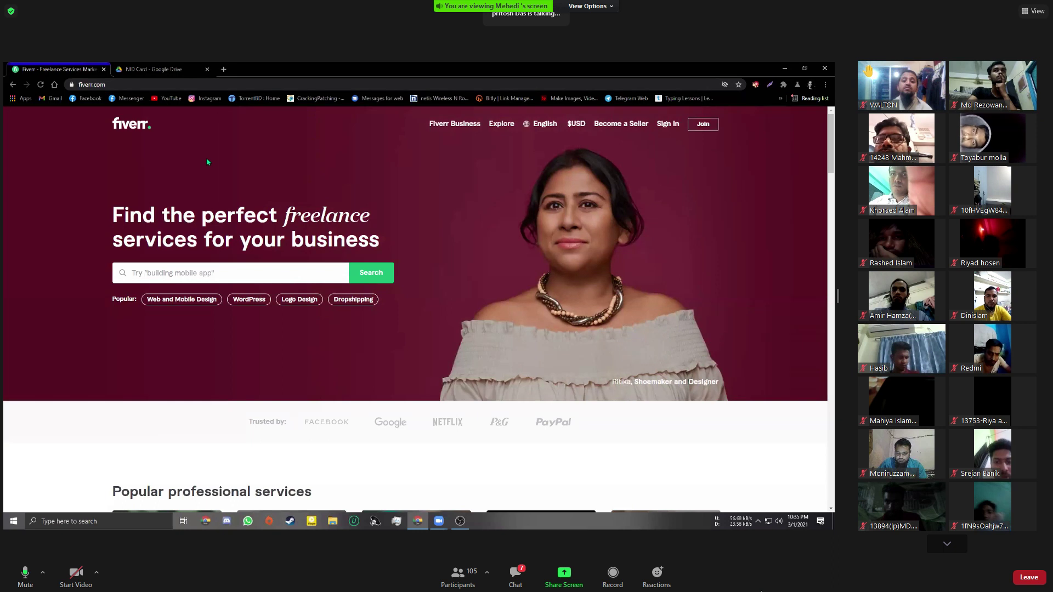
click(134, 83)
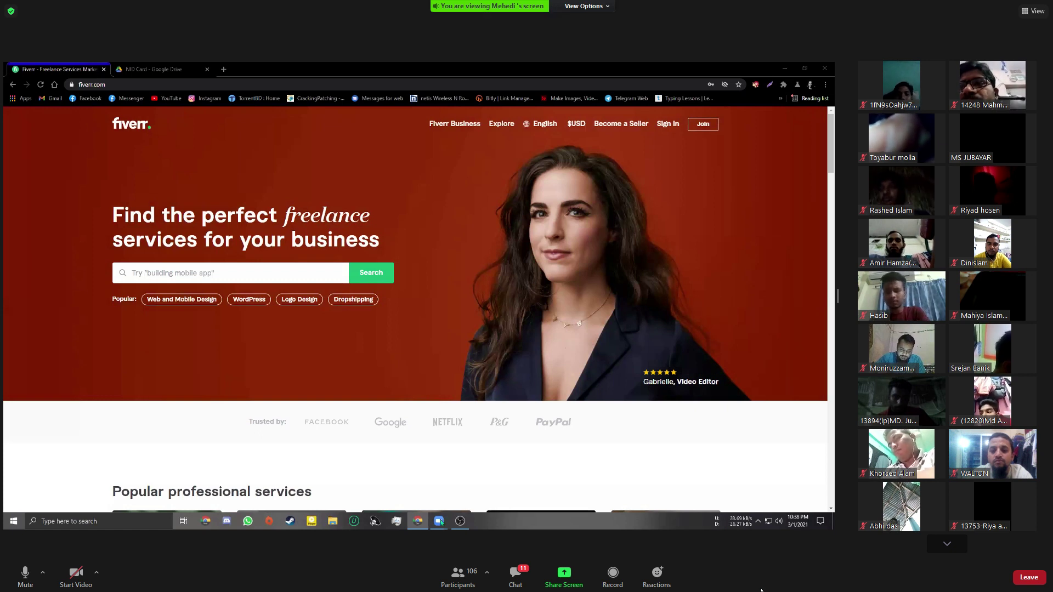
mouse_move(439, 520)
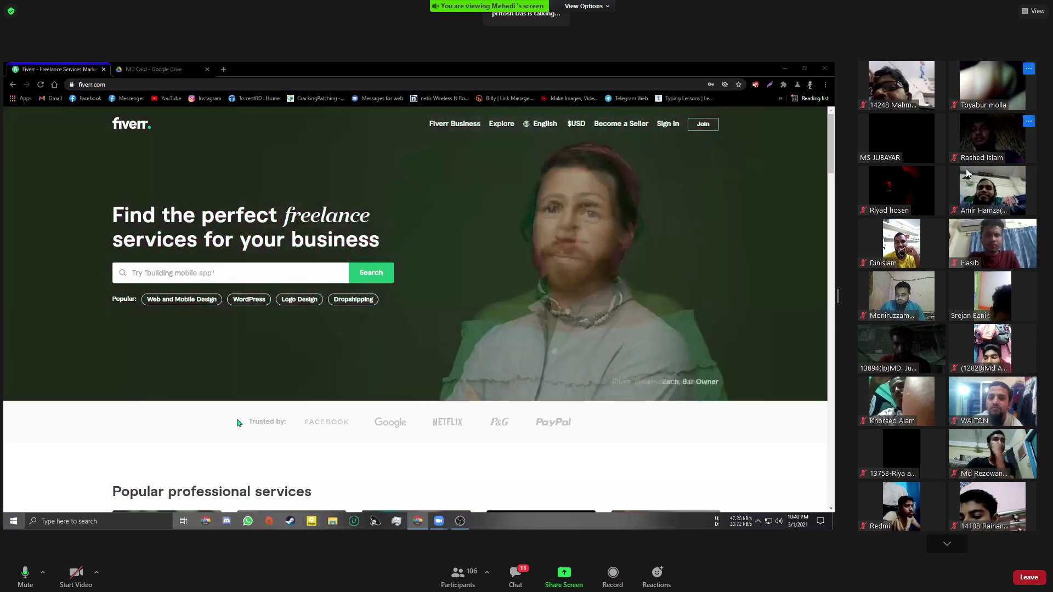
mouse_move(936, 189)
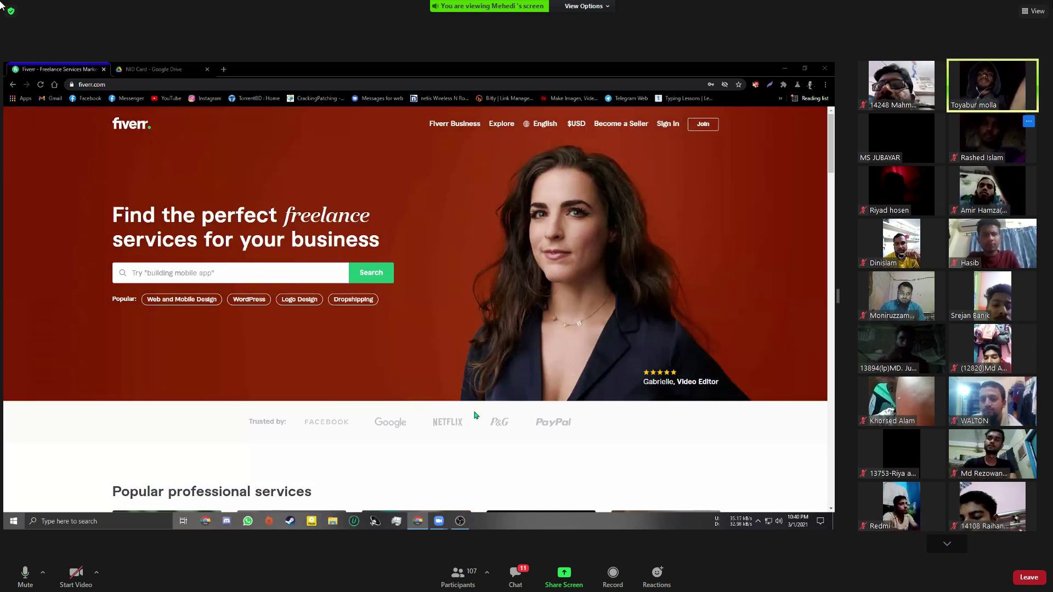
click(1029, 68)
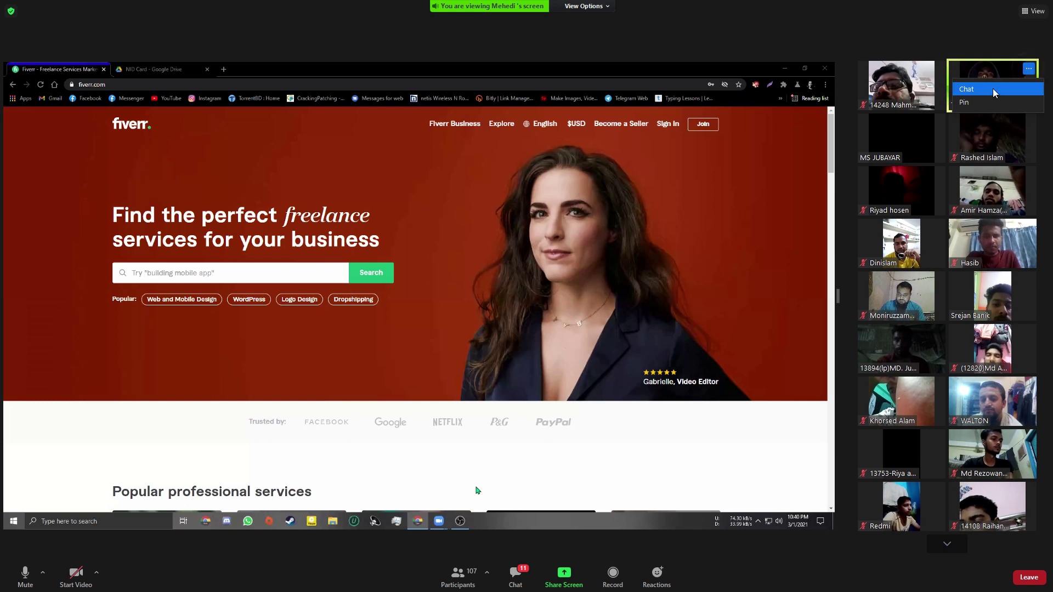
click(996, 51)
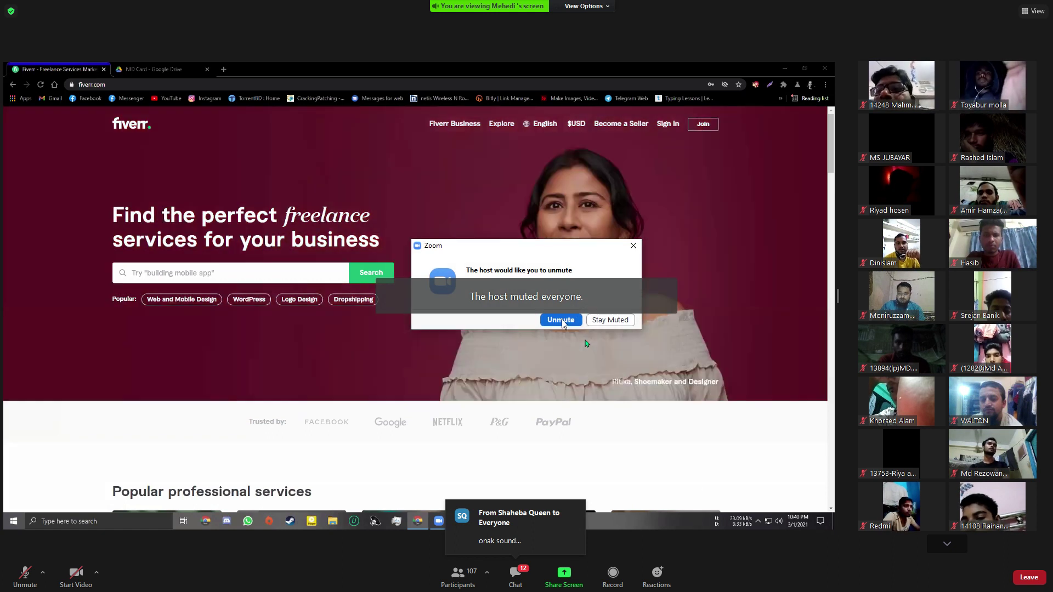
Choose Unmute in the host's 'would like you to unmute' prompt
click(563, 320)
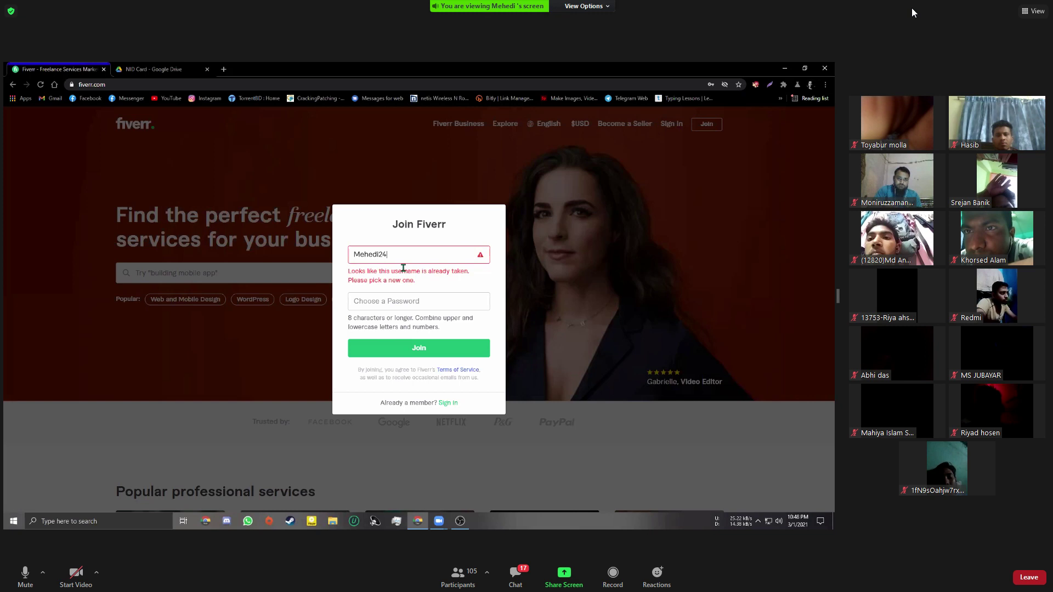
Replace the taken username's last digit with '69', then backspace it down to two letters
key(BackSpace)
key(BackSpace)
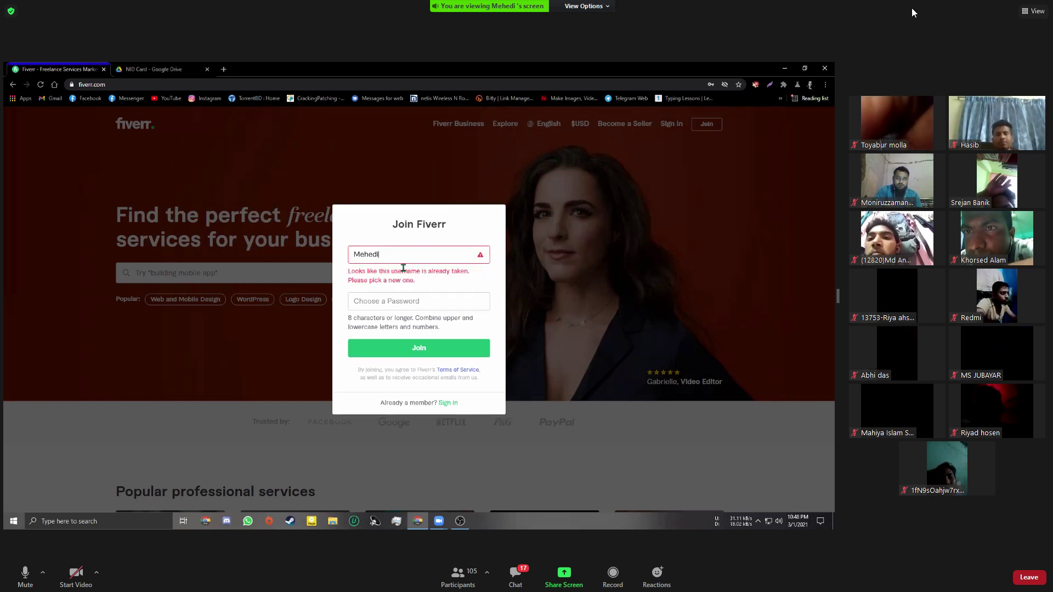
text(69)
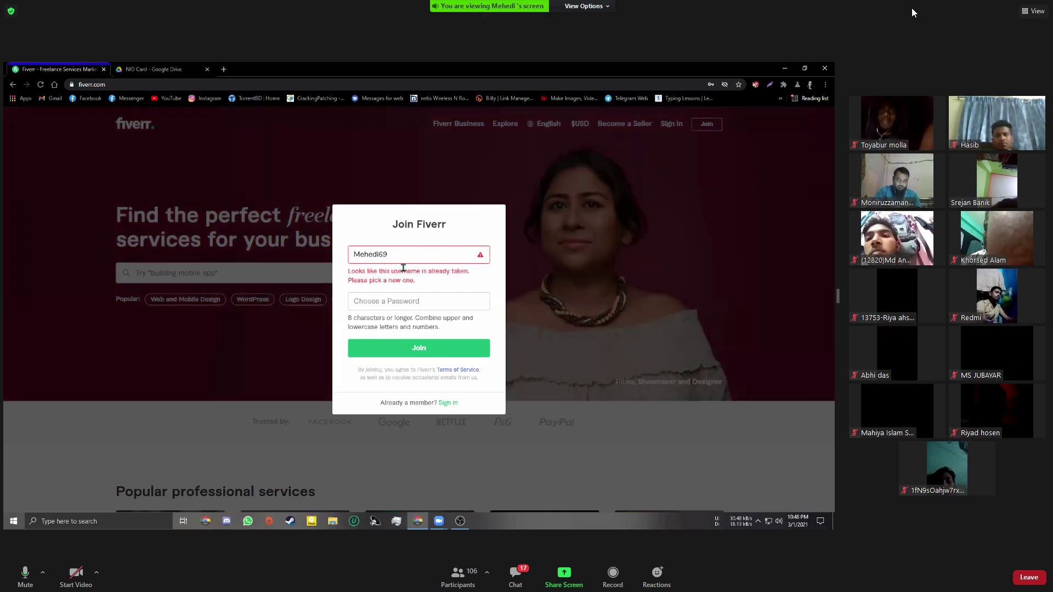
key(BackSpace)
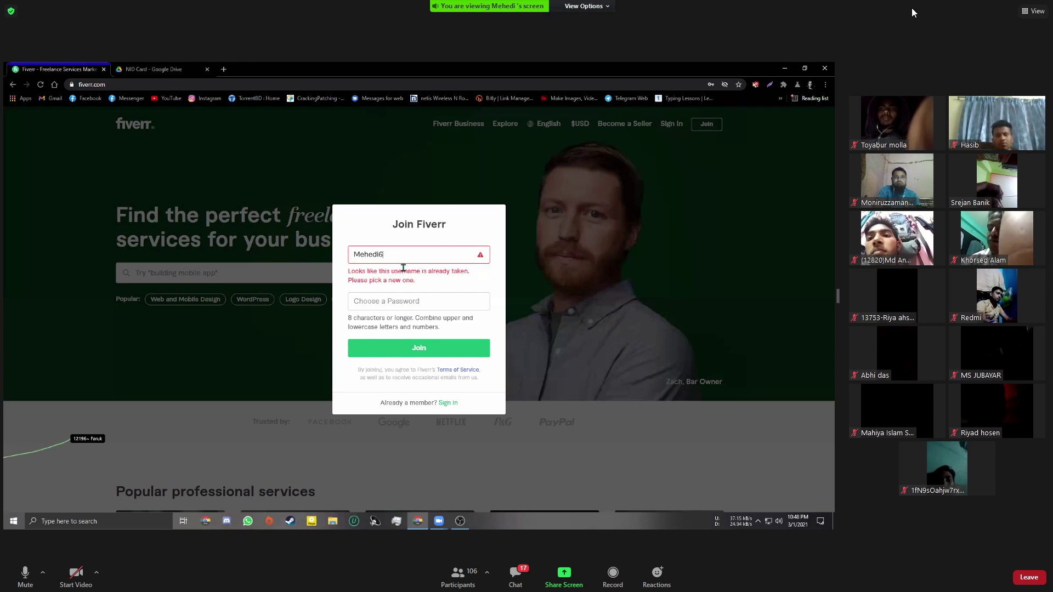
key(BackSpace)
key(BackSpace)
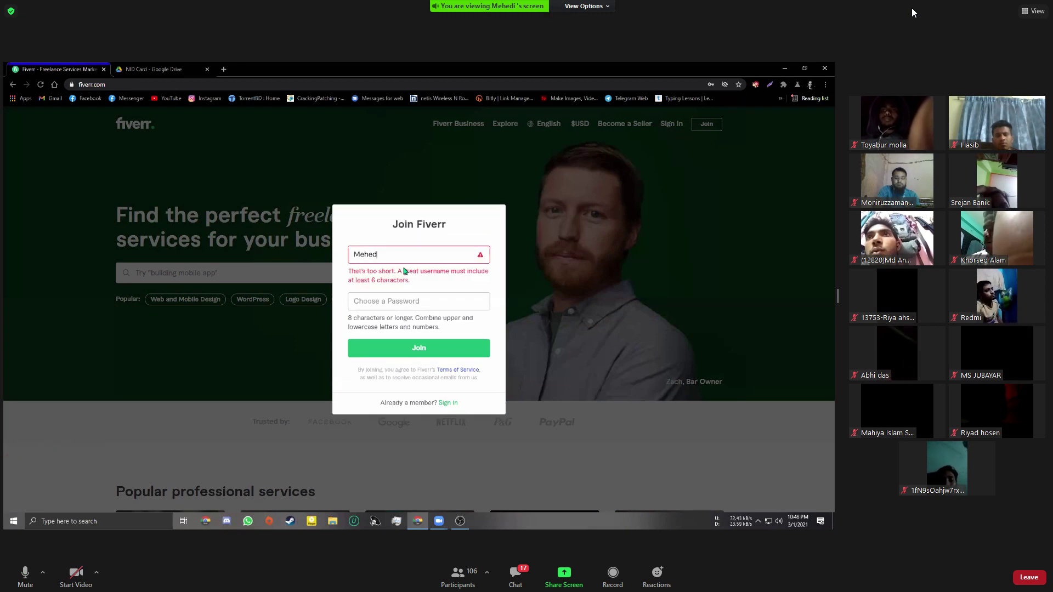
key(BackSpace)
key(BackSpace)
key(BackSpace)
key(BackSpace)
Type 'ahi69' into the username, drop the last digit, and append '24'
text(ahi)
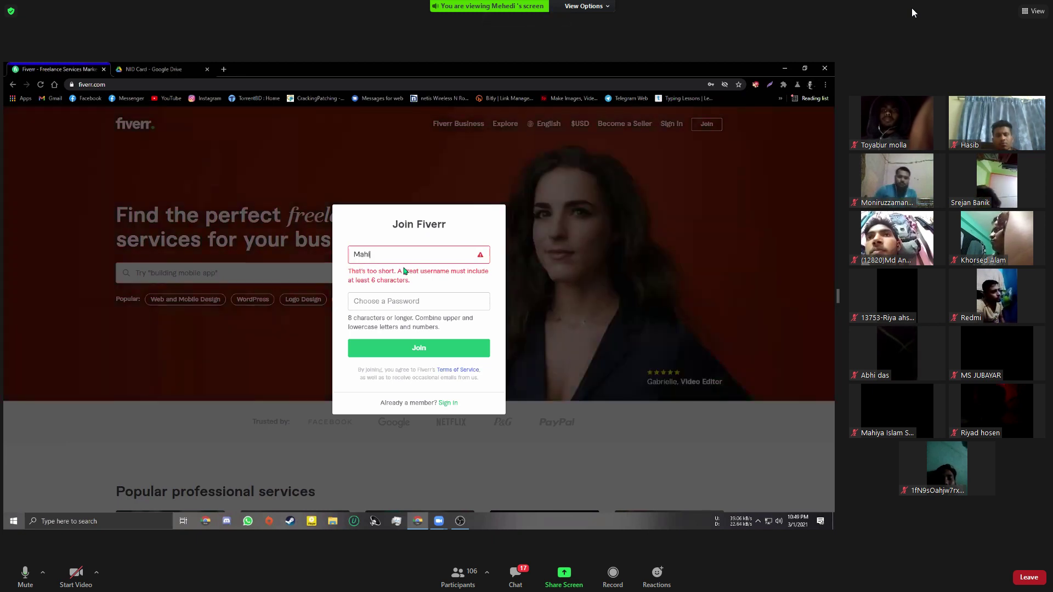
text(69)
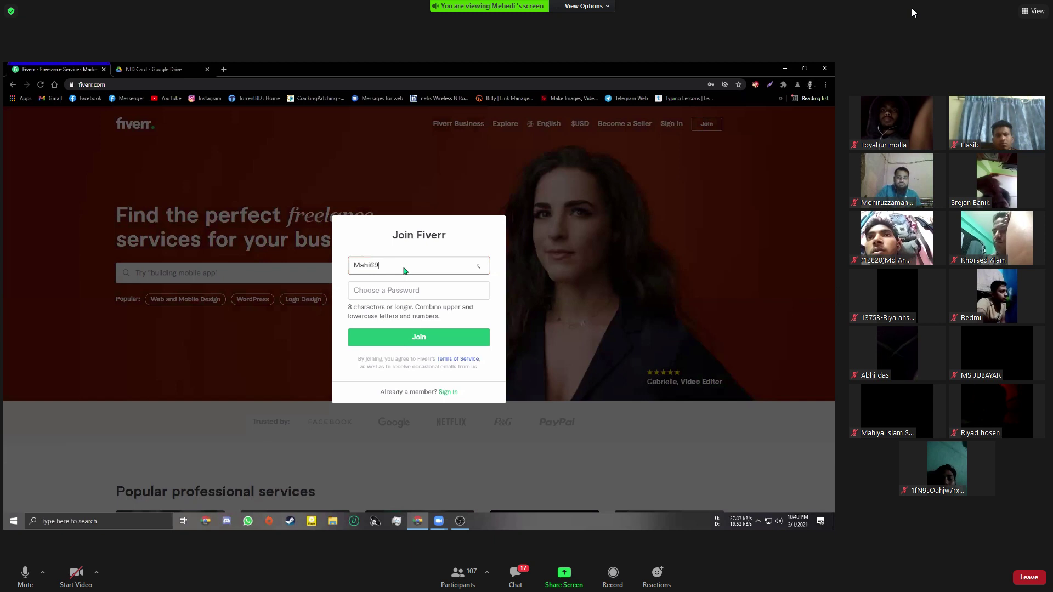
key(BackSpace)
key(BackSpace)
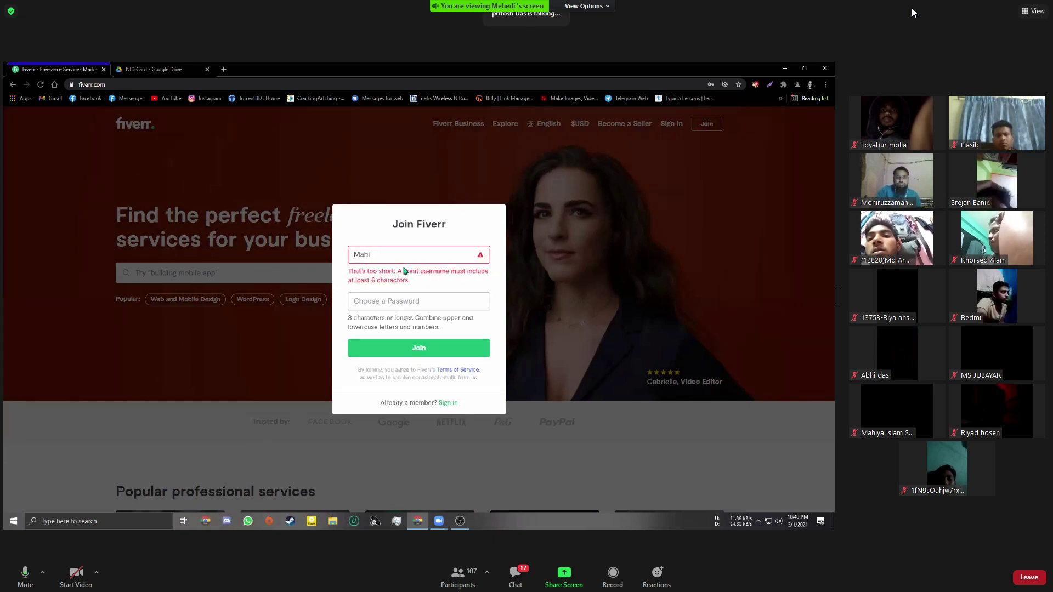
text(24)
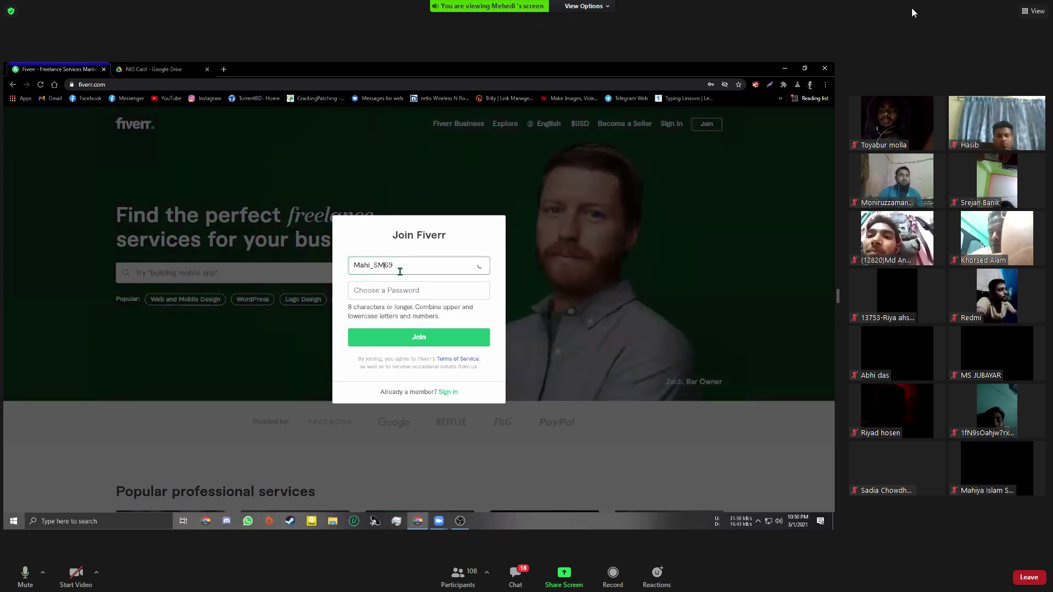
Add an underscore to the username, then backspace it back to a shorter stem
text(_)
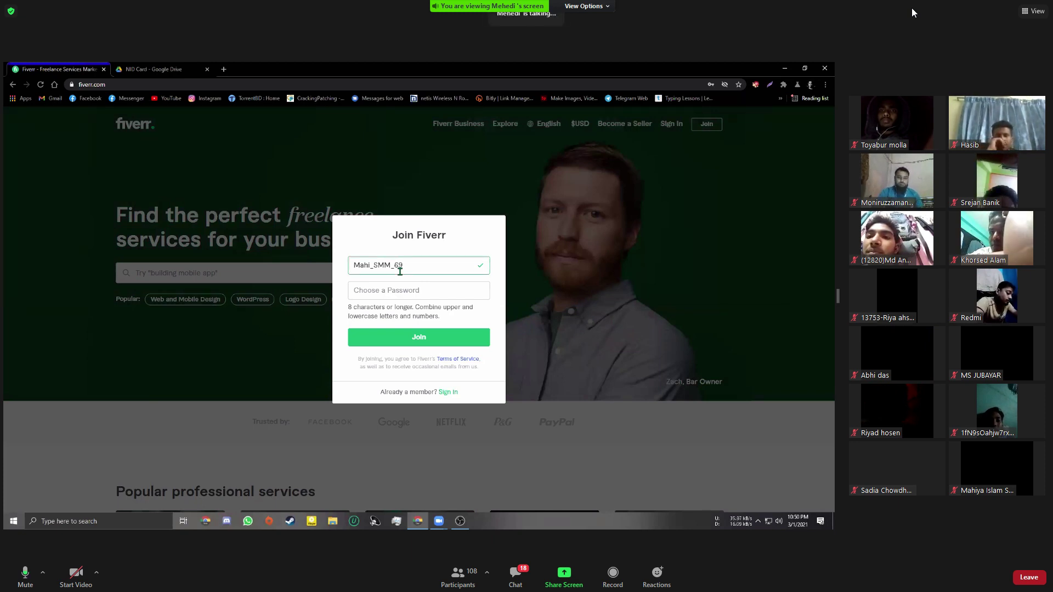
key(BackSpace)
key(BackSpace)
key(BackSpace)
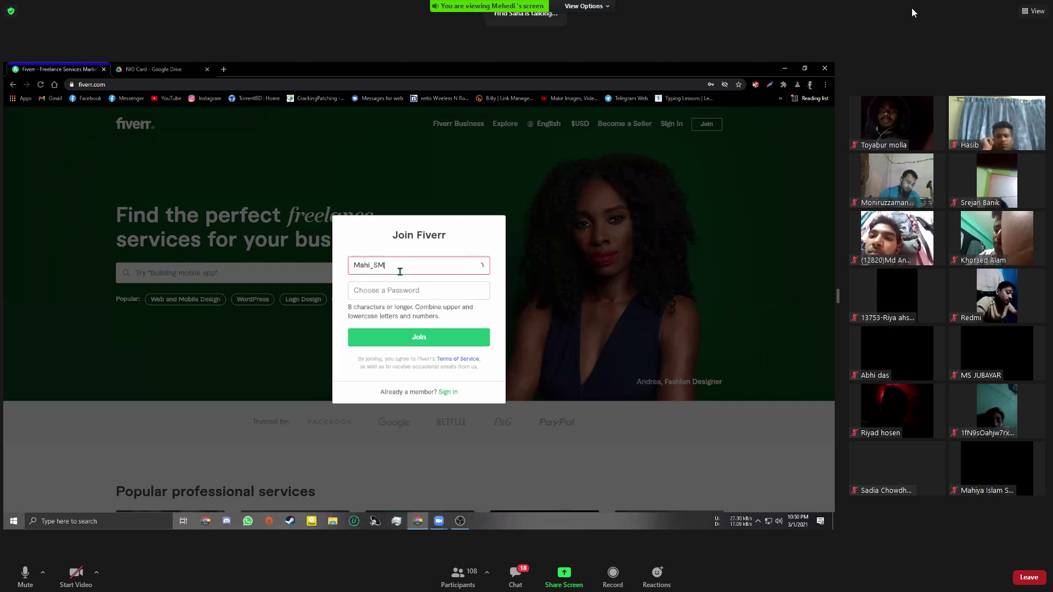
key(BackSpace)
key(BackSpace)
key(BackSpace)
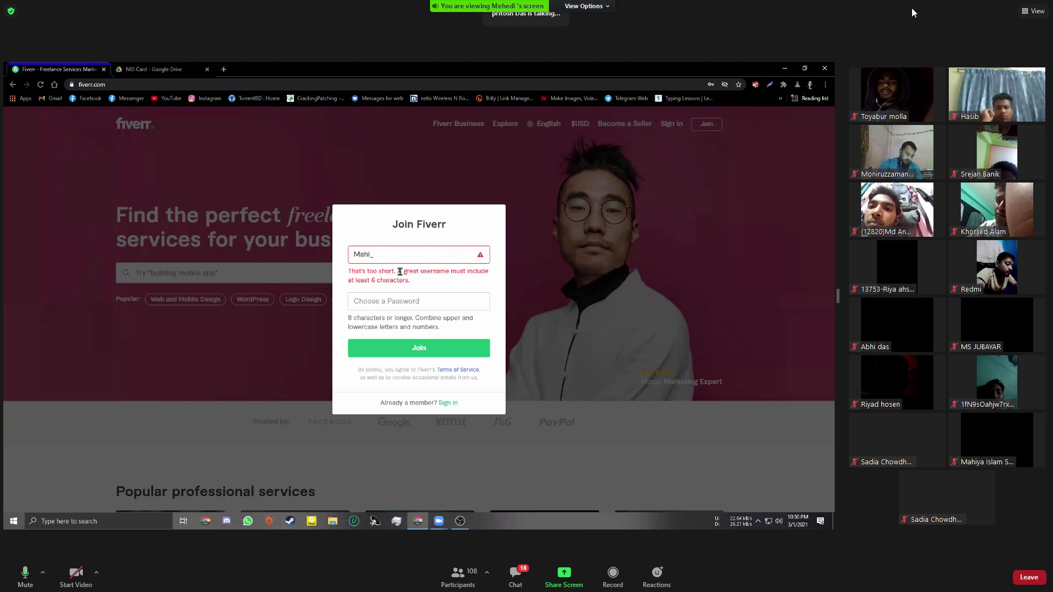
Type '24_SSM' to complete the new Fiverr username
text(24_)
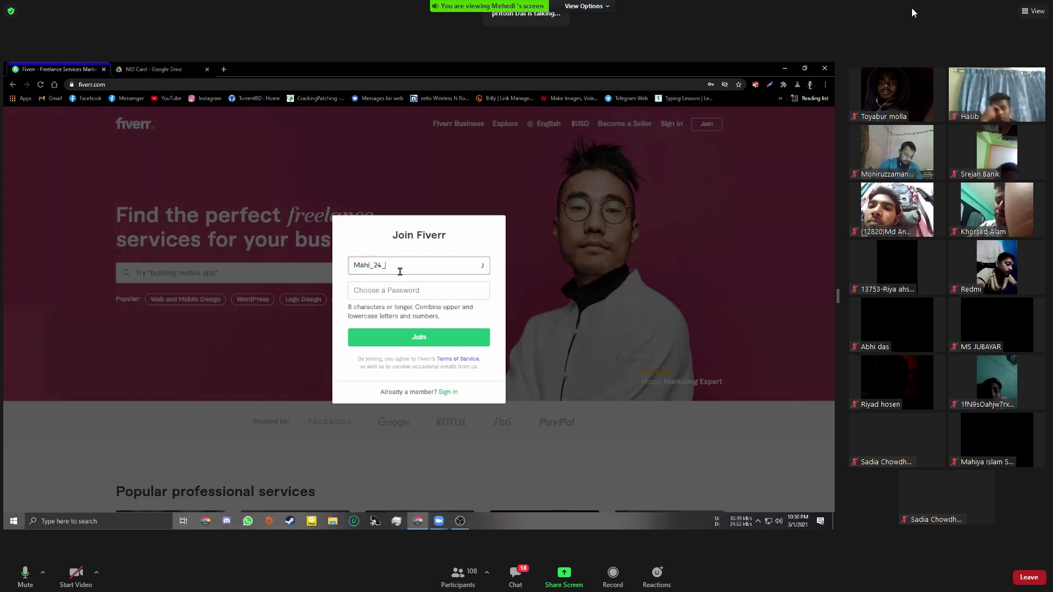
text(SSM)
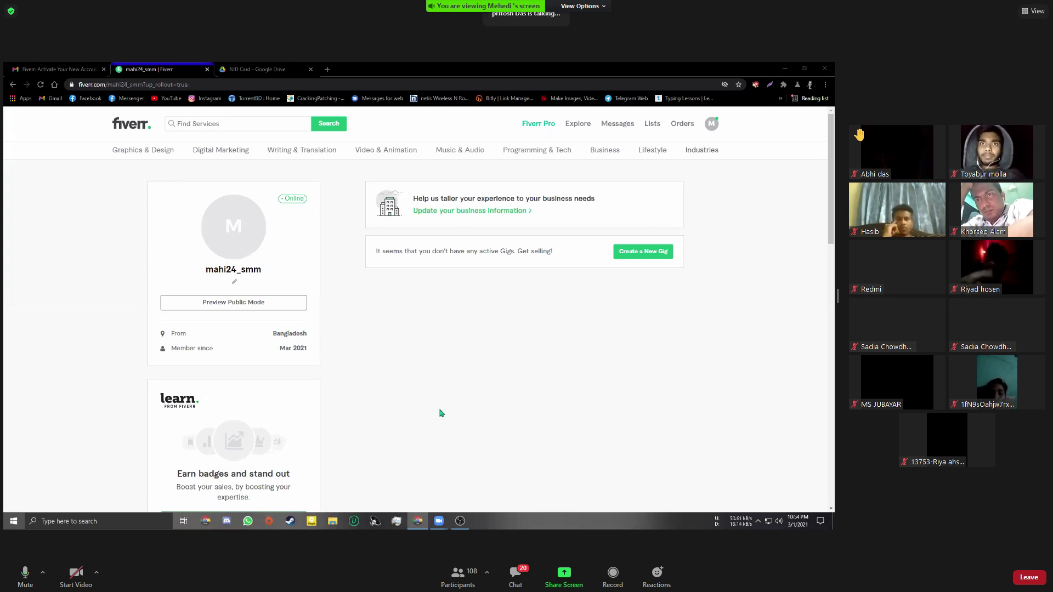
Zoom the shared Fiverr profile page in Chrome up to 150%
key(ctrl+plus)
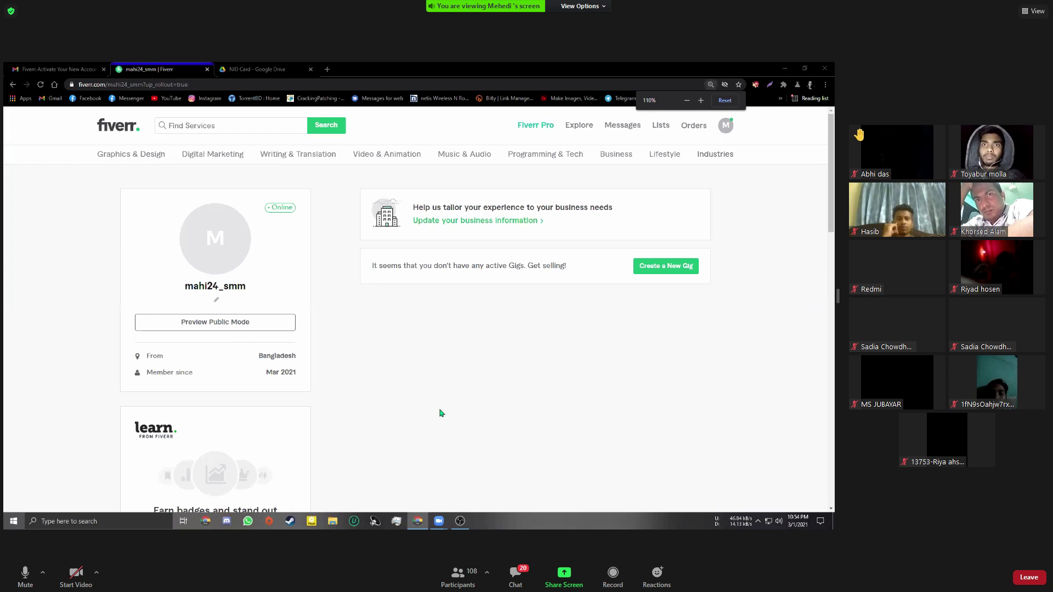
key(ctrl+plus)
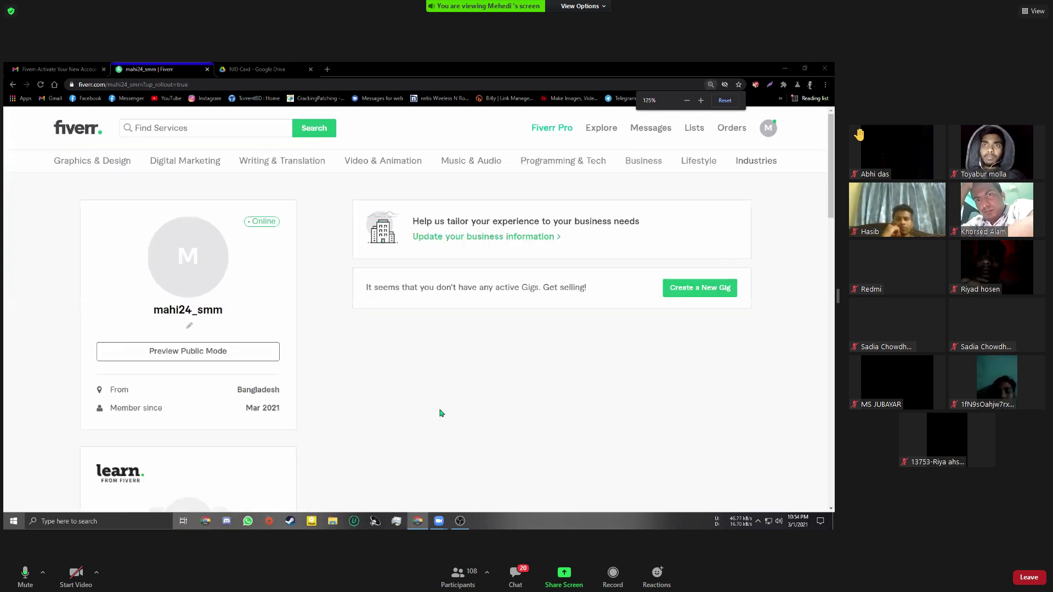
key(ctrl+plus)
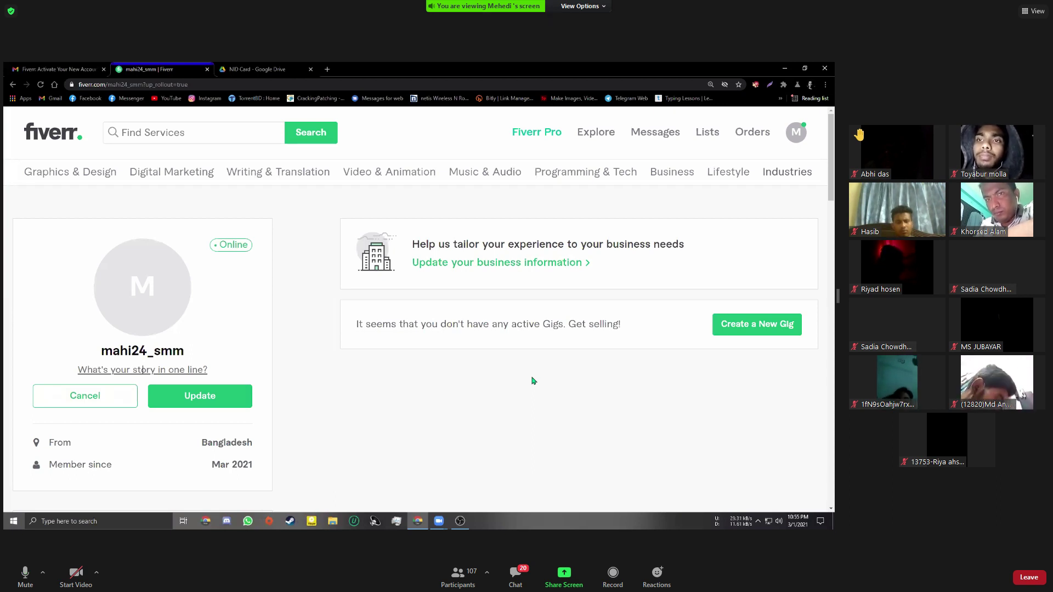
Enter 'Digital Marketing Speacialist' as the profile tagline, correcting a typo along the way
text(Di)
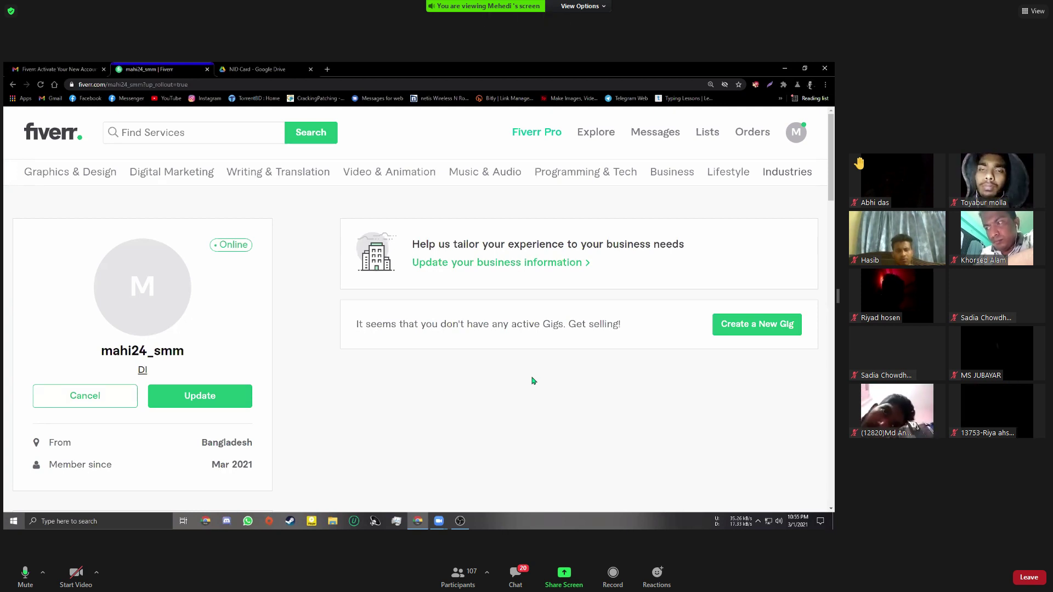
key(BackSpace)
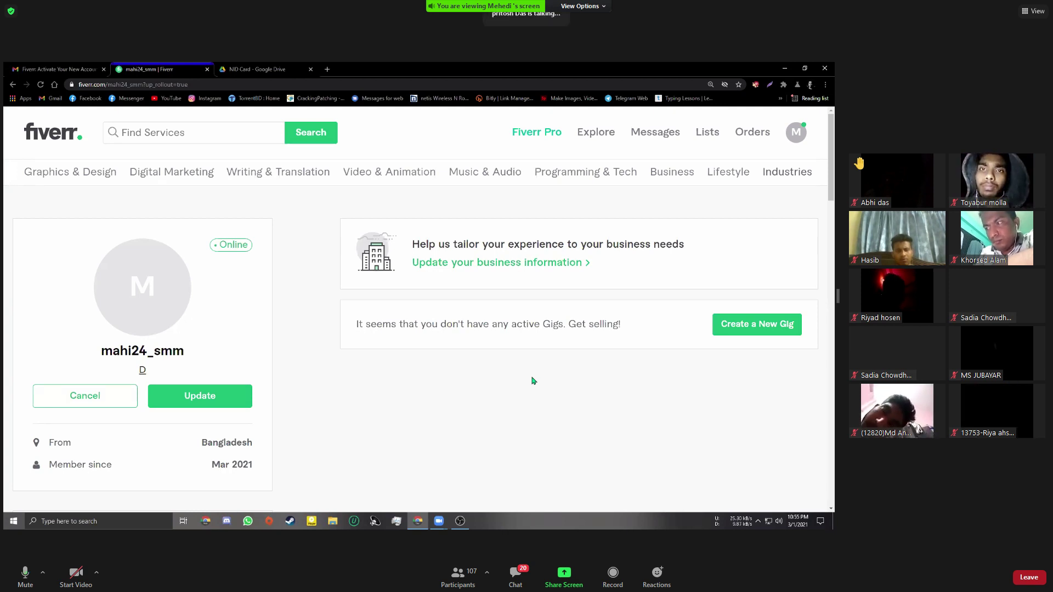
text(igita)
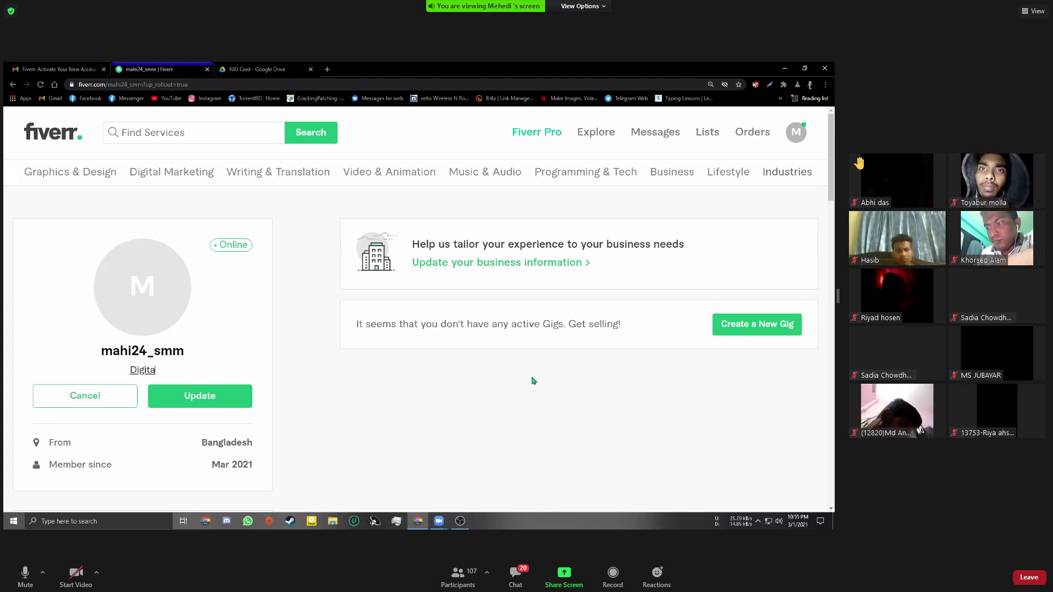
text(l Marke)
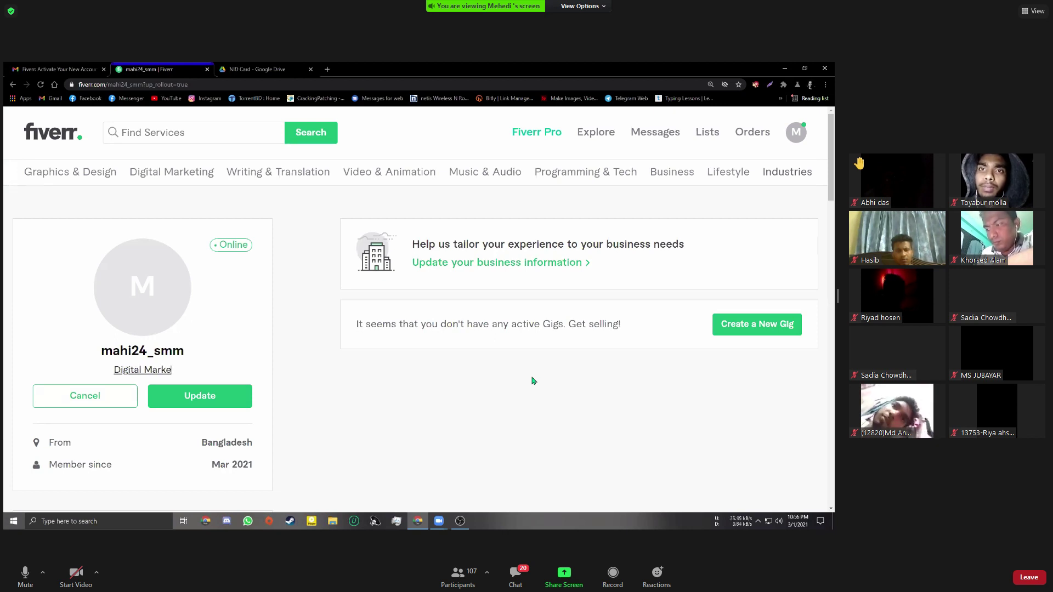
text(ting )
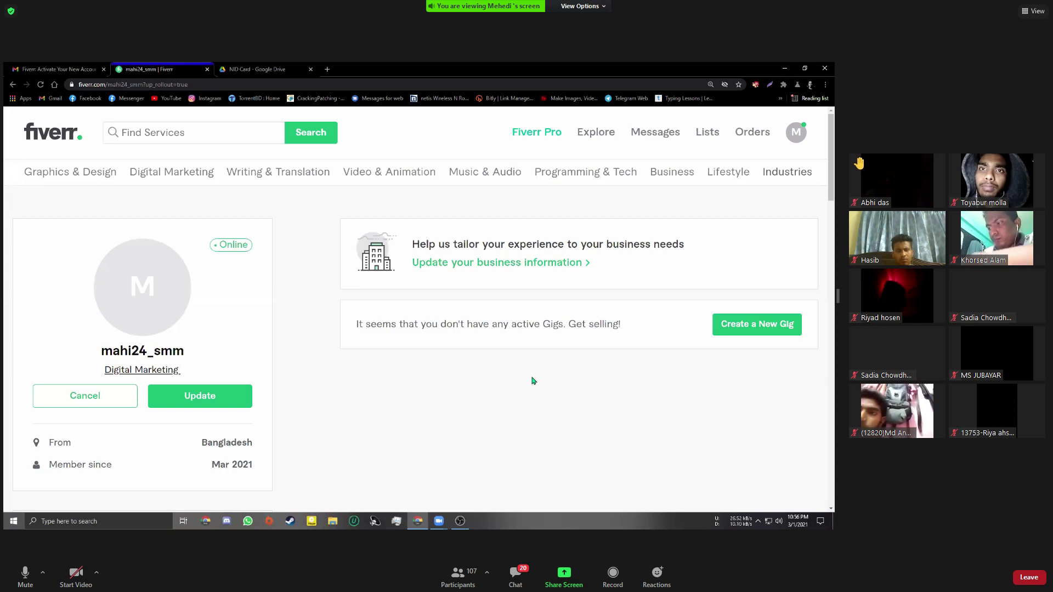
text(Spe)
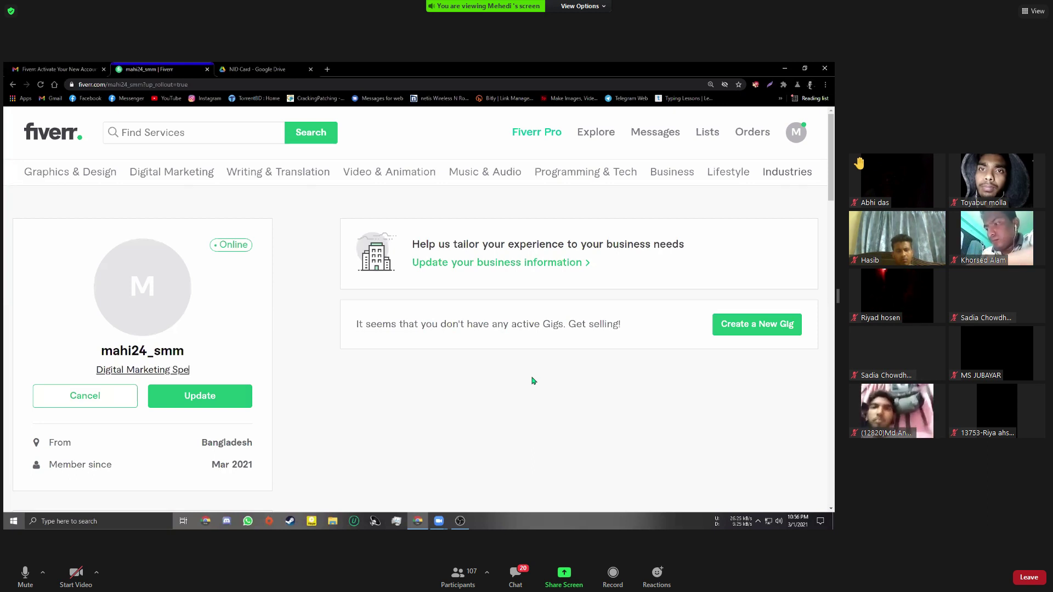
text(acial)
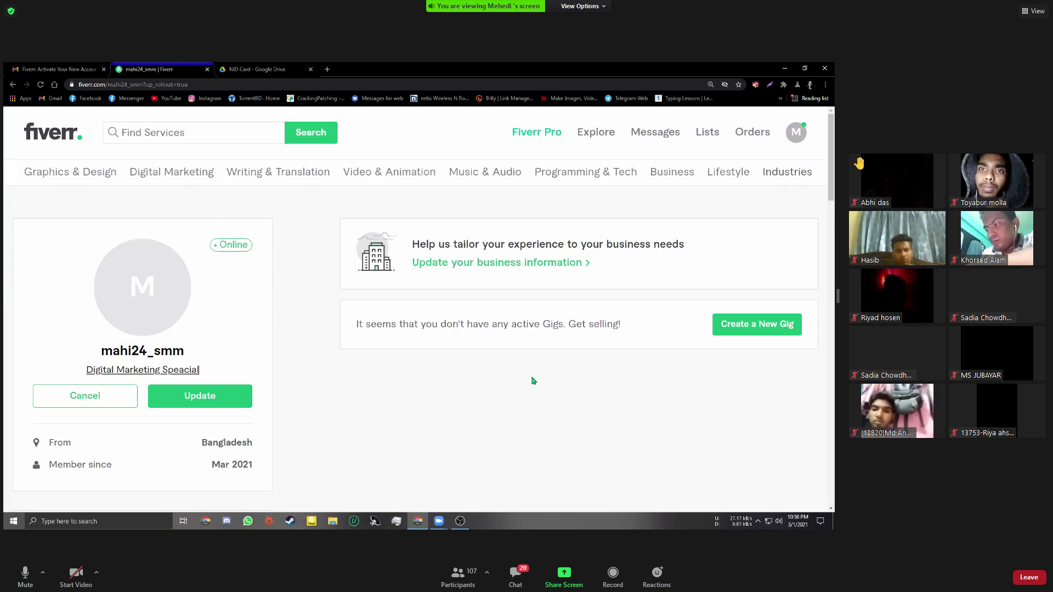
text(ist)
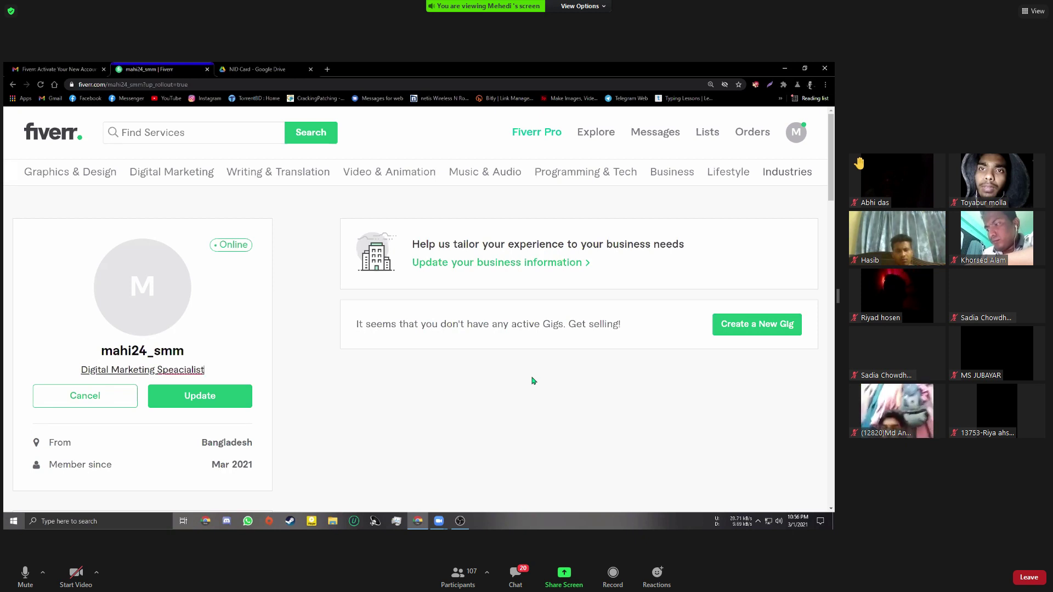
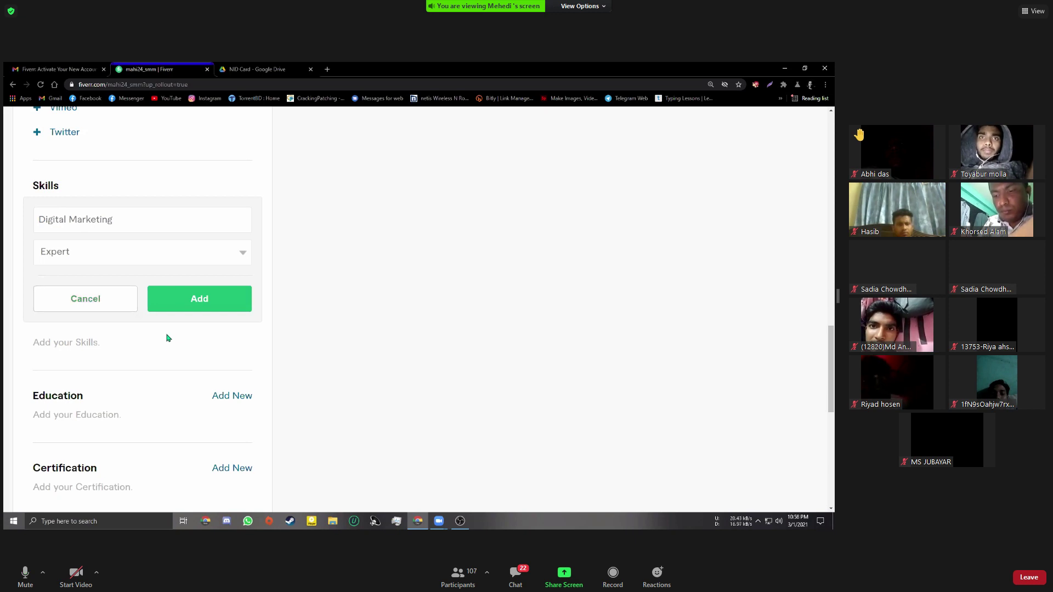
Save Digital Marketing, then add the suggested Social Media Marketing skill at Expert level
click(180, 305)
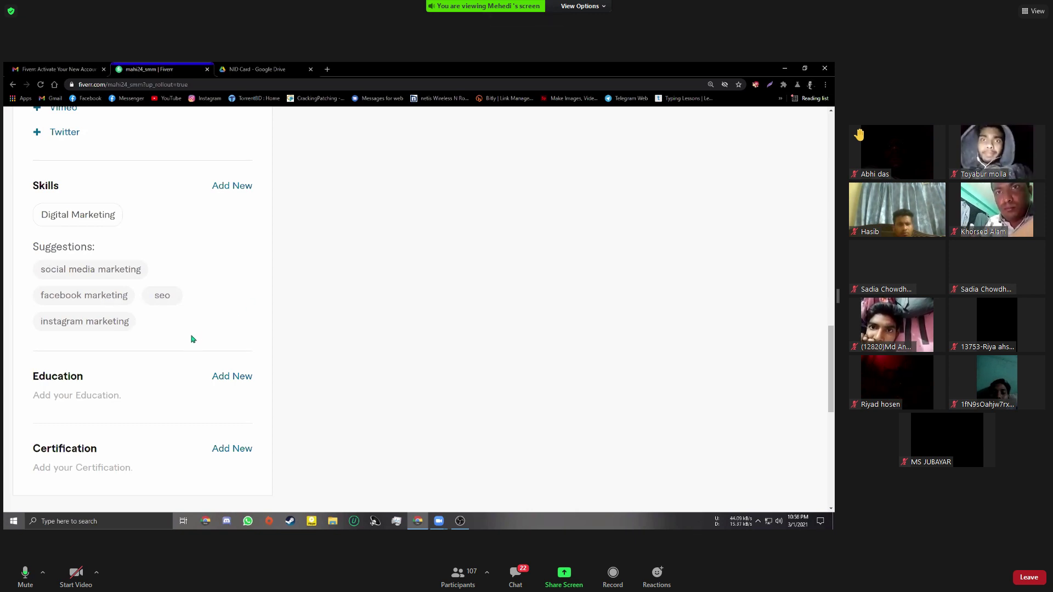
click(55, 270)
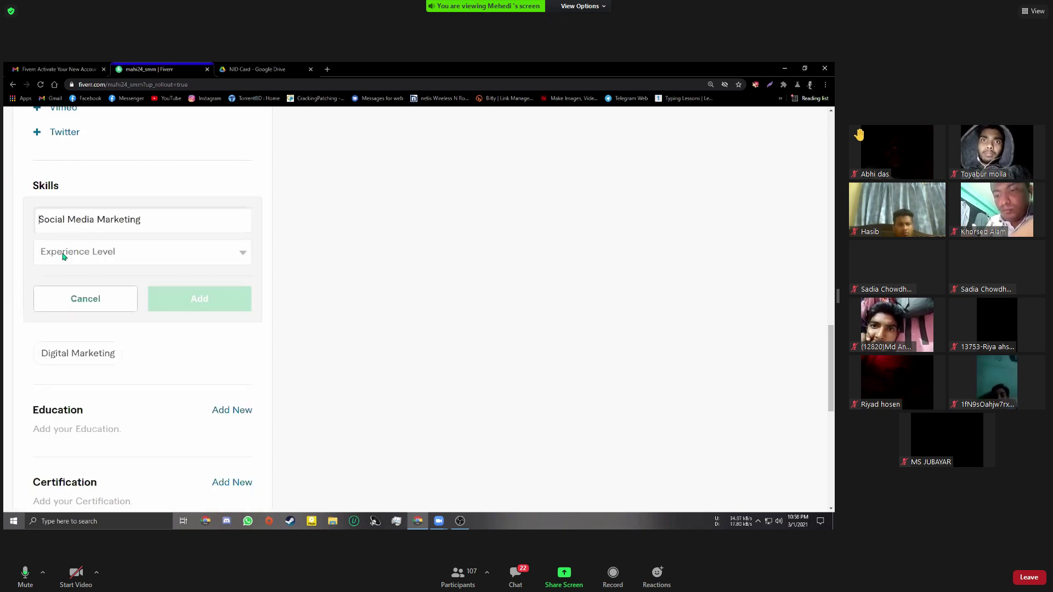
click(65, 254)
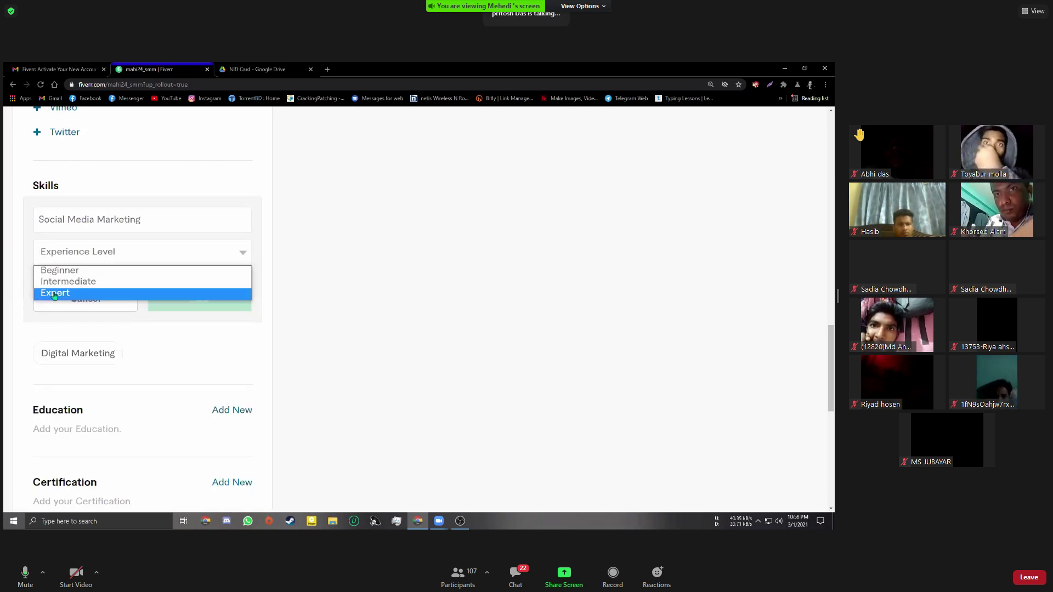
click(165, 294)
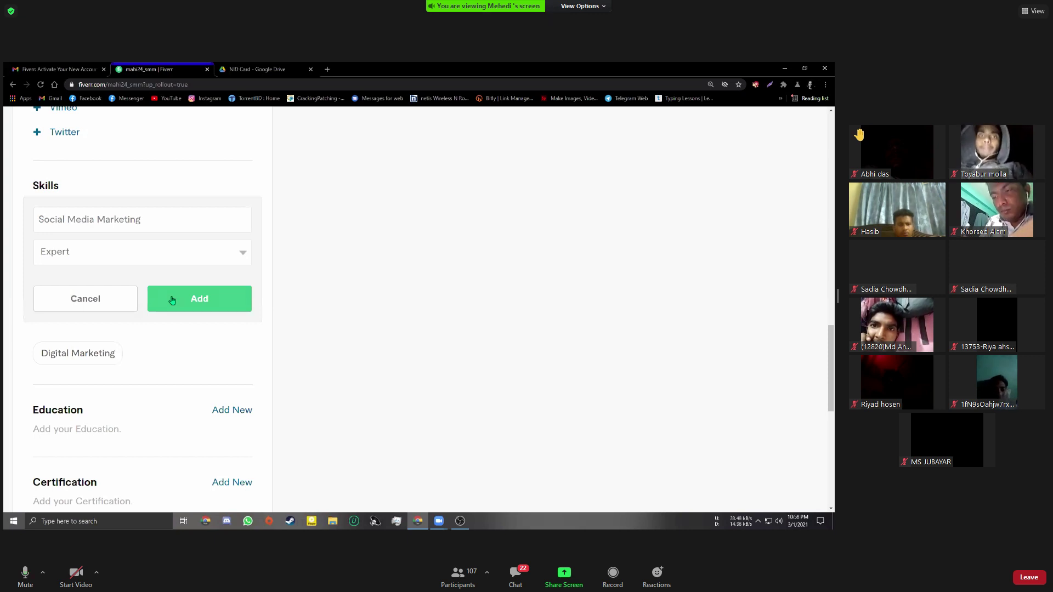
click(174, 299)
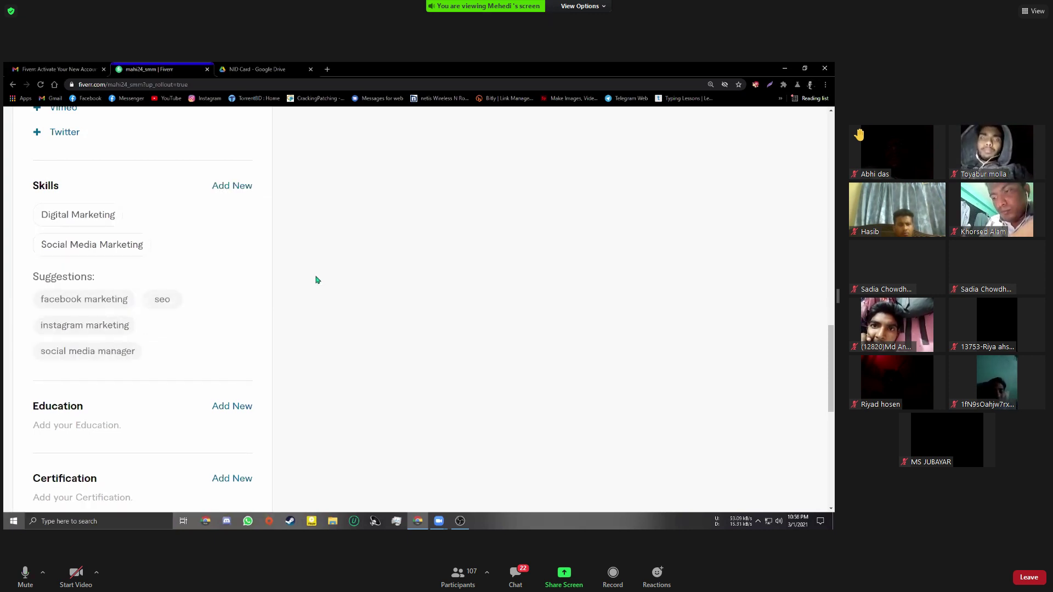
Pick the suggested Seo skill at Expert level and try to save it
click(163, 300)
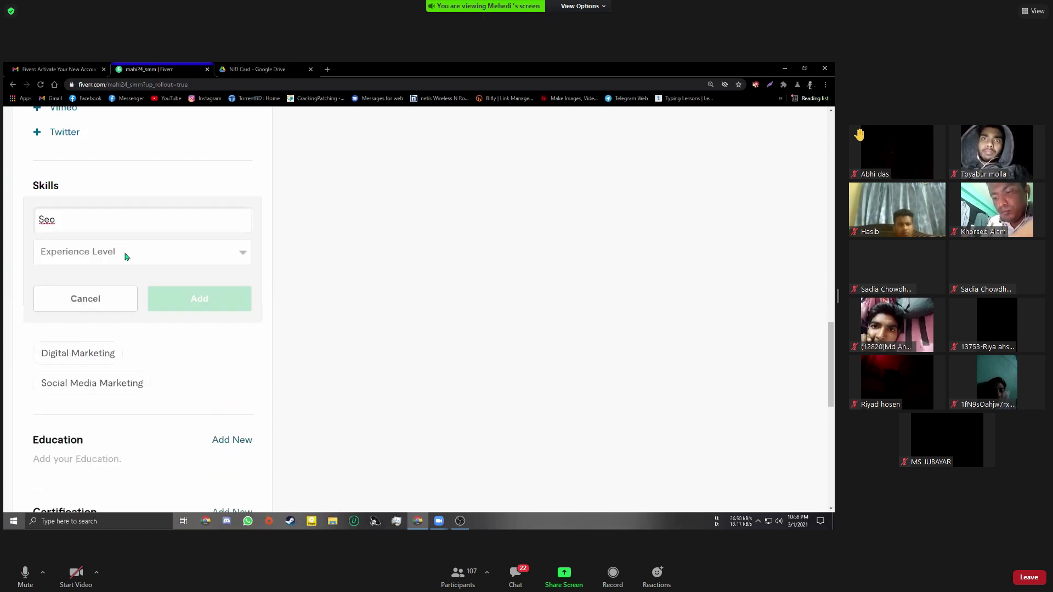
click(126, 256)
click(82, 293)
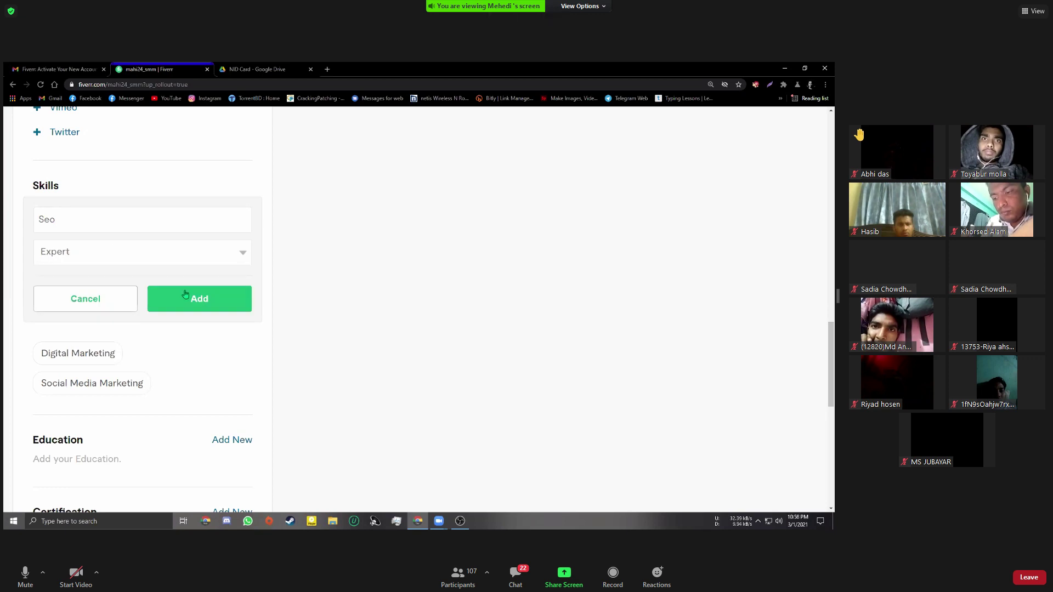
click(187, 299)
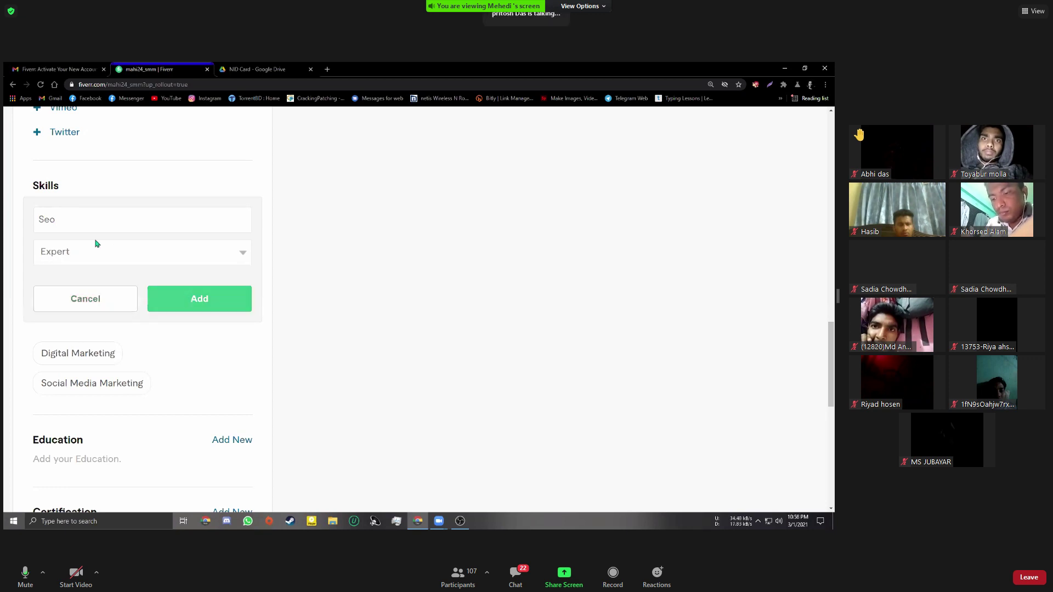
Replace Seo with Facebook Marketing, set it to Expert and add it
click(62, 217)
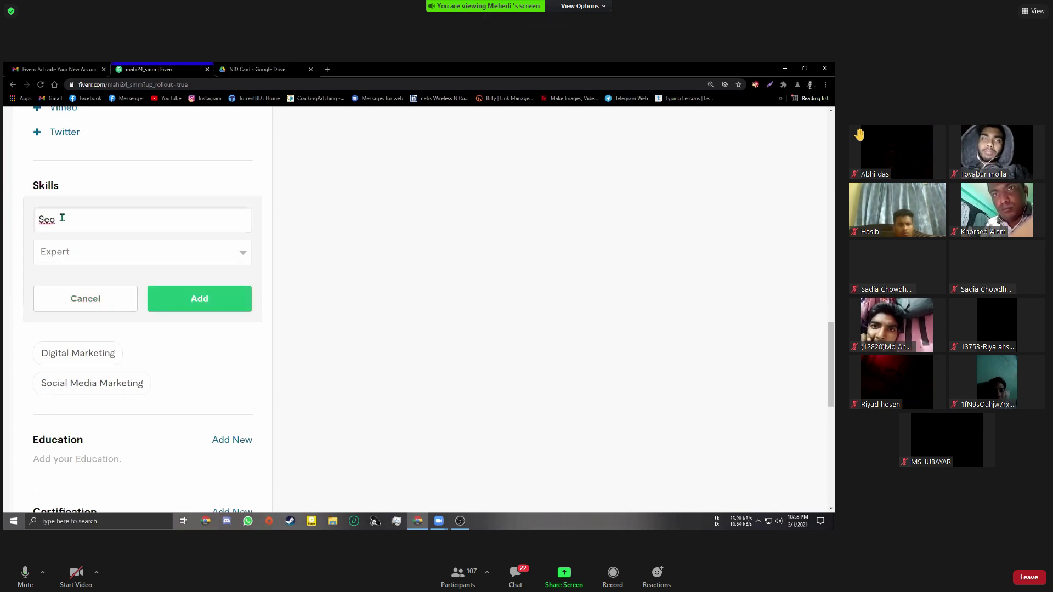
key(BackSpace)
key(BackSpace)
key(BackSpace)
text(F)
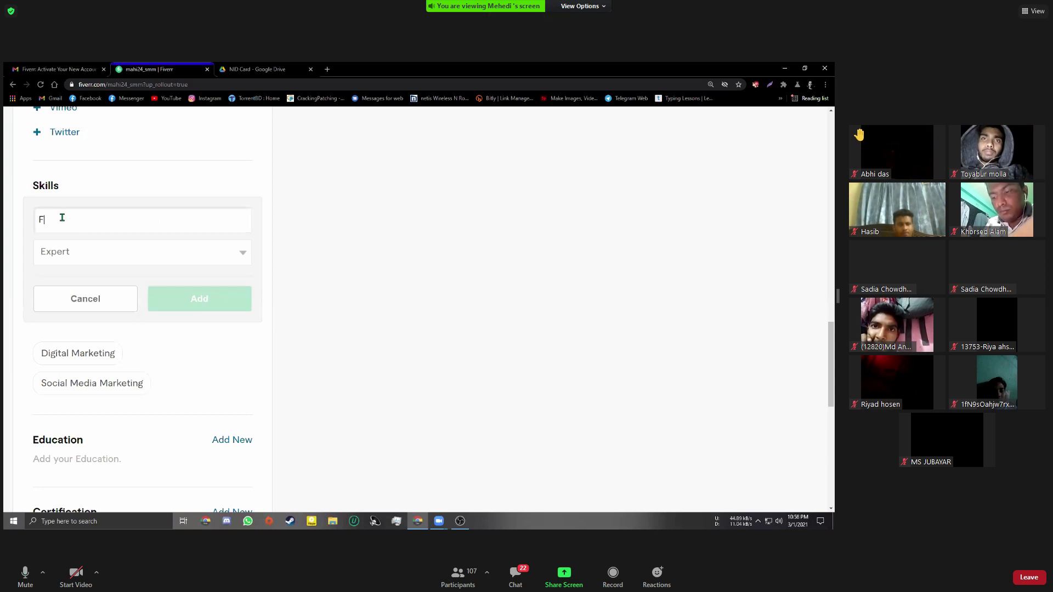
key(BackSpace)
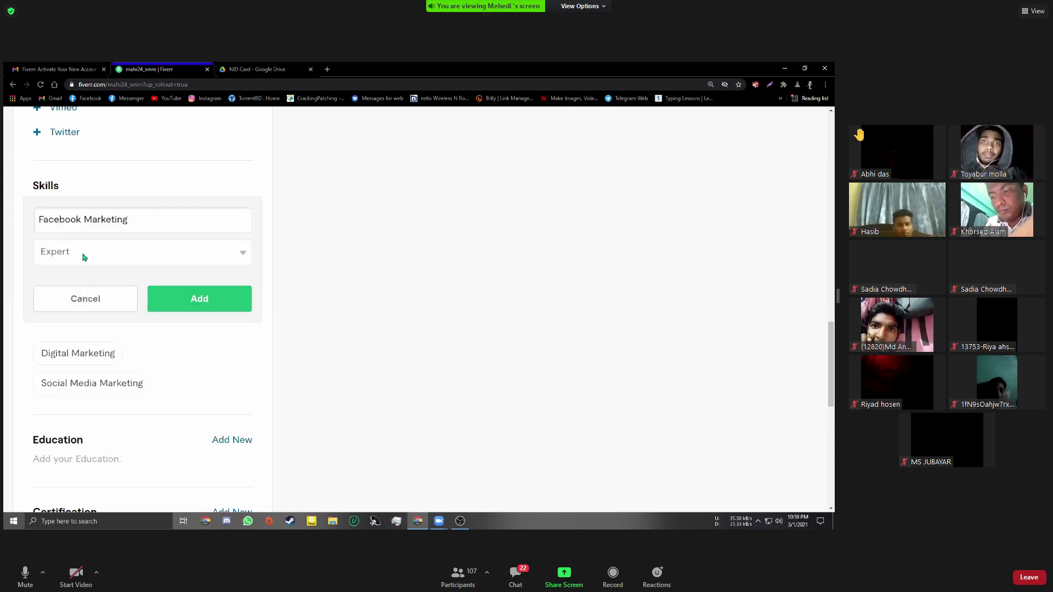
click(65, 253)
click(63, 295)
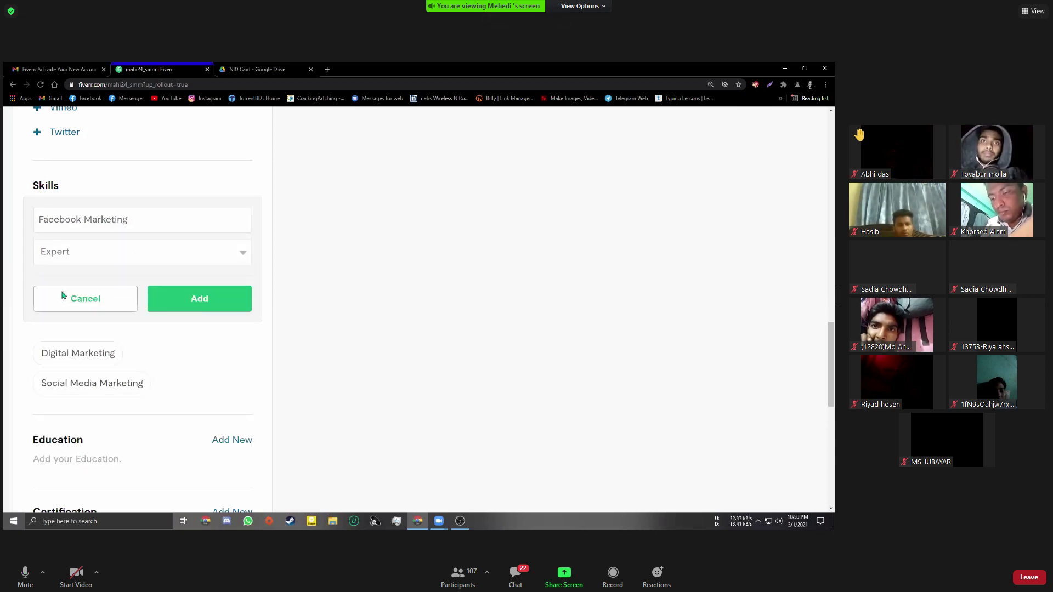
click(172, 300)
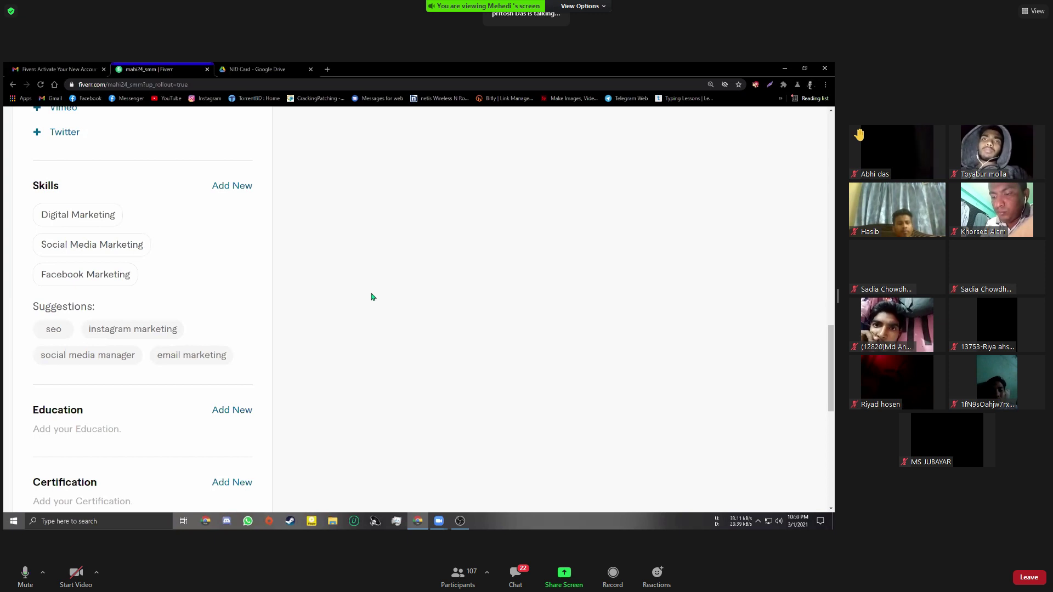
Add the suggested Instagram Marketing skill at Expert level
scroll(366, 304, up, 1)
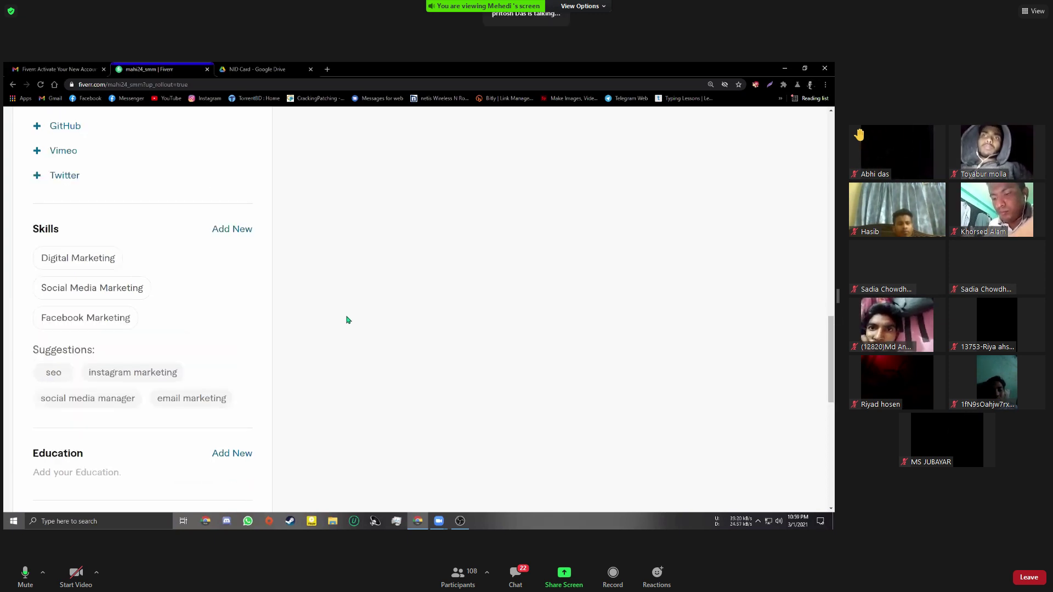
click(103, 373)
click(76, 295)
click(67, 341)
click(211, 344)
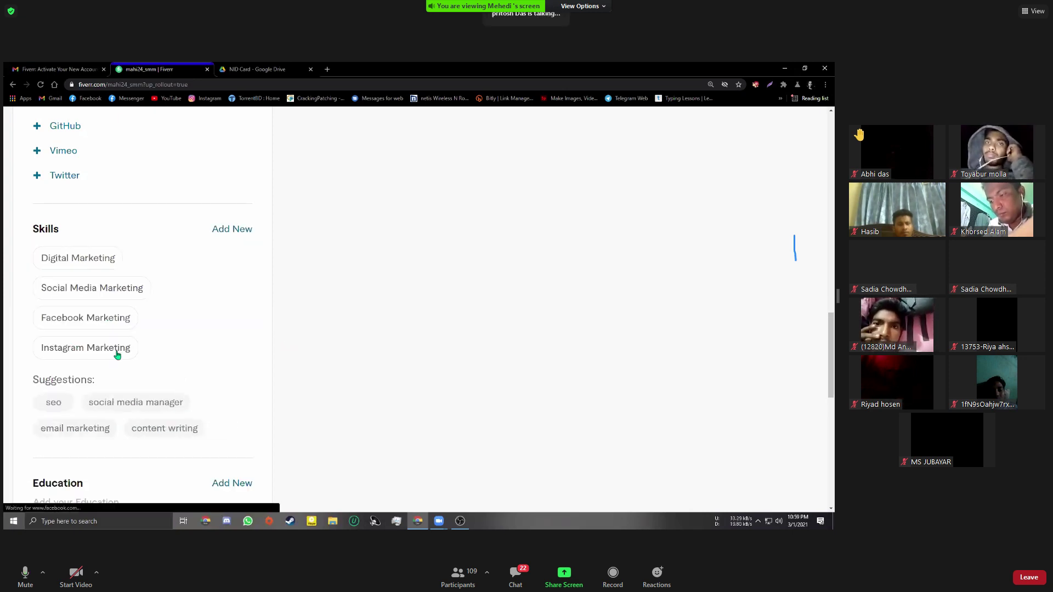
Edit Instagram Marketing and update its level to Intermediate
mouse_move(32, 358)
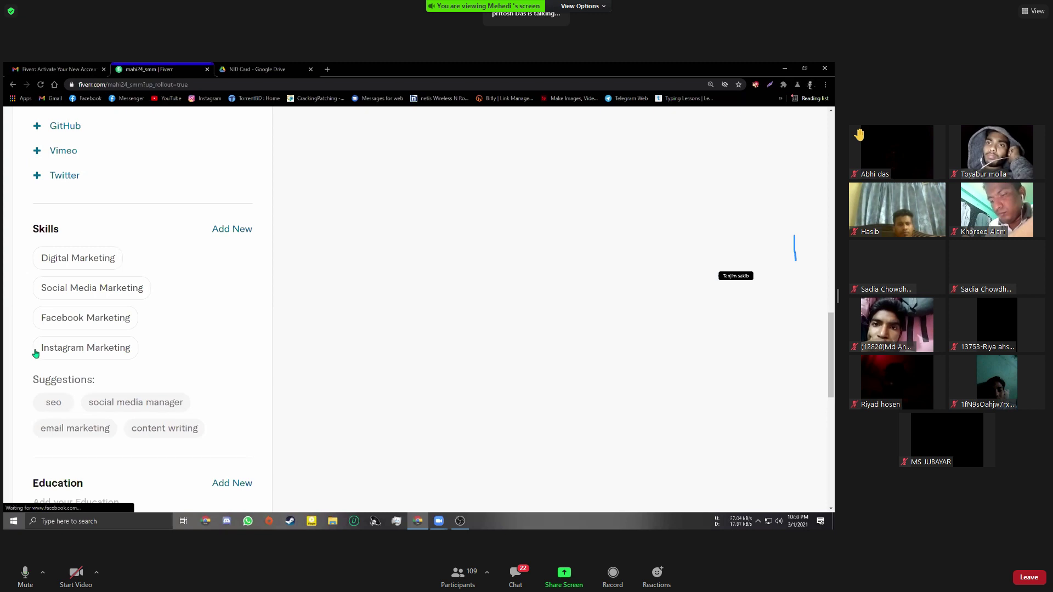
click(53, 350)
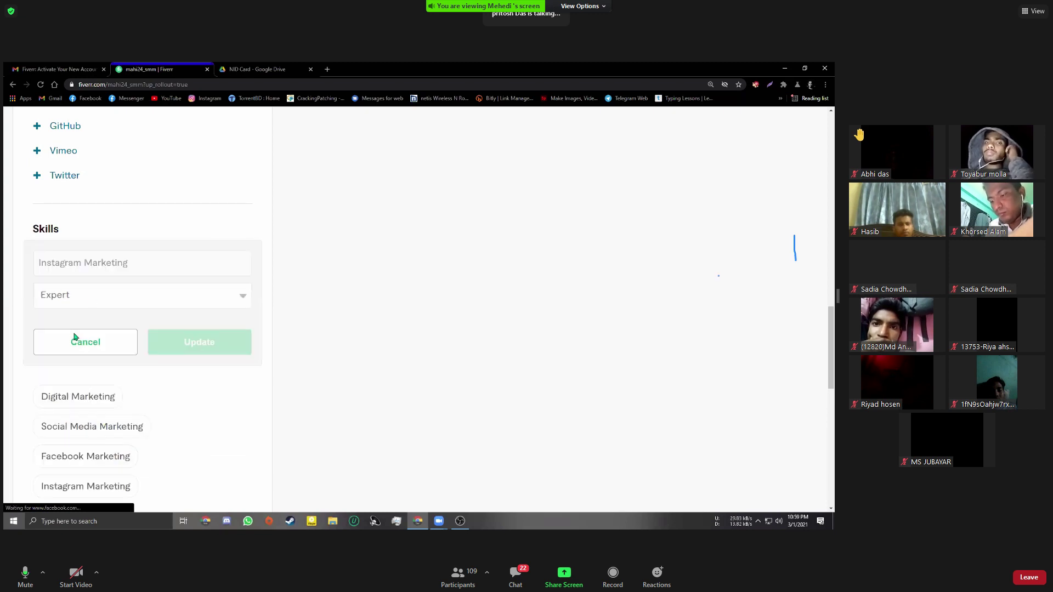
click(93, 299)
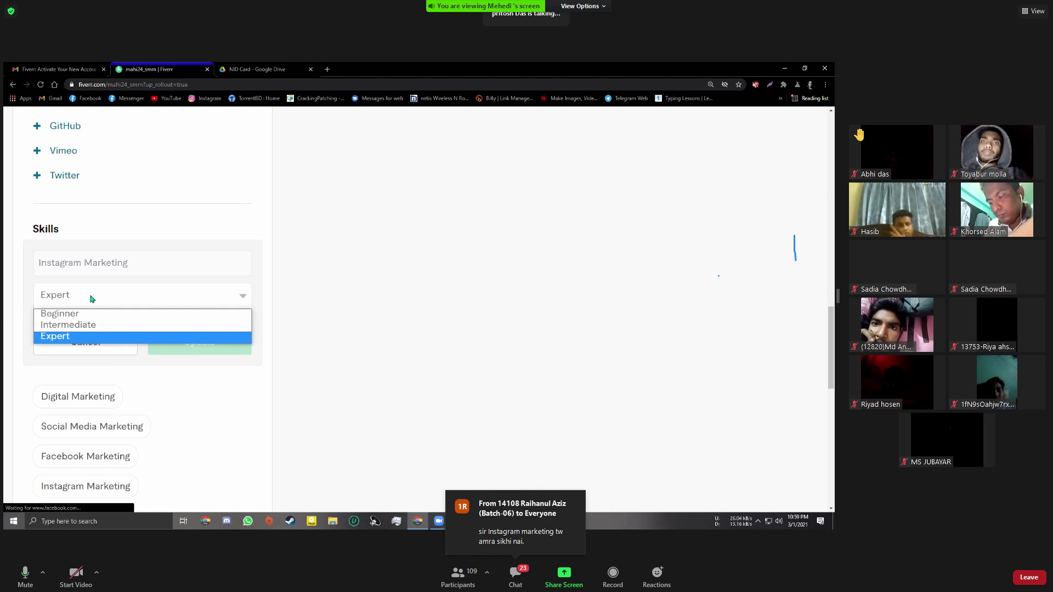
click(76, 325)
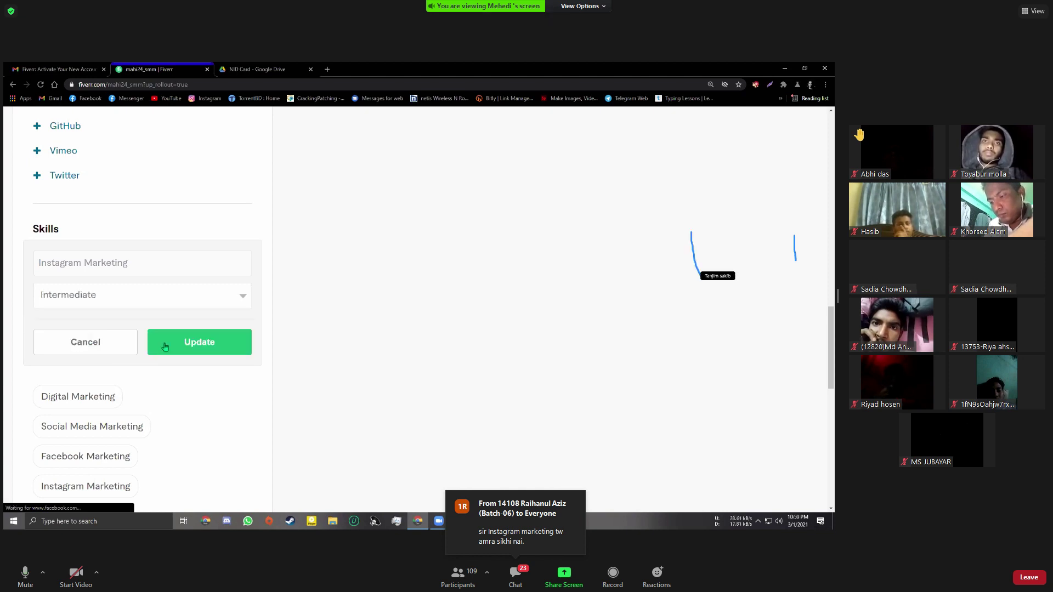
click(167, 347)
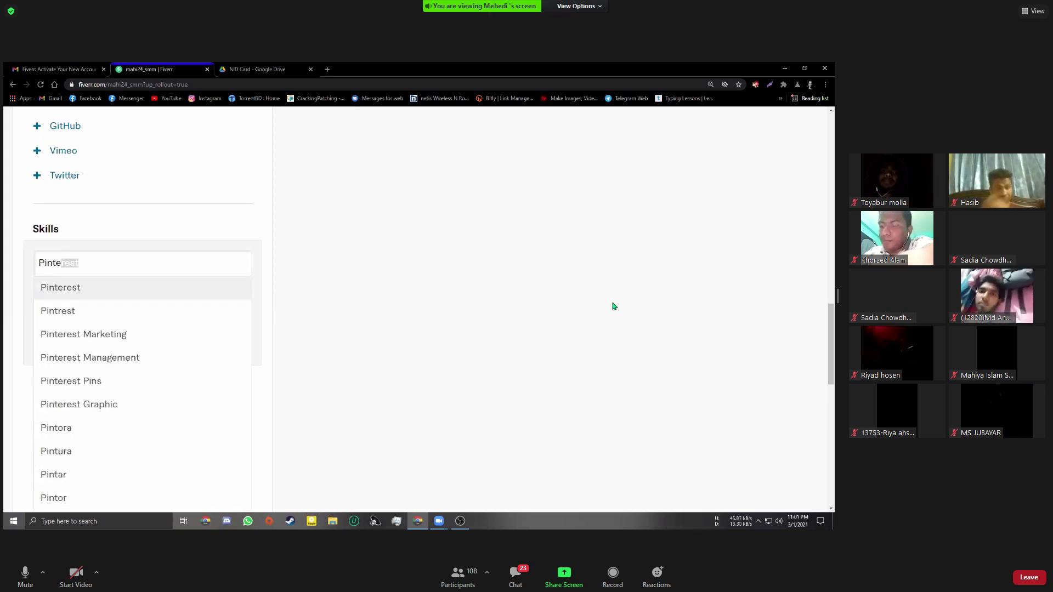
Finish typing 'Pinte', pick Pinterest Marketing, choose its experience level and add it
text(t)
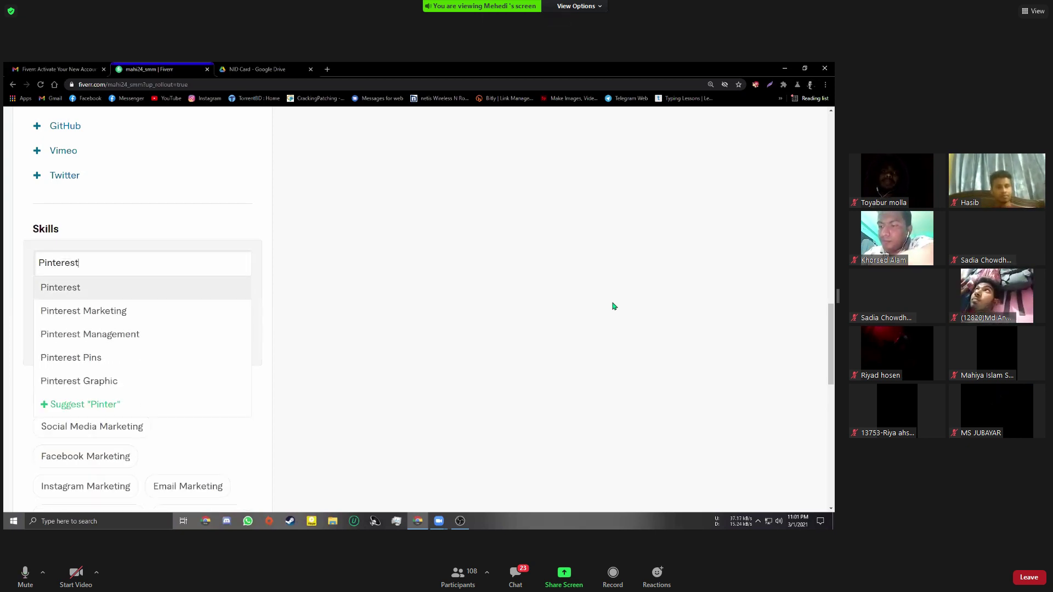
click(125, 313)
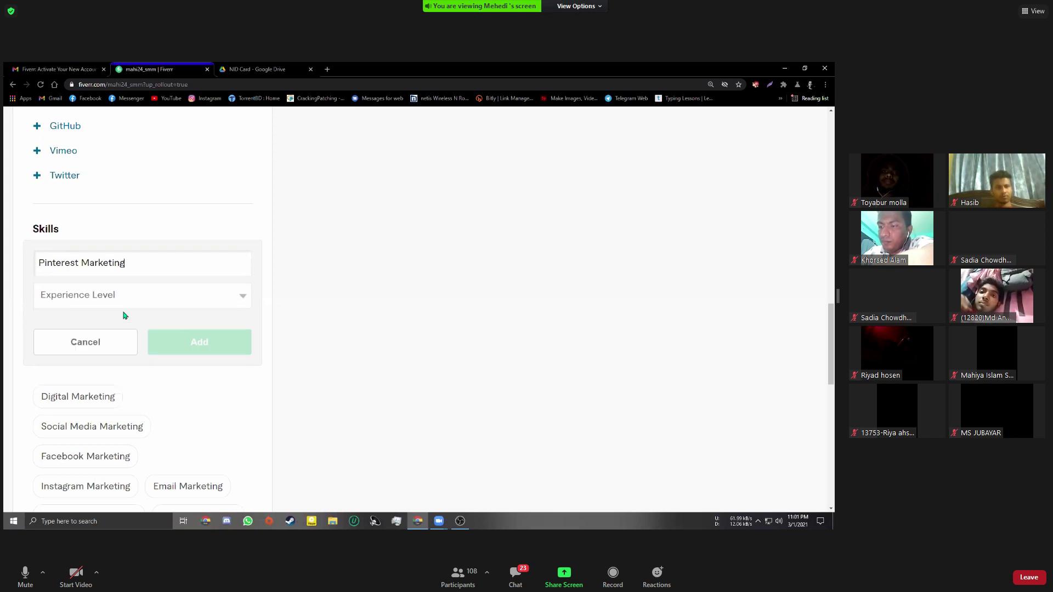
click(121, 301)
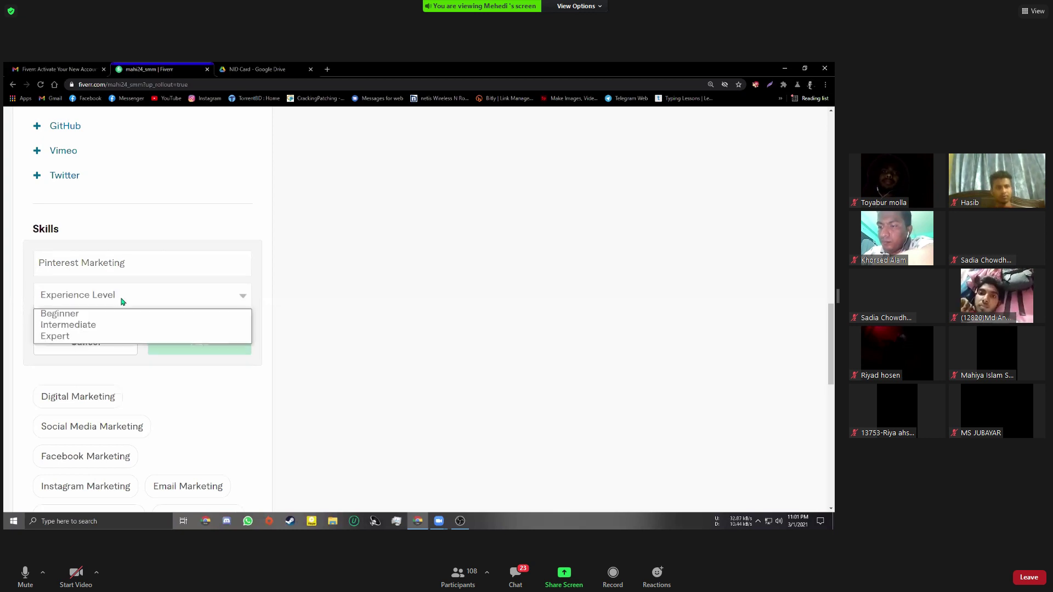
click(65, 336)
click(179, 343)
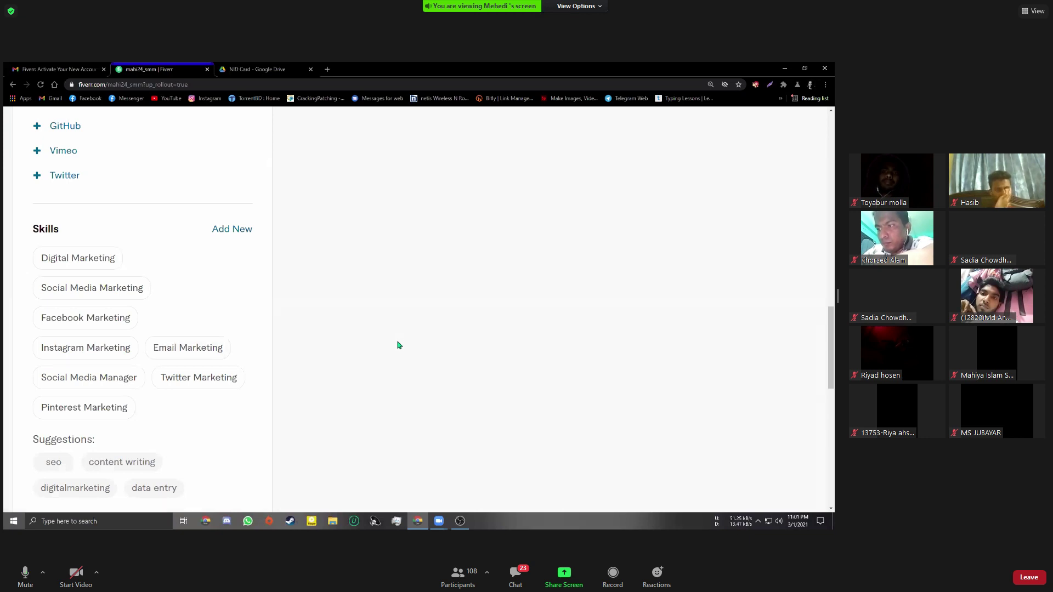
Add Facebook Business Page as an Expert-level skill from the 'FAcebook Bus' suggestions
click(244, 233)
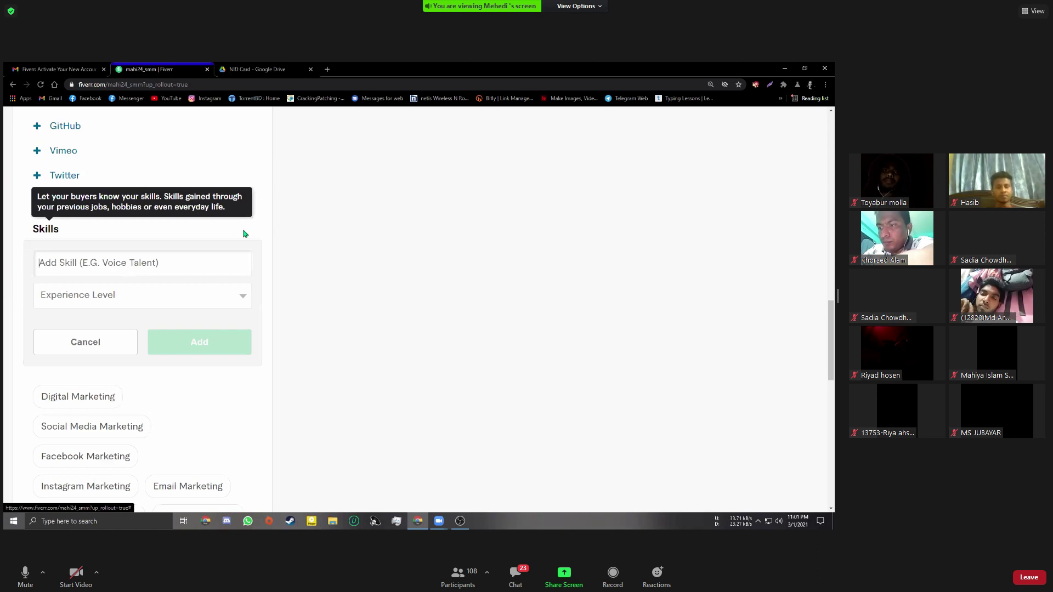
text(FAcebo)
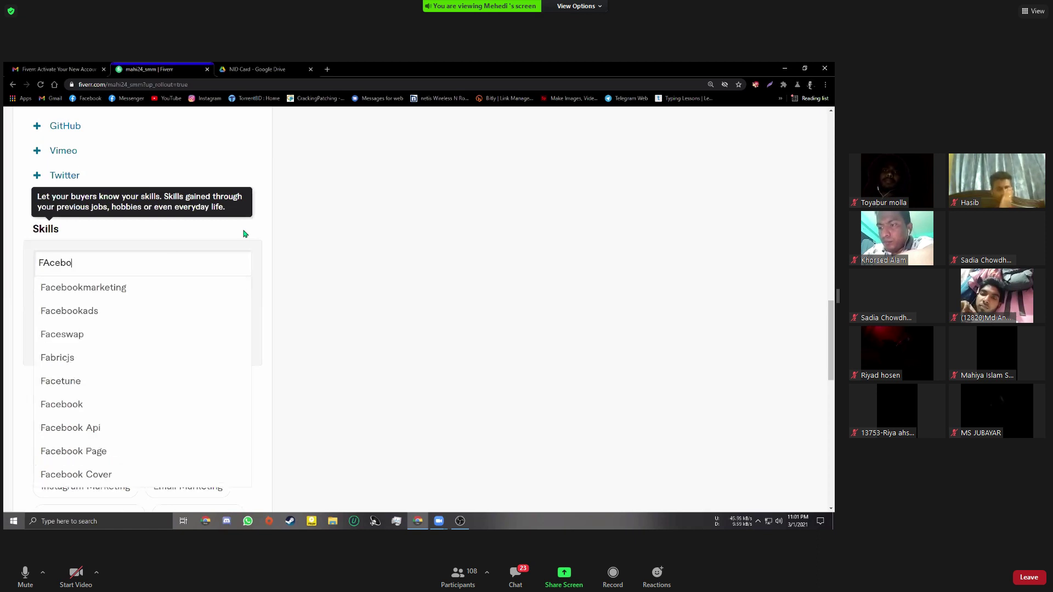
text(ok)
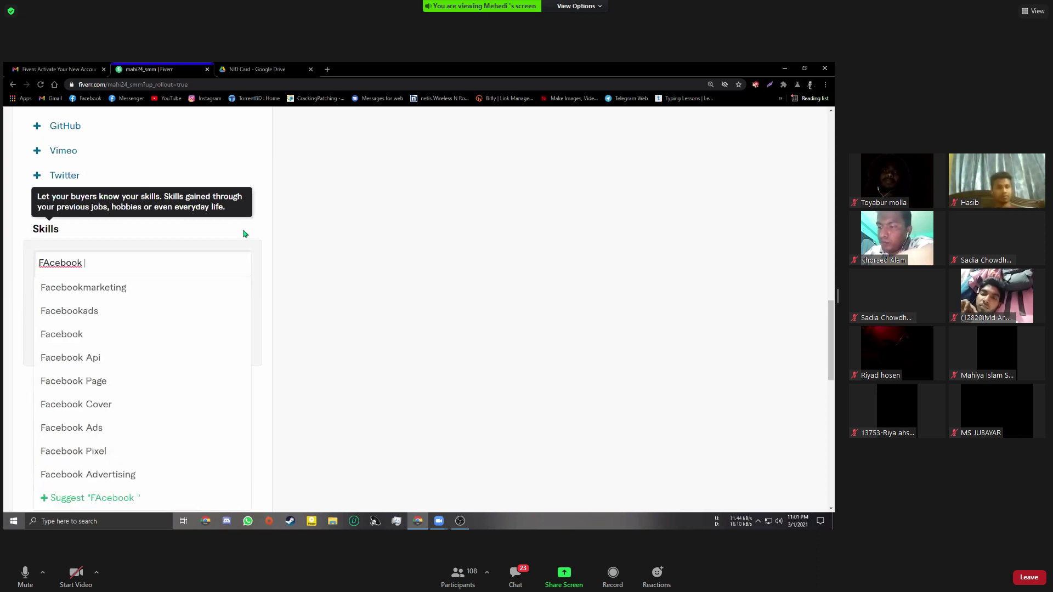
text( Bus)
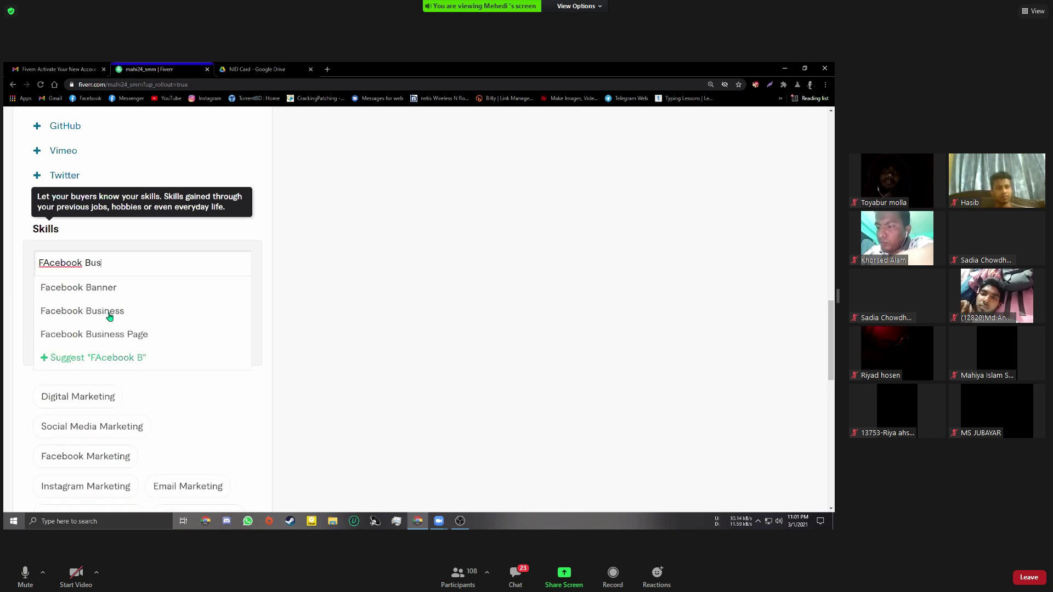
click(108, 311)
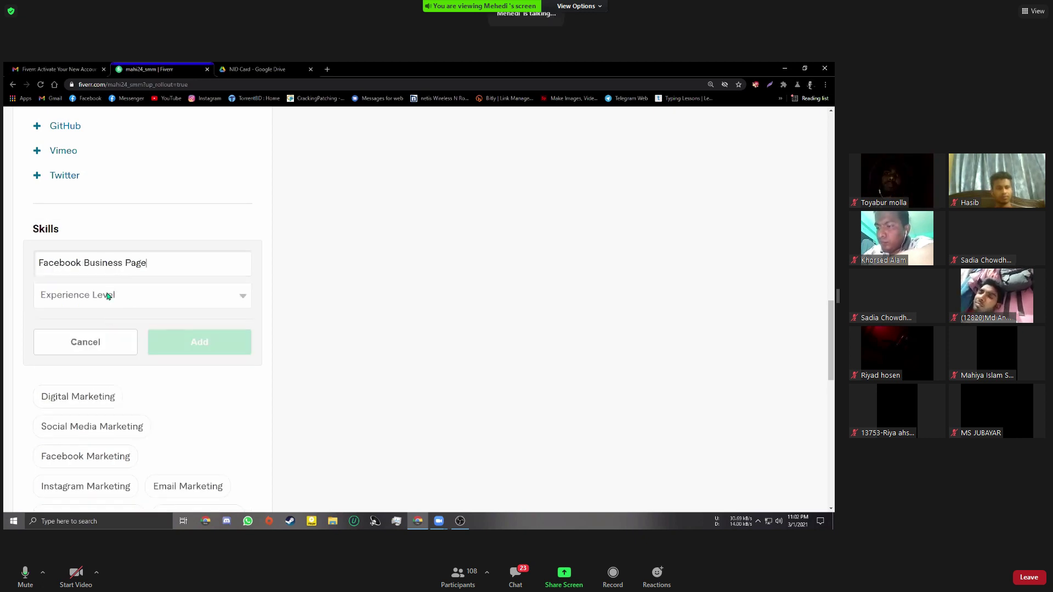
click(103, 299)
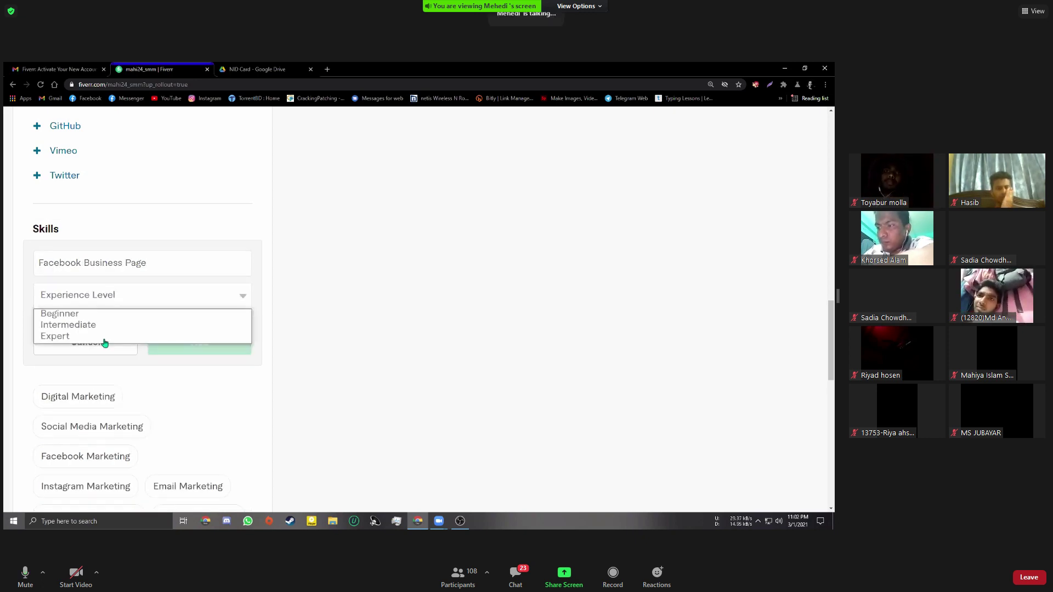
click(171, 340)
click(173, 342)
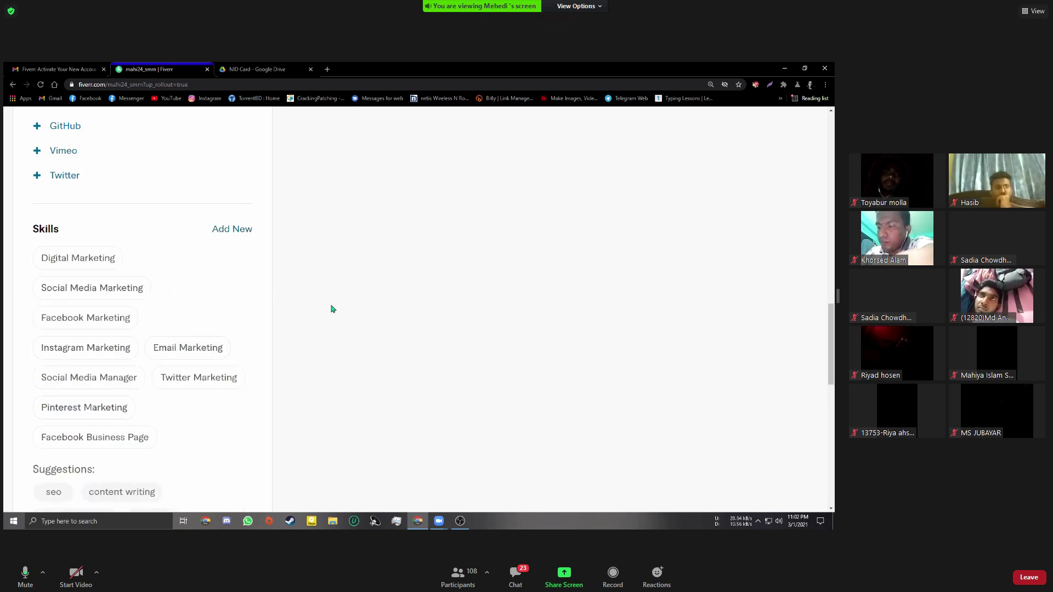
scroll(331, 309, down, 1)
scroll(331, 310, down, 1)
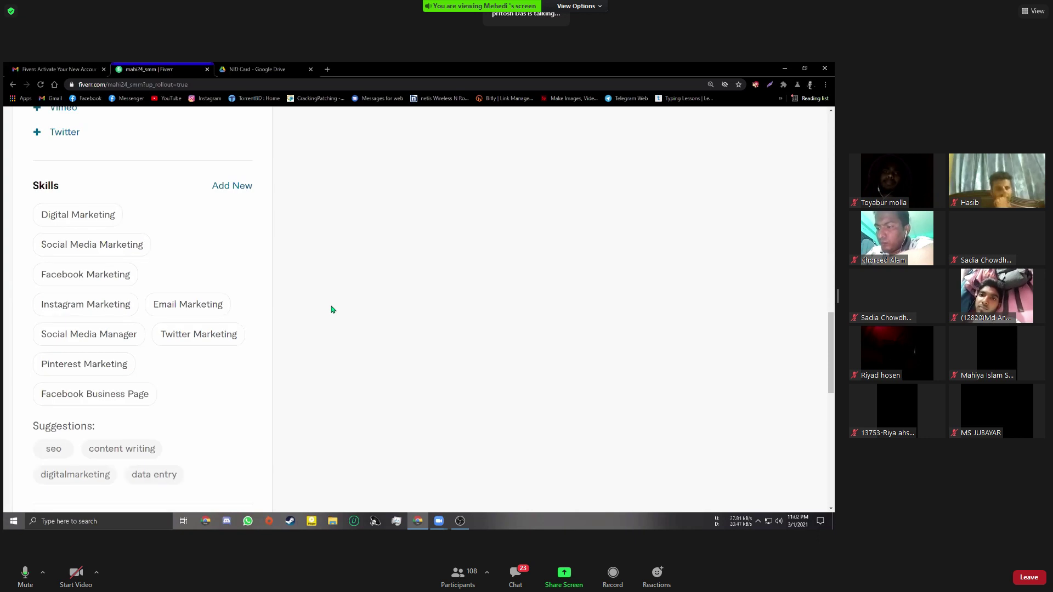
Add Facebook Promotion at Expert level, fixing the 'Facebokk Pro' typo first
click(241, 187)
text(Face)
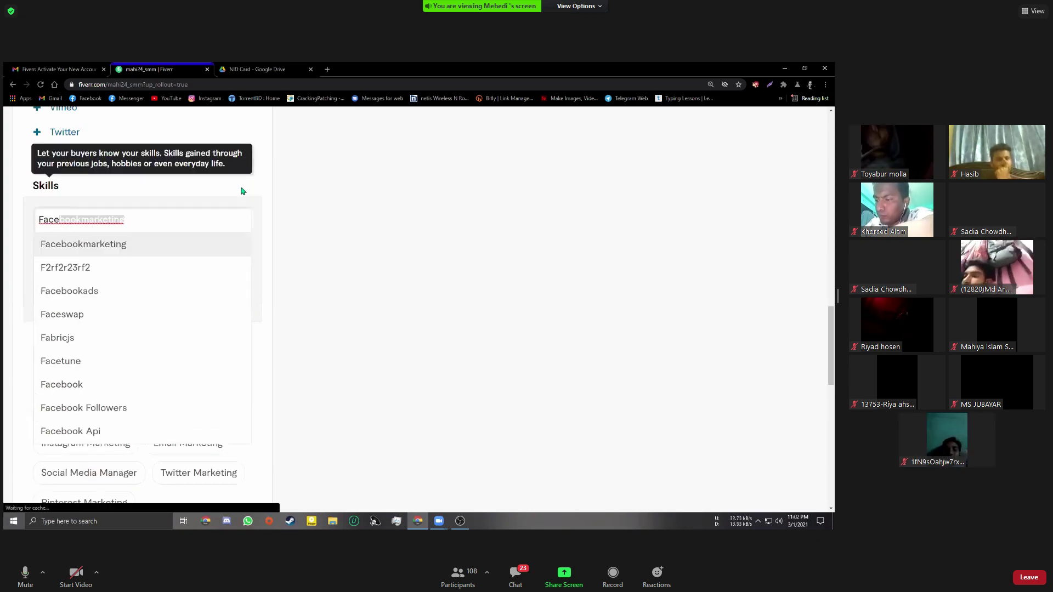
text(bokk Pro)
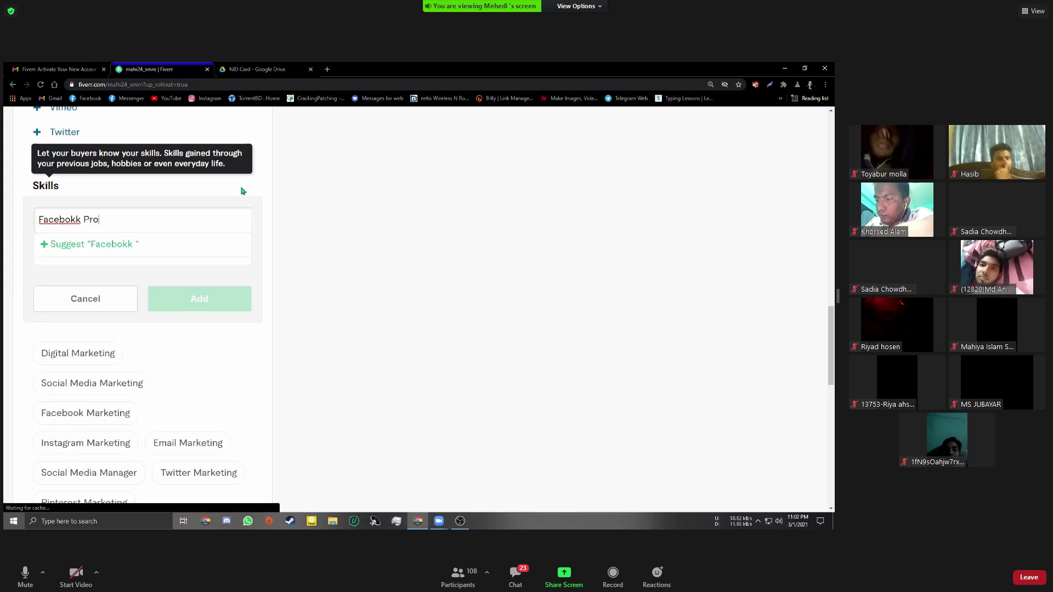
key(Left)
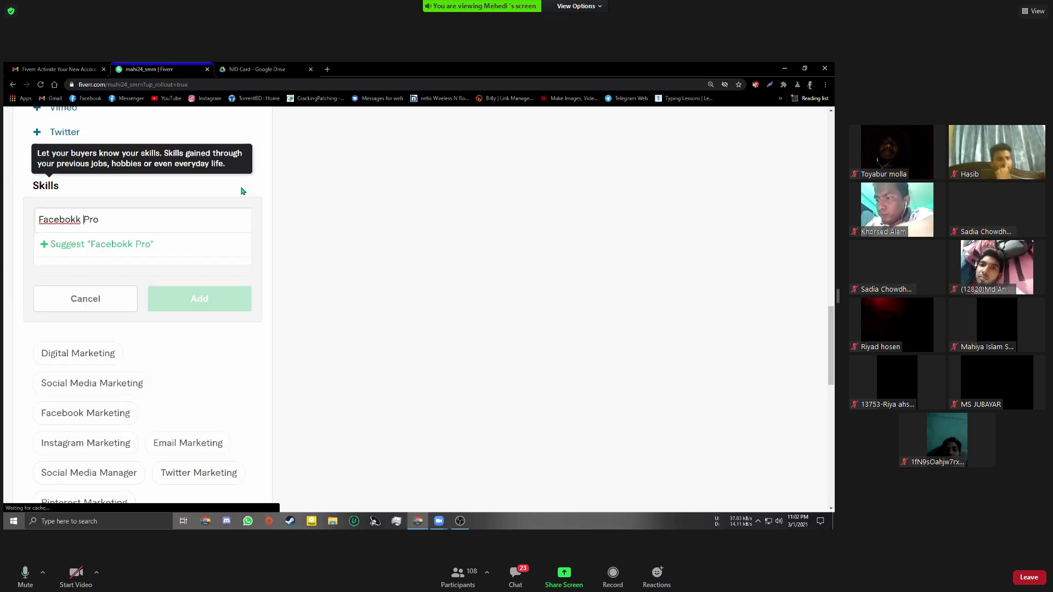
key(BackSpace)
text(o)
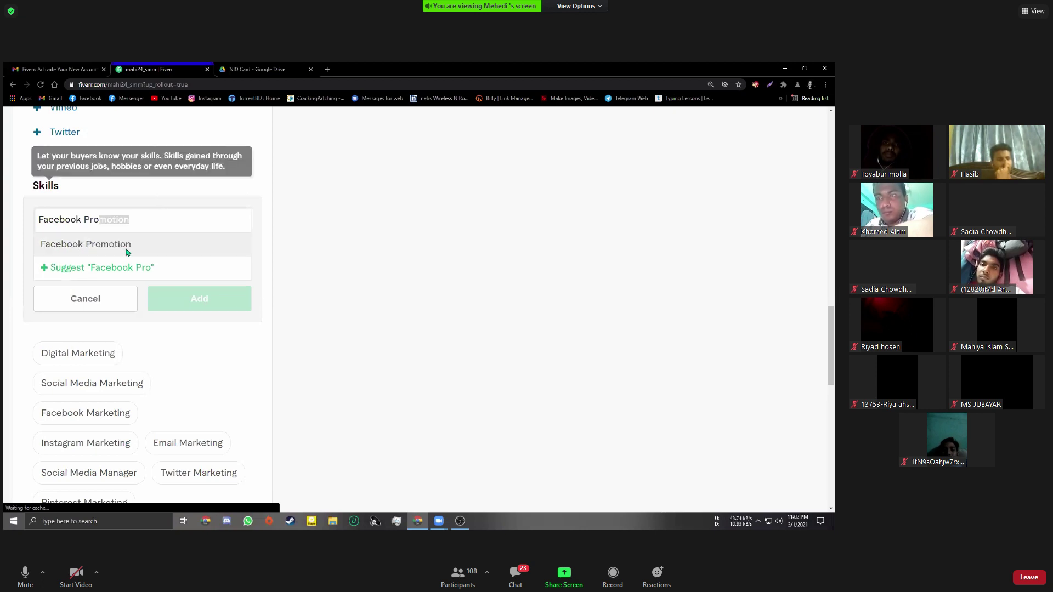
click(127, 249)
click(113, 255)
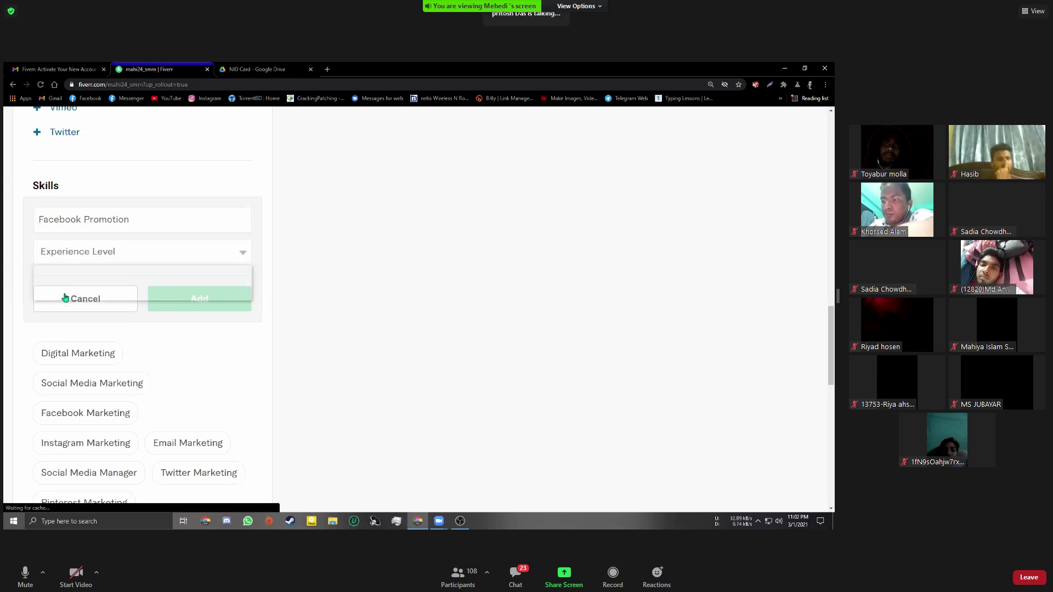
click(64, 299)
click(167, 300)
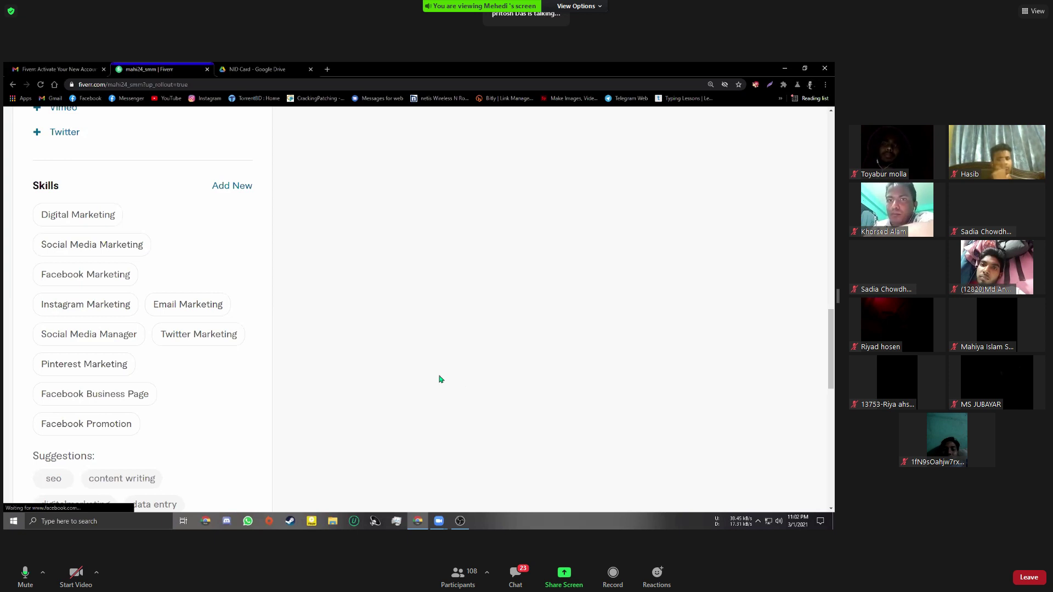
scroll(441, 378, down, 1)
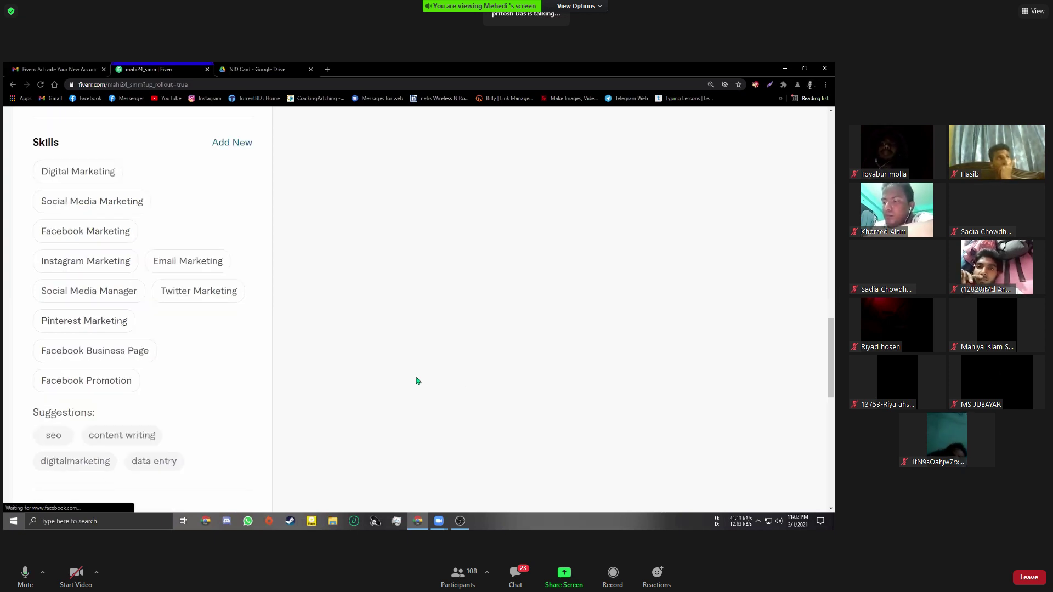
scroll(420, 381, up, 1)
scroll(417, 381, down, 5)
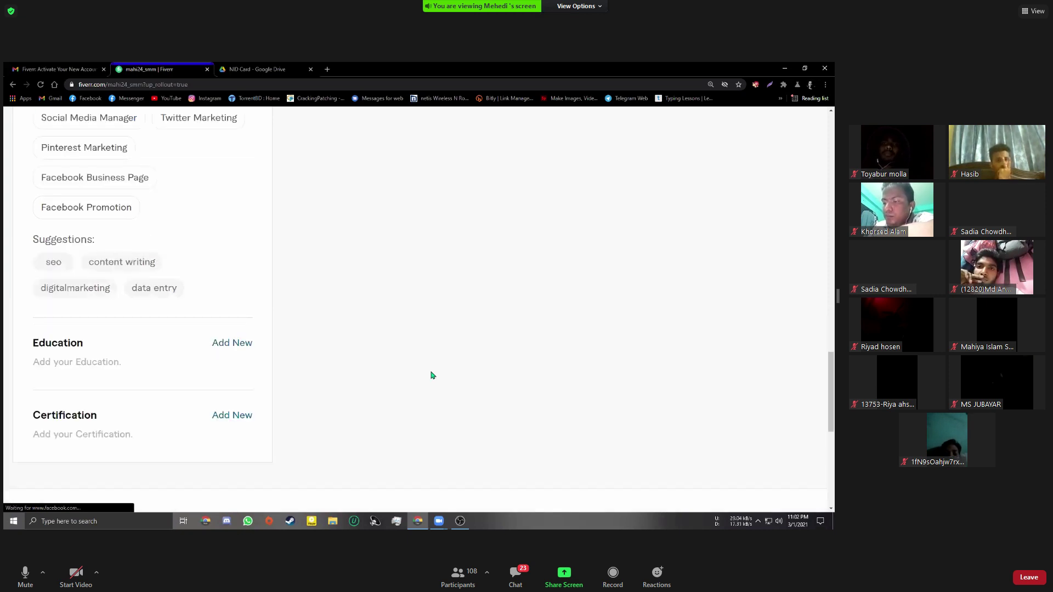
scroll(422, 367, down, 1)
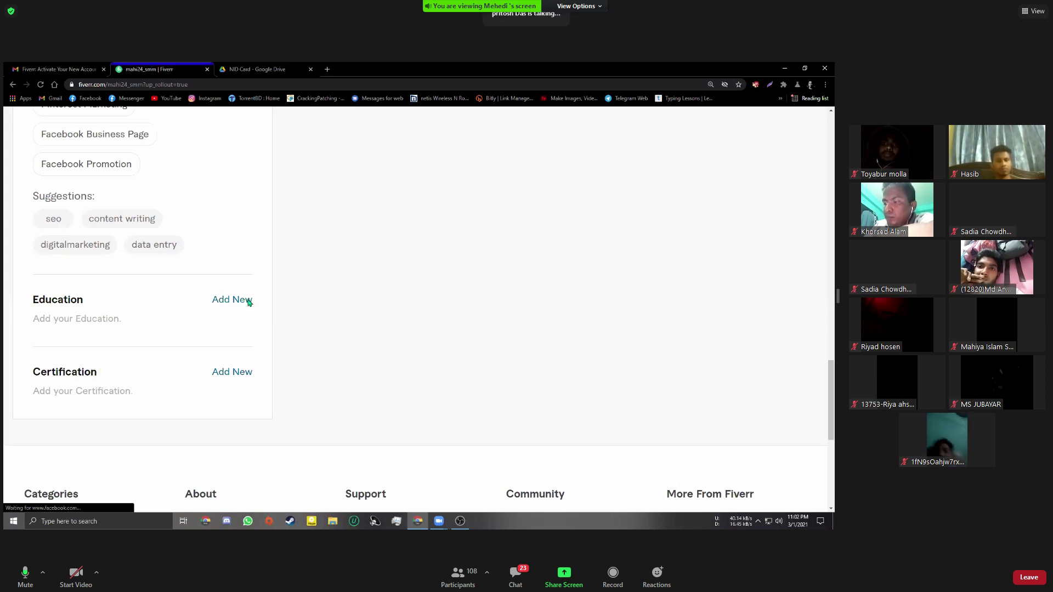
Add a new Education entry and pick Bangladesh as the college's country
click(248, 302)
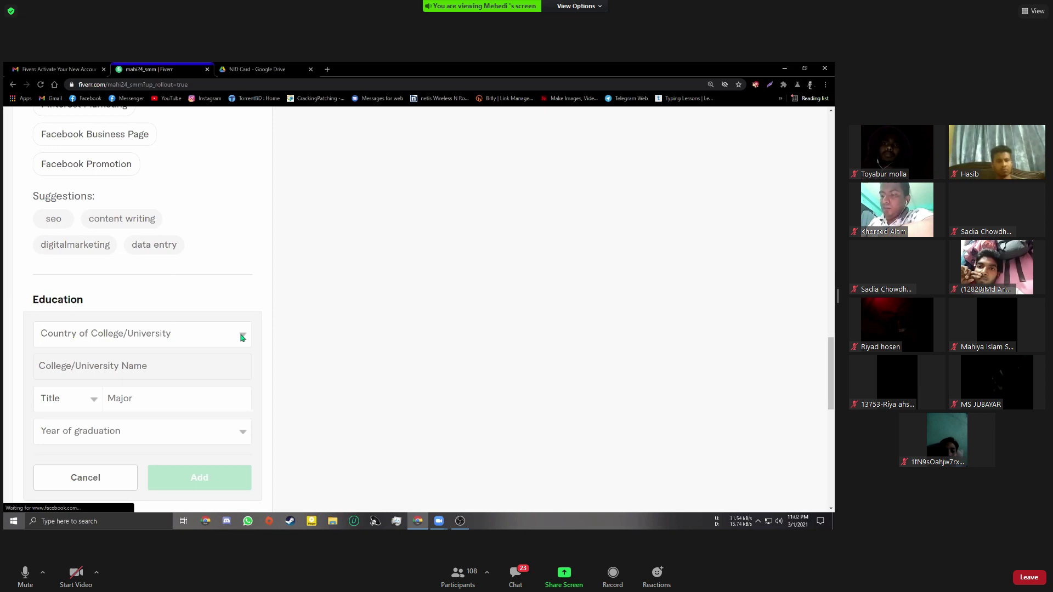
click(102, 334)
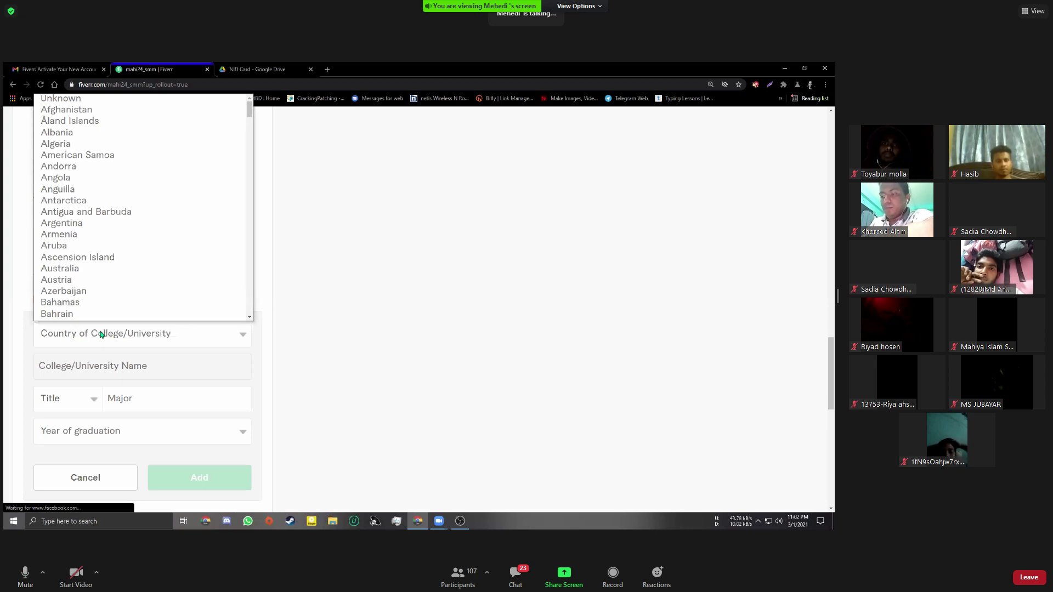
key(b)
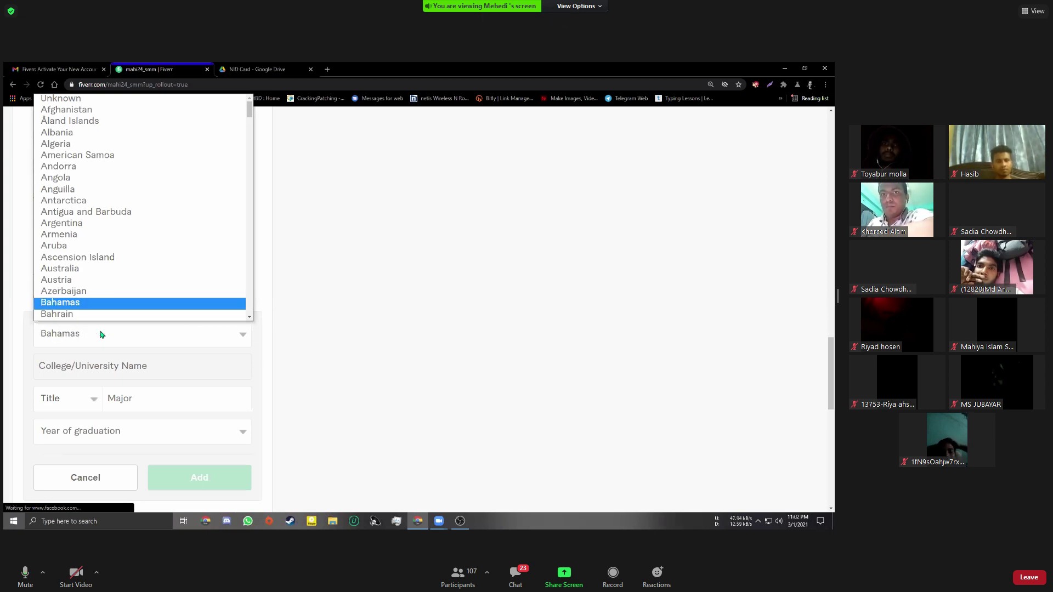
key(n)
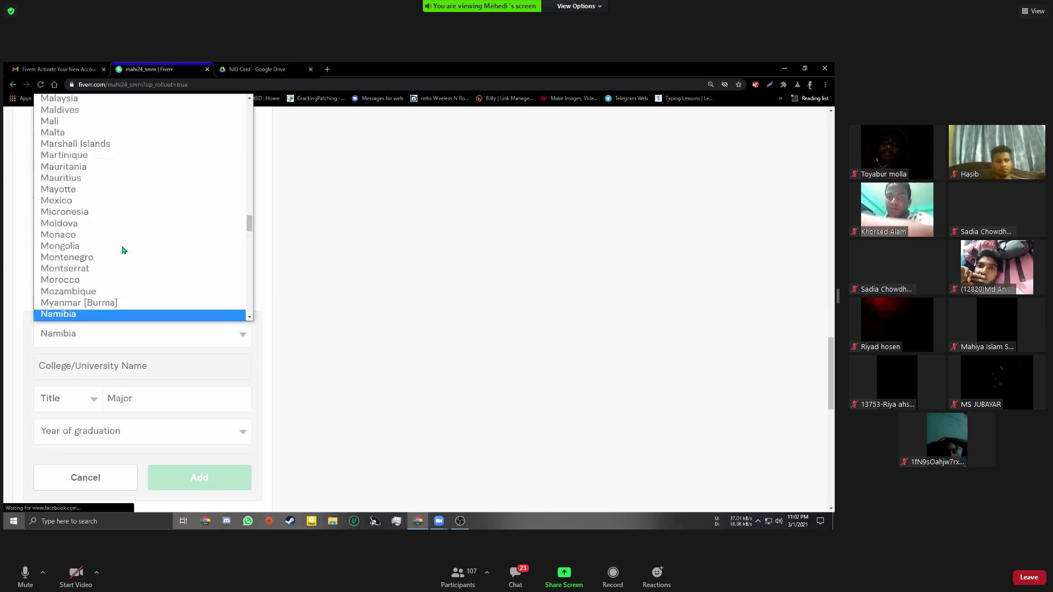
scroll(123, 250, up, 10)
scroll(123, 247, up, 8)
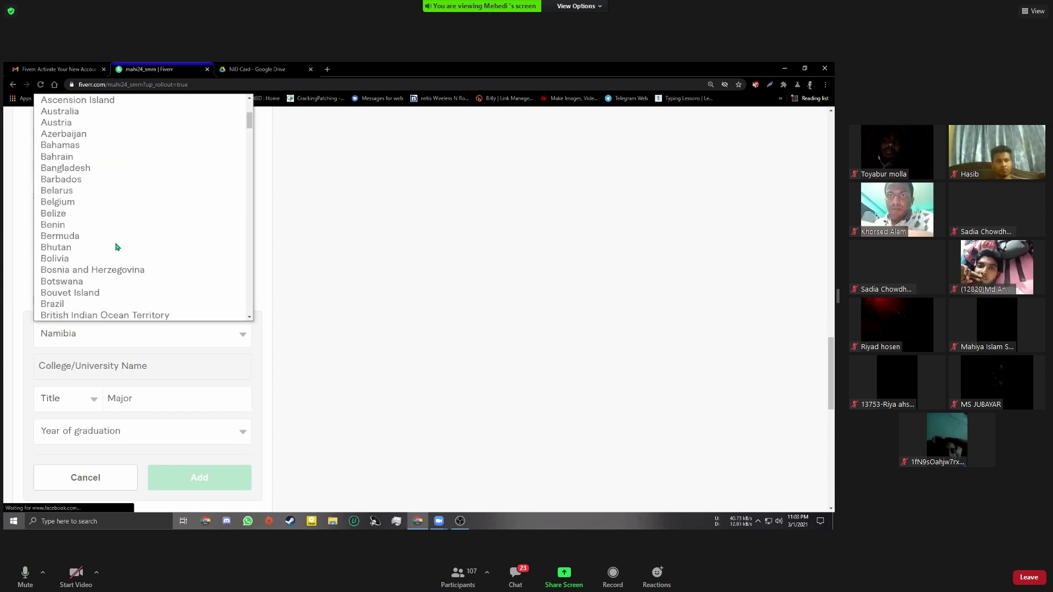
scroll(115, 245, down, 2)
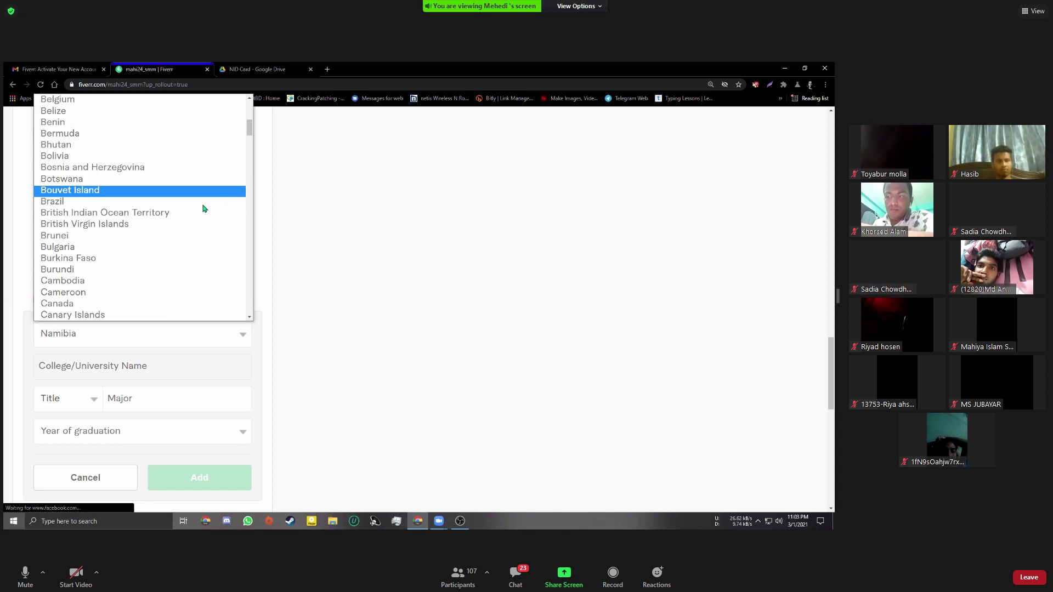
scroll(165, 214, up, 3)
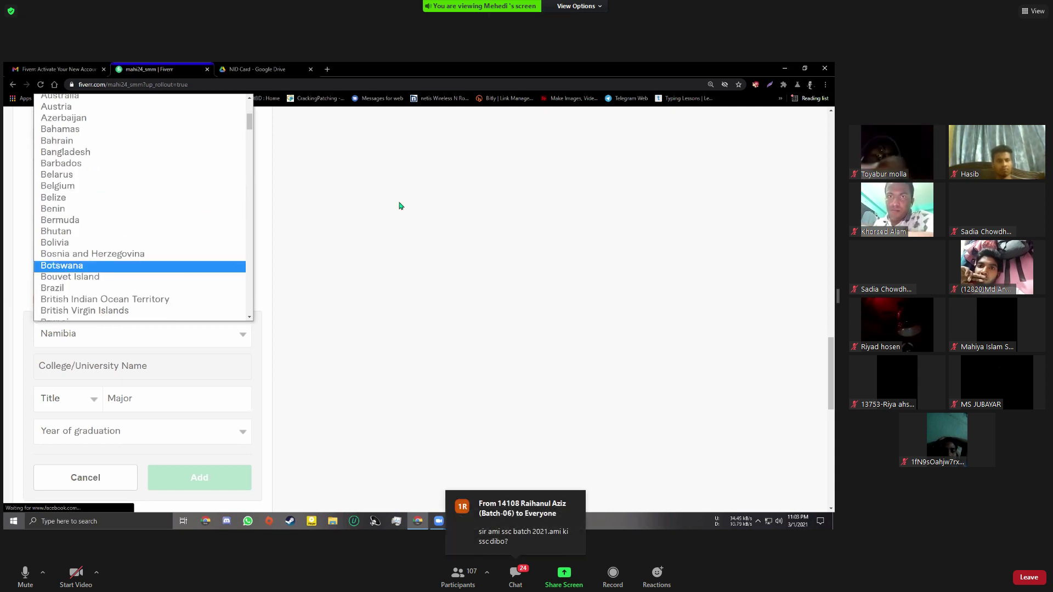
click(300, 308)
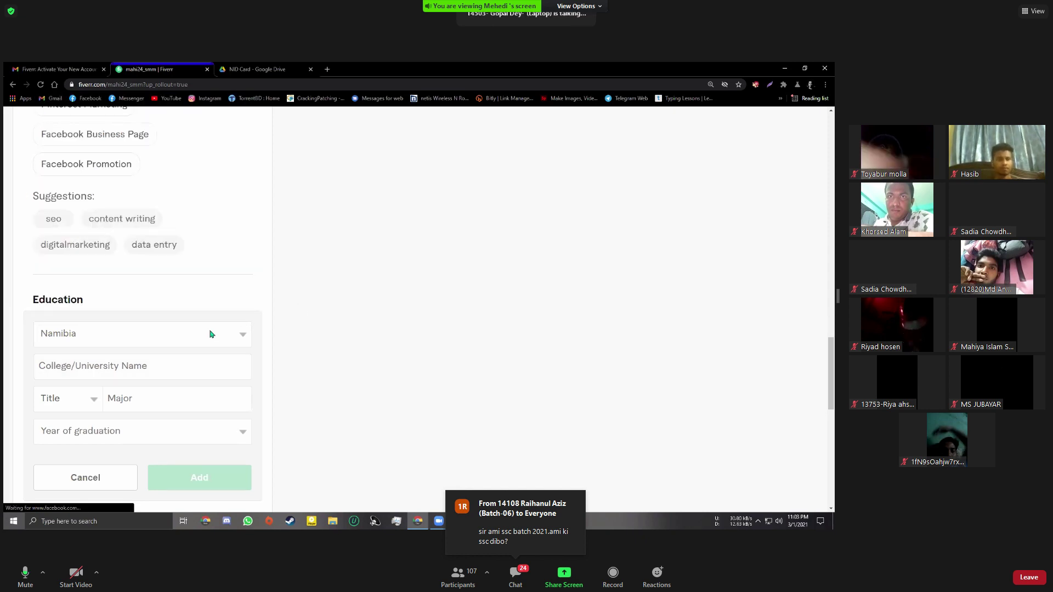
click(209, 334)
scroll(166, 216, up, 8)
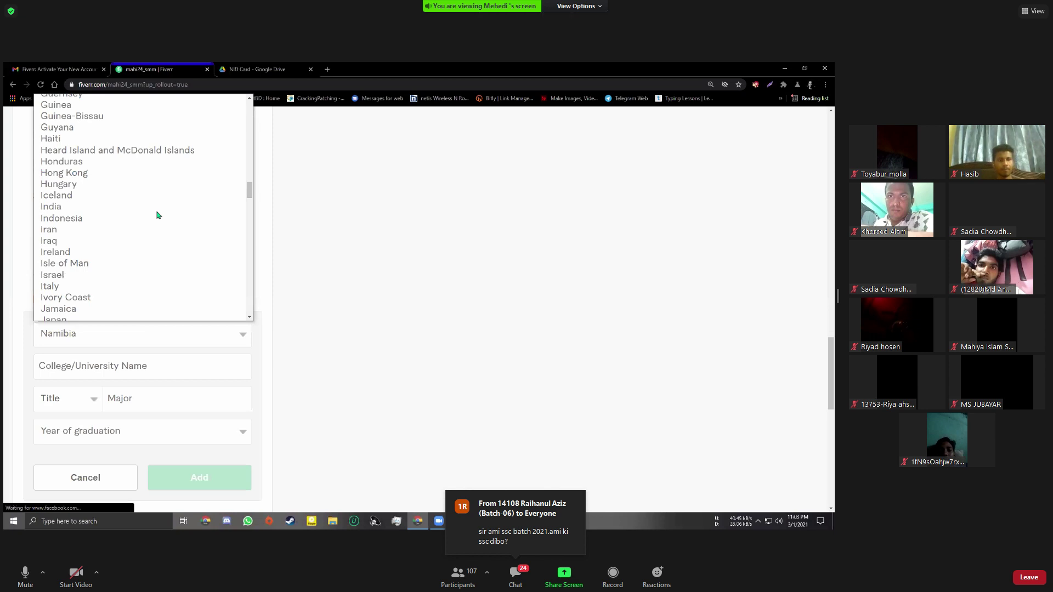
scroll(157, 214, up, 14)
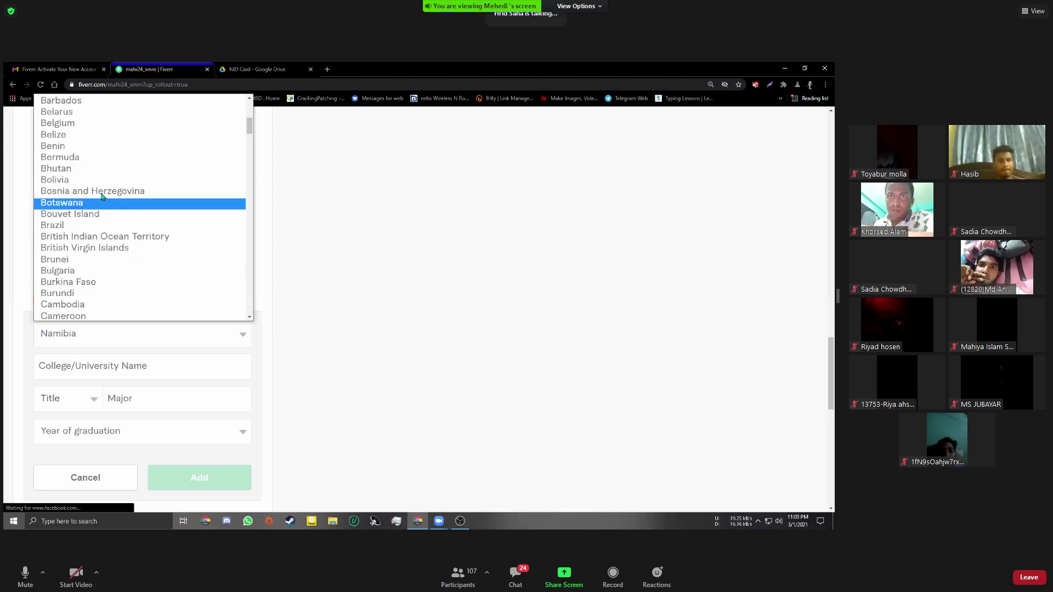
scroll(109, 202, up, 3)
click(66, 175)
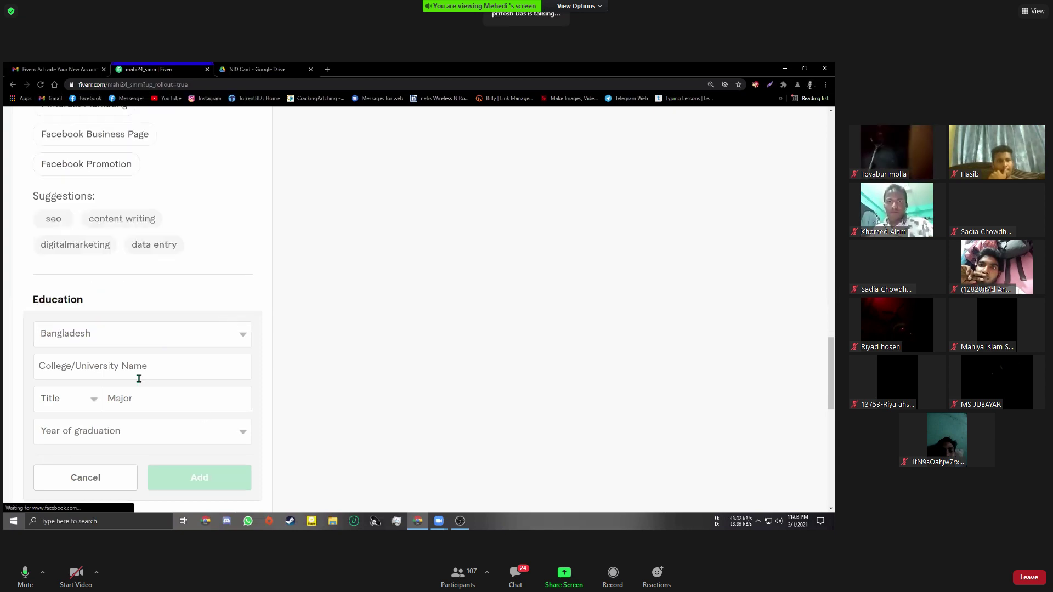
Enter 'Police Lines School And College Rangpur' as the college name via the 'Police' suggestion
click(119, 371)
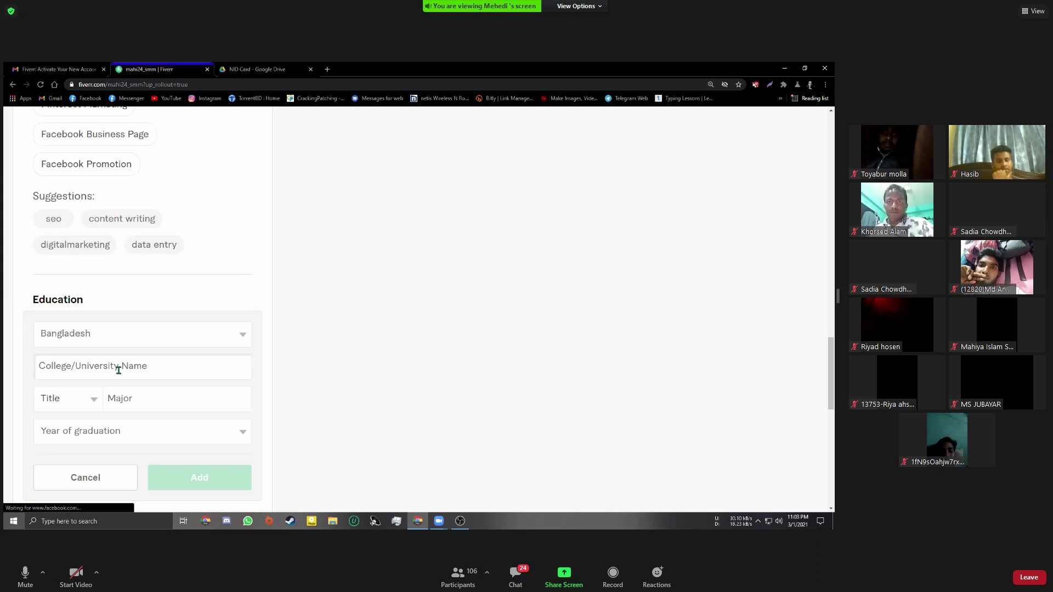
text(Police Lines School And College)
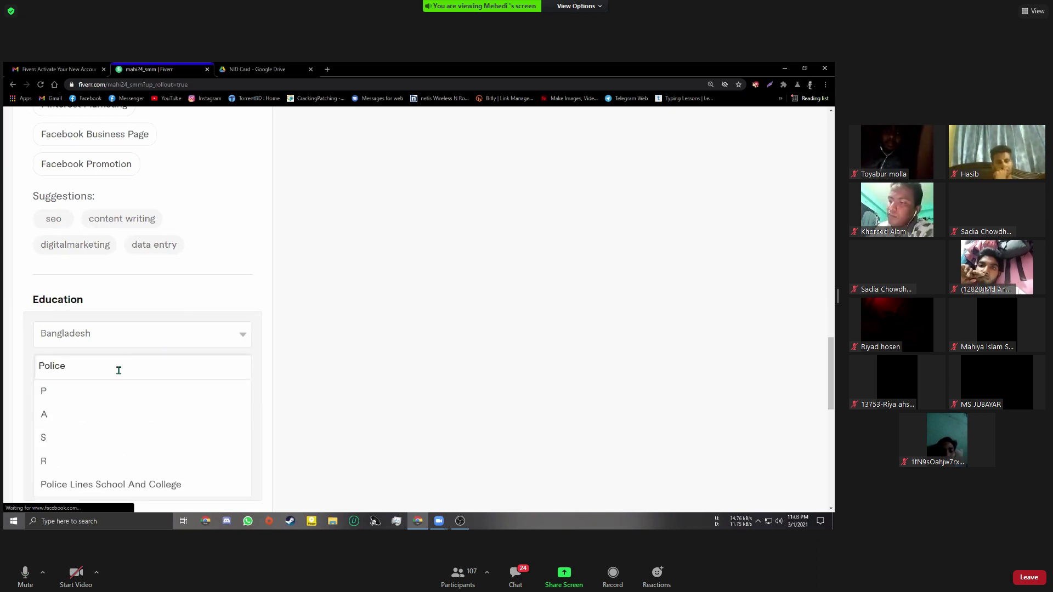
click(110, 485)
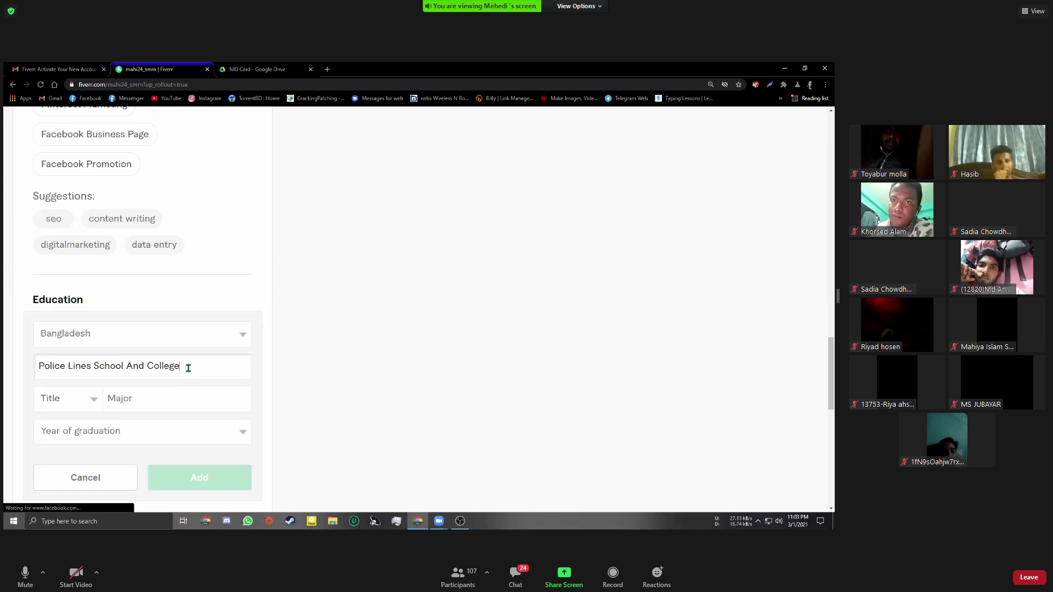
click(188, 368)
text(Rangpur)
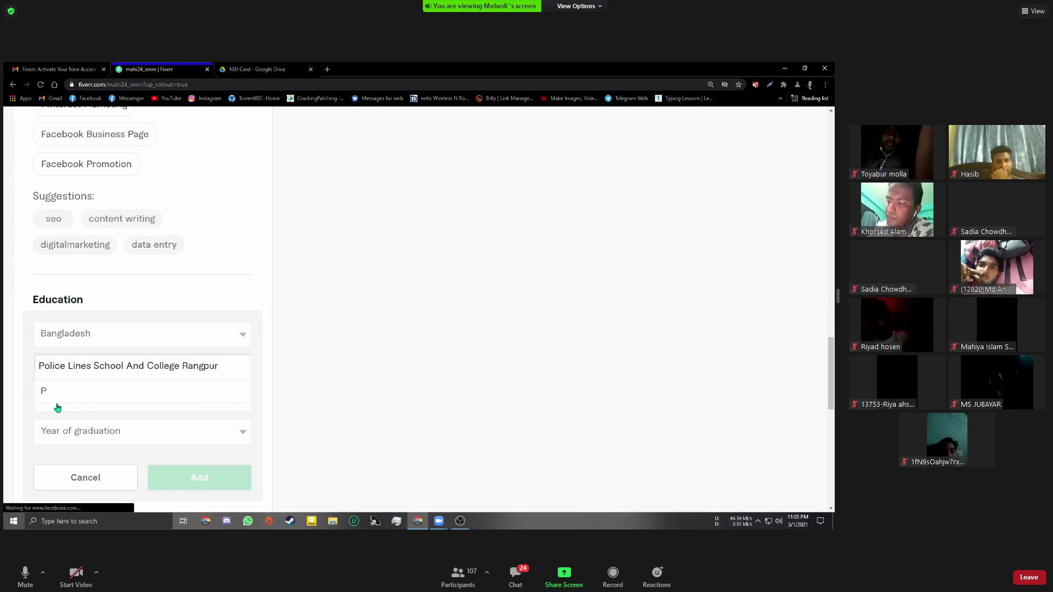
click(4, 417)
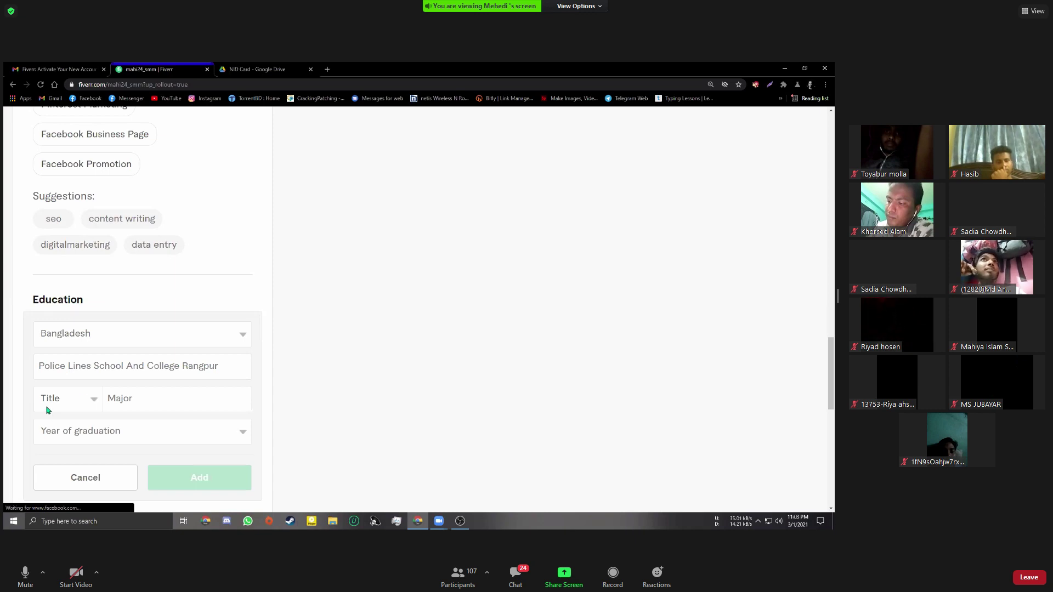
click(79, 402)
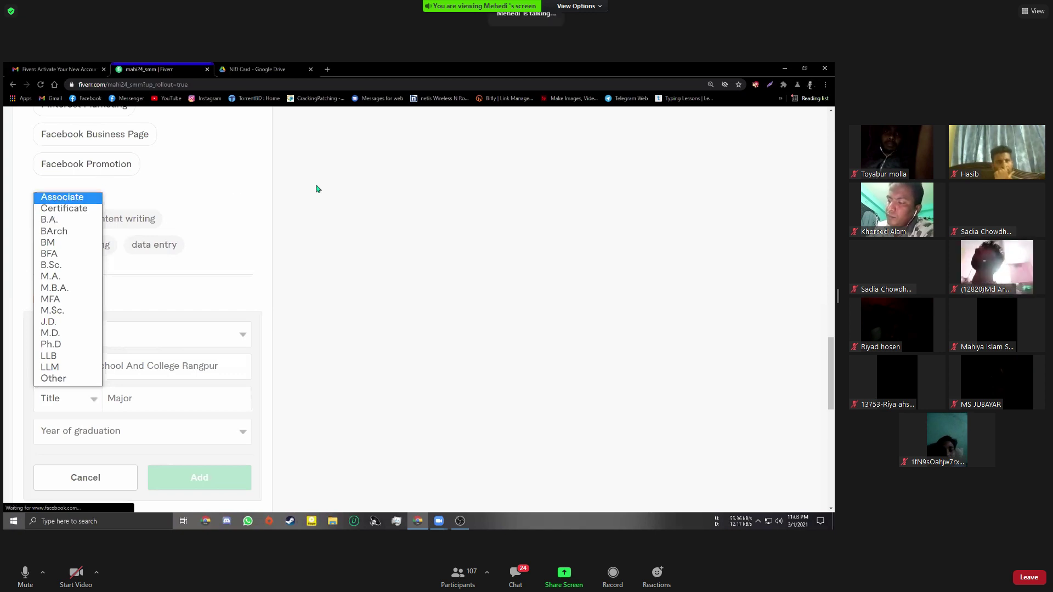
Set the degree title to Other while browsing the year and degree lists
click(60, 378)
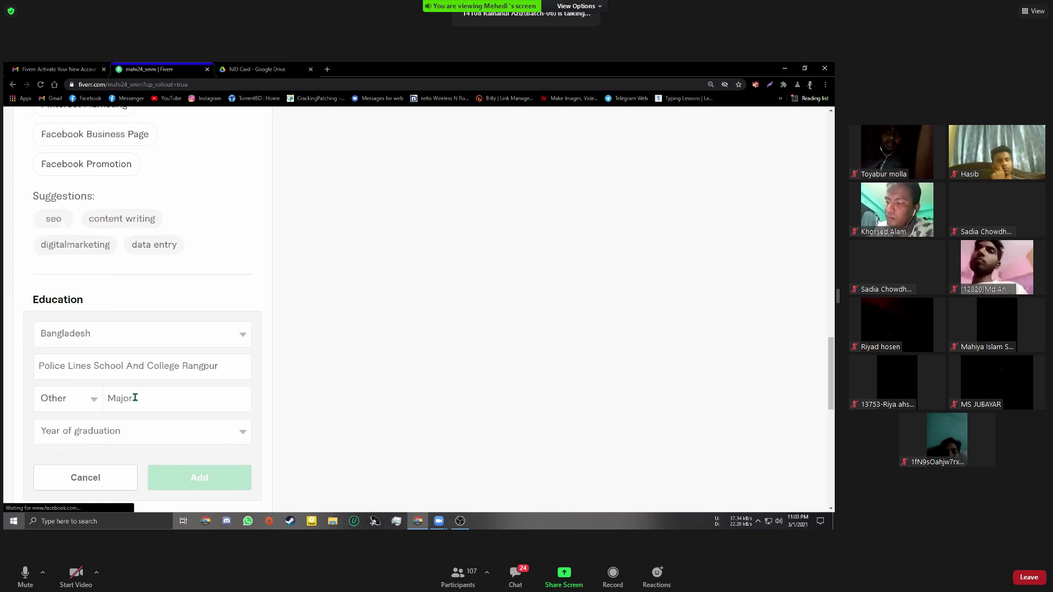
click(134, 399)
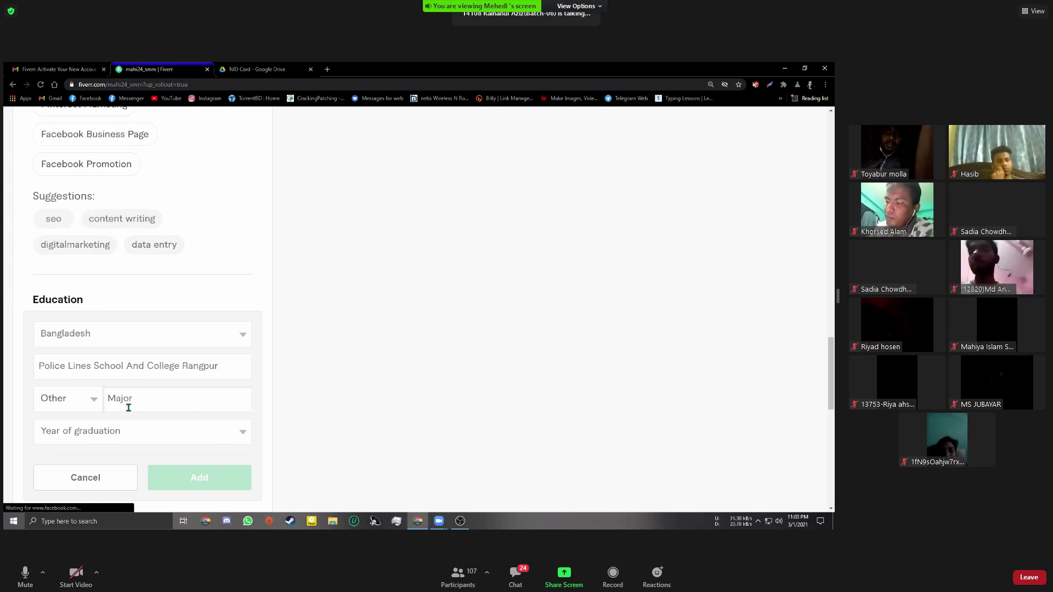
click(100, 434)
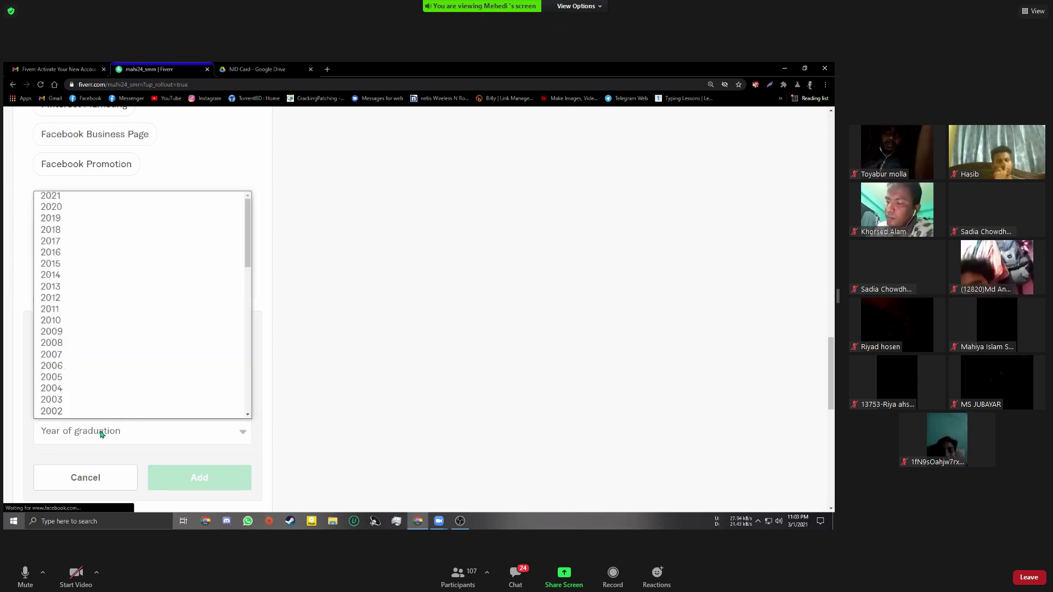
click(98, 428)
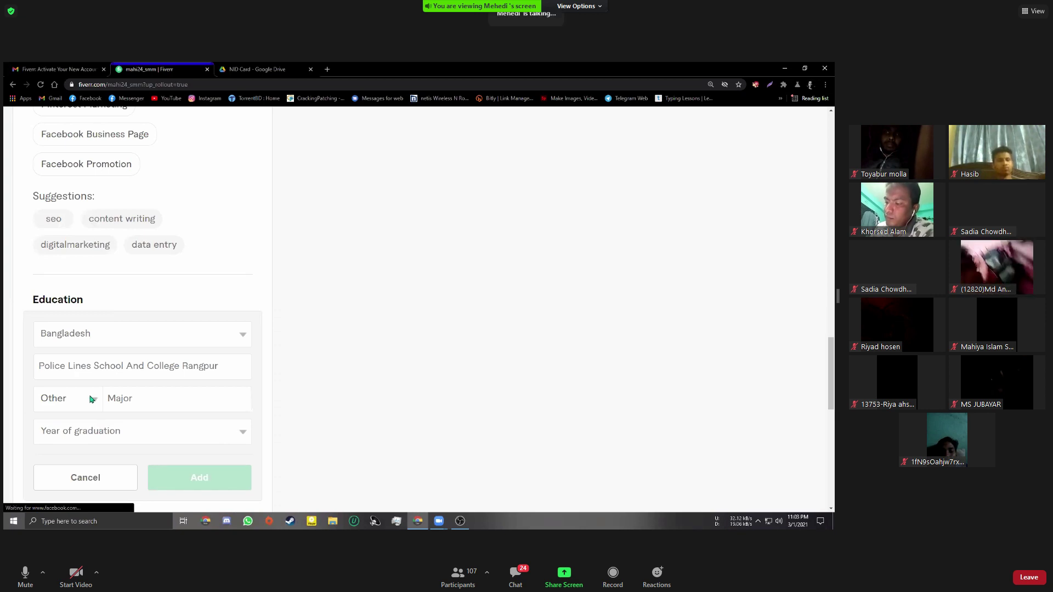
click(91, 399)
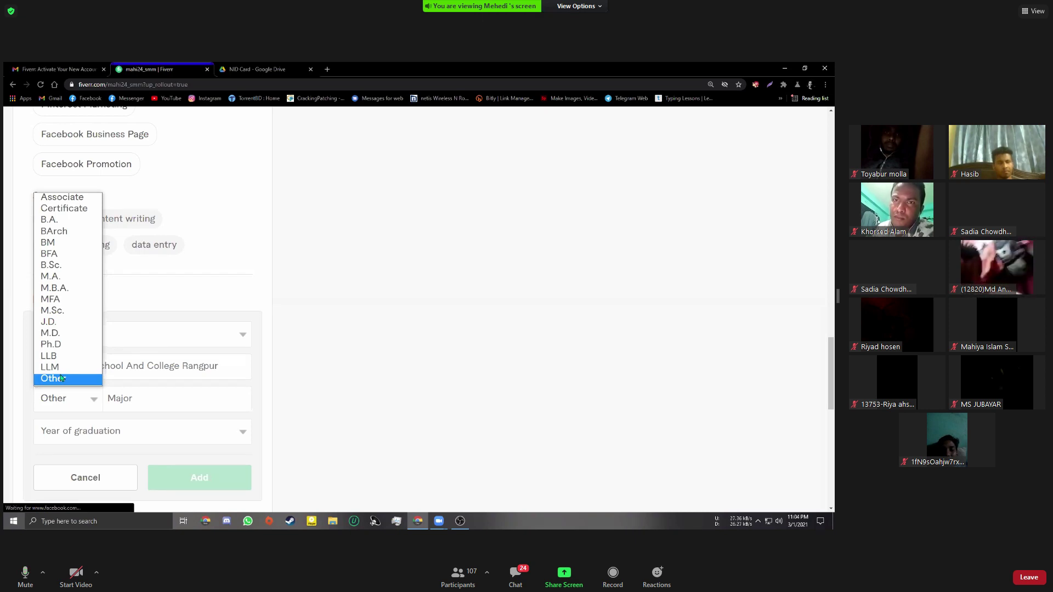
click(83, 409)
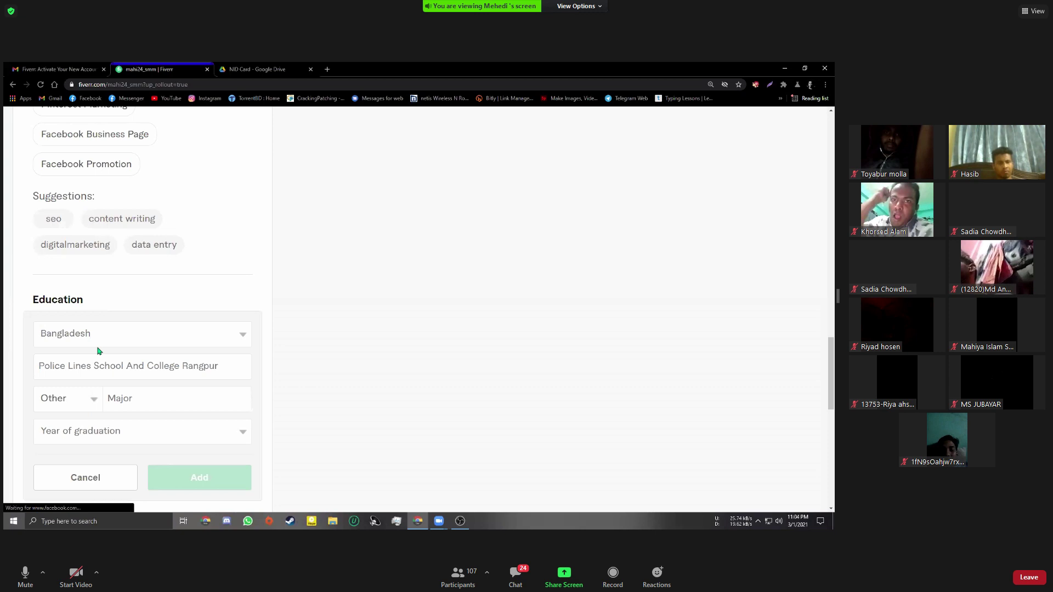
scroll(99, 351, down, 2)
click(100, 346)
click(362, 343)
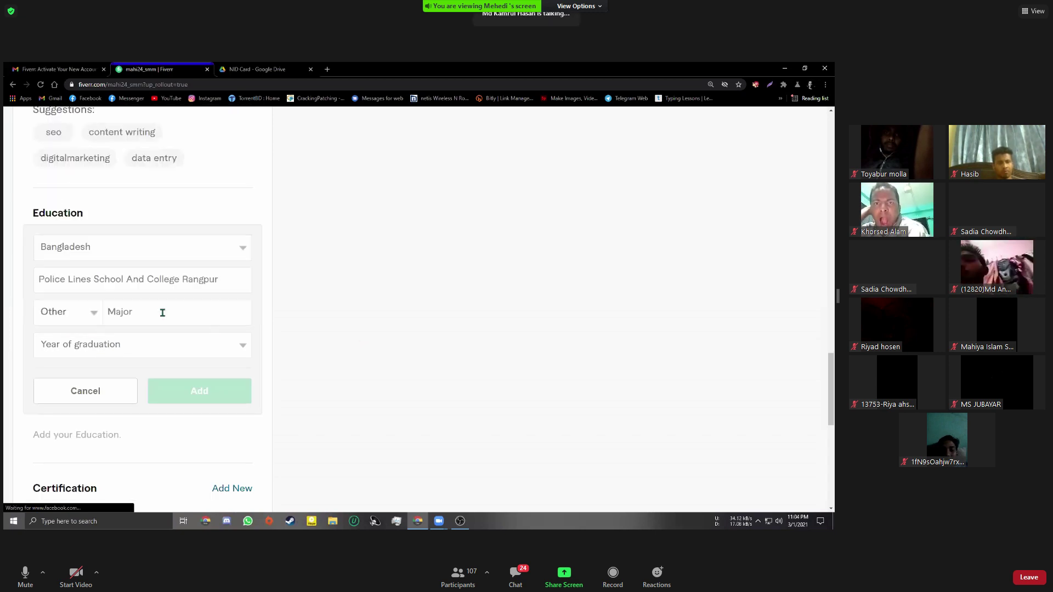
scroll(161, 316, up, 1)
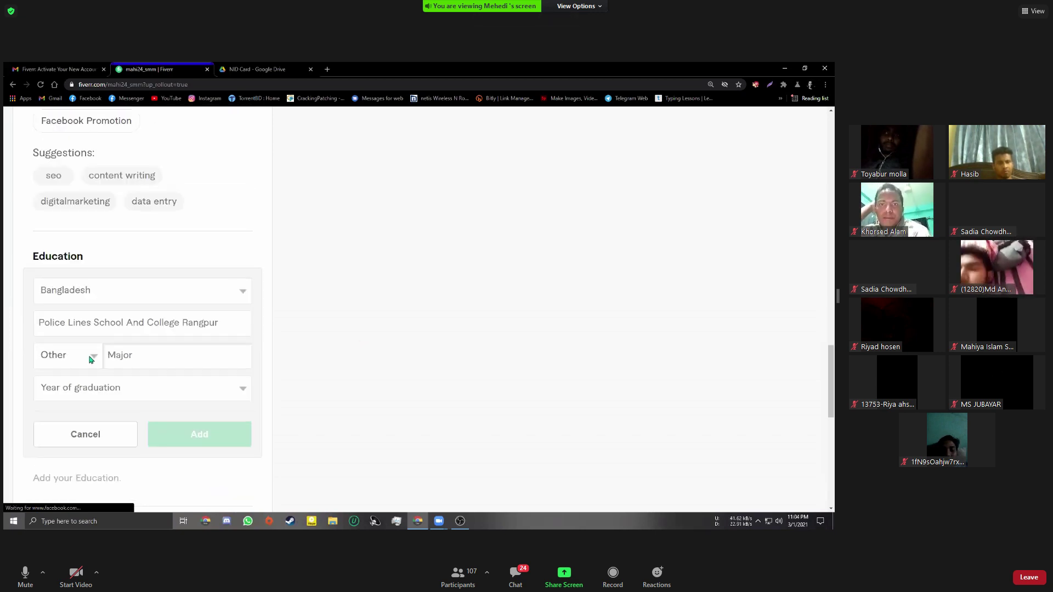
click(92, 357)
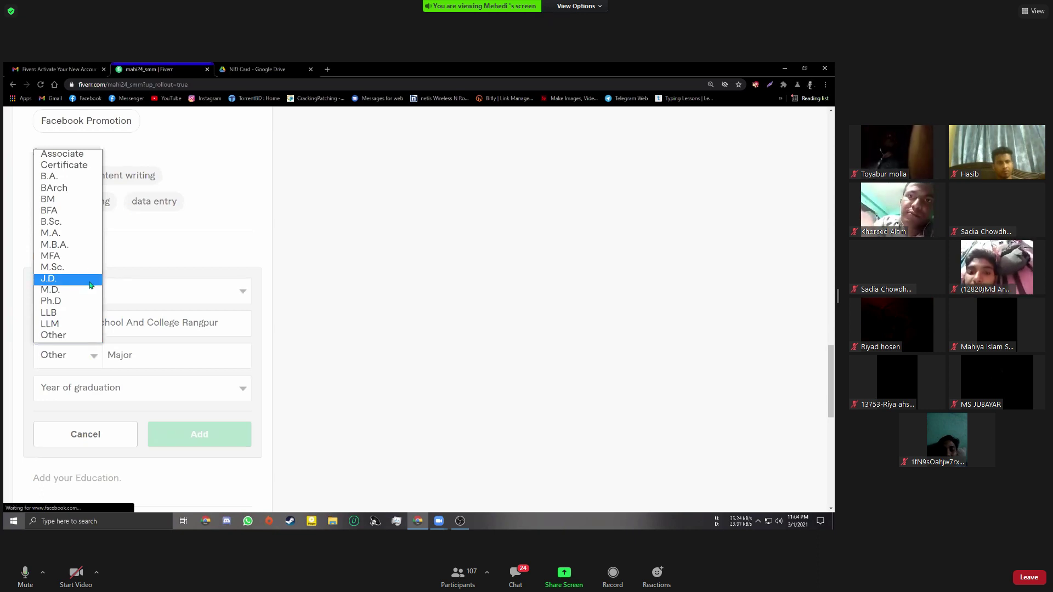
click(178, 353)
Type HSC in the major and pick the 'Heigher Secondery School Cirtificate' suggestion
text(H)
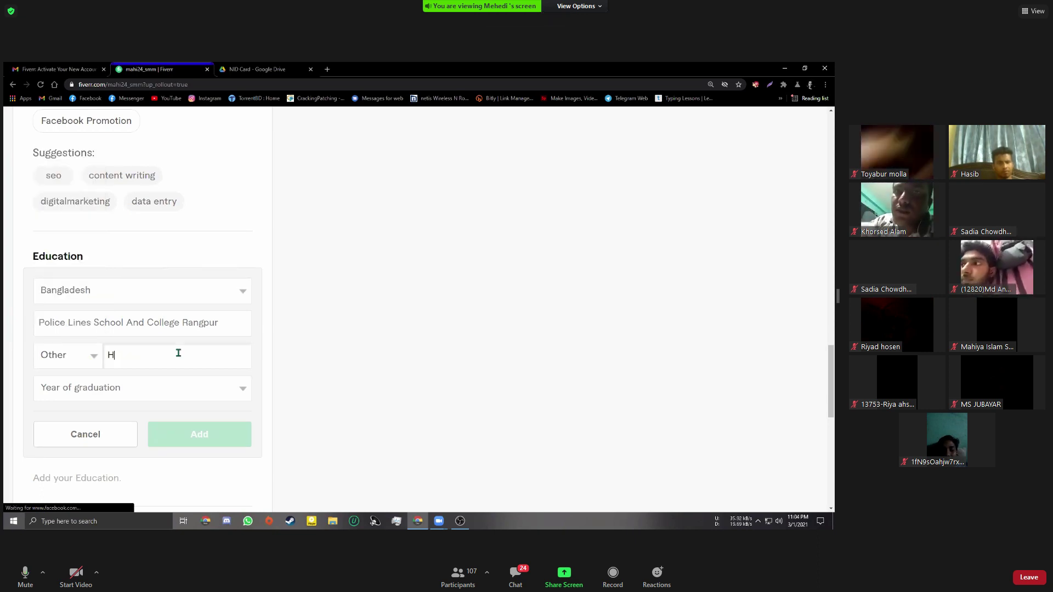
text(DSC)
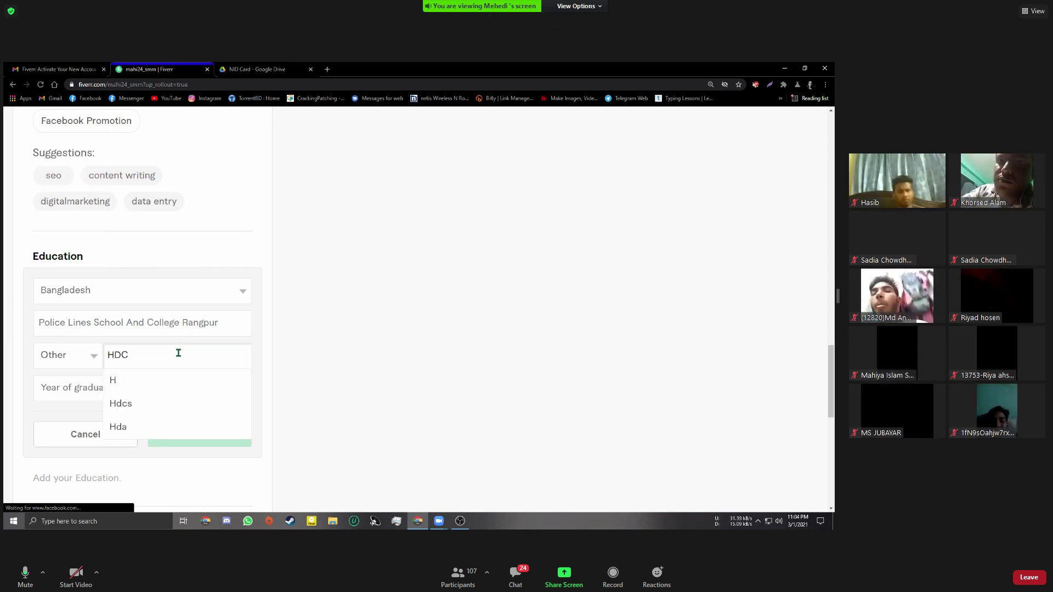
key(BackSpace)
key(BackSpace)
key(BackSpace)
text(SC)
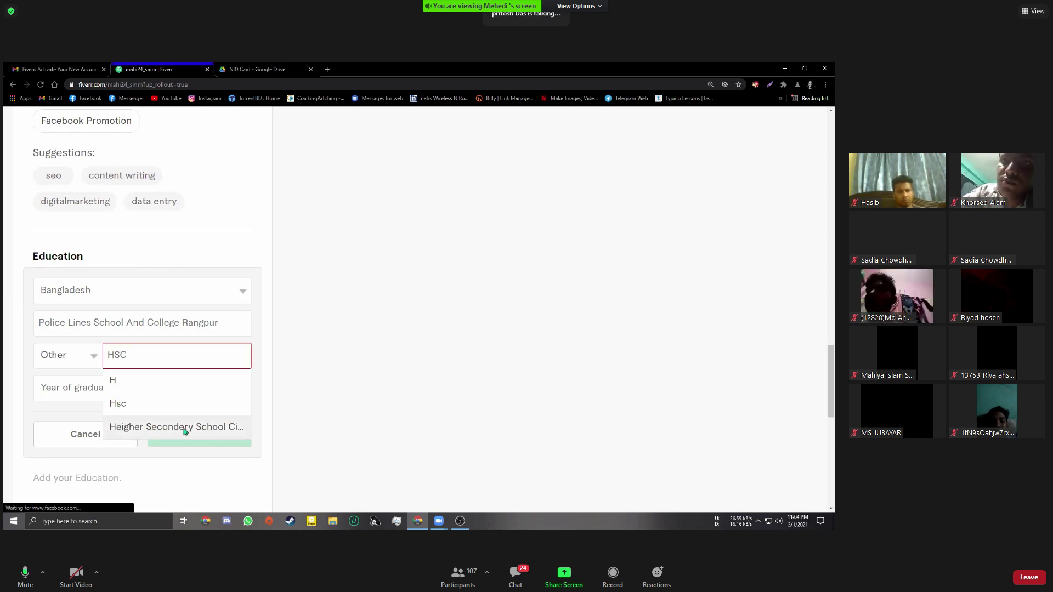
click(185, 430)
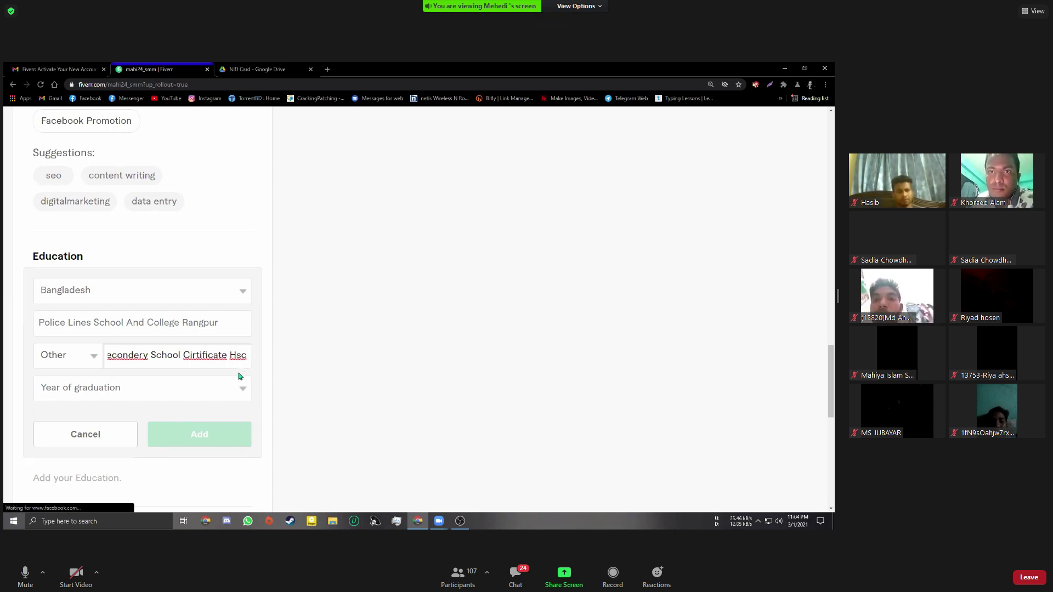
Change the degree title from Other to Certificate
scroll(238, 376, up, 1)
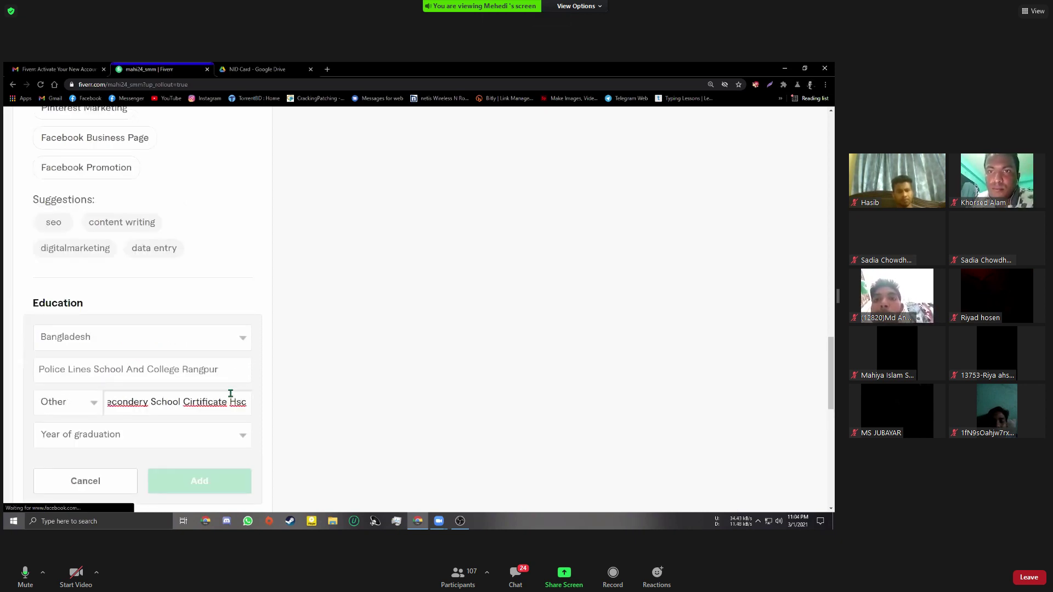
scroll(230, 393, down, 1)
scroll(233, 375, down, 1)
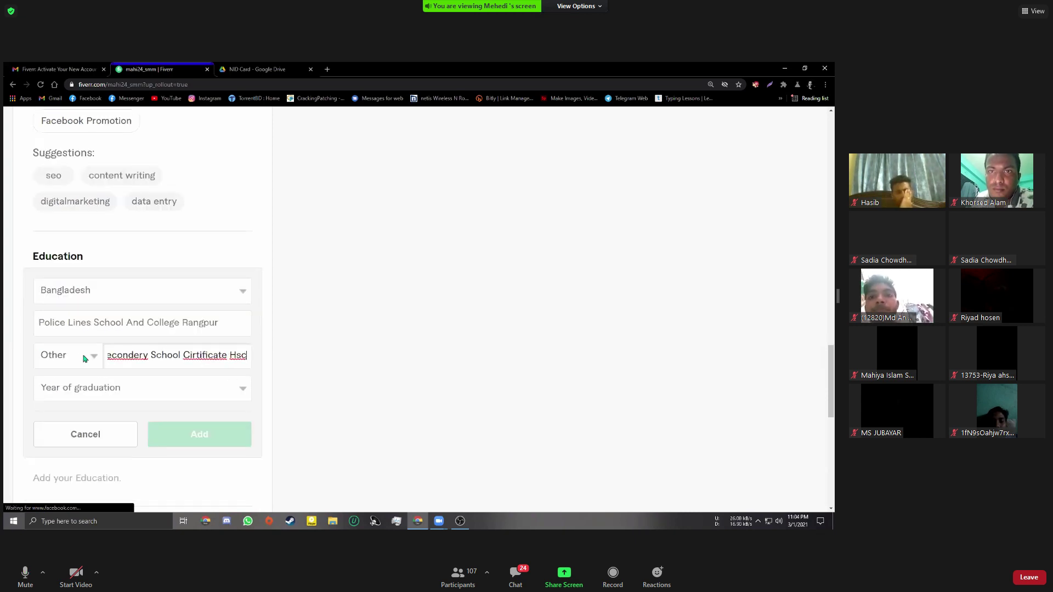
click(85, 359)
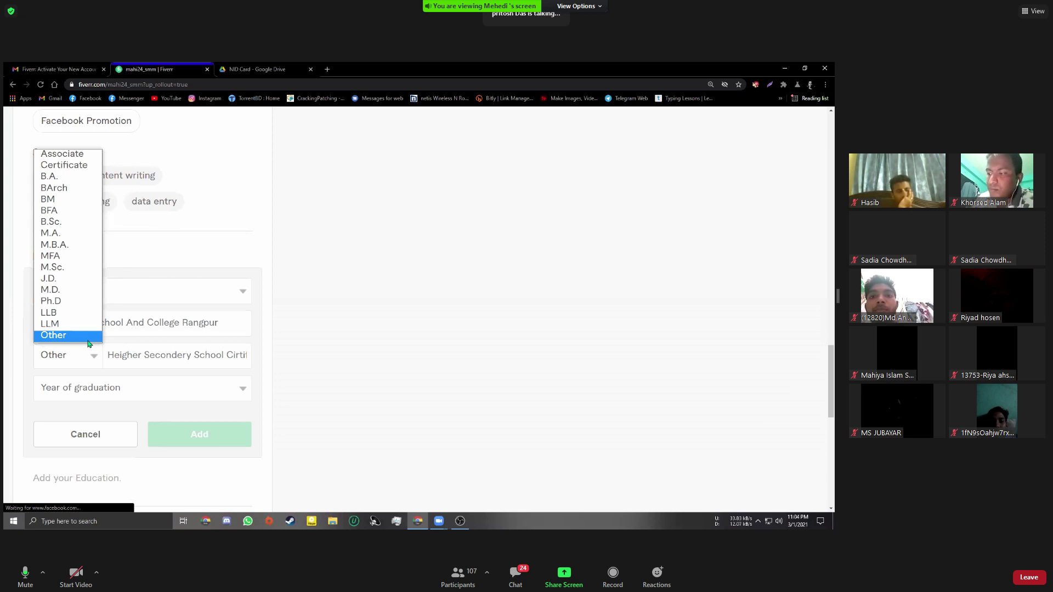
click(93, 359)
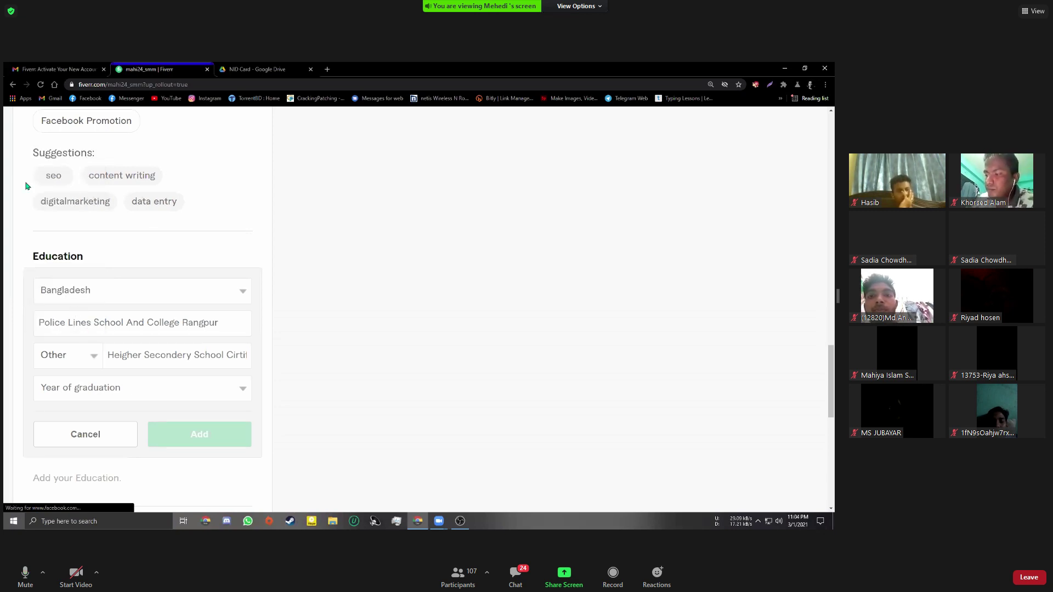
key(alt+Down)
click(47, 169)
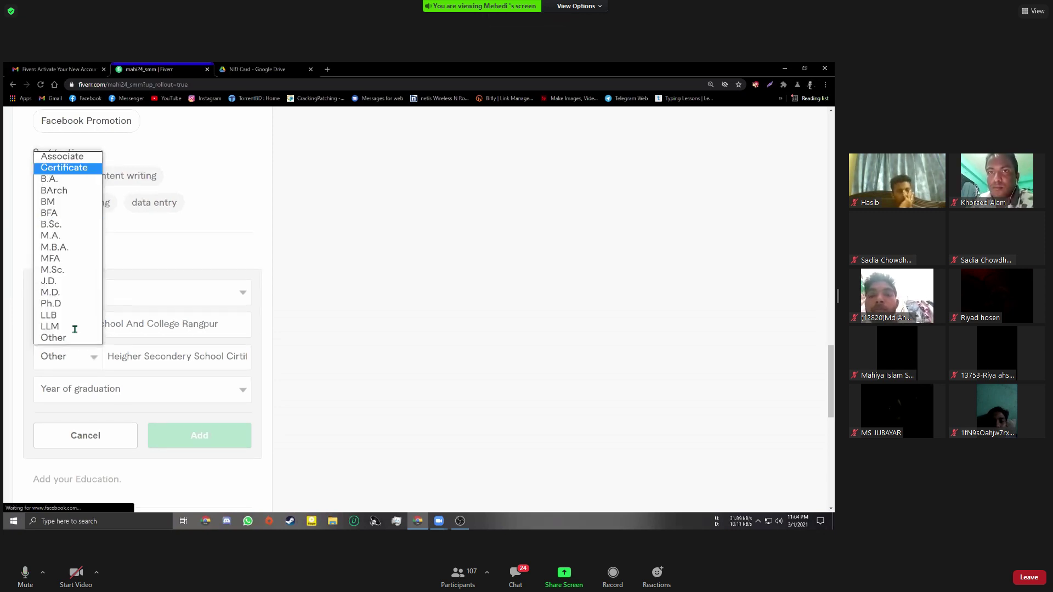
click(93, 360)
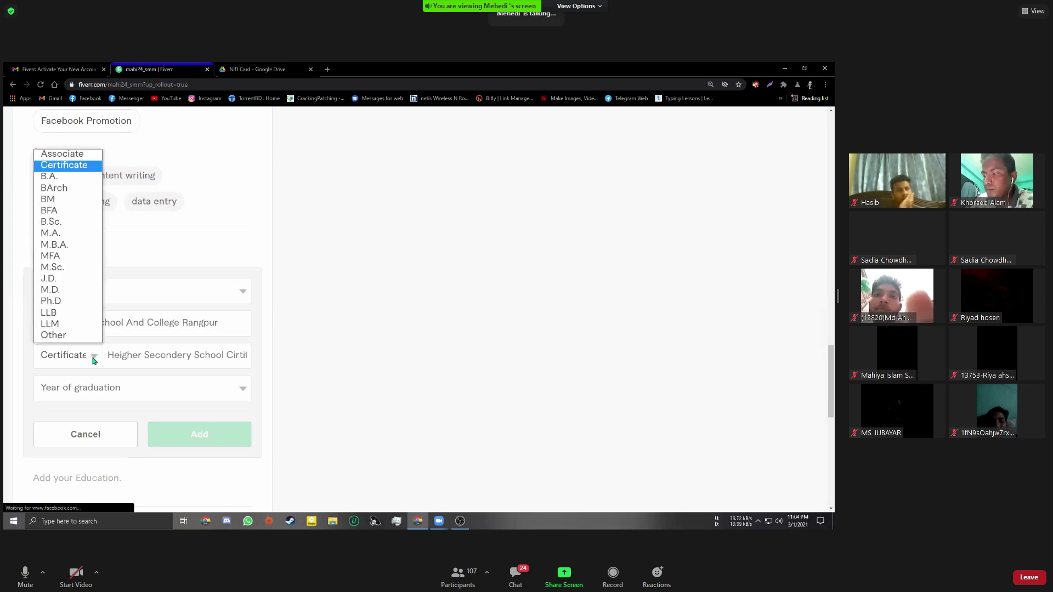
click(59, 358)
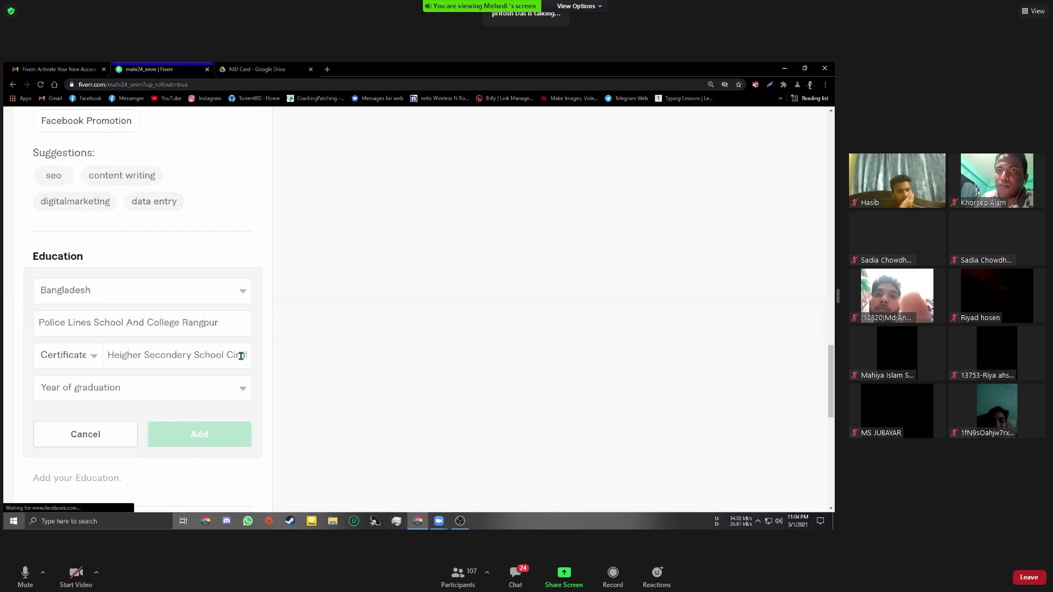
click(241, 357)
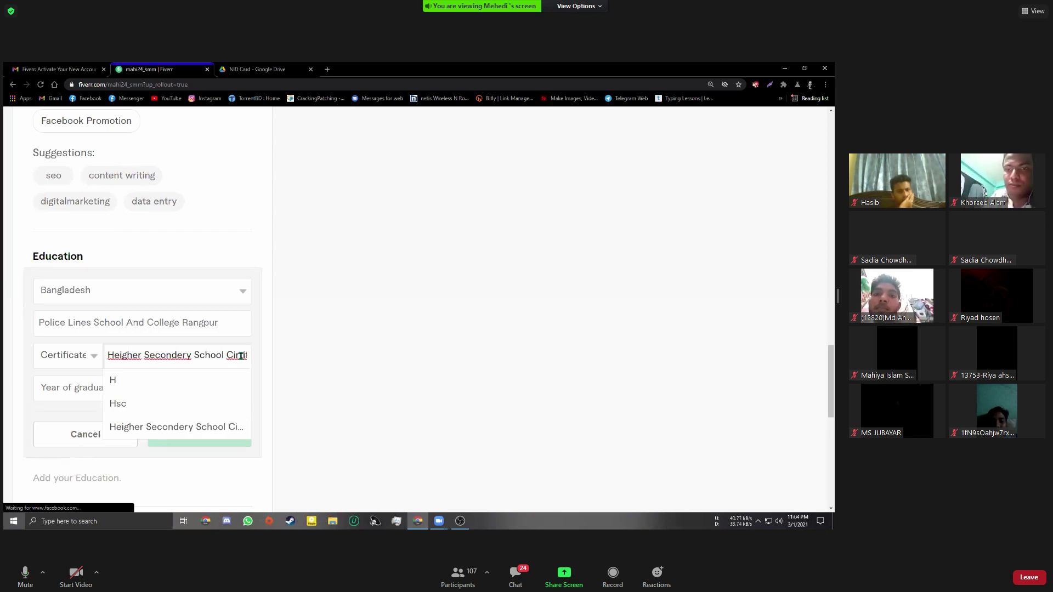
Overwrite the major with 'Diploma In Digi' and choose the Diploma In Digital Marketing suggestion
key(ctrl+a)
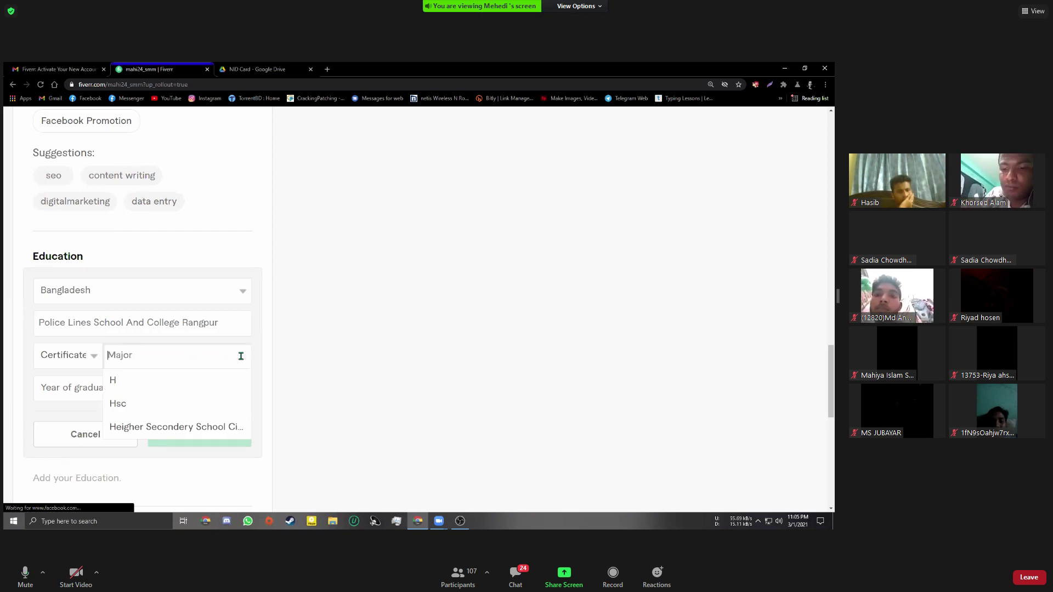
text(Di)
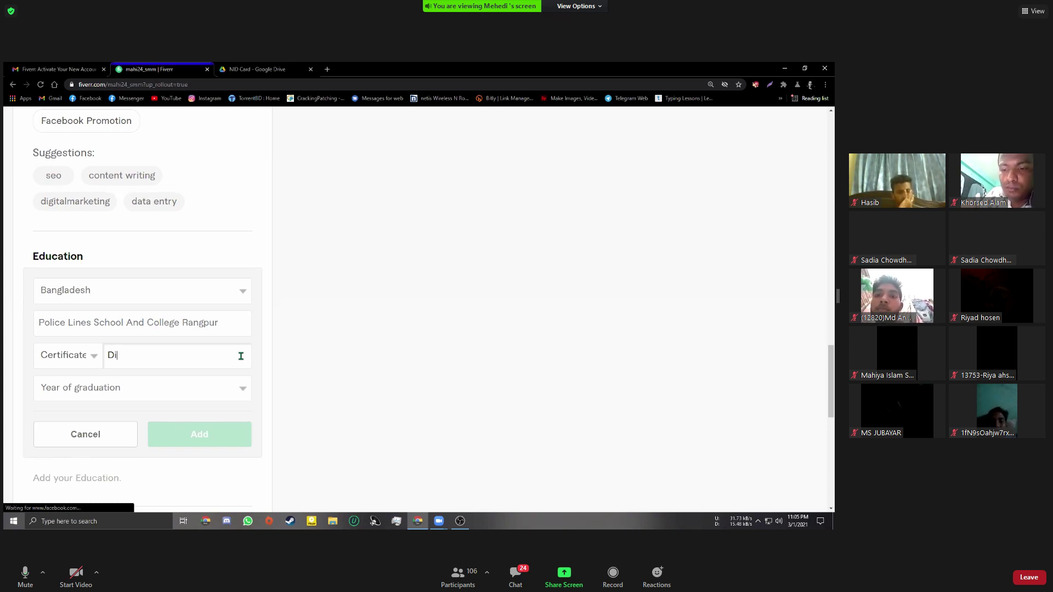
text(plo)
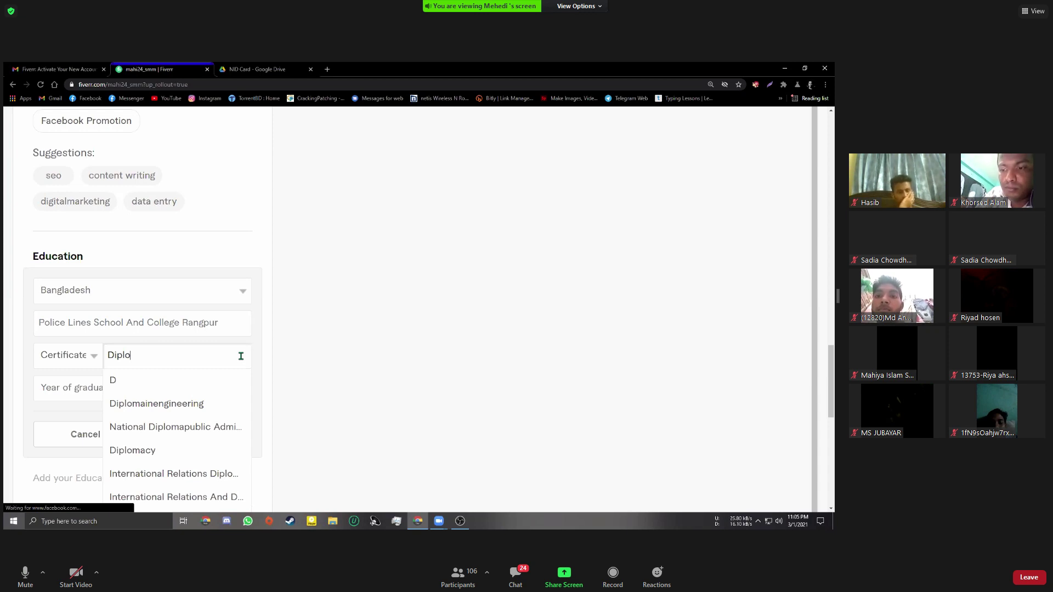
text(ma In Digi)
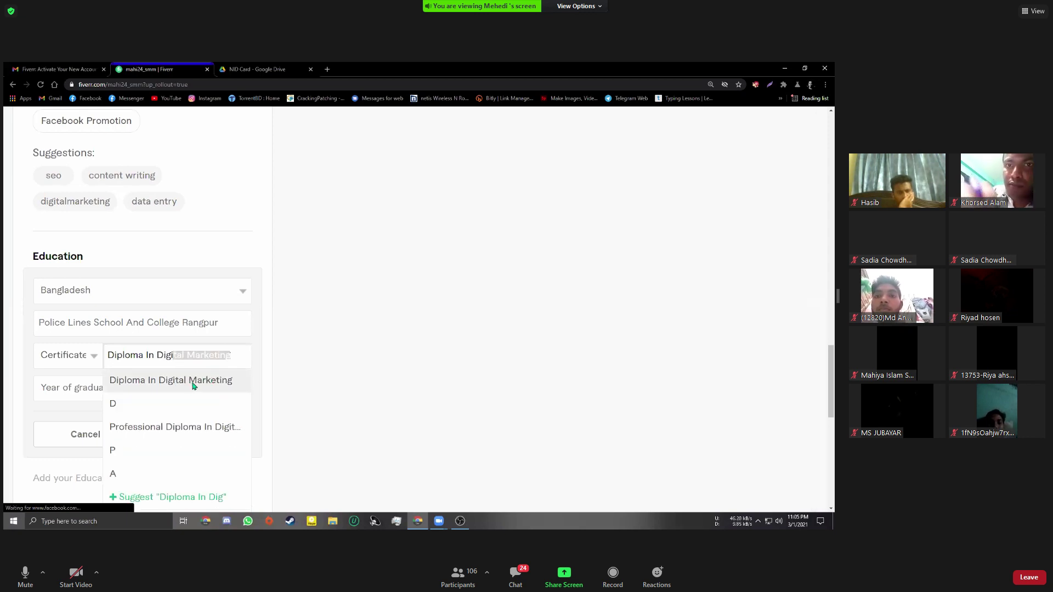
click(193, 383)
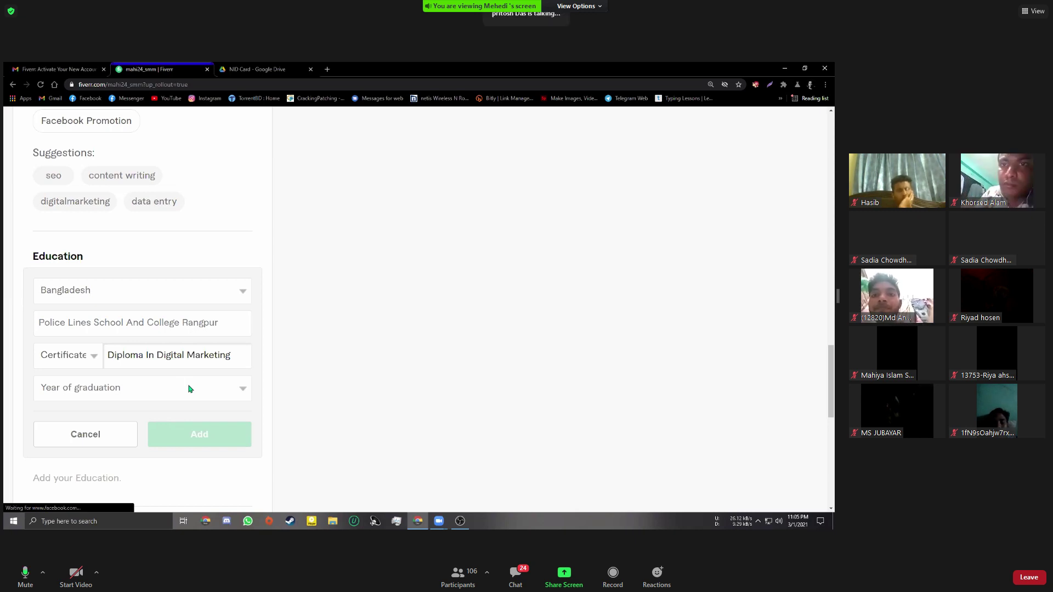
Pick 2018 from the Year of graduation dropdown
click(126, 394)
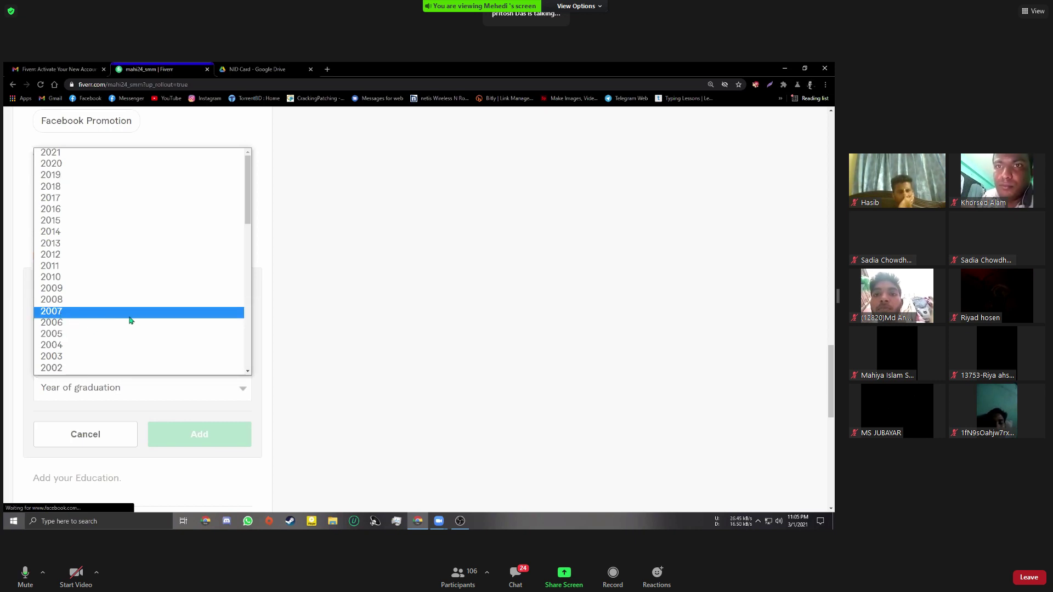
scroll(130, 320, down, 3)
scroll(129, 317, up, 3)
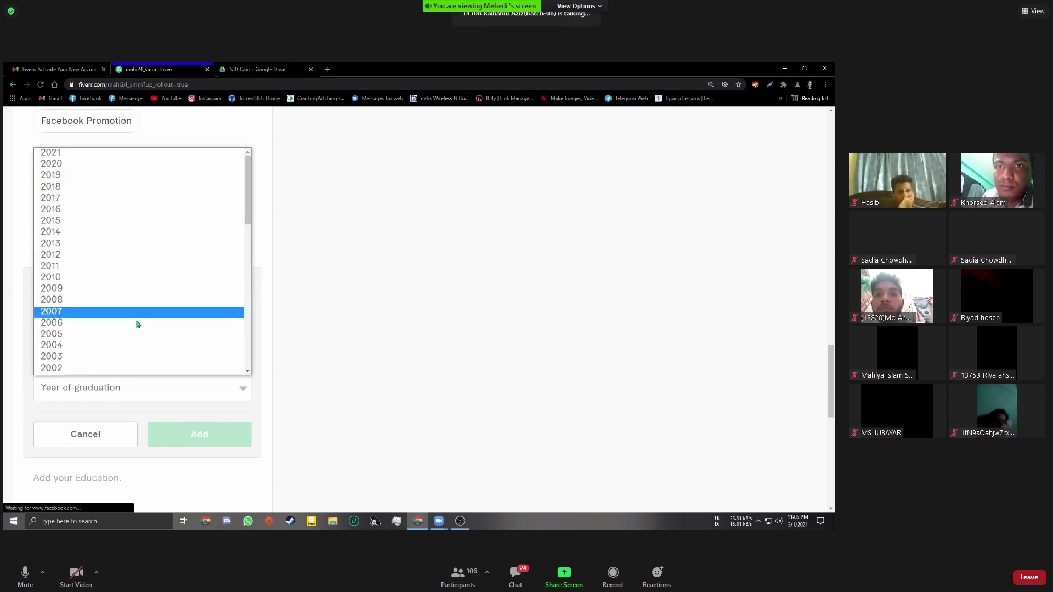
scroll(137, 320, down, 3)
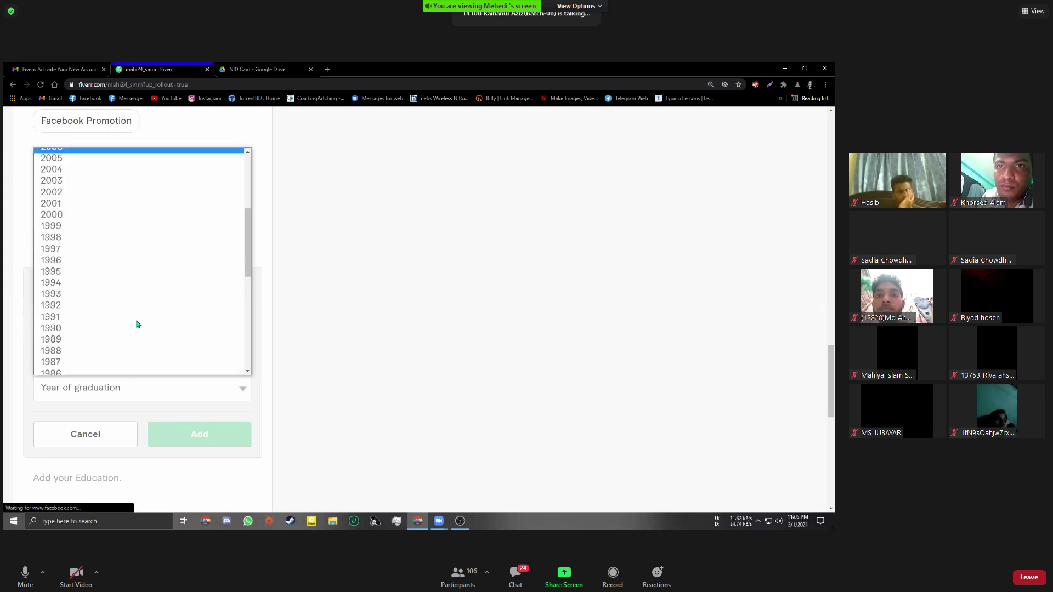
scroll(136, 321, up, 3)
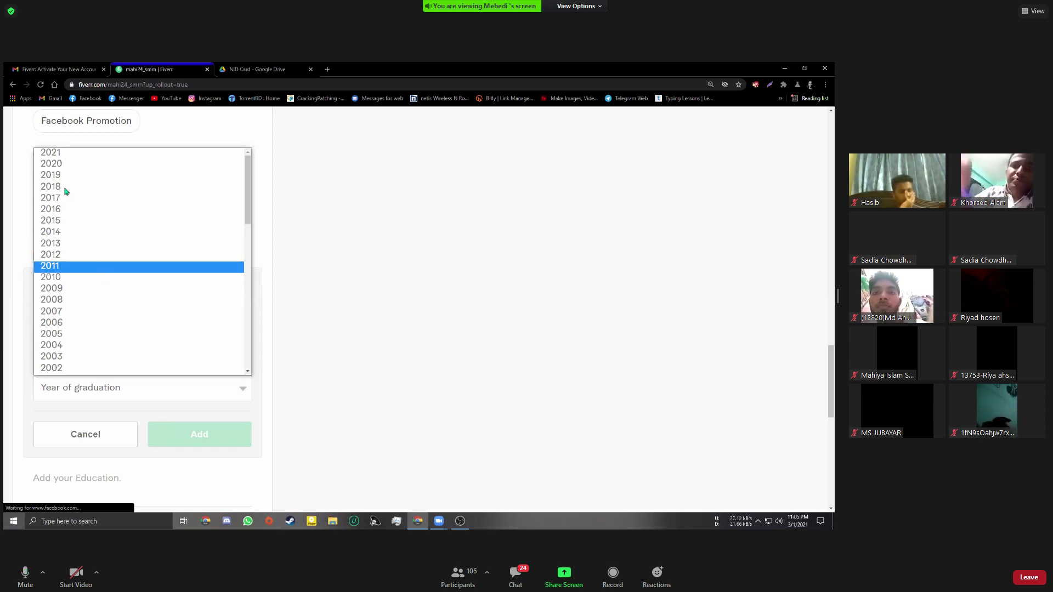
key(Return)
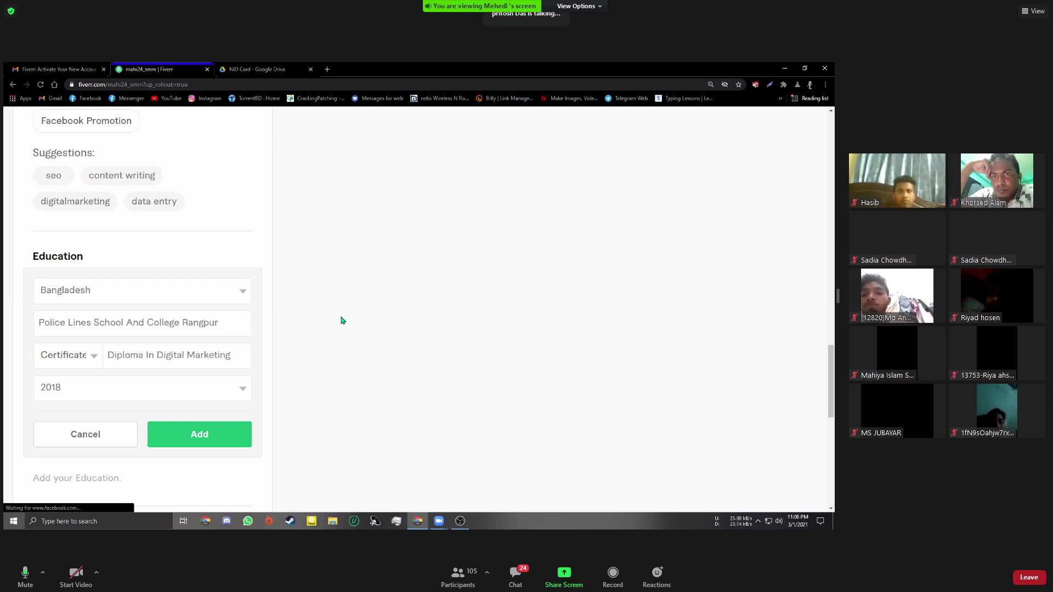
Clear the old school name and choose Rangpur Polytechnic Institute from the autocomplete suggestions
click(229, 325)
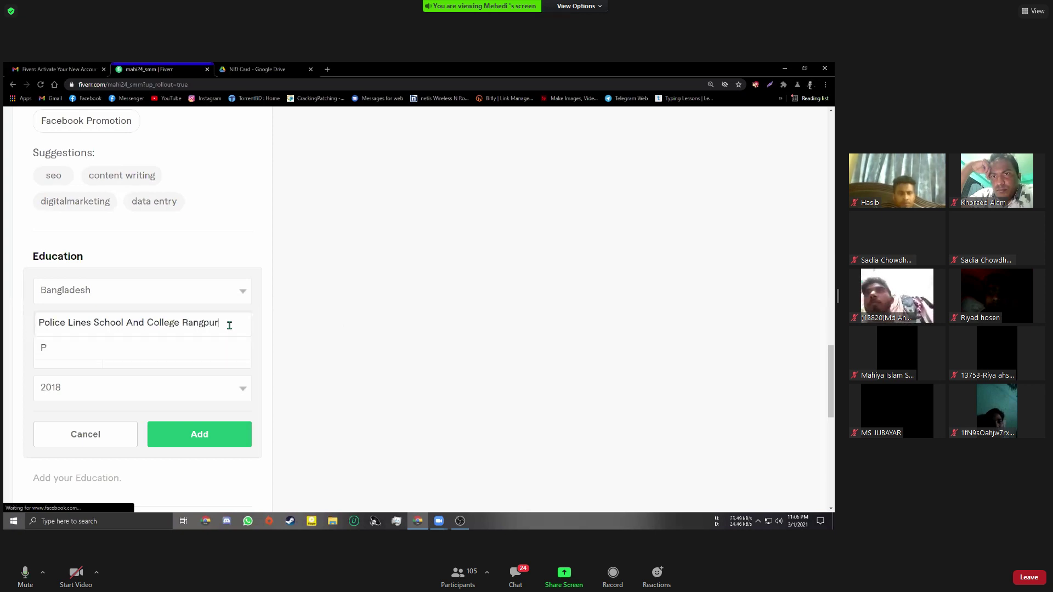
key(ctrl+BackSpace)
key(ctrl+BackSpace)
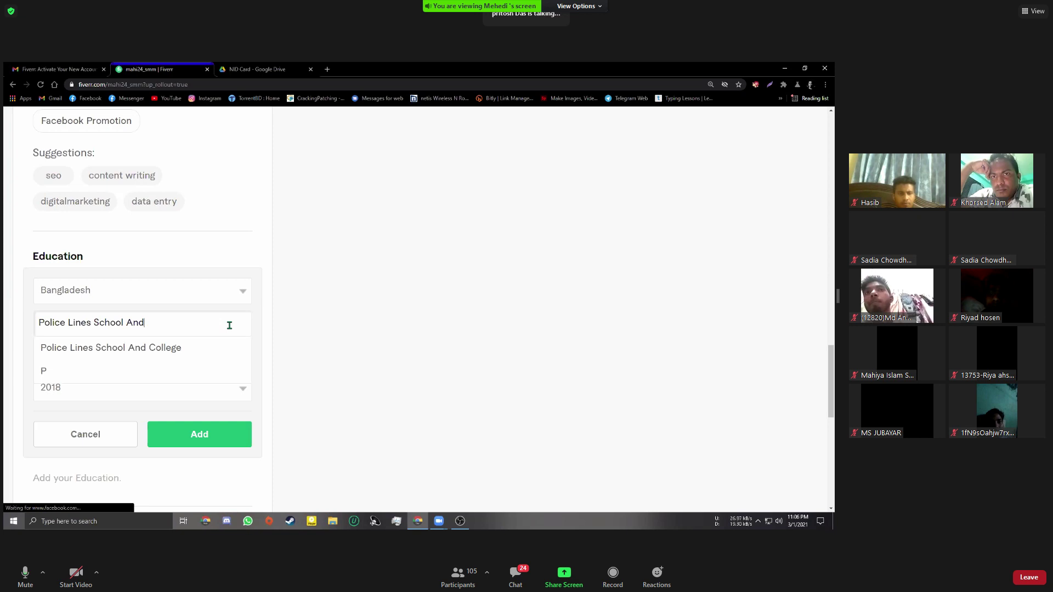
key(ctrl+BackSpace)
key(ctrl+BackSpace)
key(ctrl+BackSpace)
key(ctrl+BackSpace)
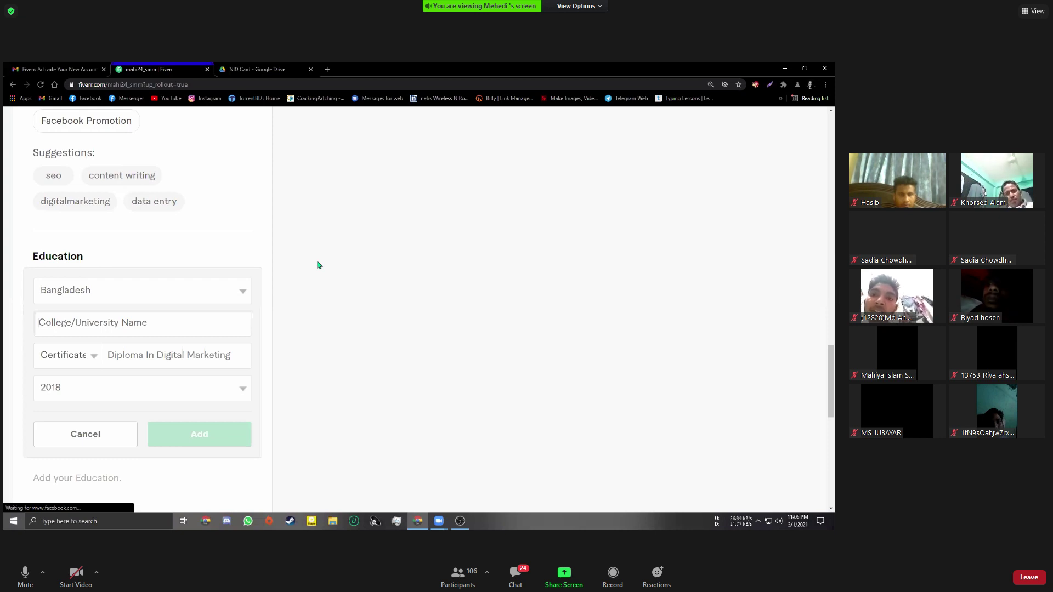
scroll(318, 266, down, 1)
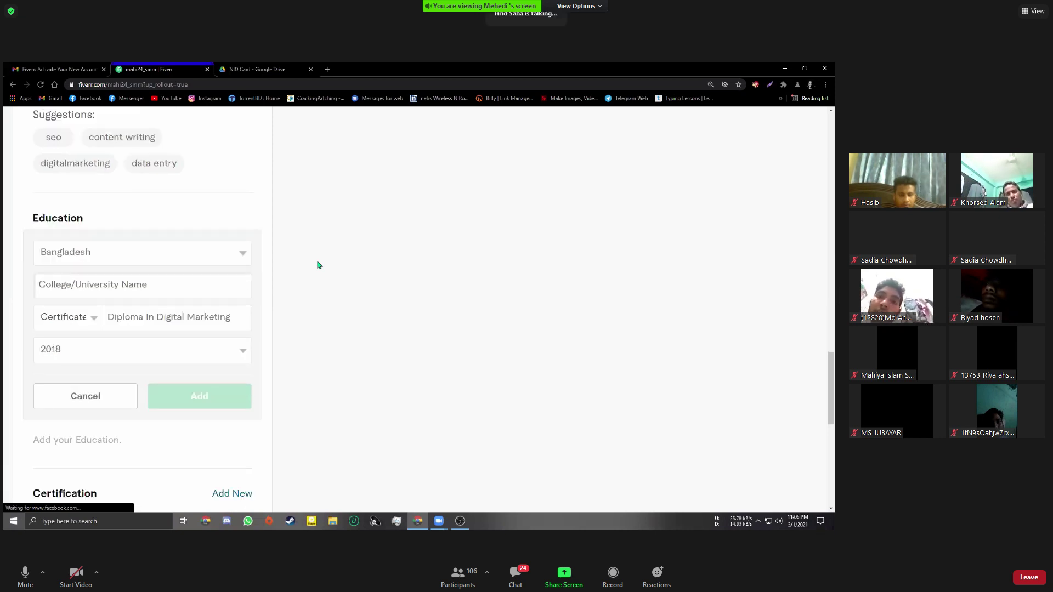
scroll(320, 262, up, 1)
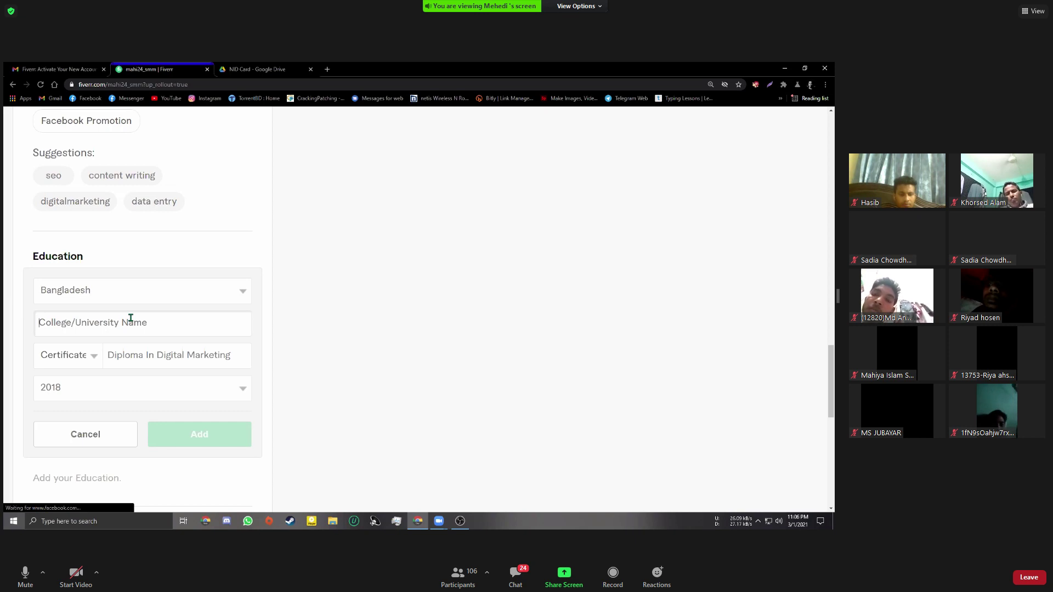
text(Rang)
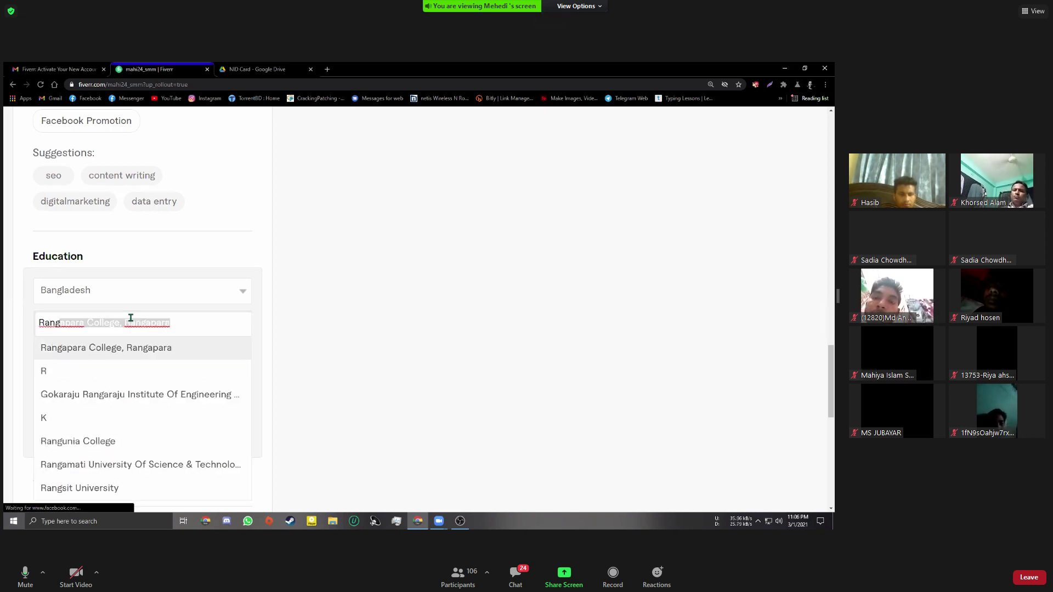
text(p)
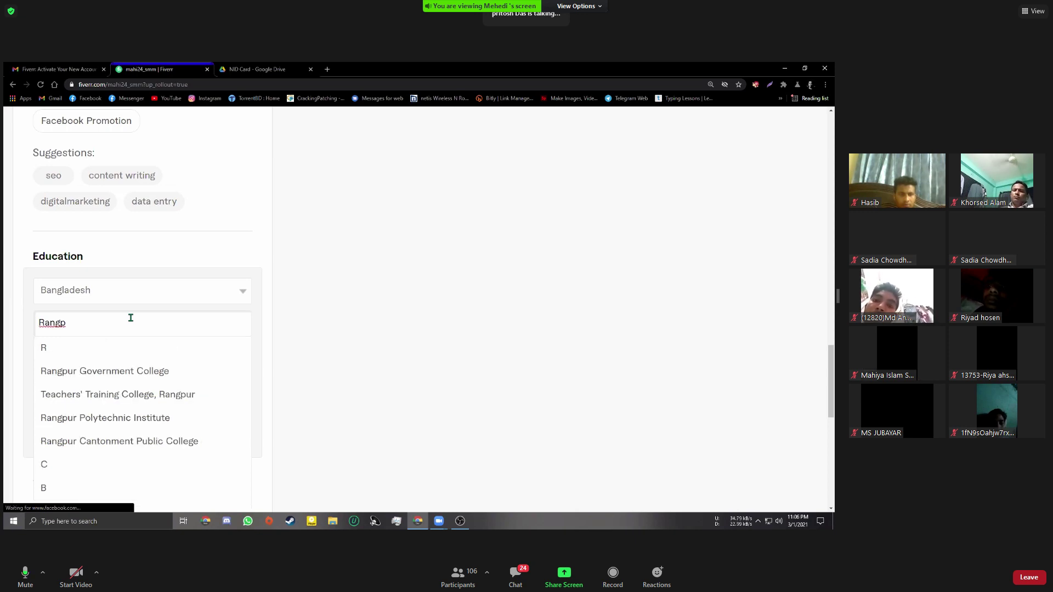
text(u)
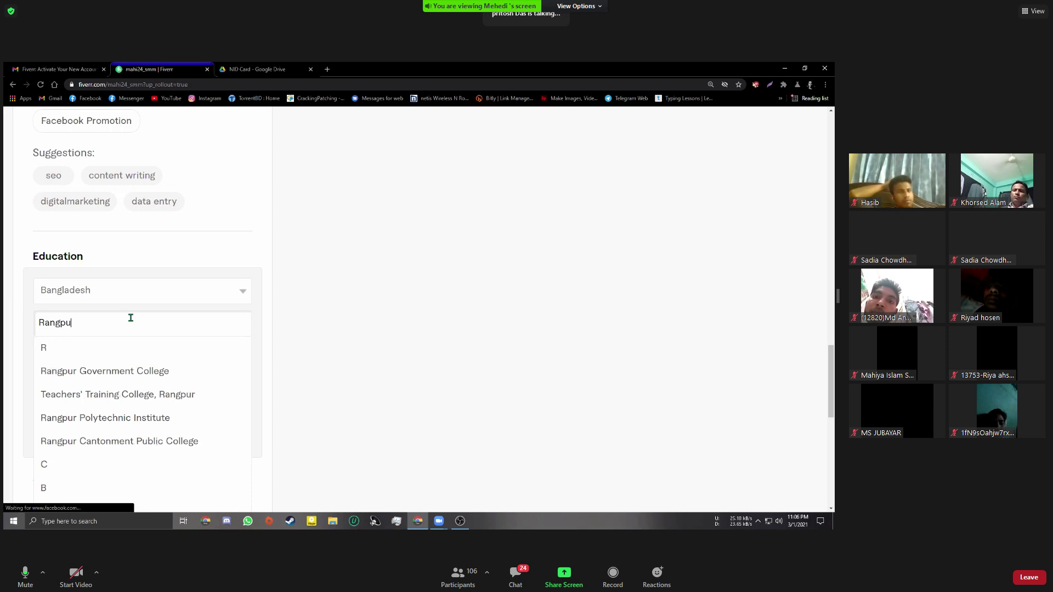
text(r Poli)
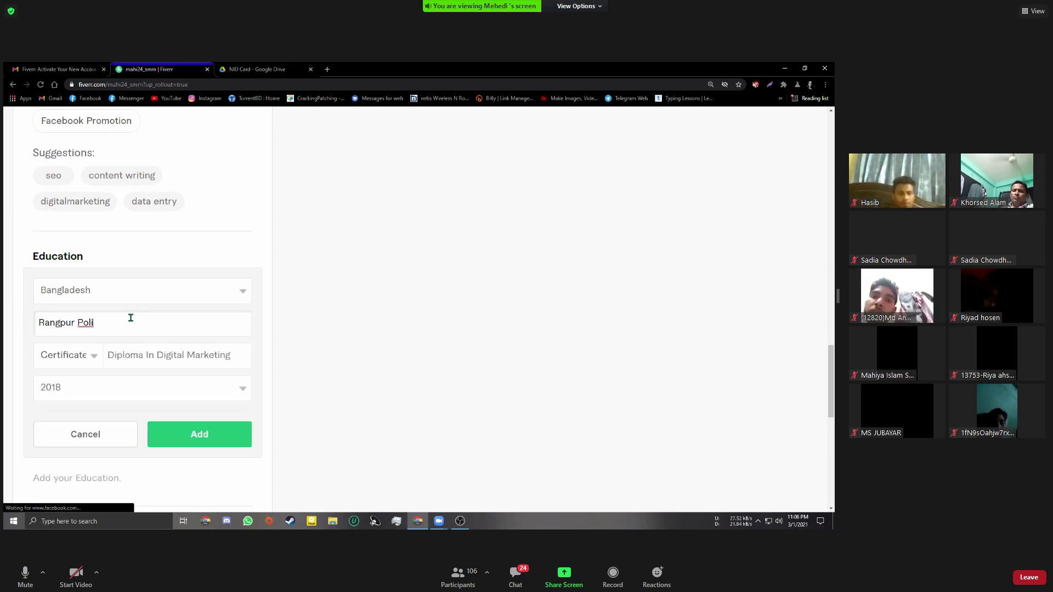
text(techca)
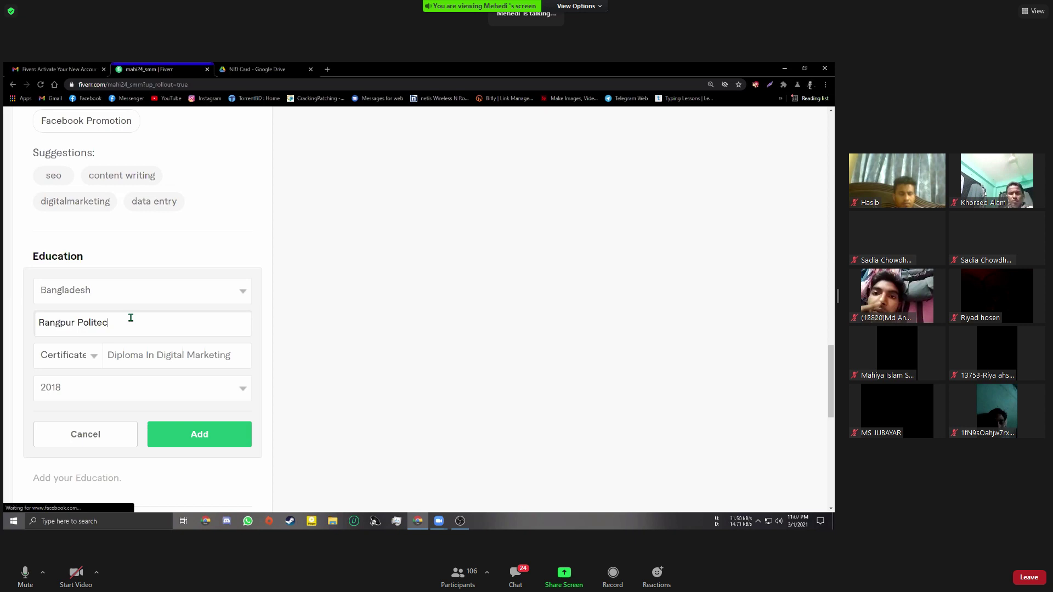
key(BackSpace)
key(BackSpace)
key(BackSpace)
key(BackSpace)
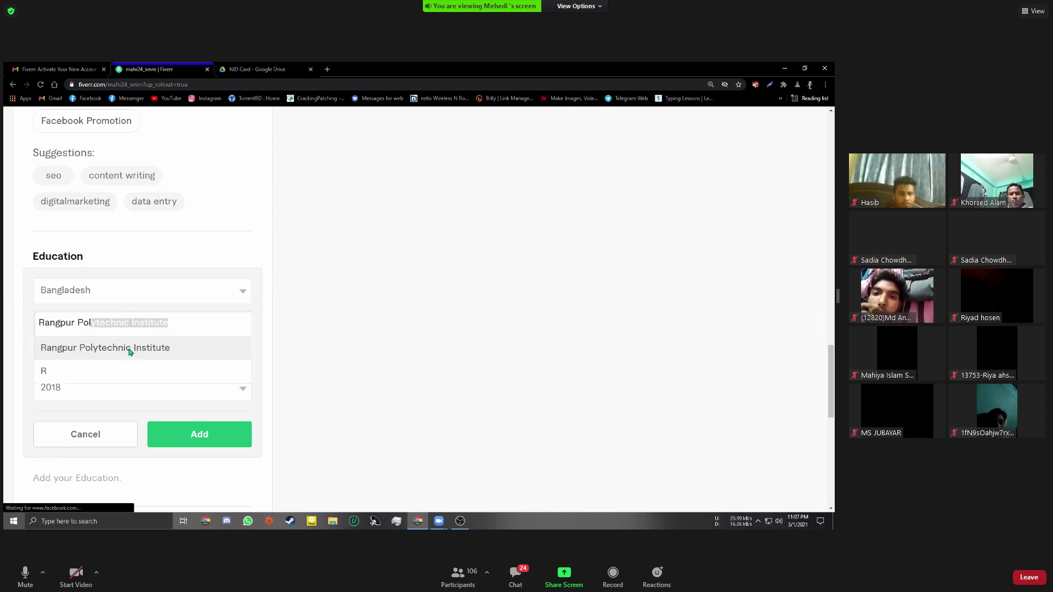
click(130, 350)
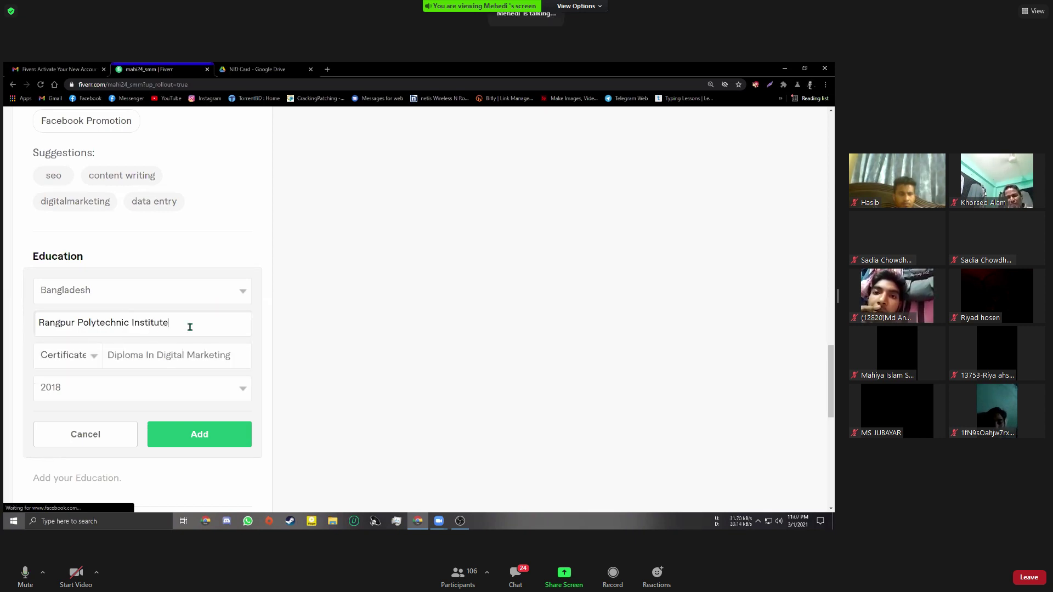
scroll(190, 327, down, 1)
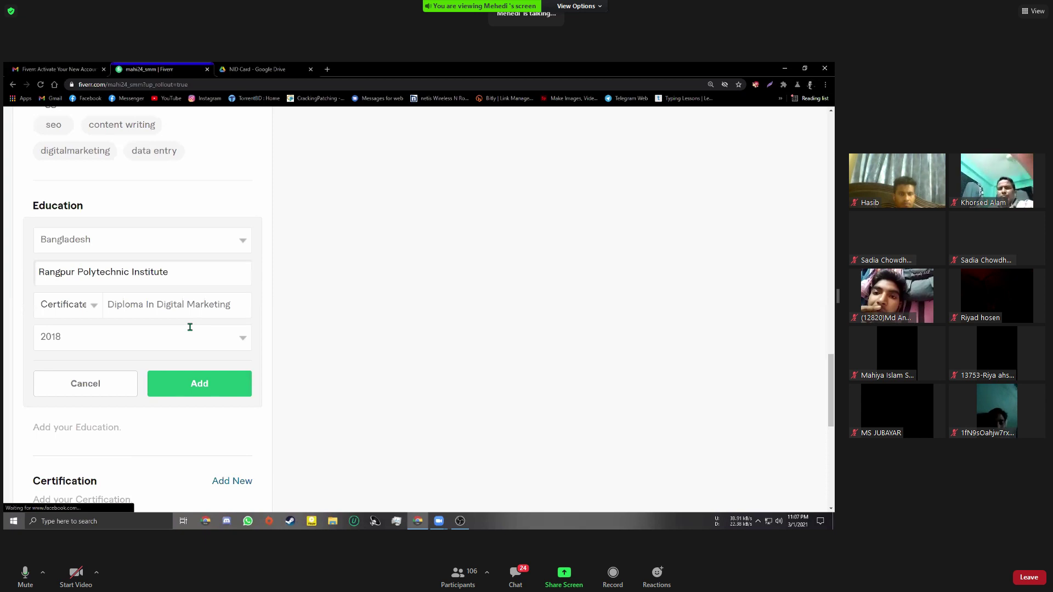
scroll(190, 326, up, 1)
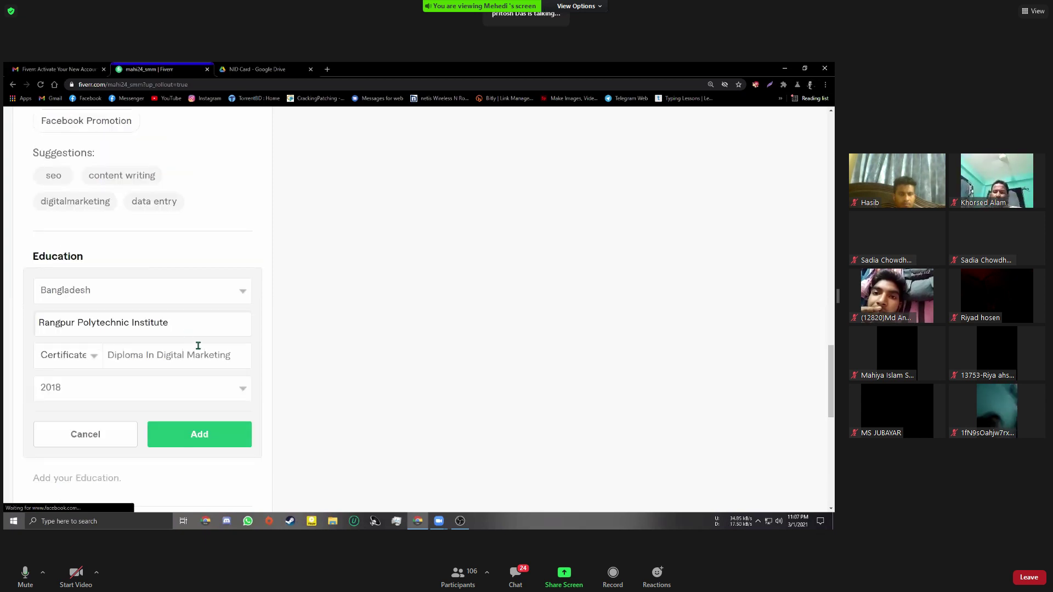
Save the Diploma In Digital Marketing entry (Rangpur Polytechnic Institute, 2018) to Education
click(198, 436)
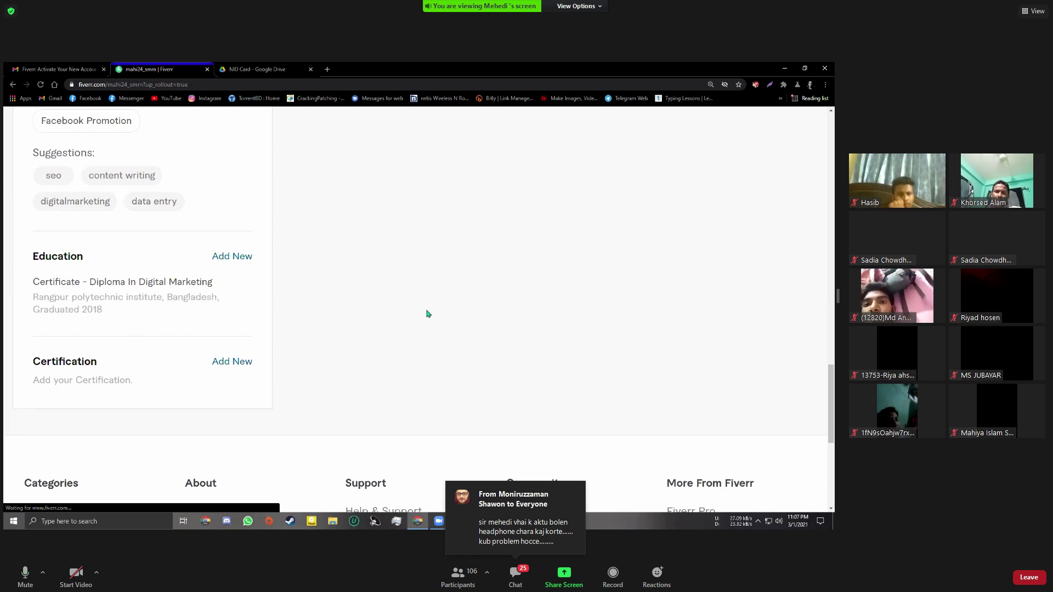
scroll(418, 360, down, 1)
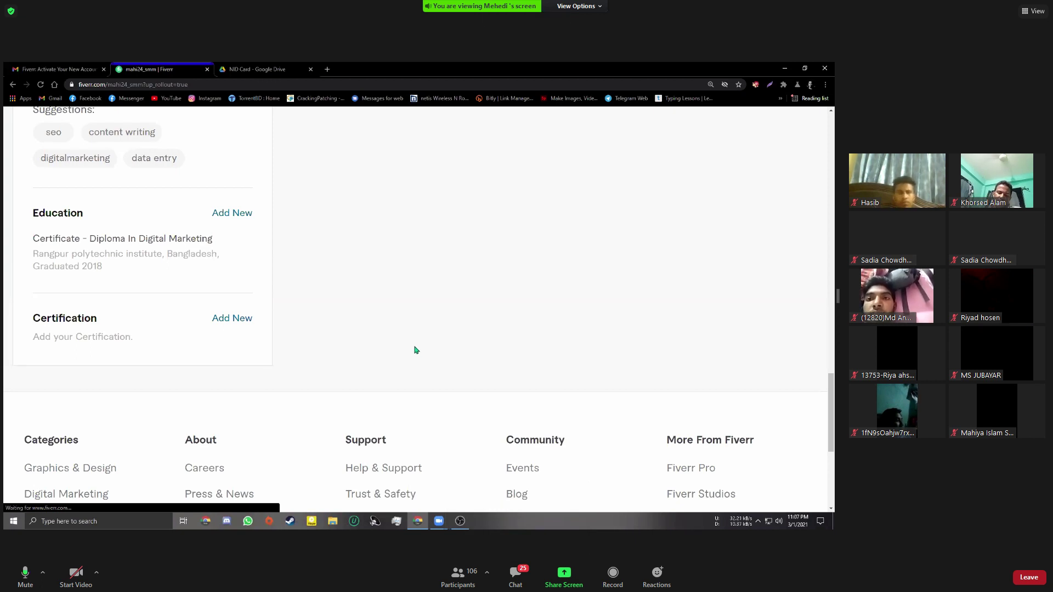
Start a new certification named Digital Marketing, issued by TechBond IT
click(232, 318)
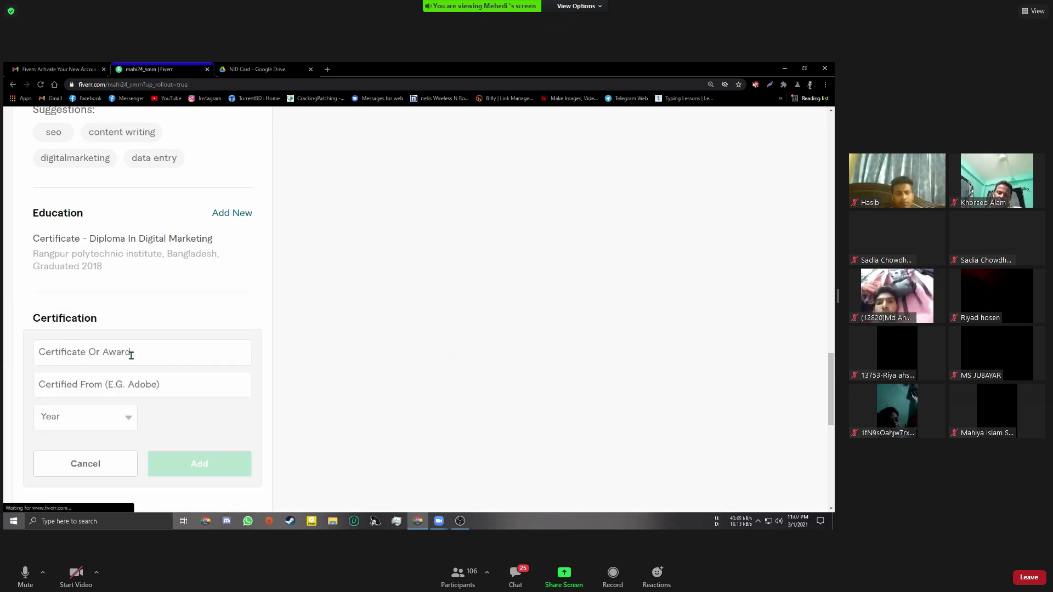
scroll(105, 313, down, 1)
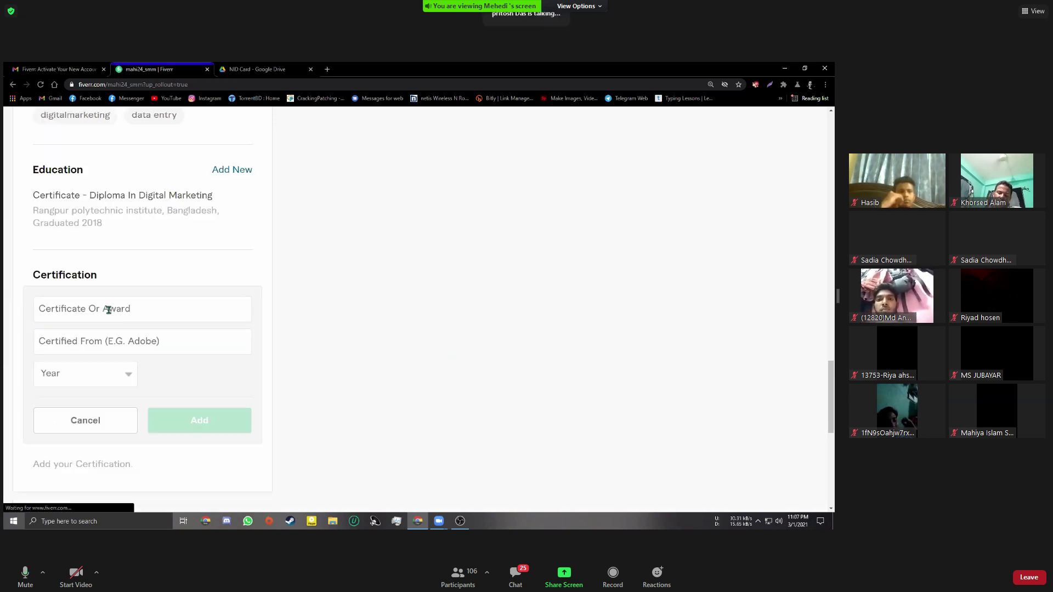
click(124, 318)
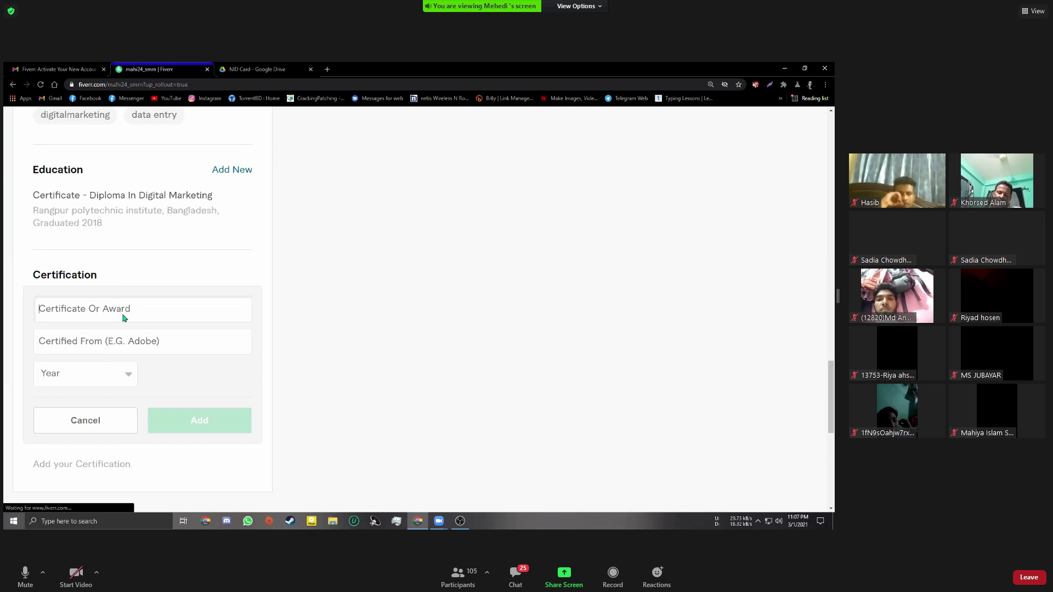
text(Digital)
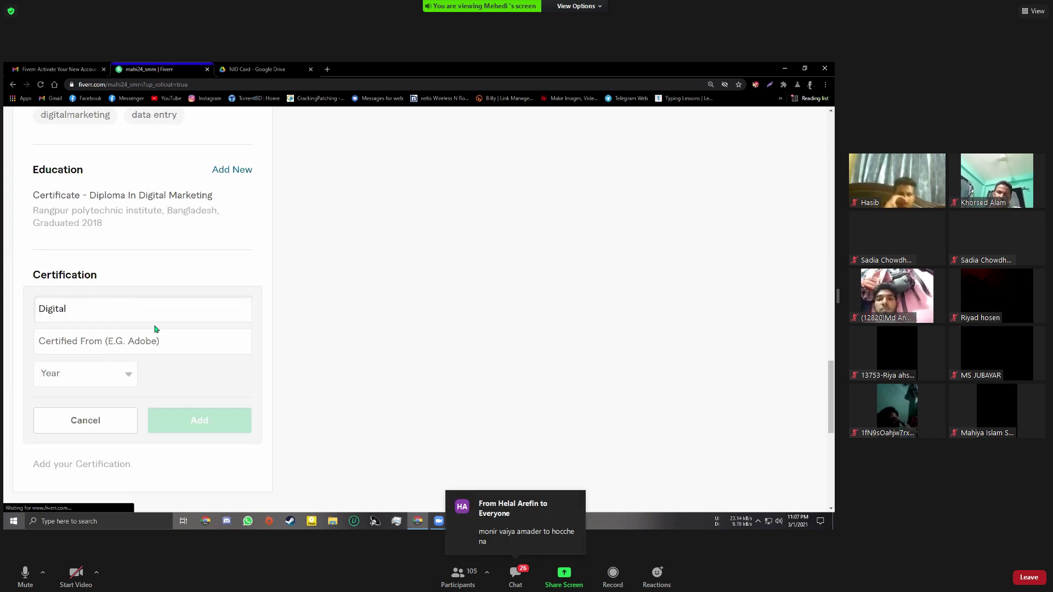
text( Marketing)
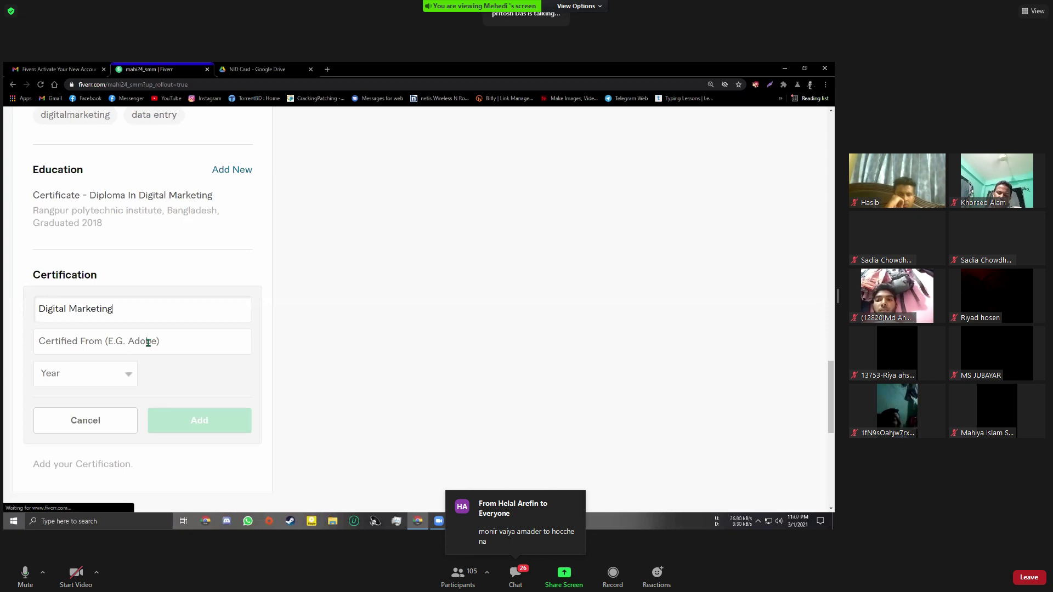
click(144, 342)
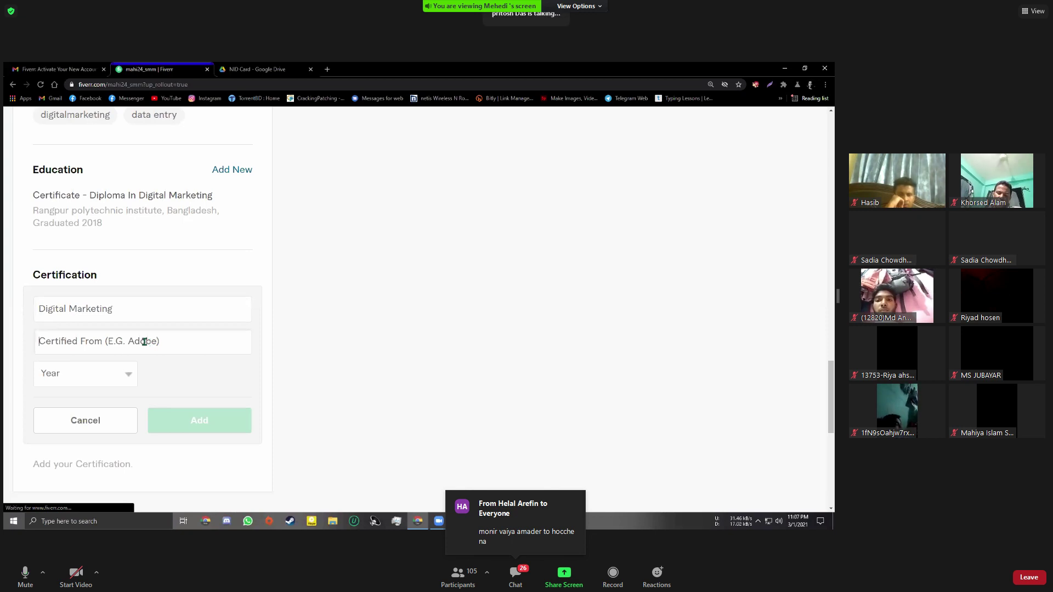
text(Techbond It)
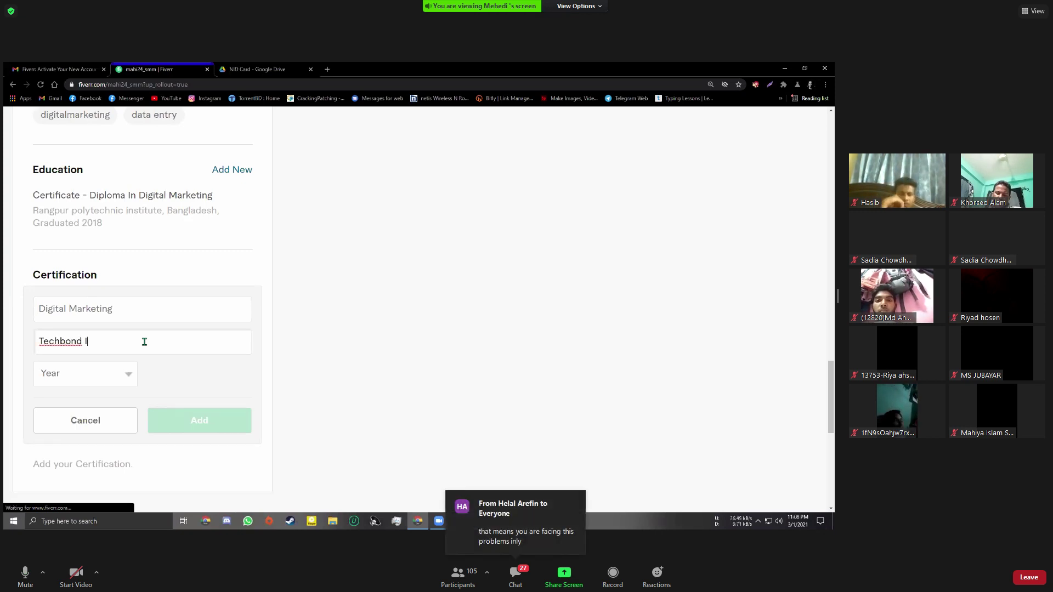
key(BackSpace)
text(T)
click(110, 380)
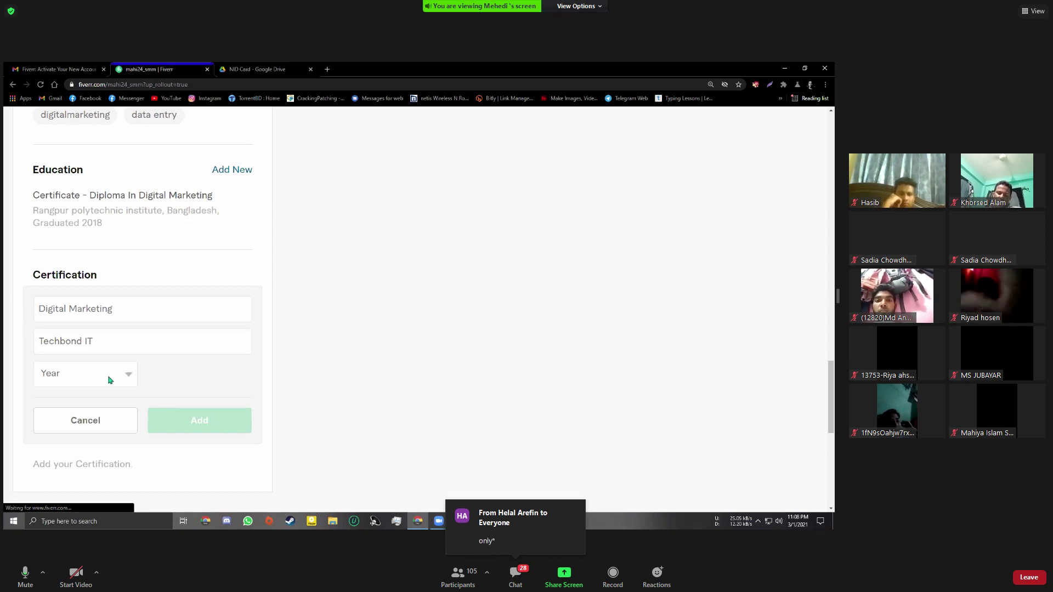
click(63, 341)
key(BackSpace)
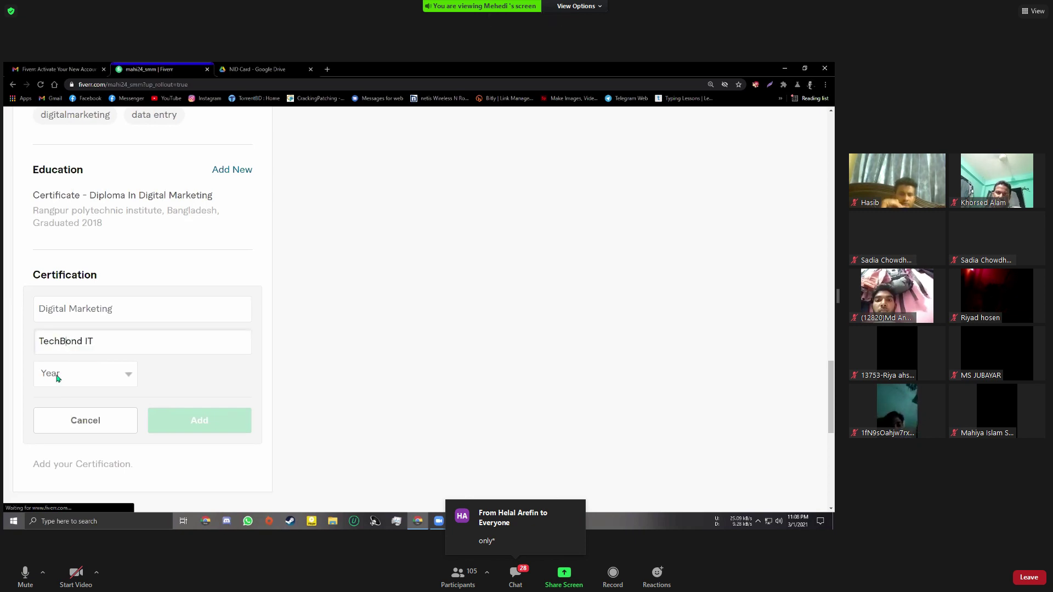
Set the certification year to 2018 and add it to the profile
click(58, 376)
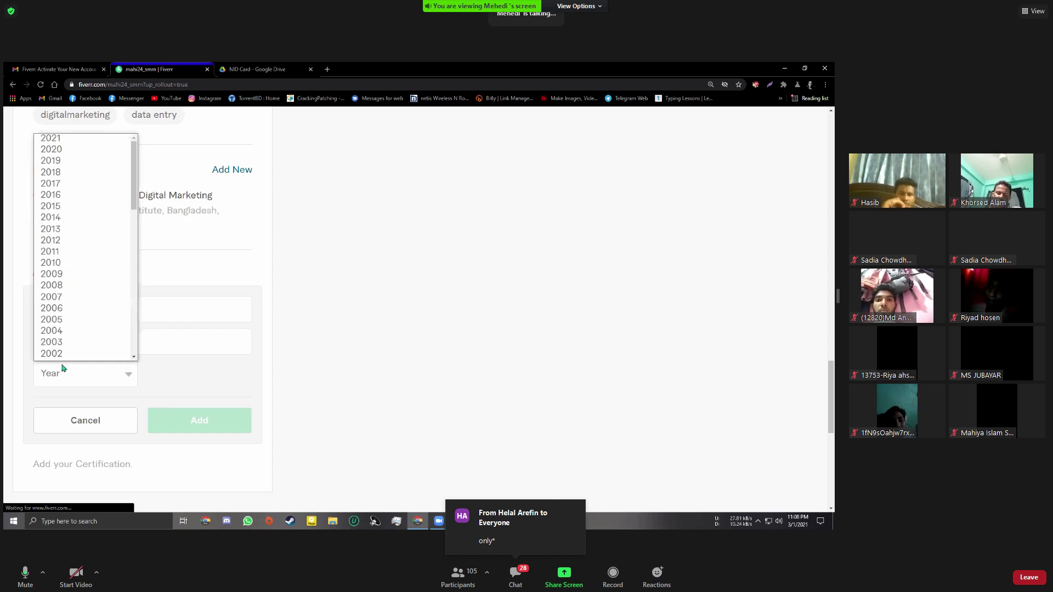
scroll(69, 351, down, 2)
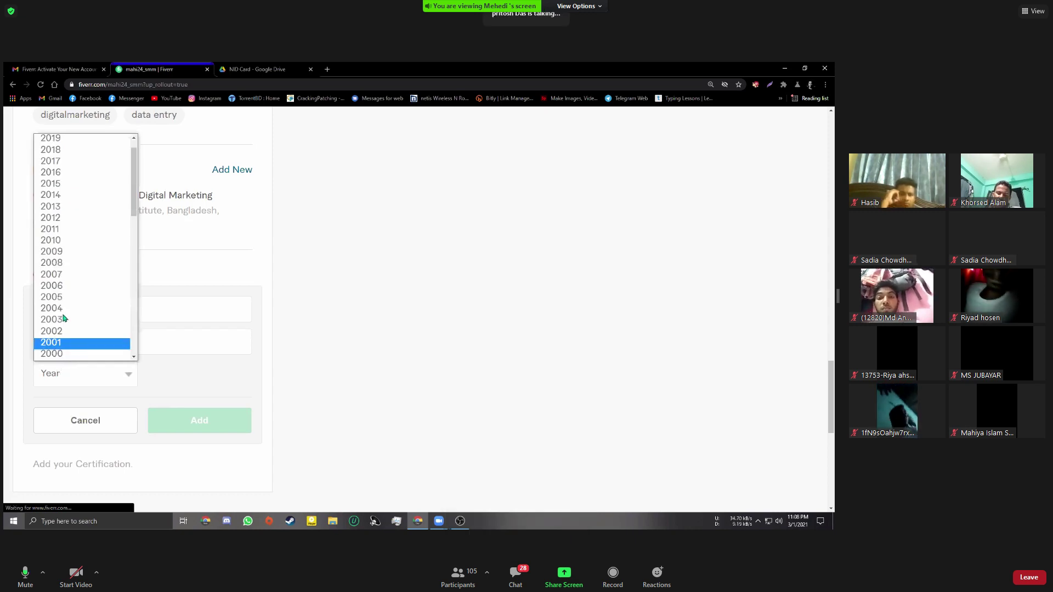
scroll(63, 318, down, 3)
scroll(63, 315, up, 5)
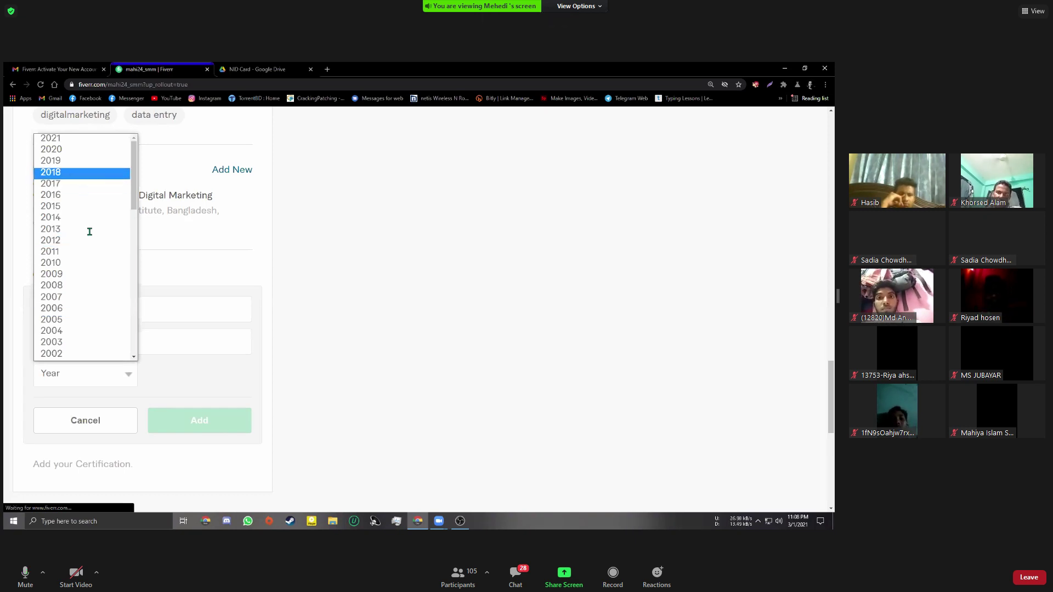
click(82, 173)
click(175, 420)
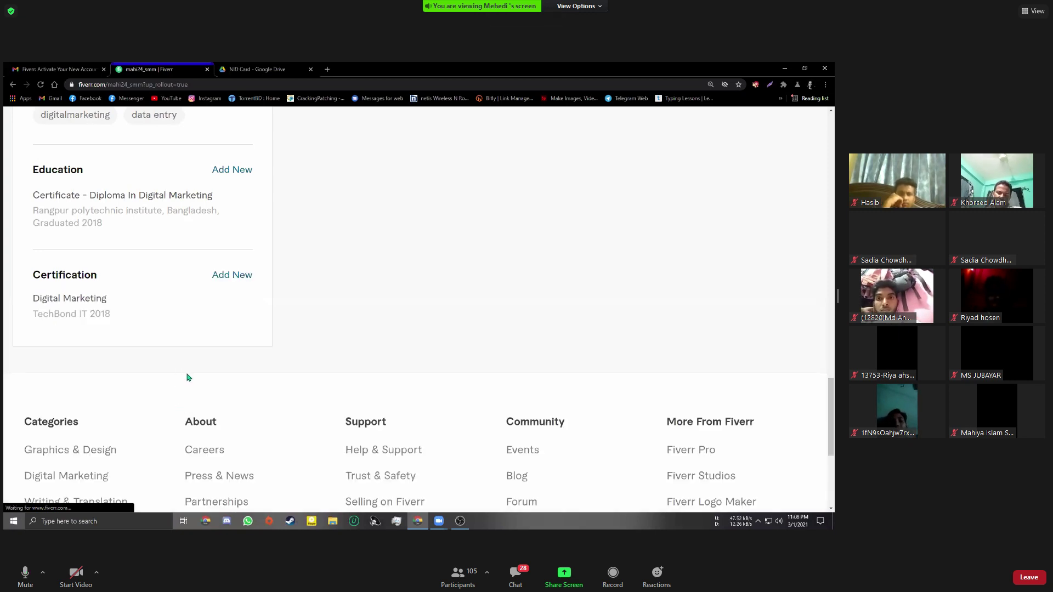
scroll(187, 377, up, 1)
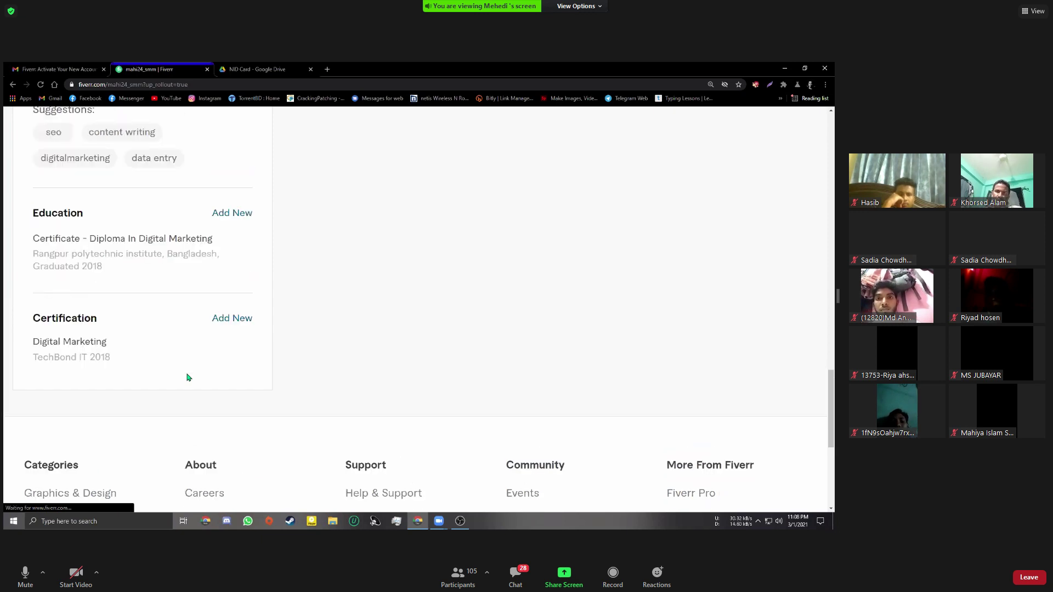
scroll(187, 377, up, 3)
scroll(189, 376, down, 6)
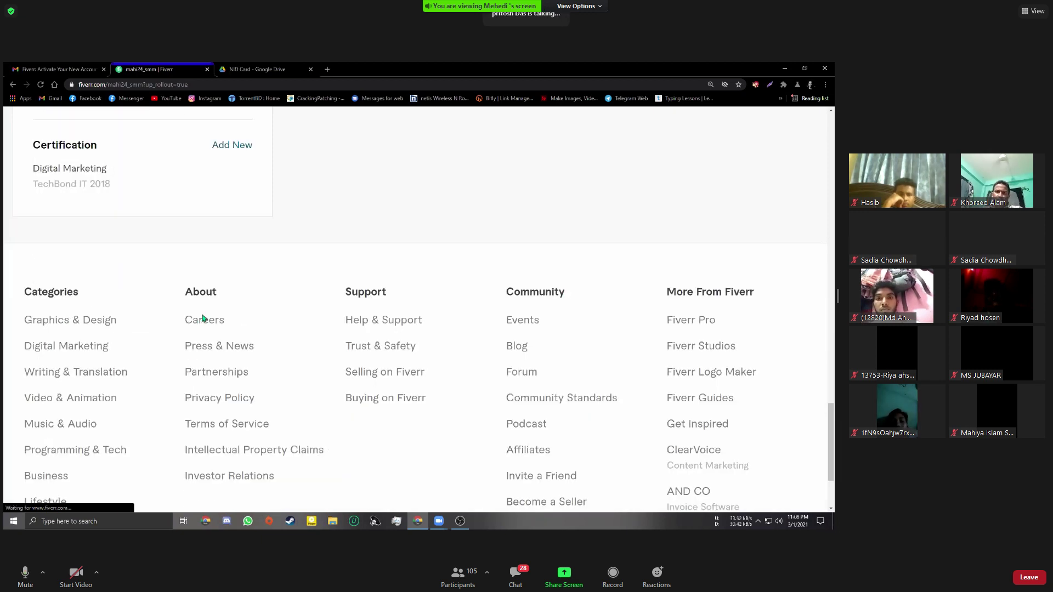
scroll(203, 318, up, 10)
scroll(222, 290, up, 3)
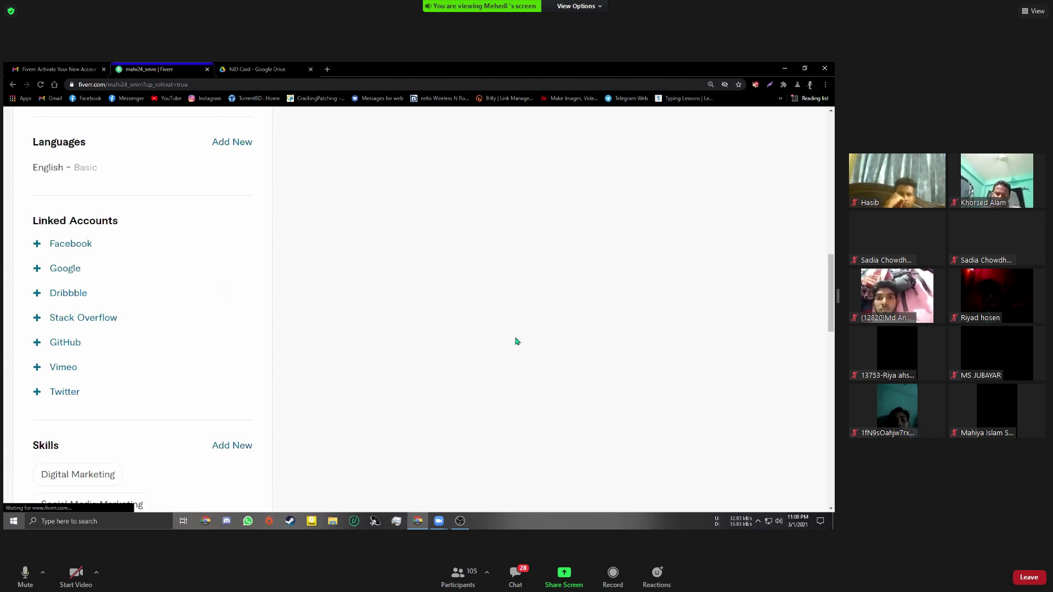
scroll(510, 346, up, 5)
scroll(504, 349, up, 2)
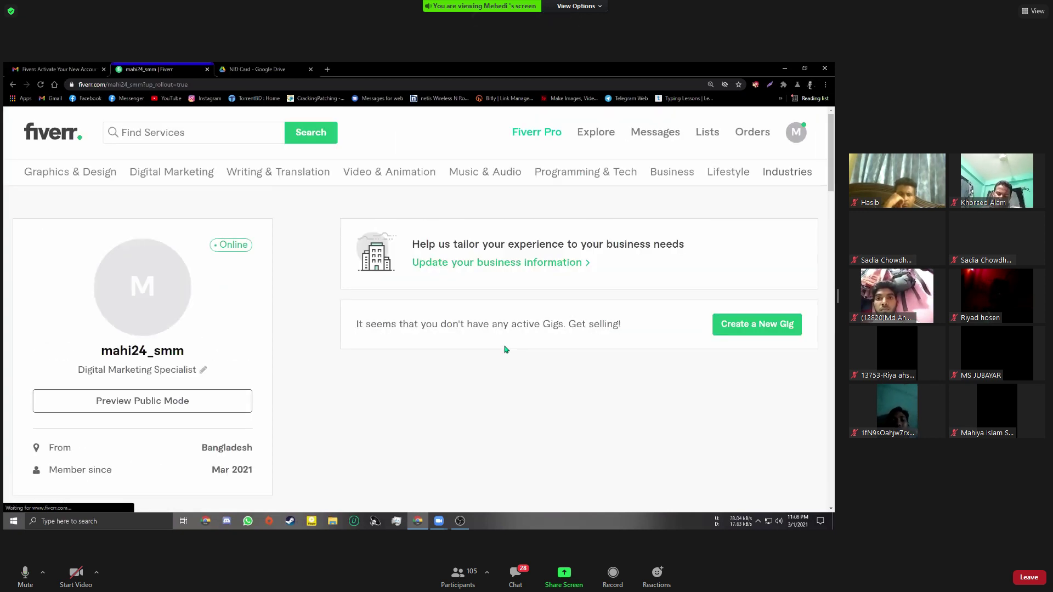
scroll(486, 420, down, 1)
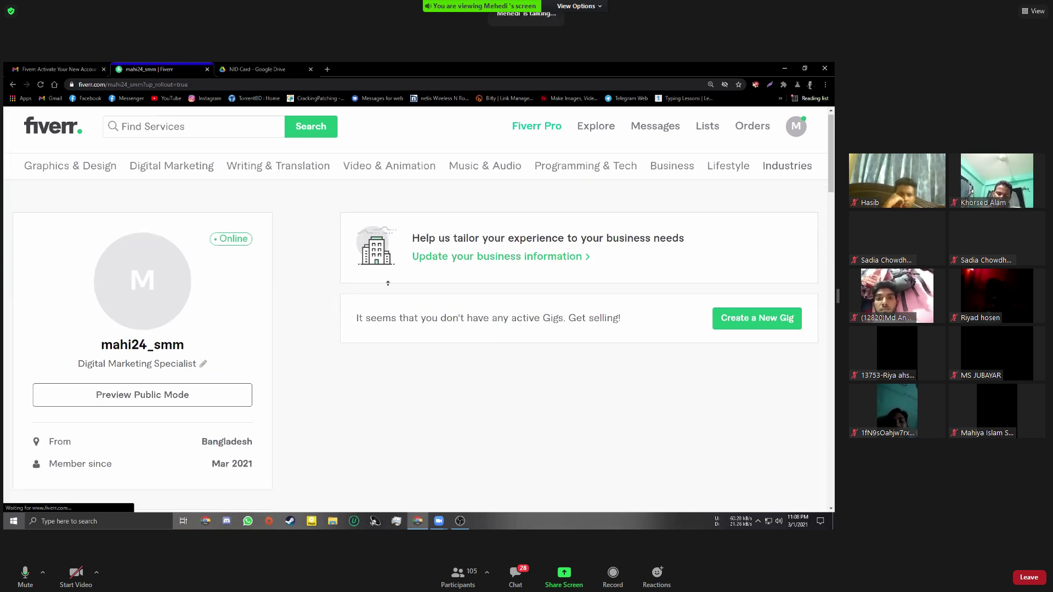
scroll(387, 283, down, 10)
scroll(320, 251, up, 10)
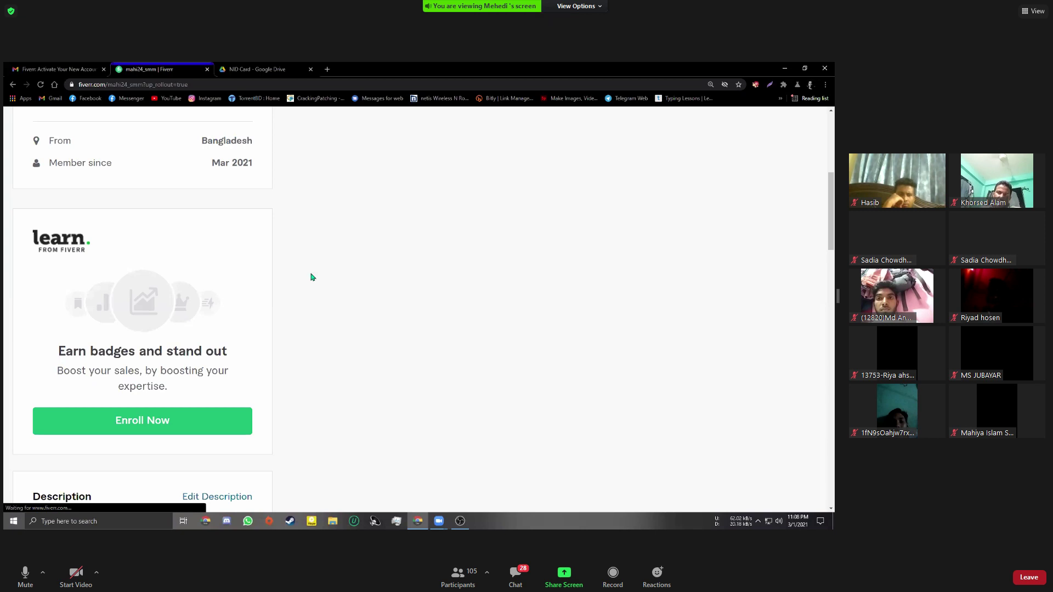
scroll(312, 277, up, 5)
scroll(312, 277, down, 2)
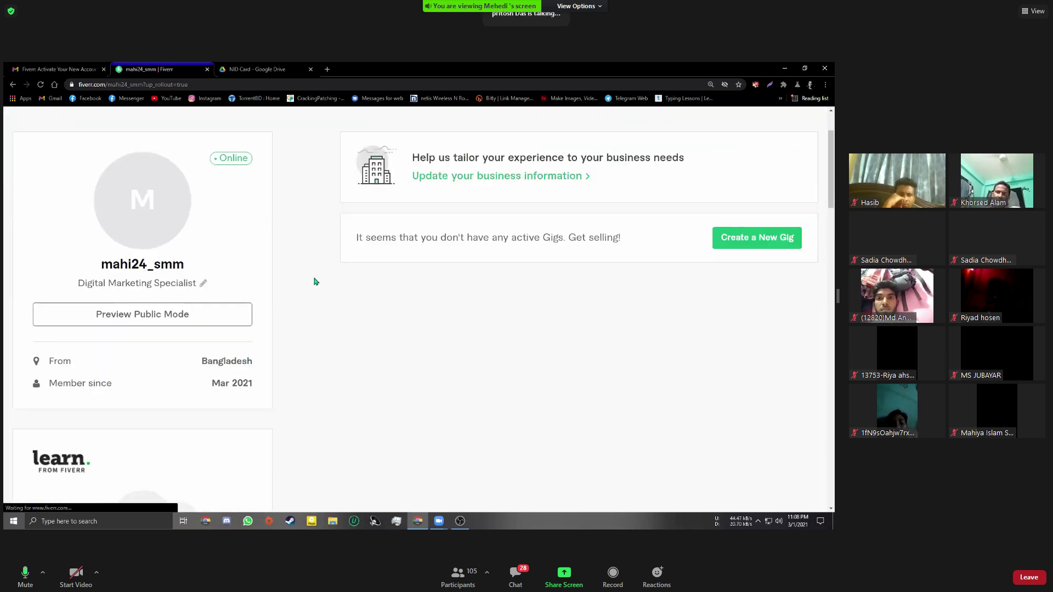
scroll(314, 282, down, 1)
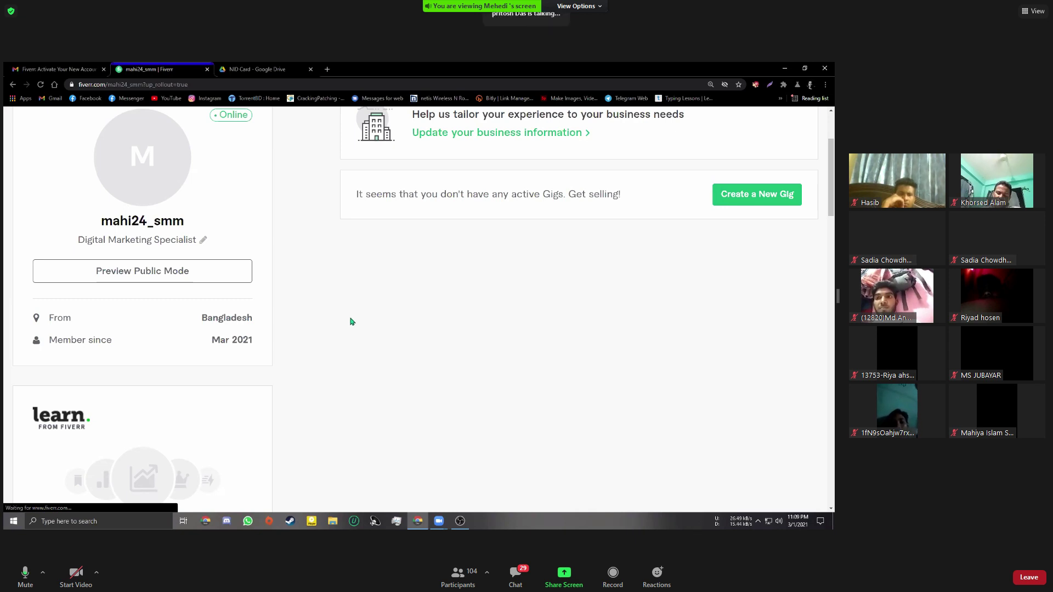
scroll(351, 322, down, 4)
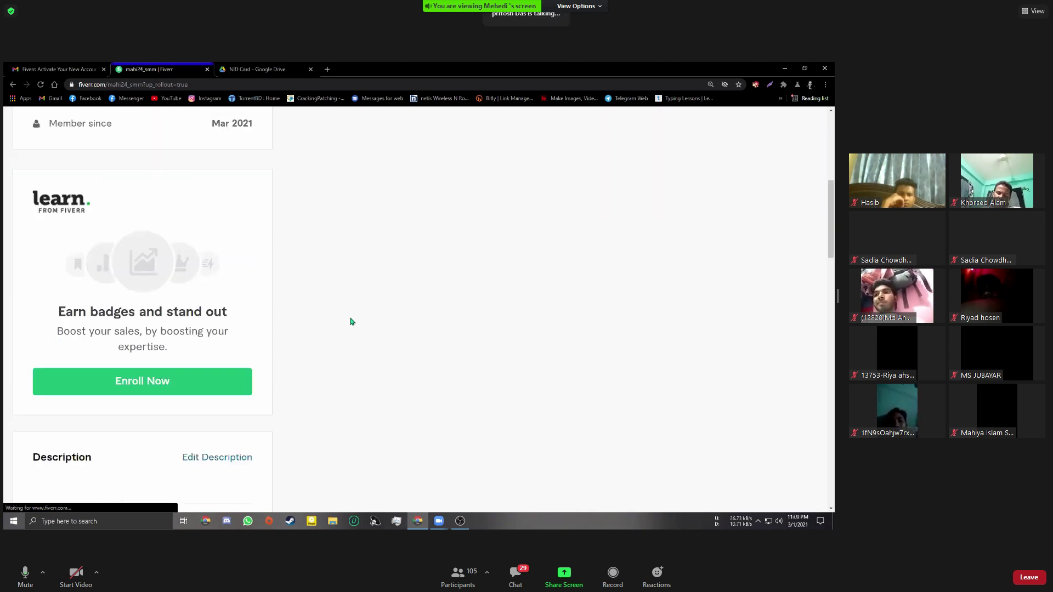
scroll(352, 321, down, 1)
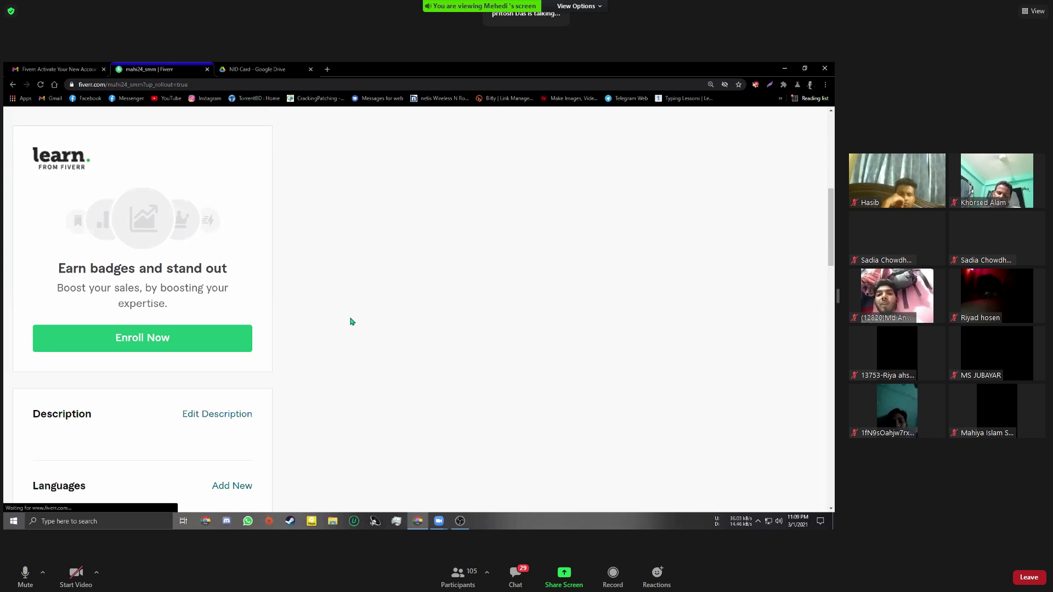
scroll(352, 322, down, 1)
scroll(239, 259, down, 3)
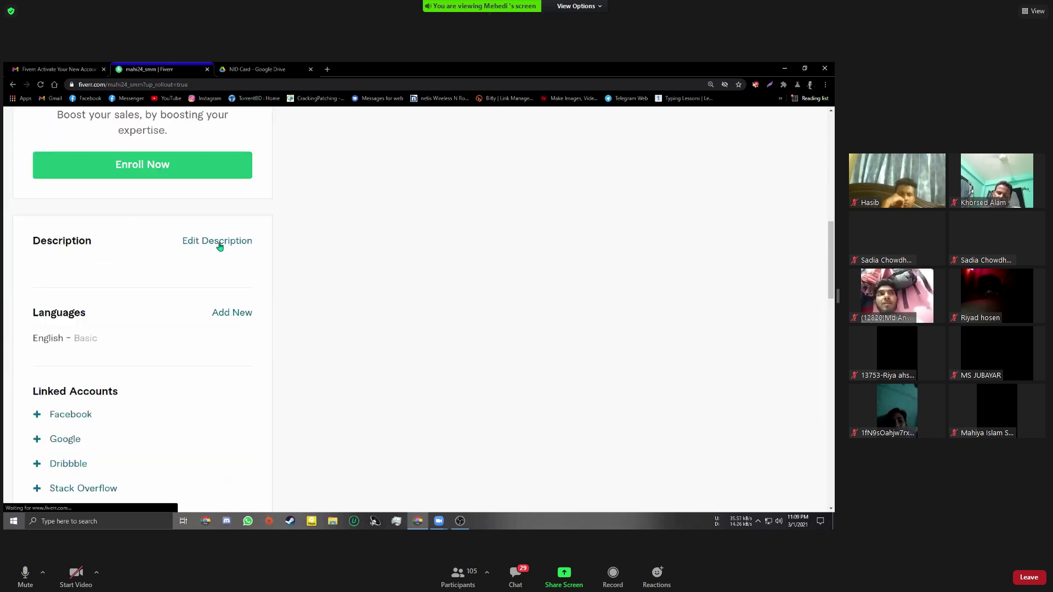
click(219, 242)
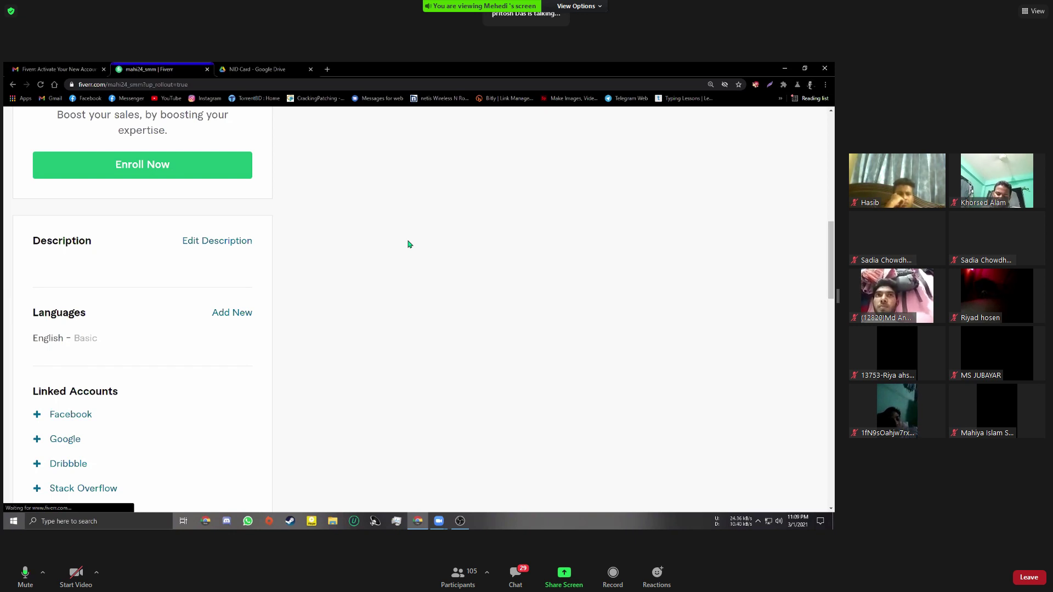
click(232, 248)
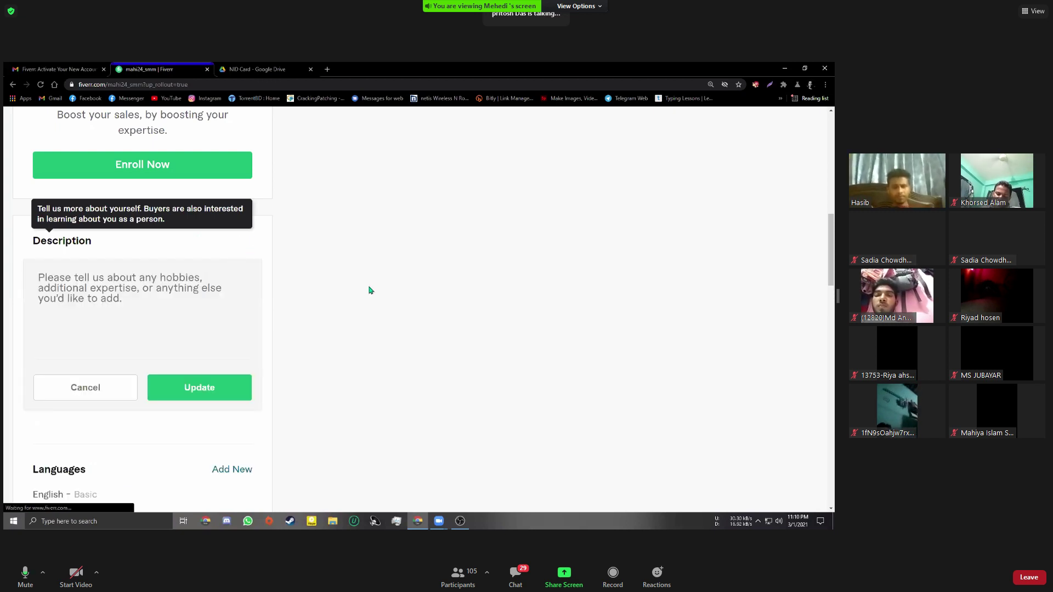
click(93, 389)
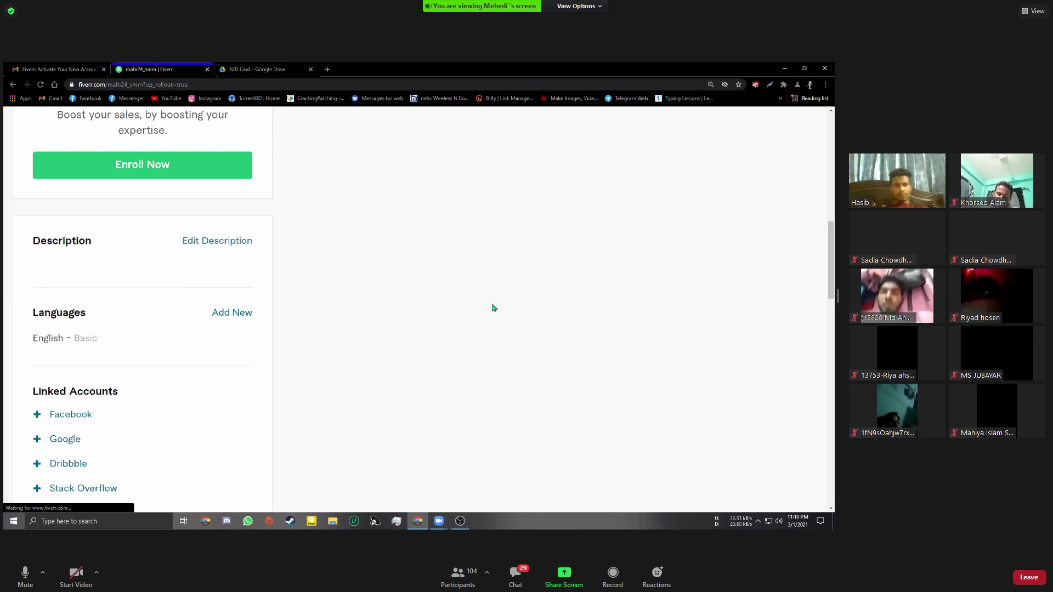
scroll(346, 297, up, 1)
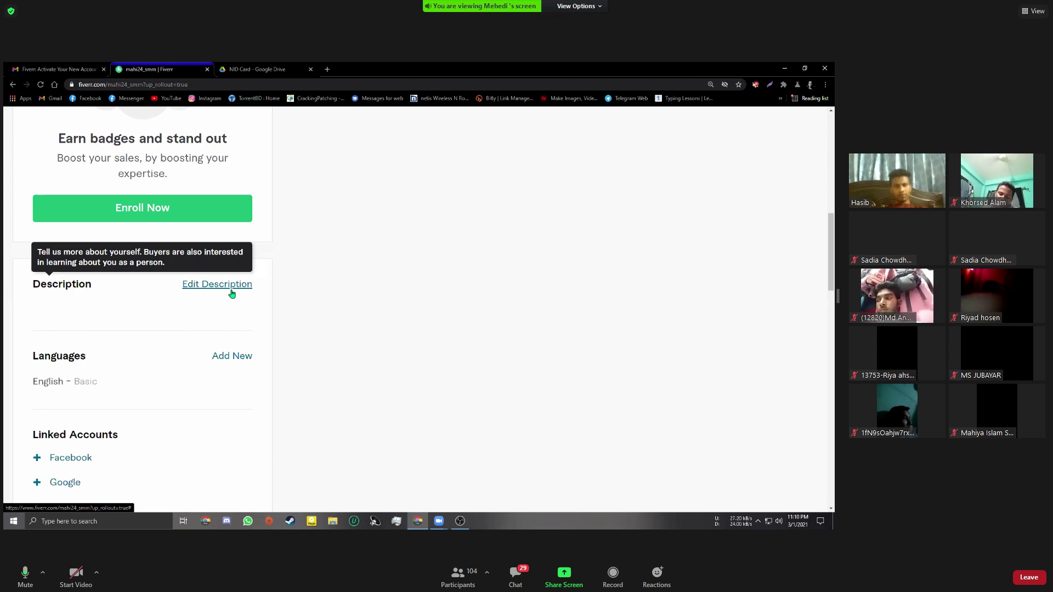
click(231, 294)
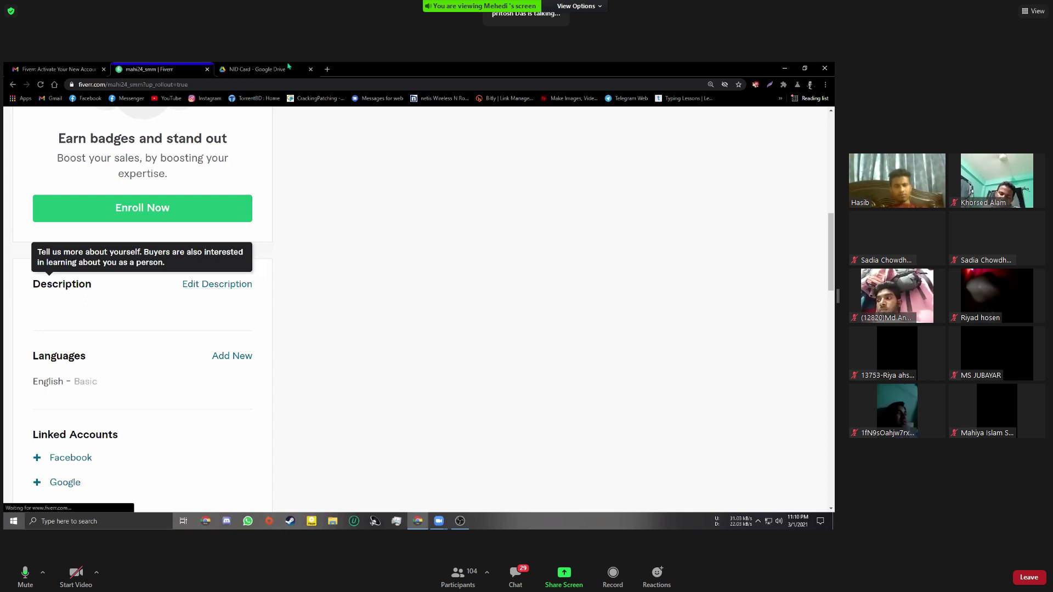
Open Google Keep (keep.google.com) in a new browser tab
click(331, 70)
text(k)
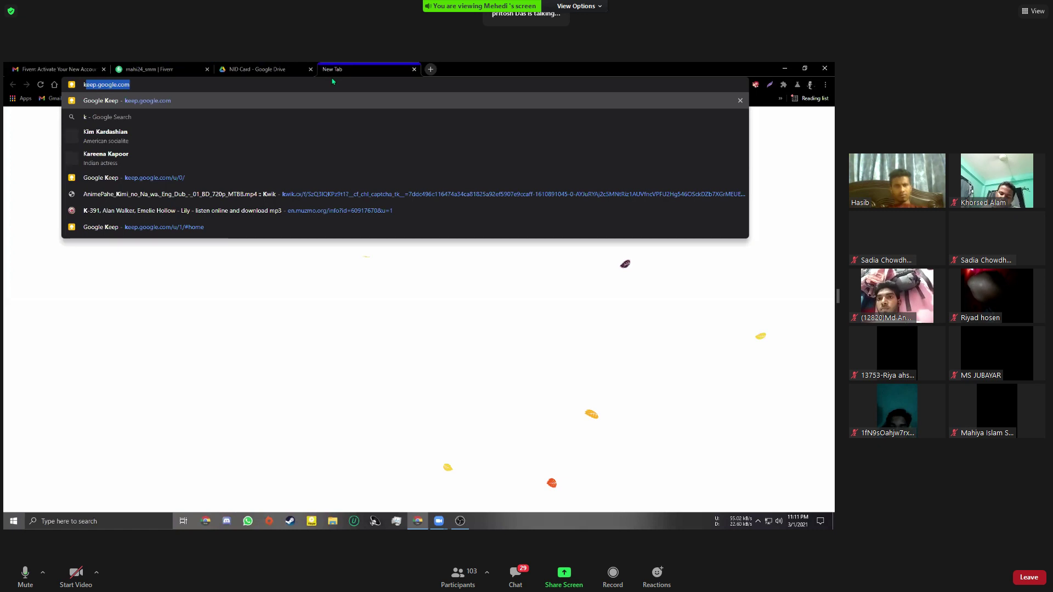
key(Return)
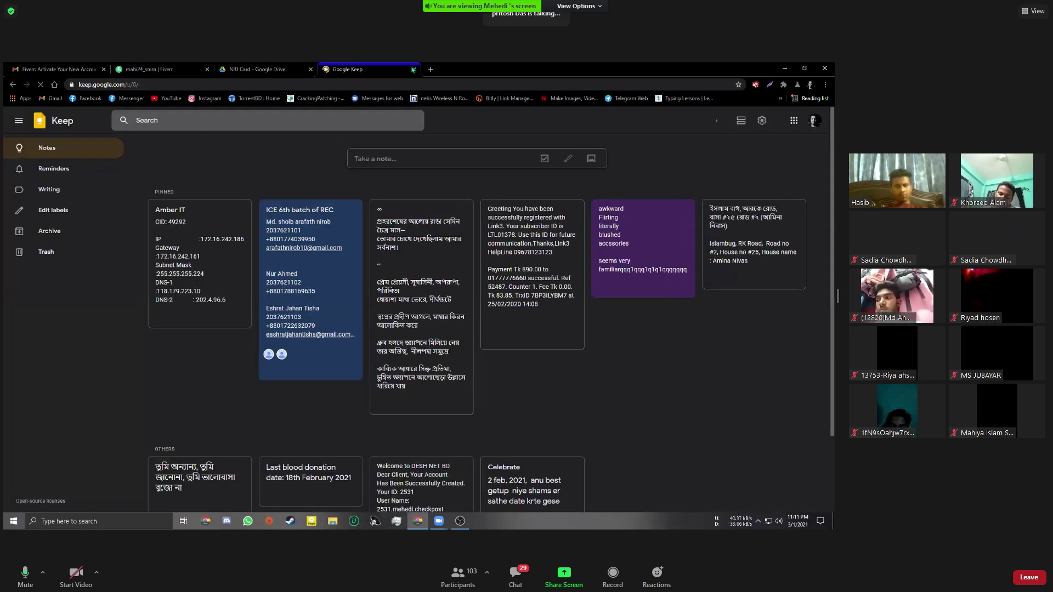
Start a new Keep note and add several blank lines to it
click(423, 156)
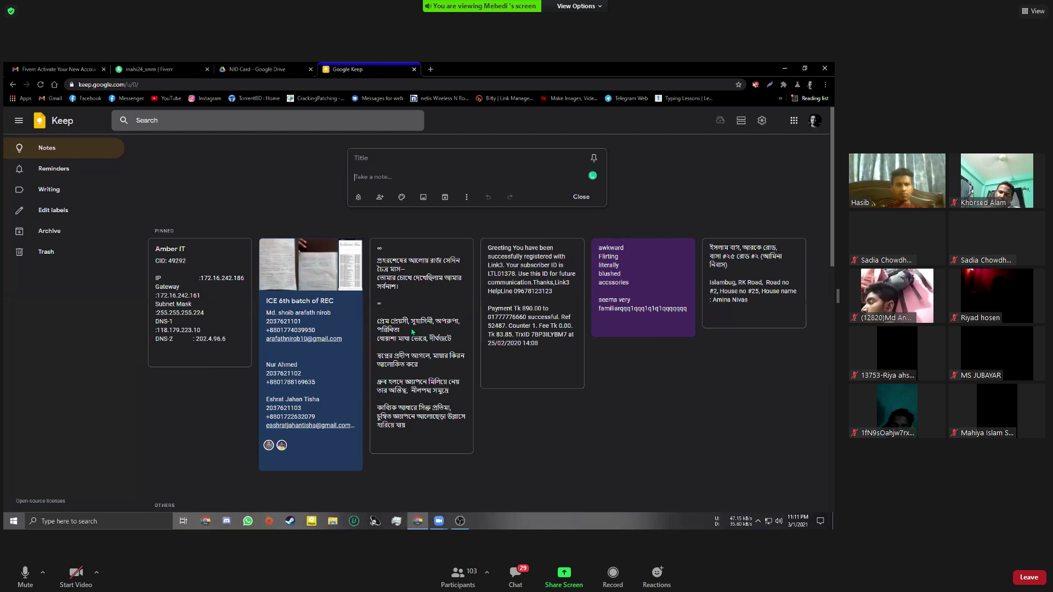
scroll(412, 332, down, 3)
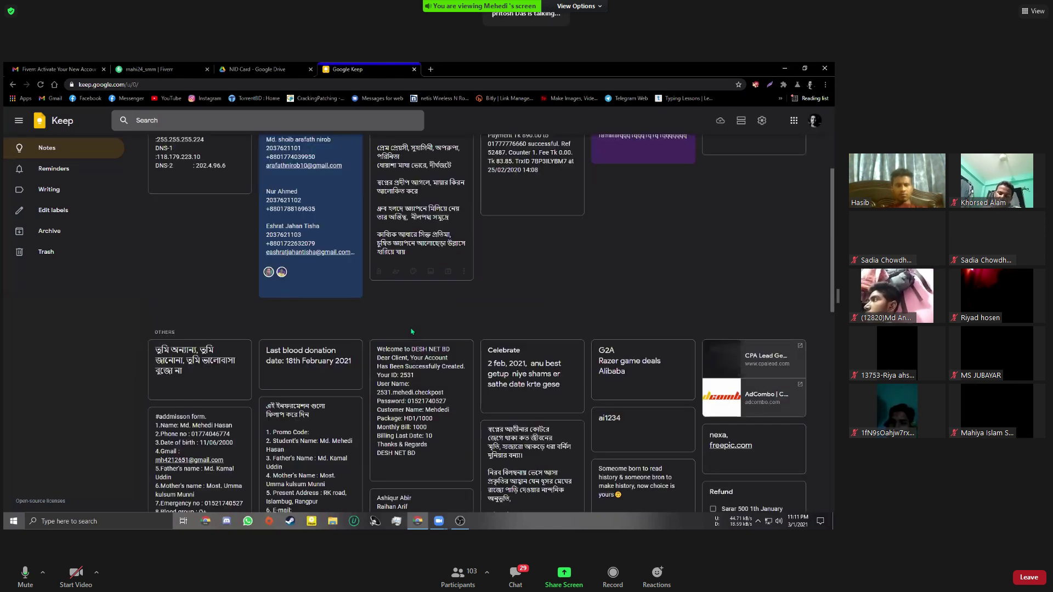
scroll(412, 331, down, 5)
scroll(379, 304, up, 3)
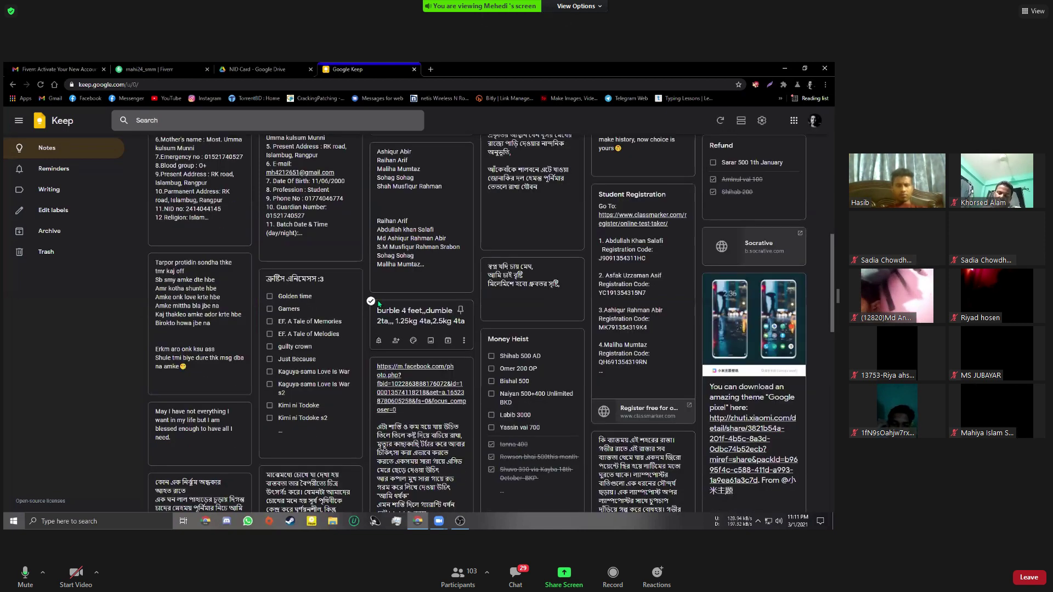
scroll(379, 304, up, 3)
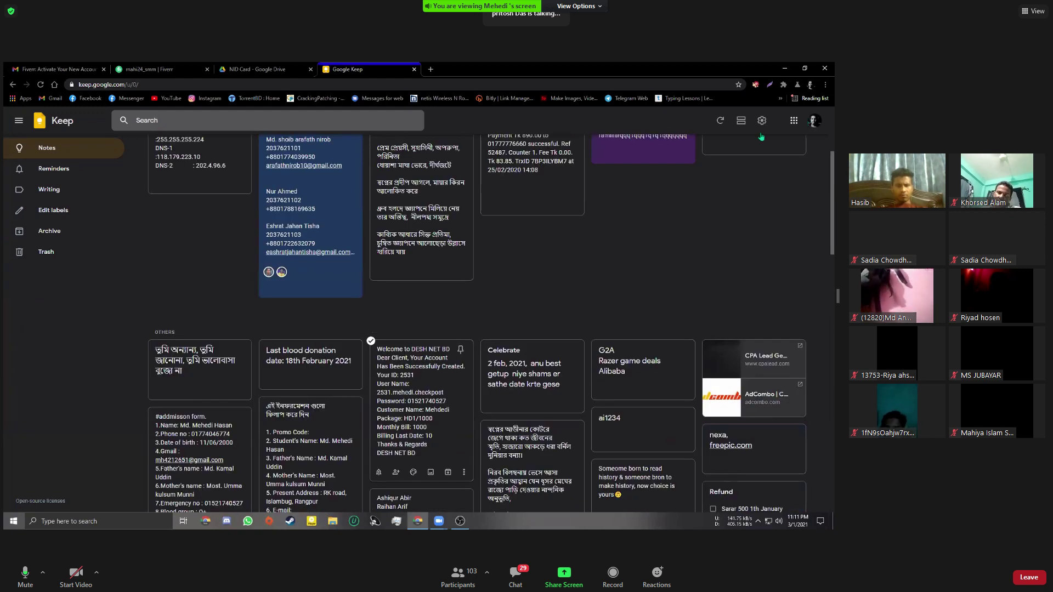
scroll(762, 136, up, 1)
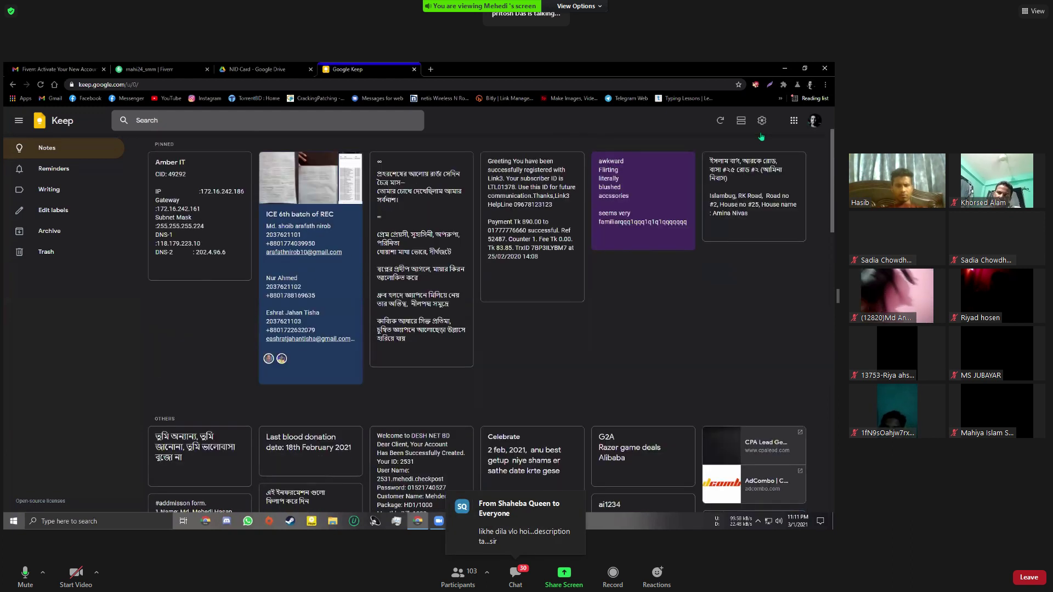
click(395, 149)
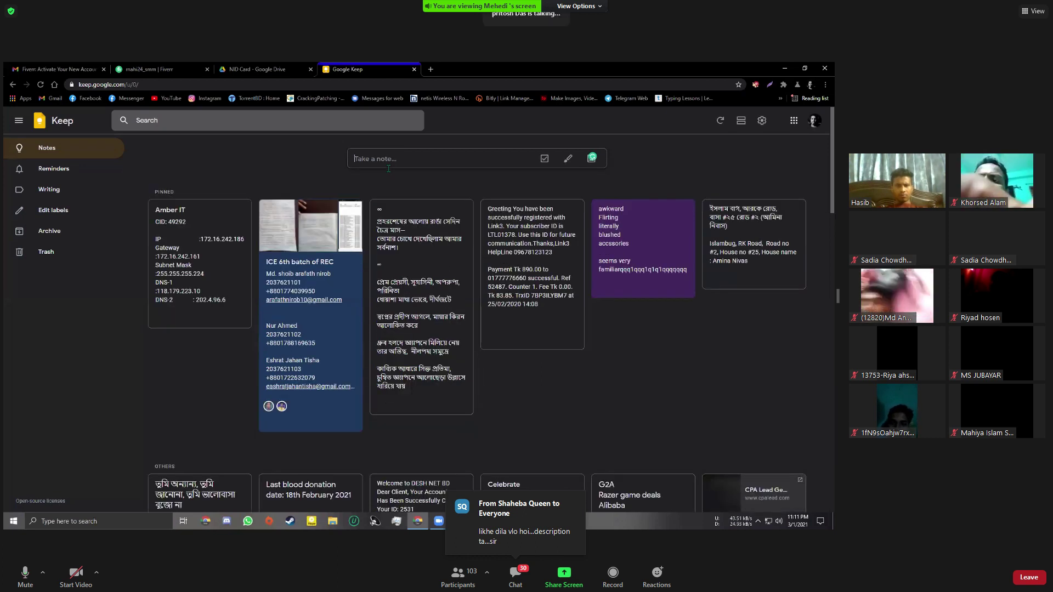
key(Return)
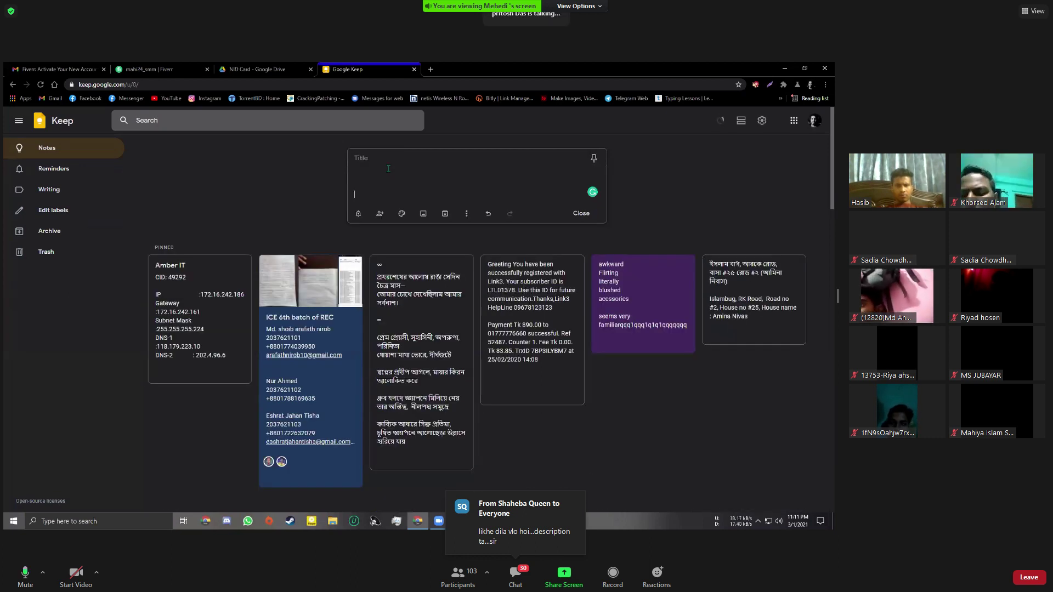
key(Return)
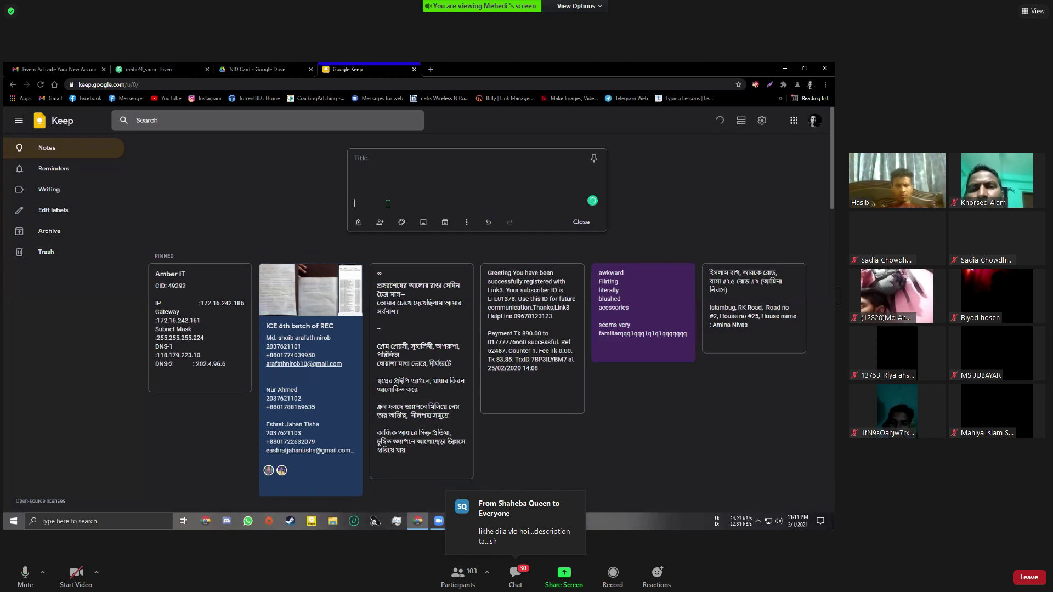
key(Return)
key(Return)
key(Return)
key(Return)
key(Return)
key(Return)
key(Return)
key(Return)
key(Return)
key(Return)
key(Return)
key(Return)
key(Return)
key(Return)
key(Return)
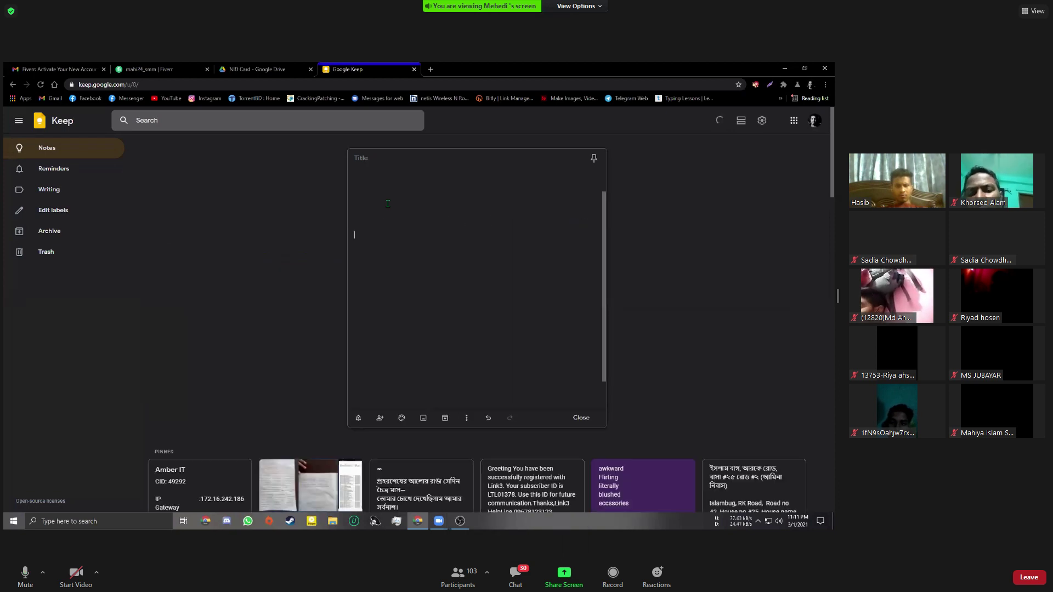
key(Return)
key(Return)
scroll(411, 313, up, 3)
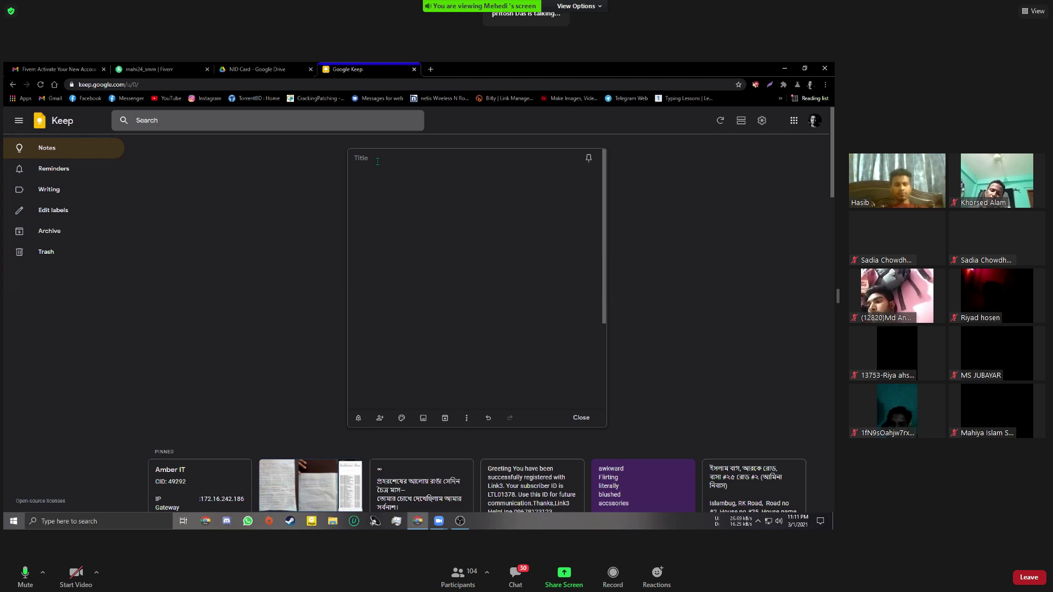
Switch back to the Fiverr profile tab and close the Google Keep tab
click(141, 68)
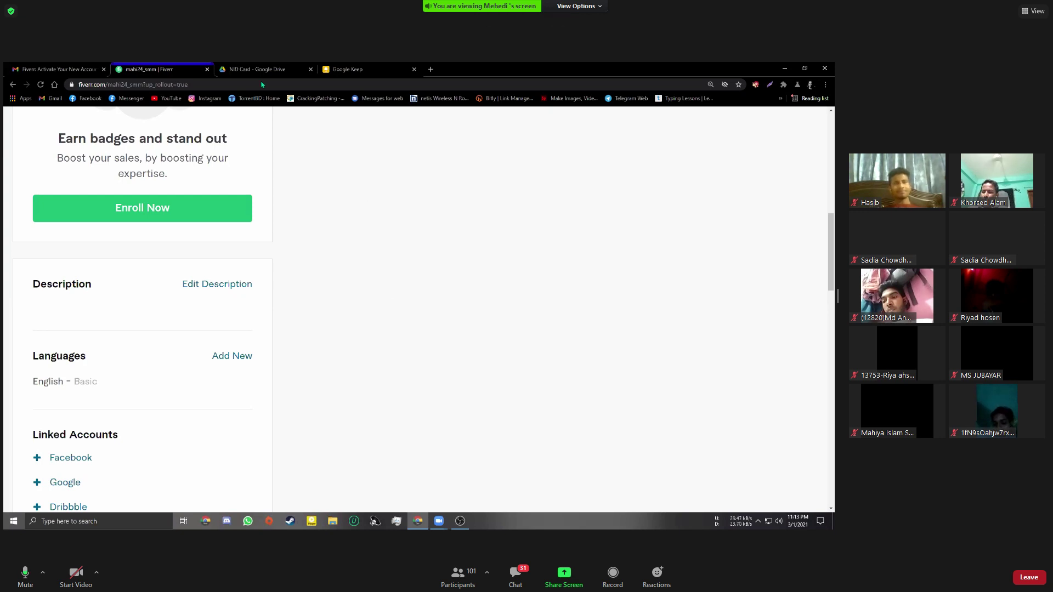
click(335, 68)
click(183, 66)
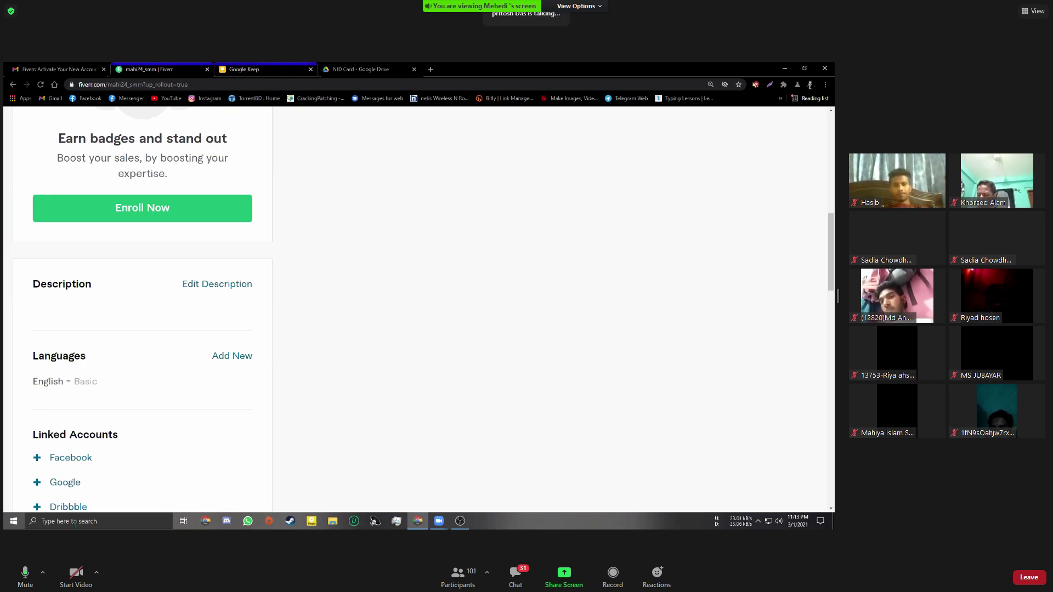
click(310, 69)
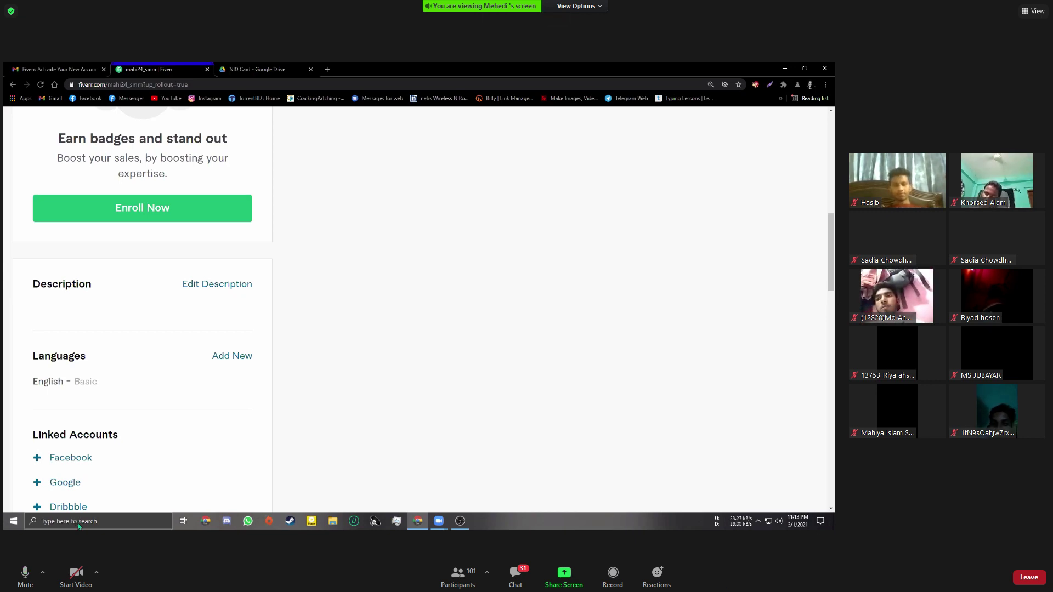
Launch a blank Notepad from Windows search, move its window right, then minimize it
click(77, 523)
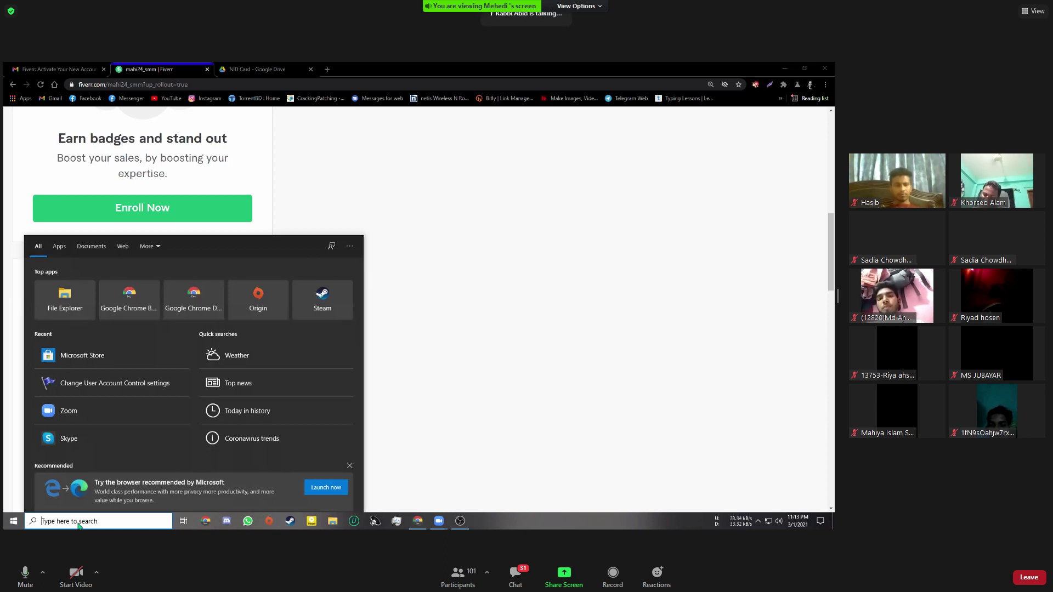
text(n)
key(Return)
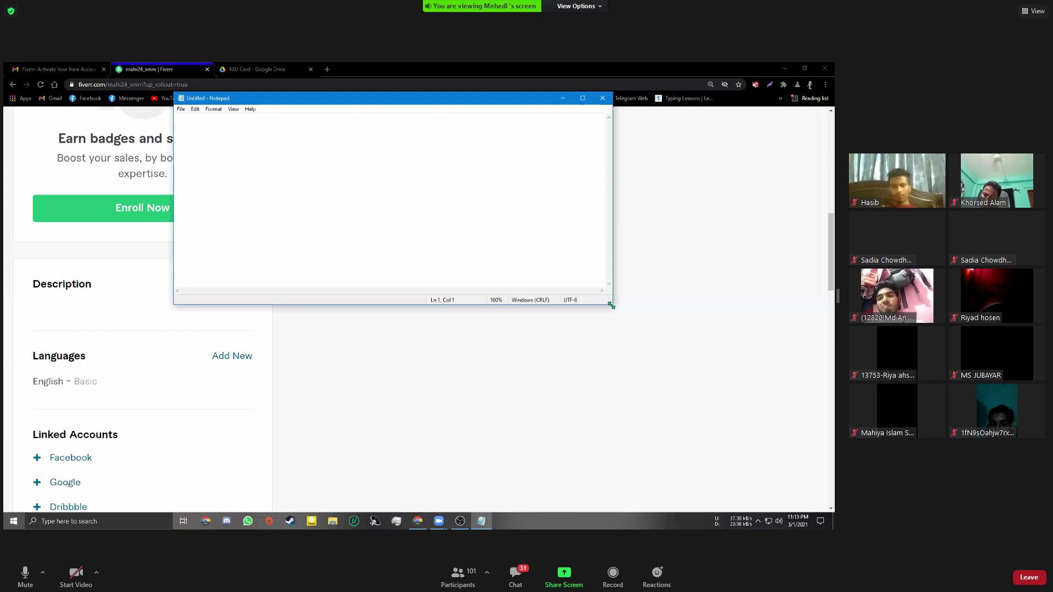
drag(316, 102, 745, 184)
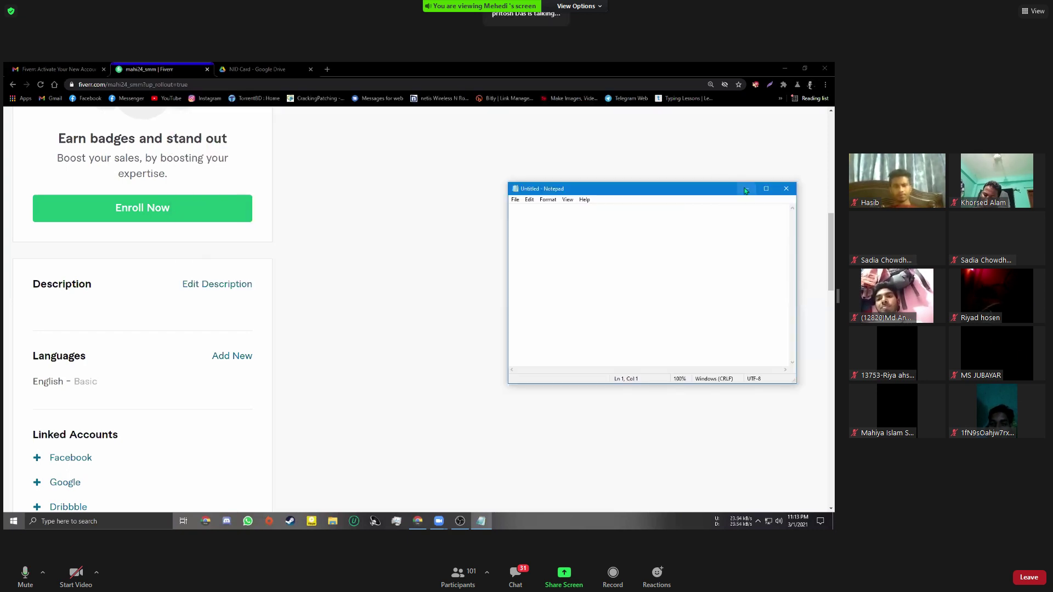
click(746, 189)
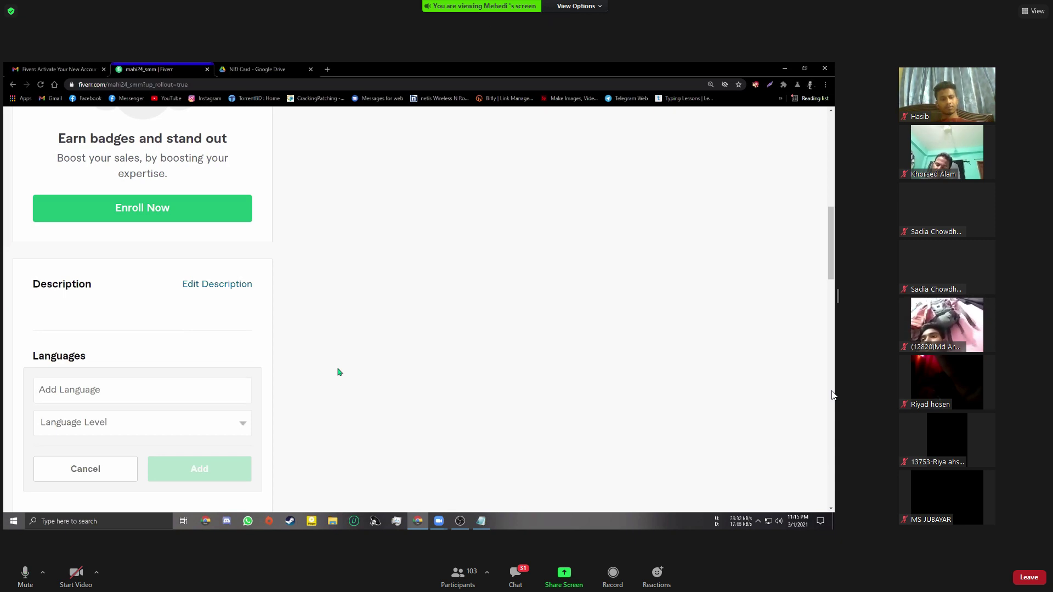
Edit the English - Basic language entry to Fluent level and update it
click(104, 390)
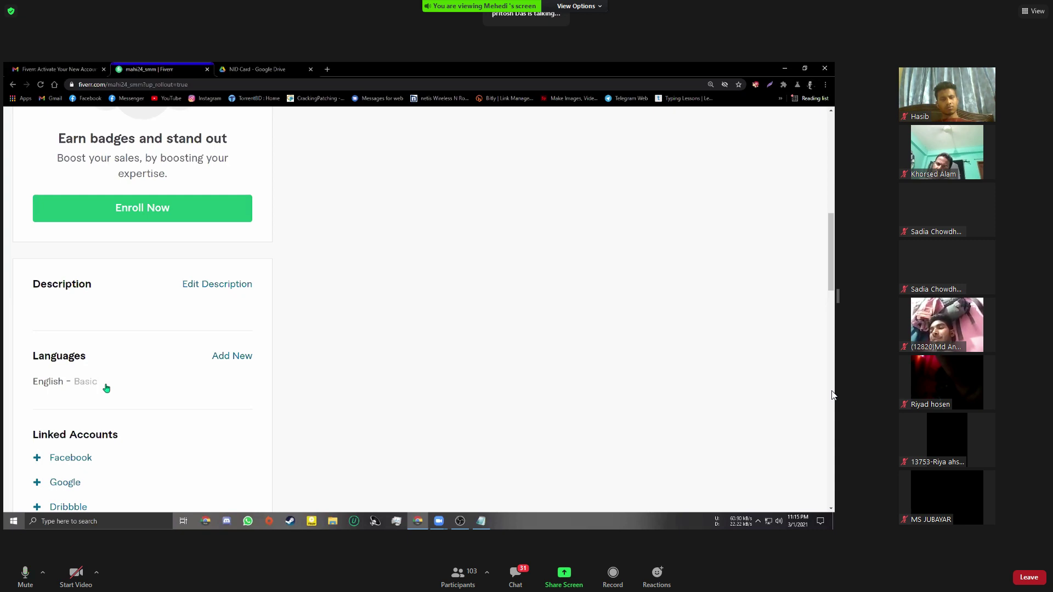
mouse_move(107, 388)
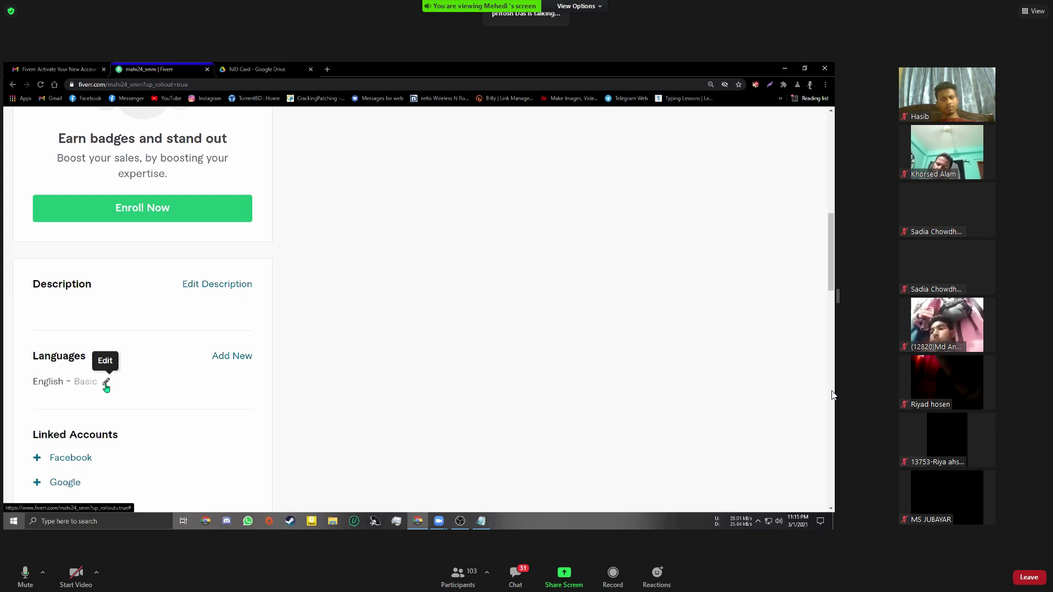
click(105, 383)
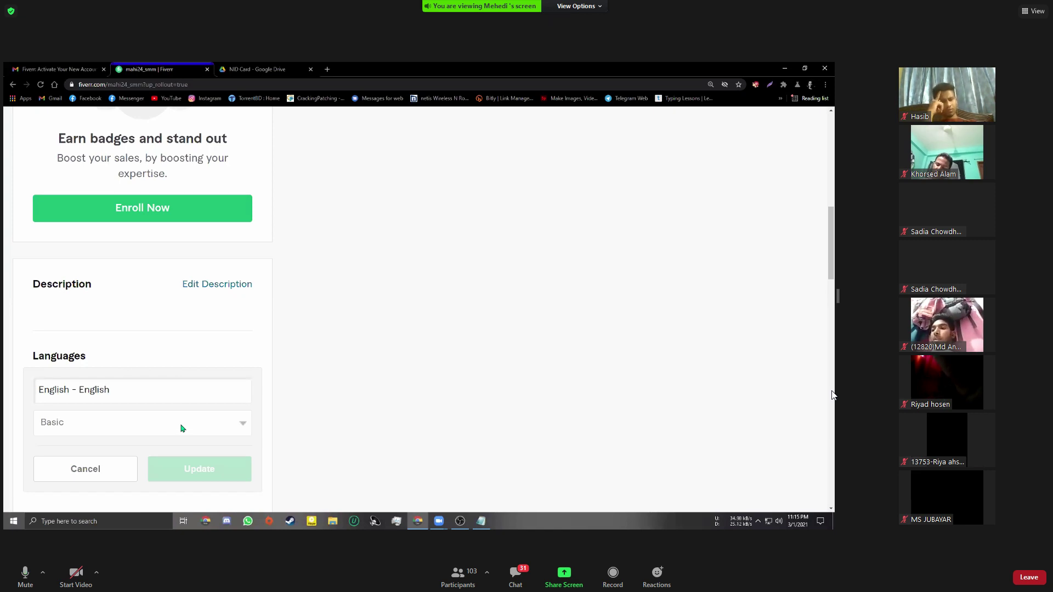
click(183, 428)
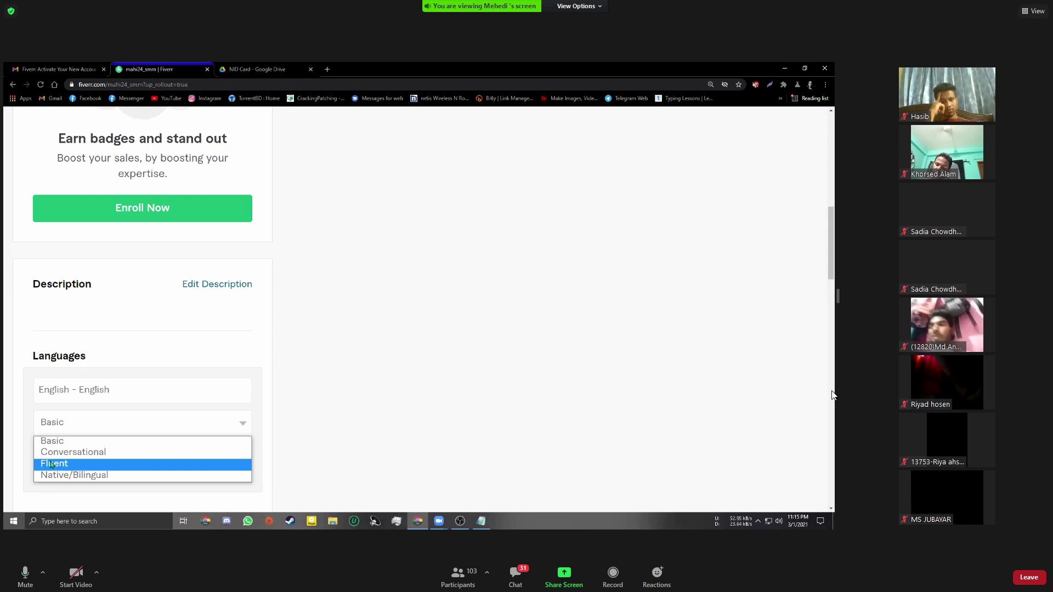
click(176, 467)
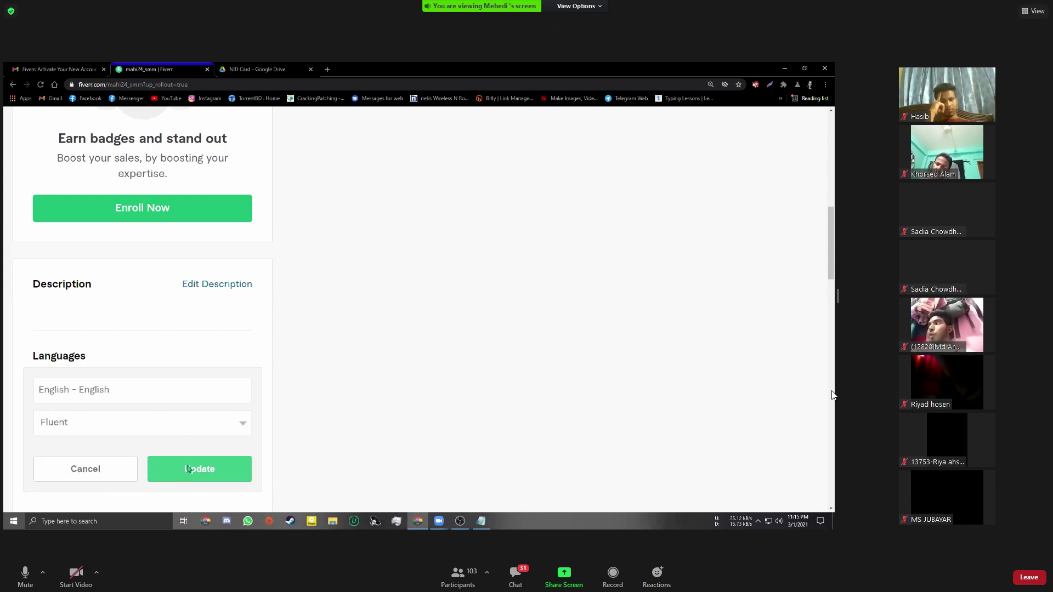
click(187, 467)
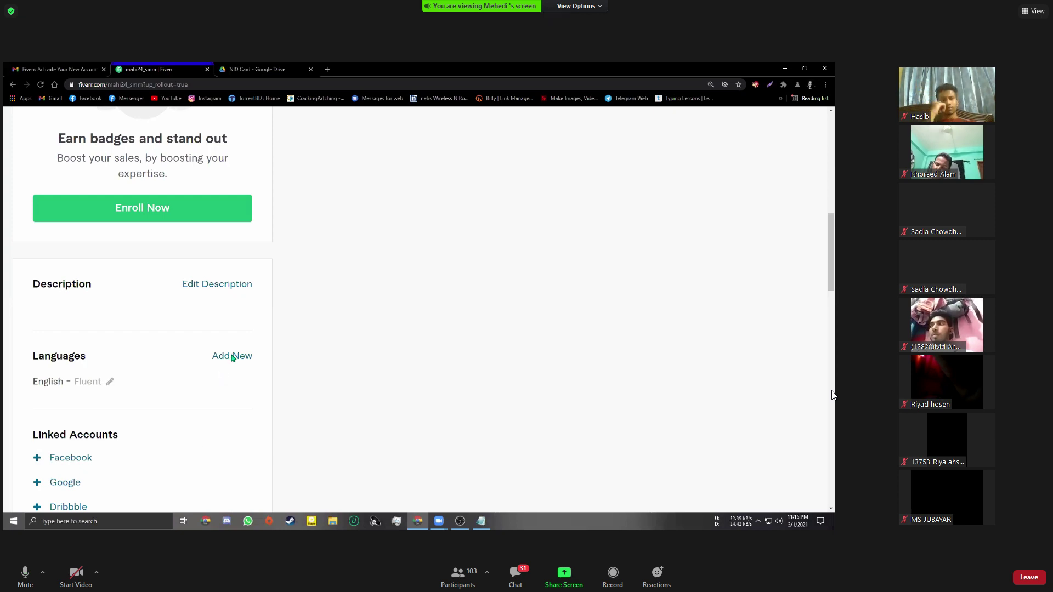
click(231, 356)
Add German - Deutsch with Conversational level to the Languages list
click(146, 394)
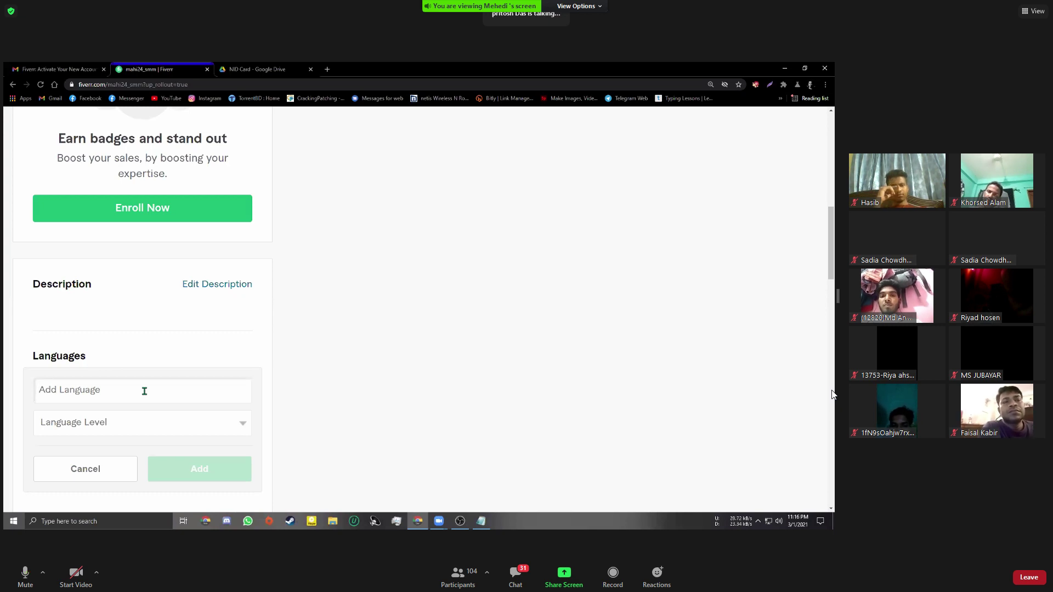
text(G)
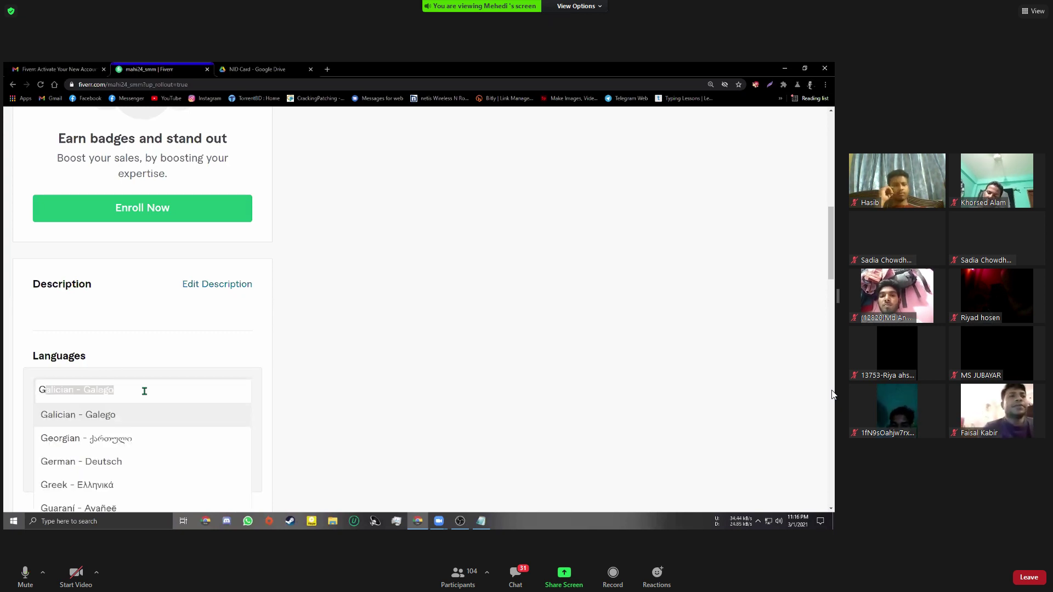
text(er)
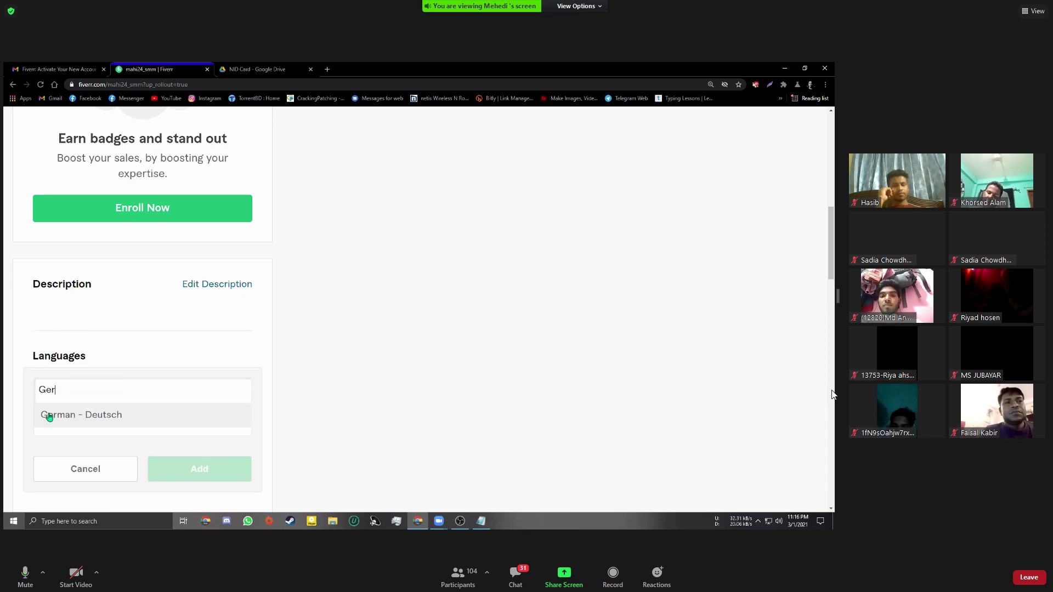
click(50, 416)
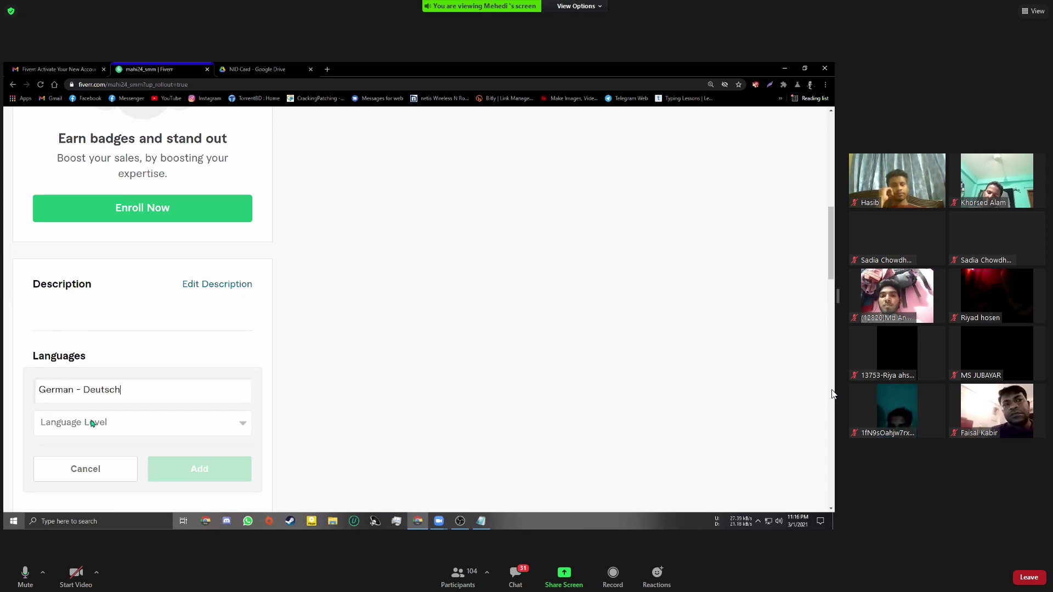
click(91, 423)
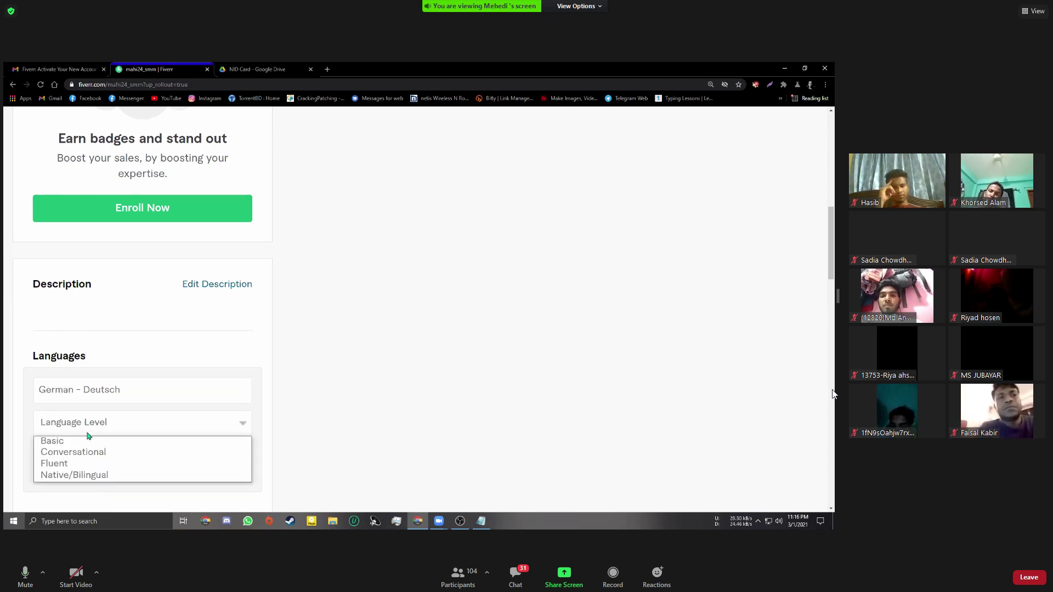
click(80, 456)
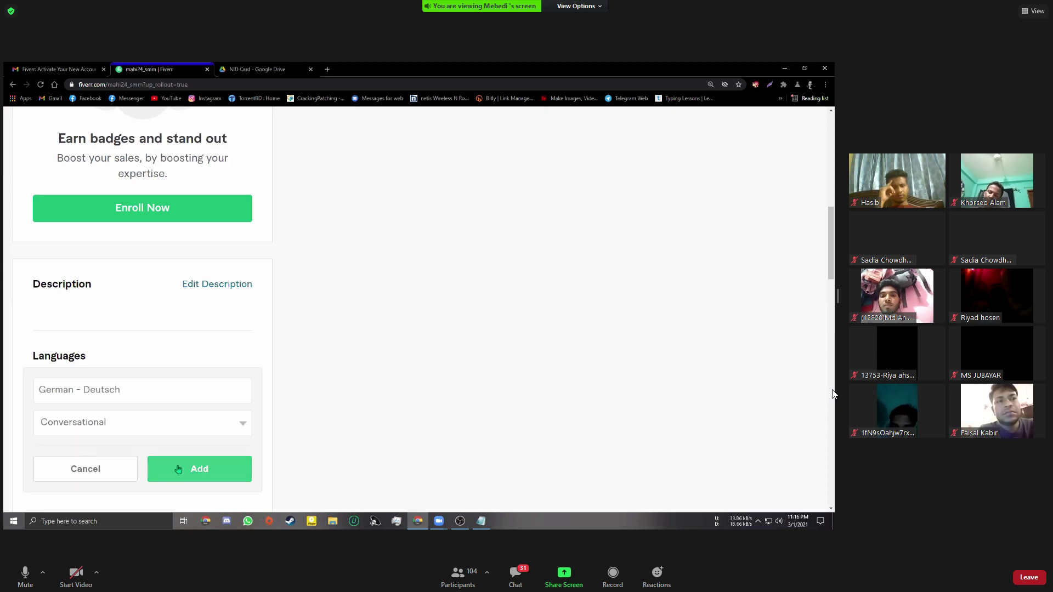
click(178, 470)
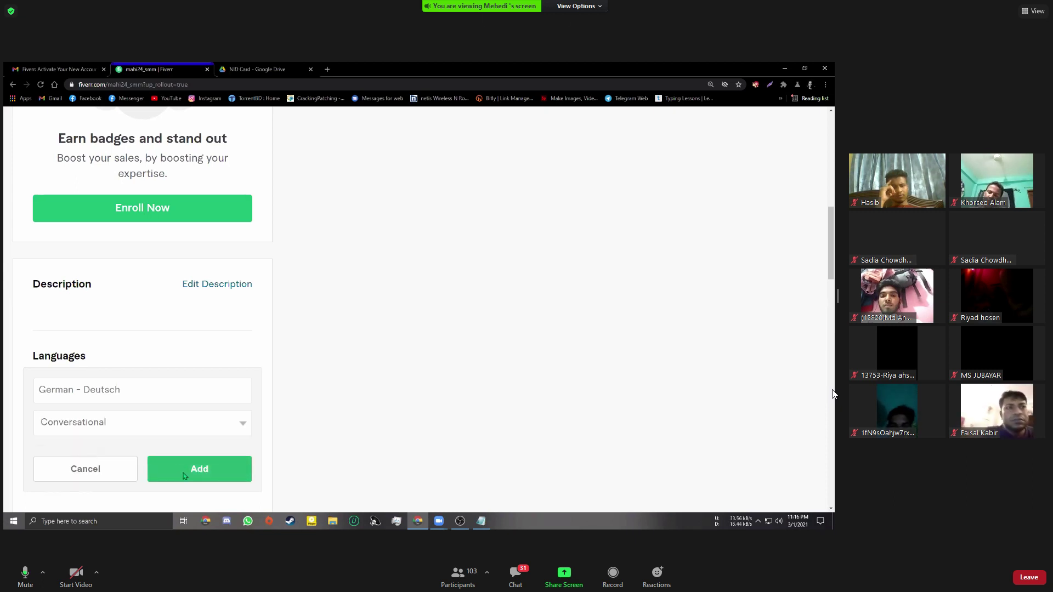
scroll(284, 414, down, 1)
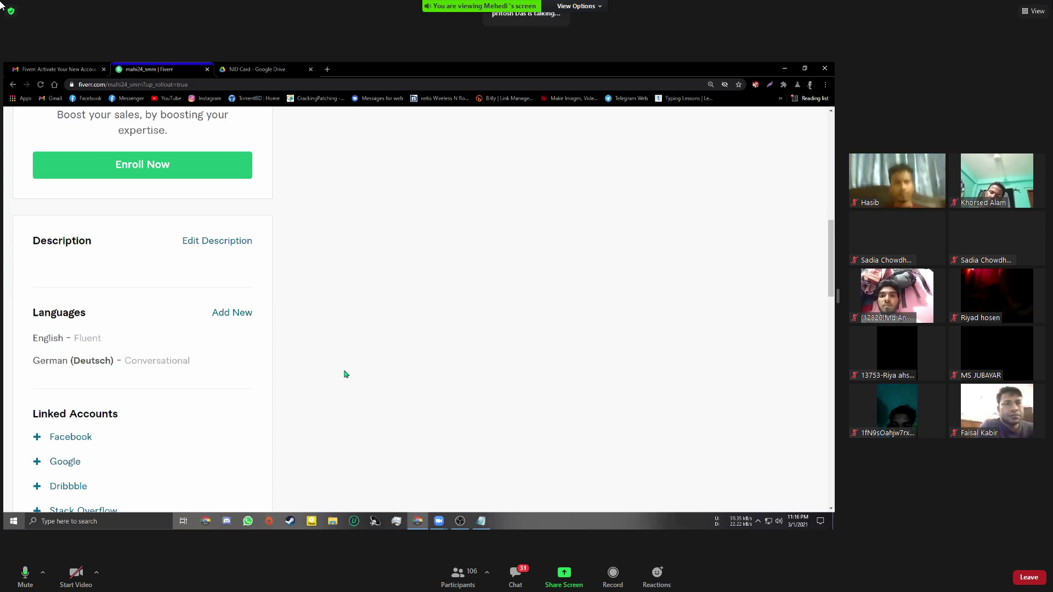
Add French - Français at Conversational level to the languages
click(244, 319)
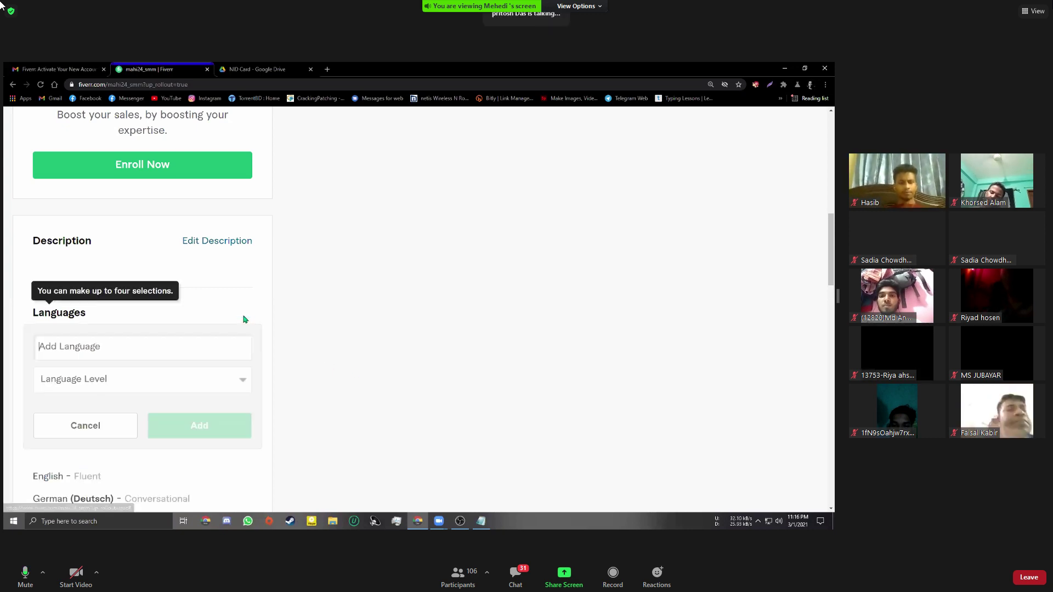
text(Fre)
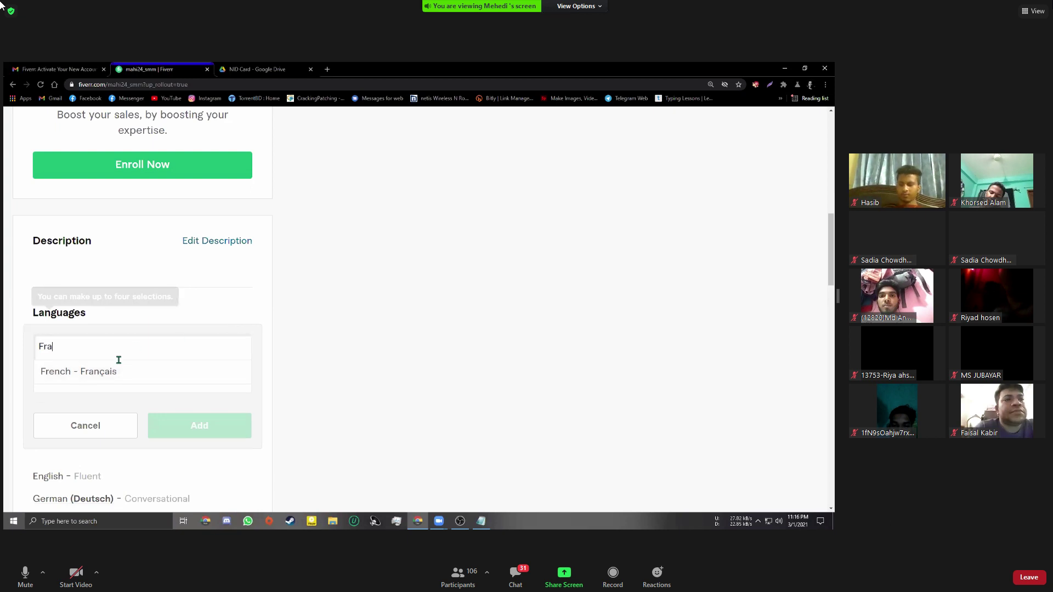
click(113, 372)
click(119, 379)
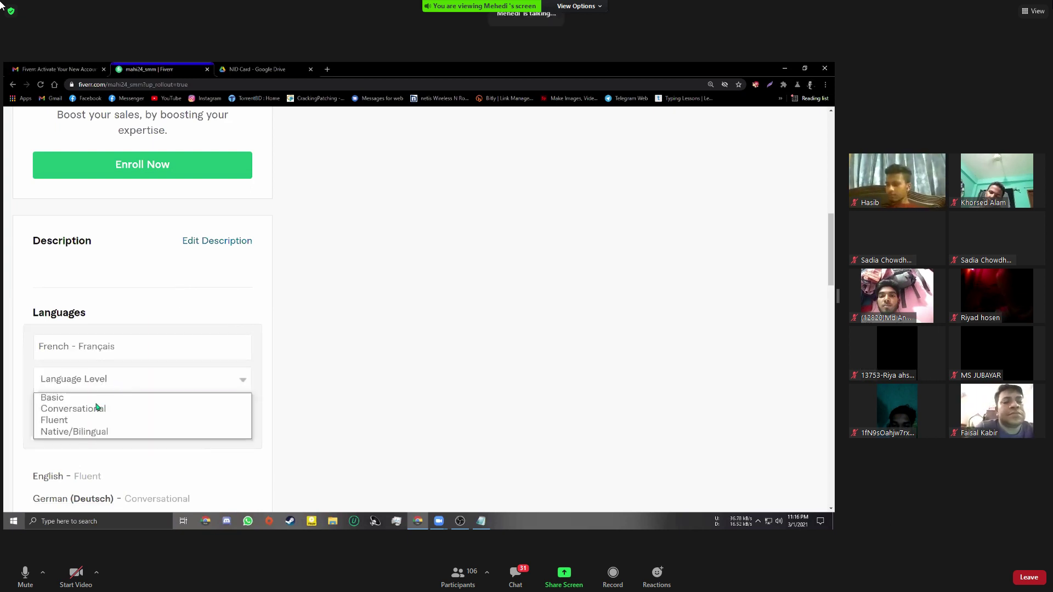
click(96, 407)
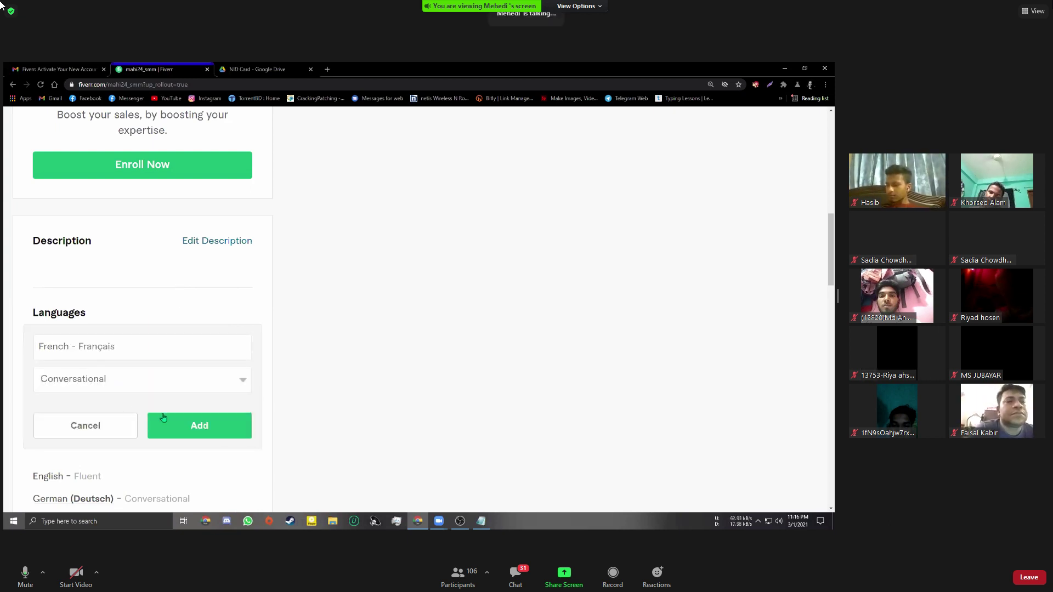
click(188, 426)
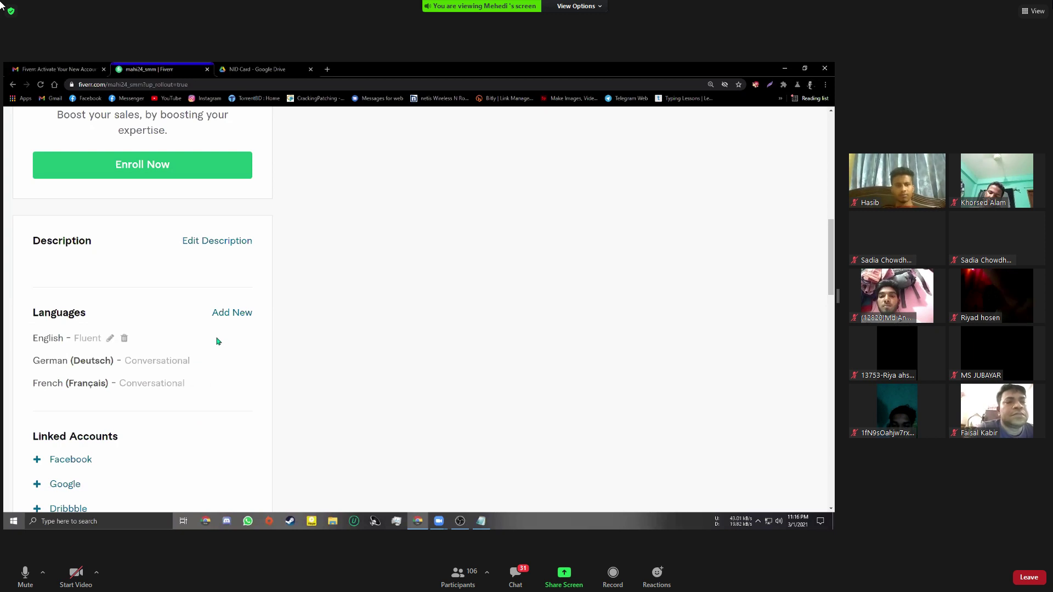
Add Italian - Italiano at Conversational level to the languages
click(246, 317)
text(Ita)
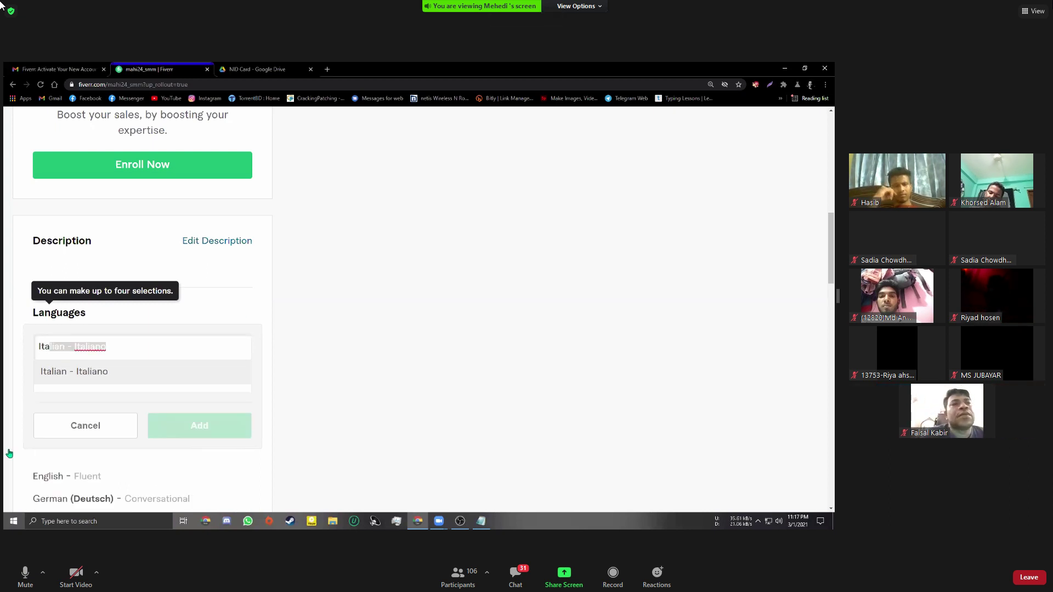
click(87, 371)
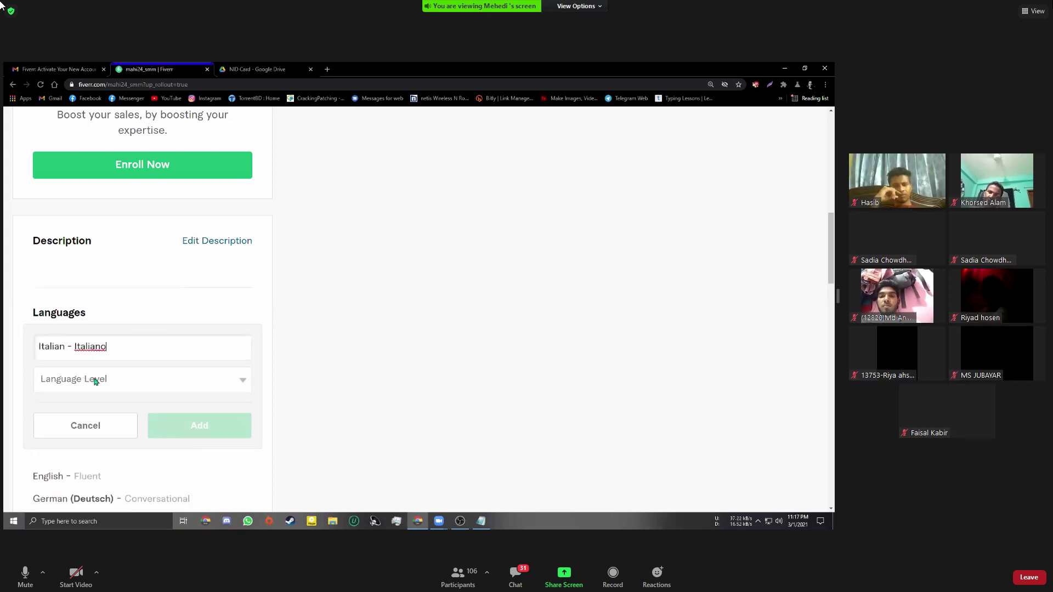
click(69, 379)
click(84, 412)
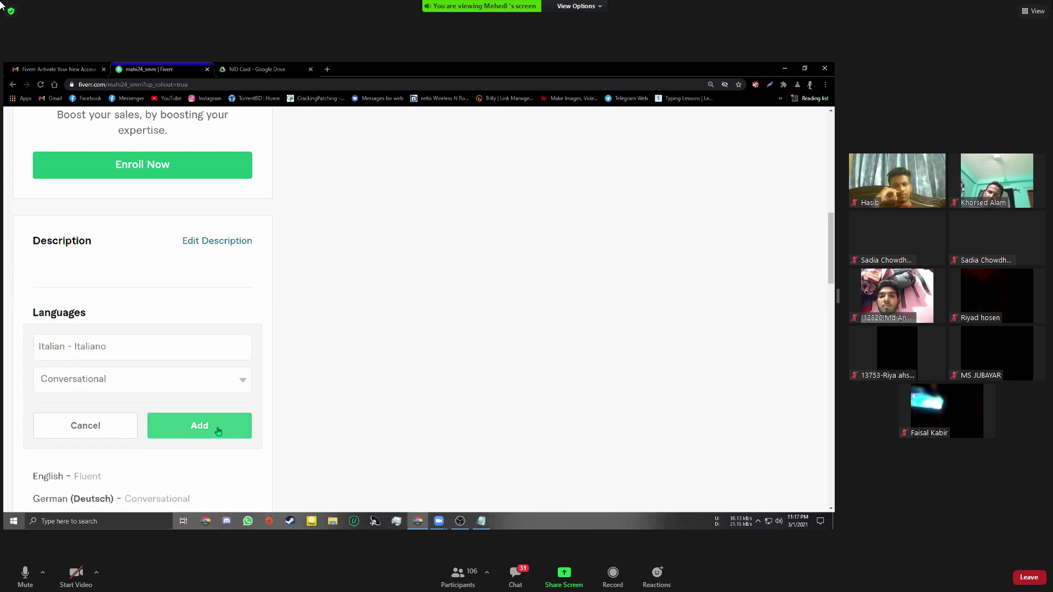
click(209, 416)
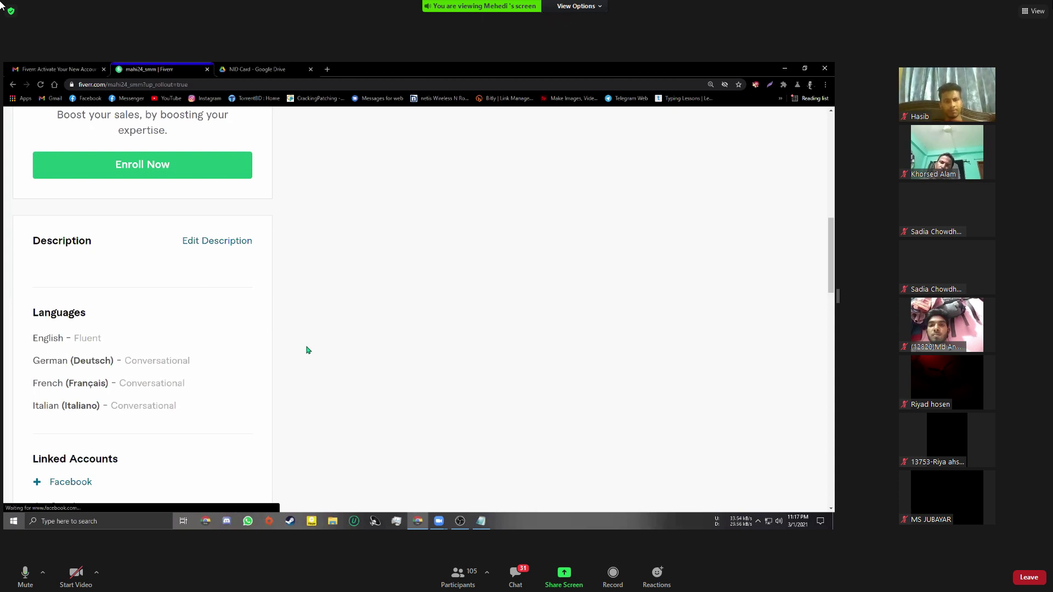
scroll(308, 351, down, 5)
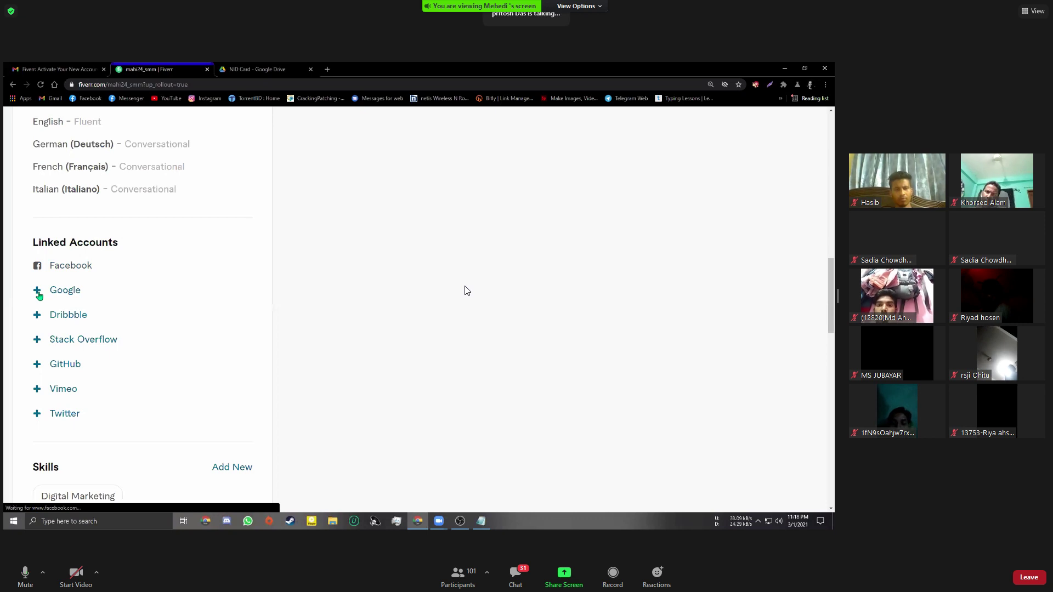
Choose + Google under Linked Accounts and pick the first Google account offered
click(38, 297)
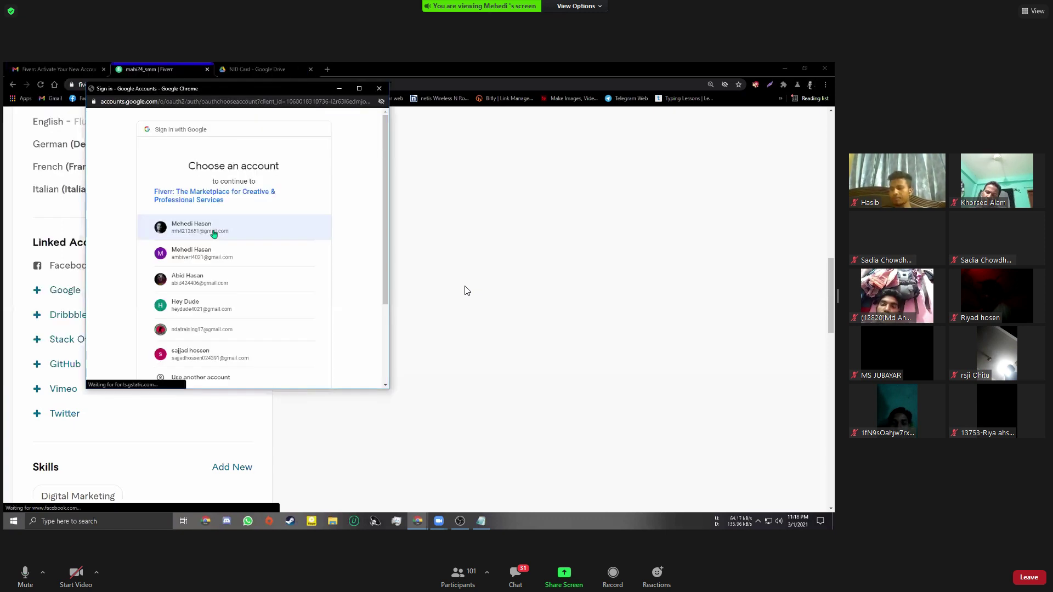
click(214, 233)
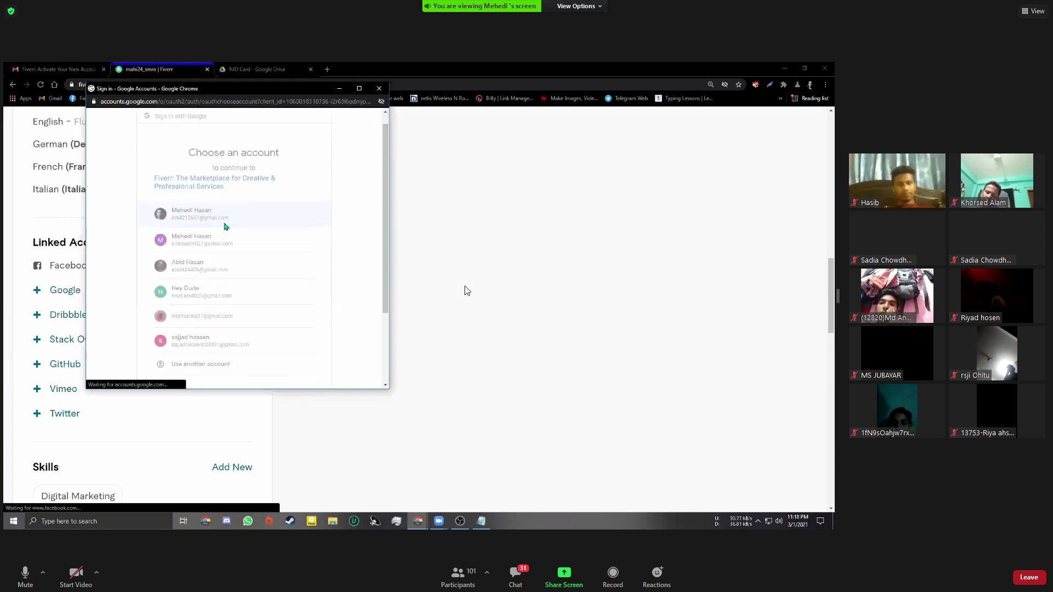
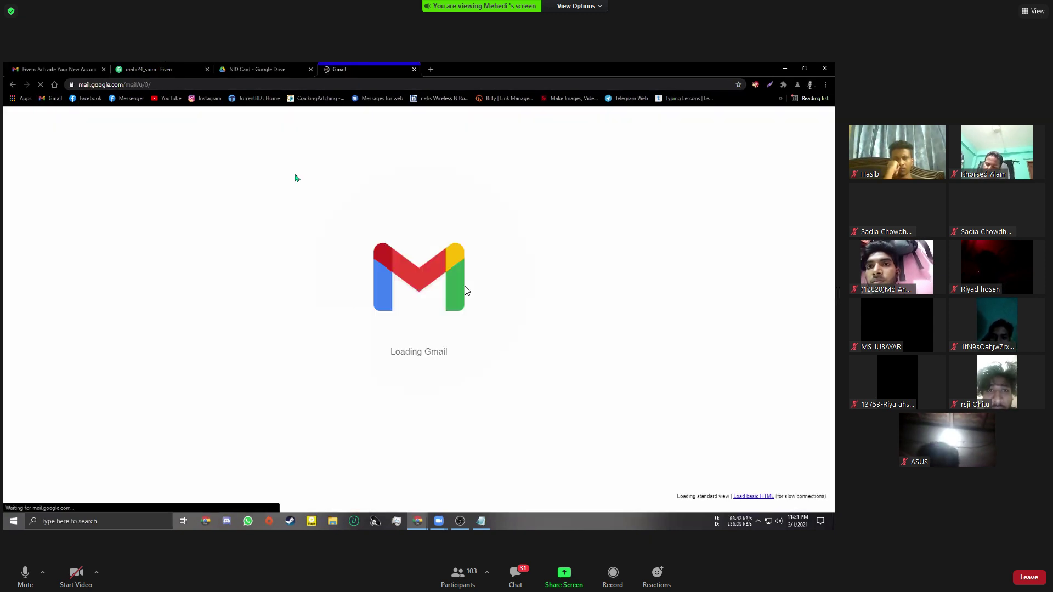
Close the NID Card Google Drive page and open the GitHub email-verification message in Gmail
middle_click(267, 70)
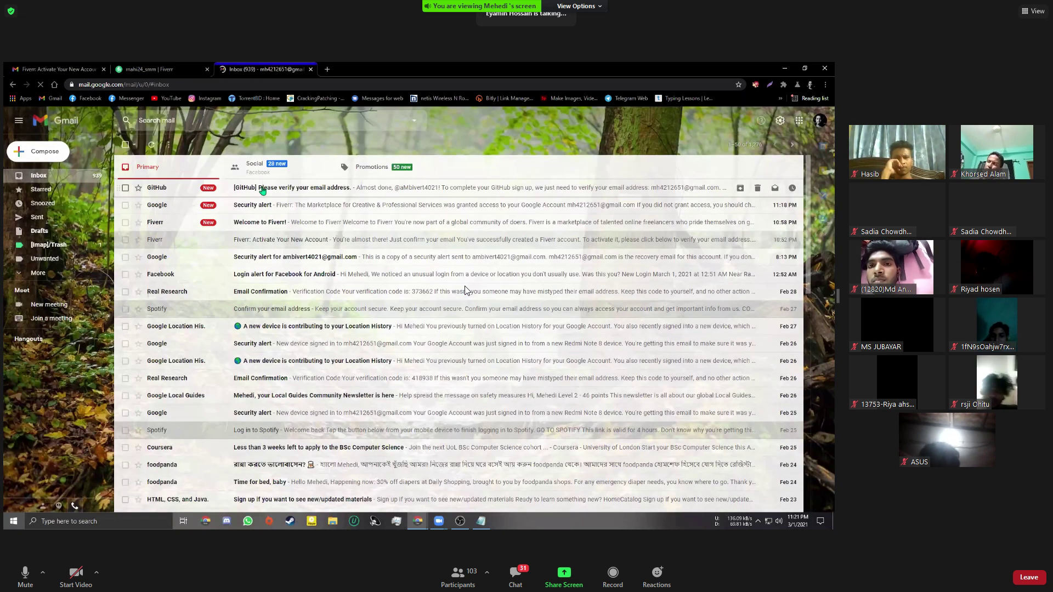
click(263, 190)
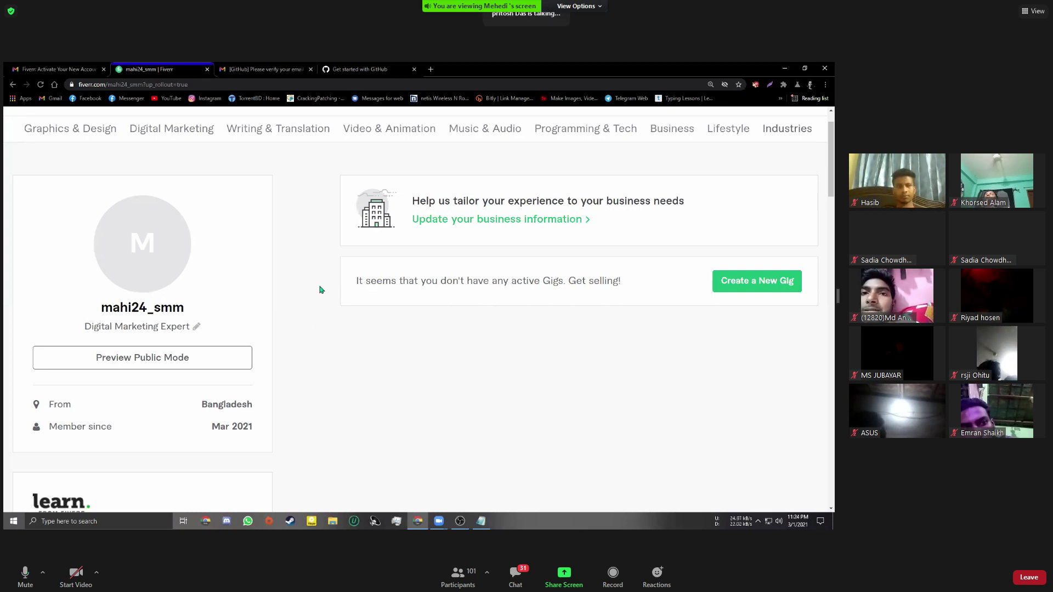
scroll(317, 291, down, 3)
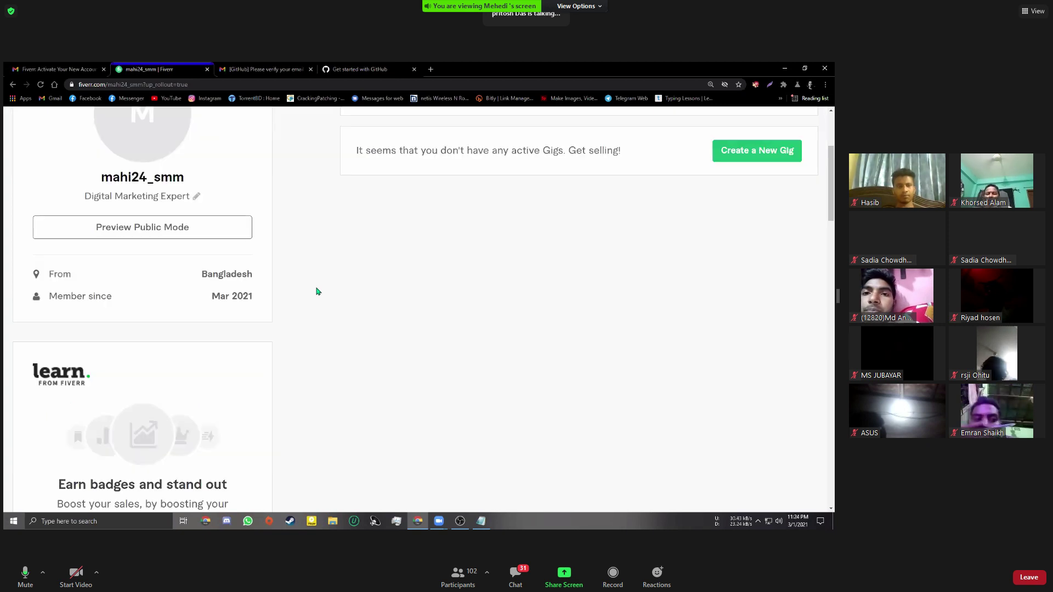
scroll(317, 291, down, 5)
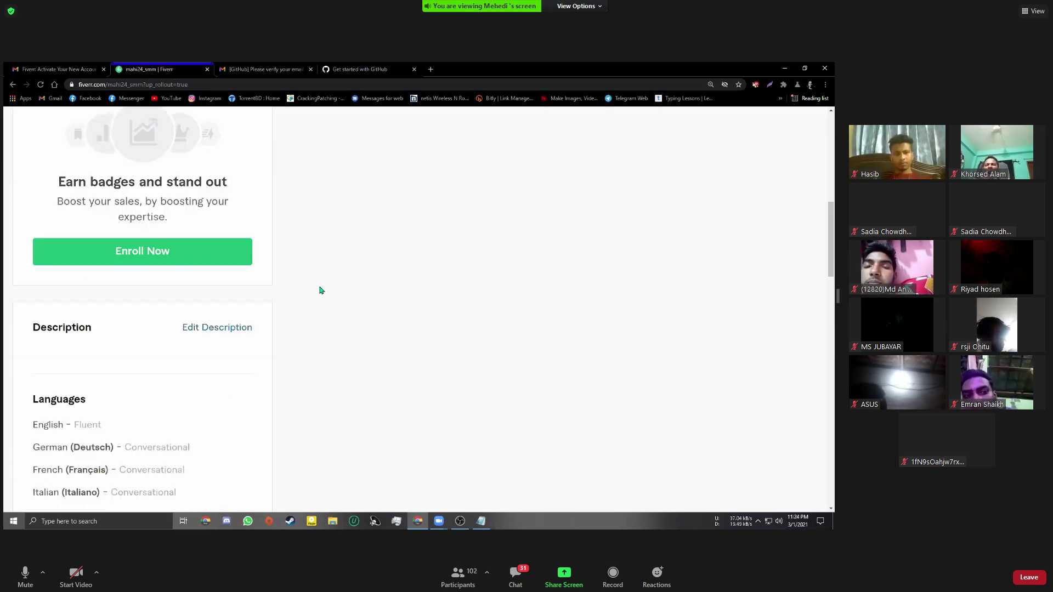
scroll(321, 290, down, 1)
scroll(321, 290, down, 1)
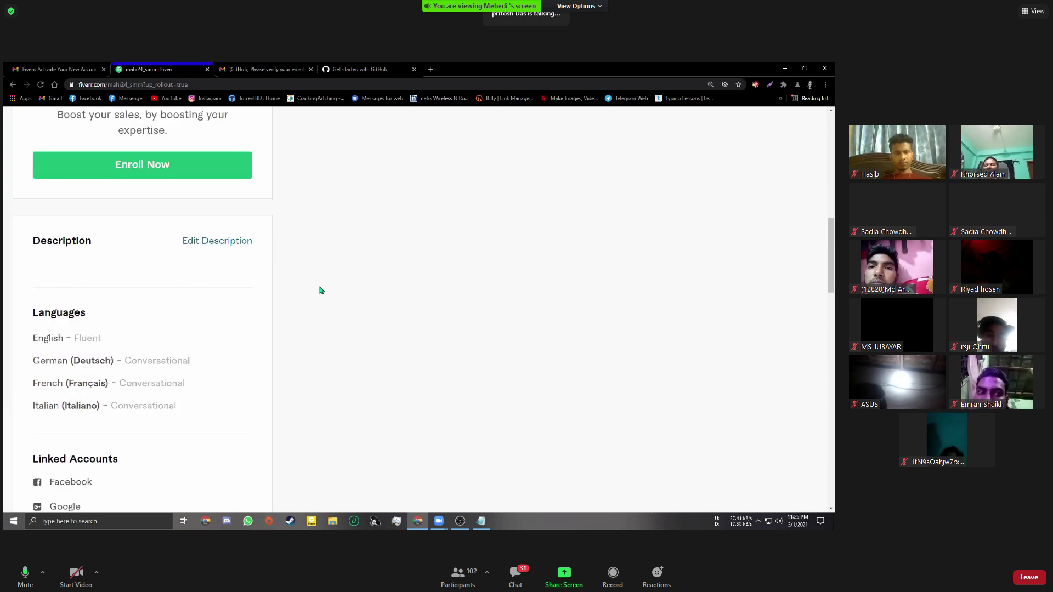
click(245, 249)
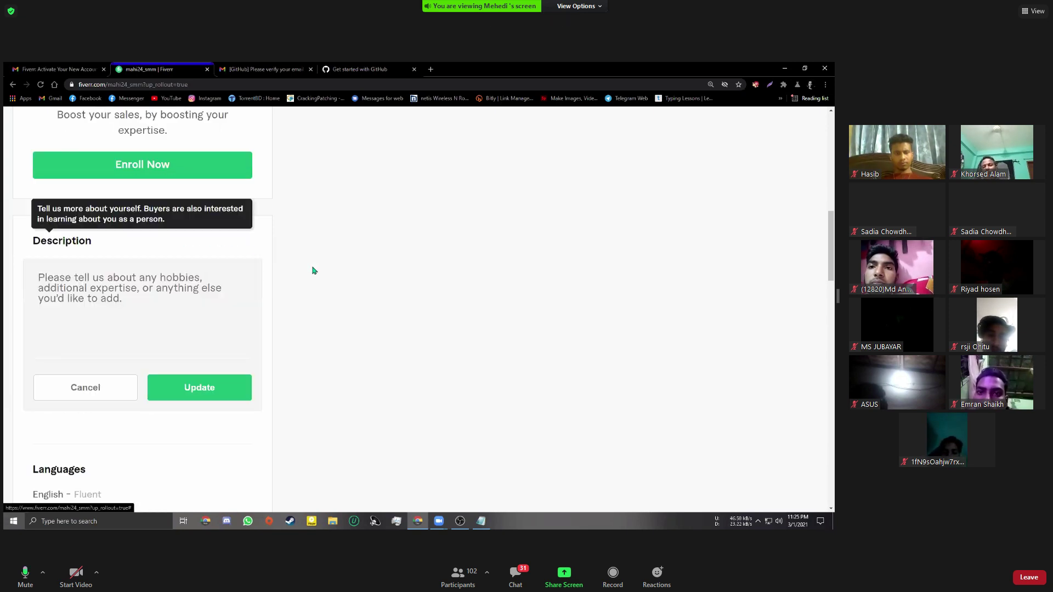
scroll(165, 330, down, 1)
click(96, 343)
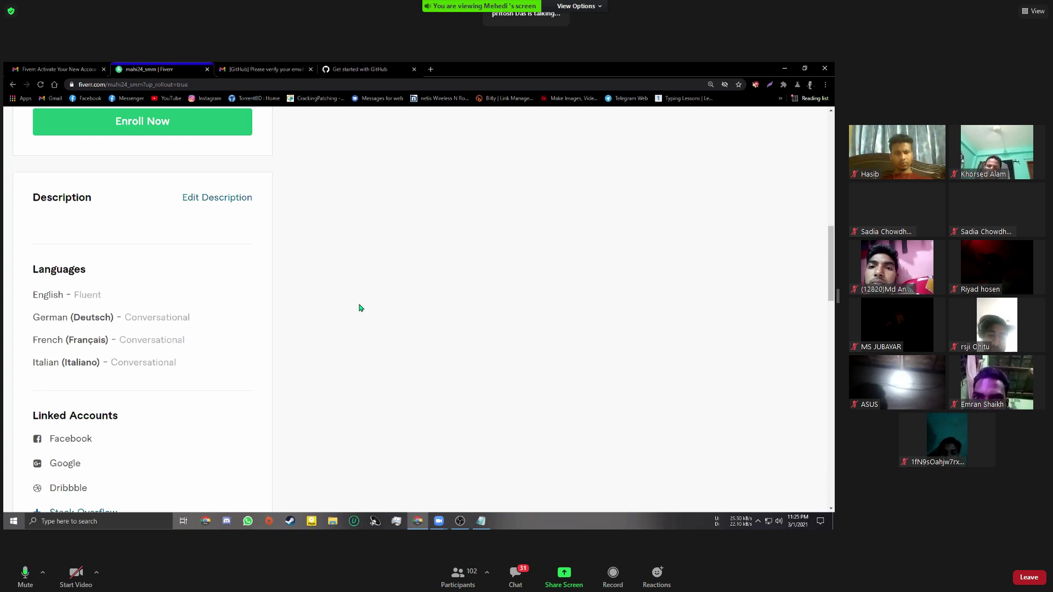
scroll(360, 308, down, 1)
scroll(360, 308, down, 1)
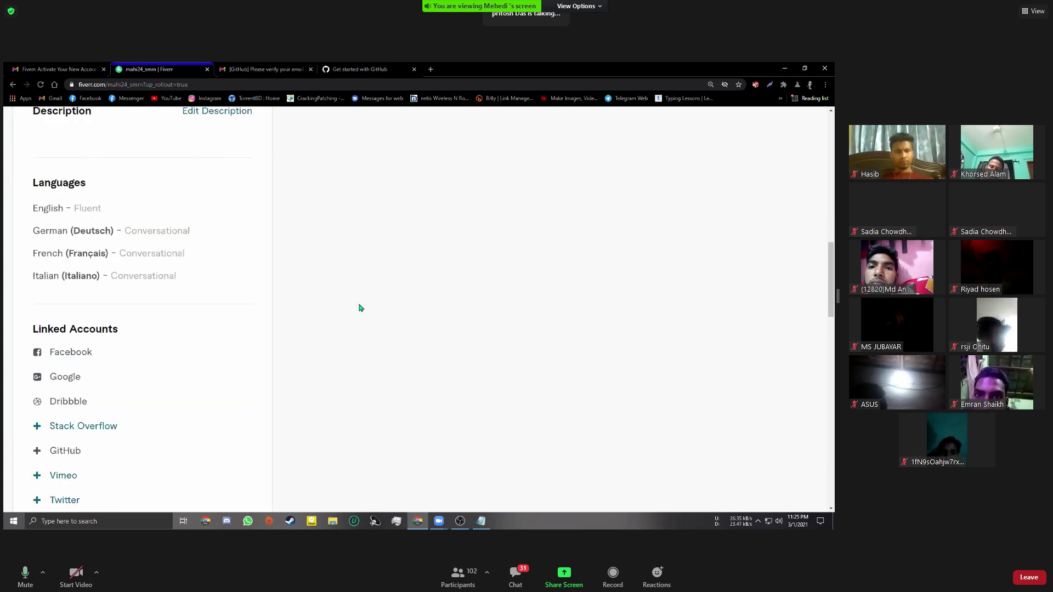
scroll(361, 308, down, 1)
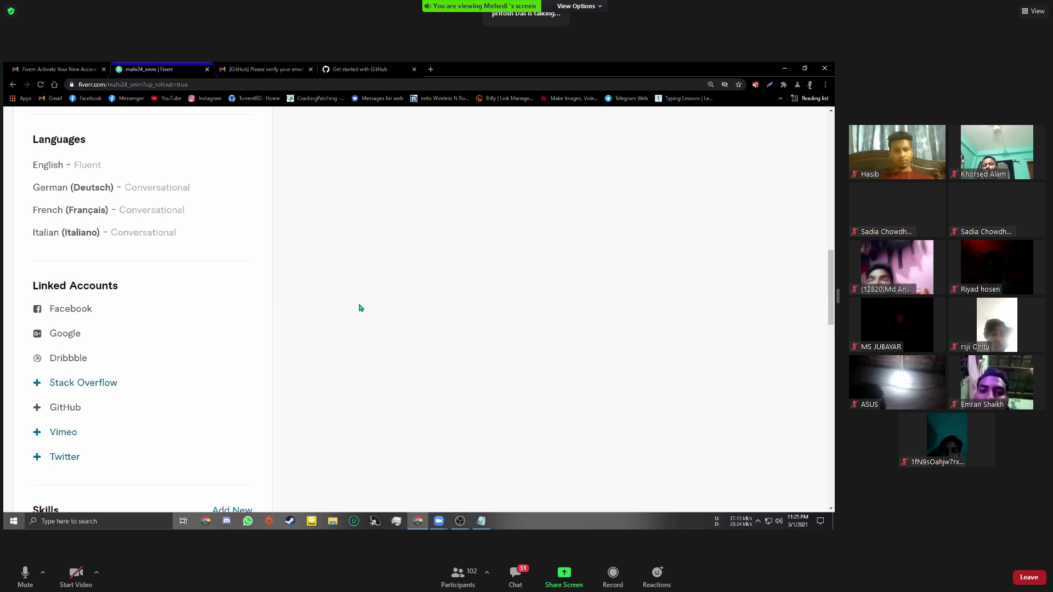
scroll(360, 308, down, 4)
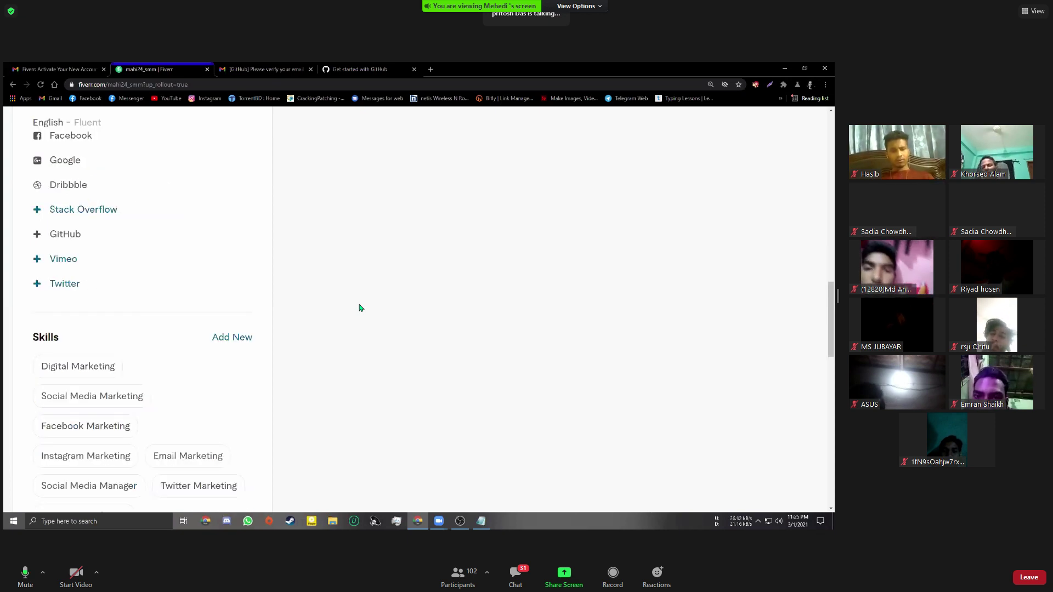
scroll(360, 308, down, 2)
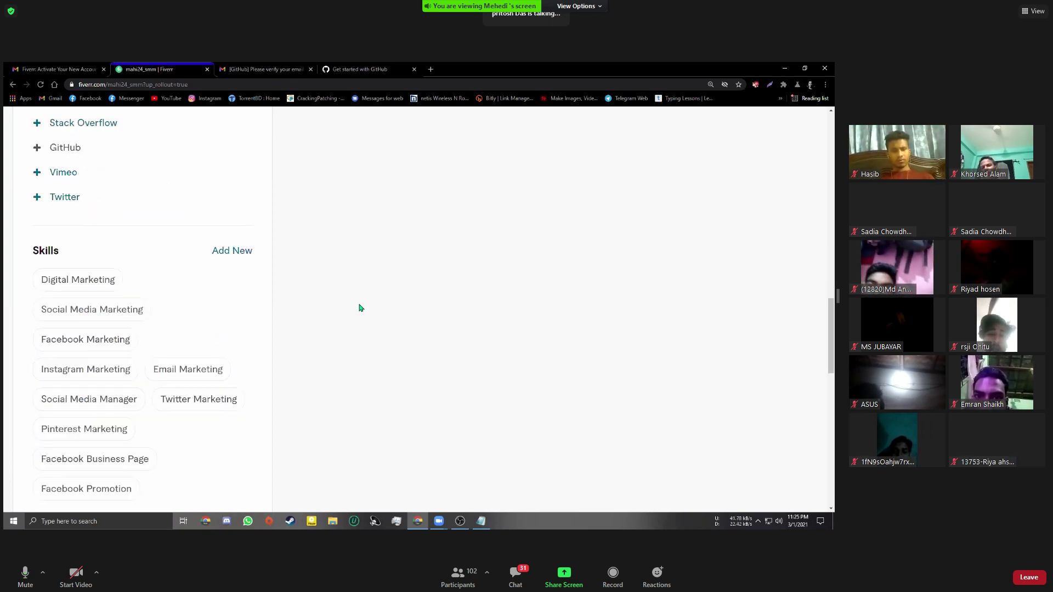
scroll(360, 307, down, 1)
scroll(360, 307, down, 2)
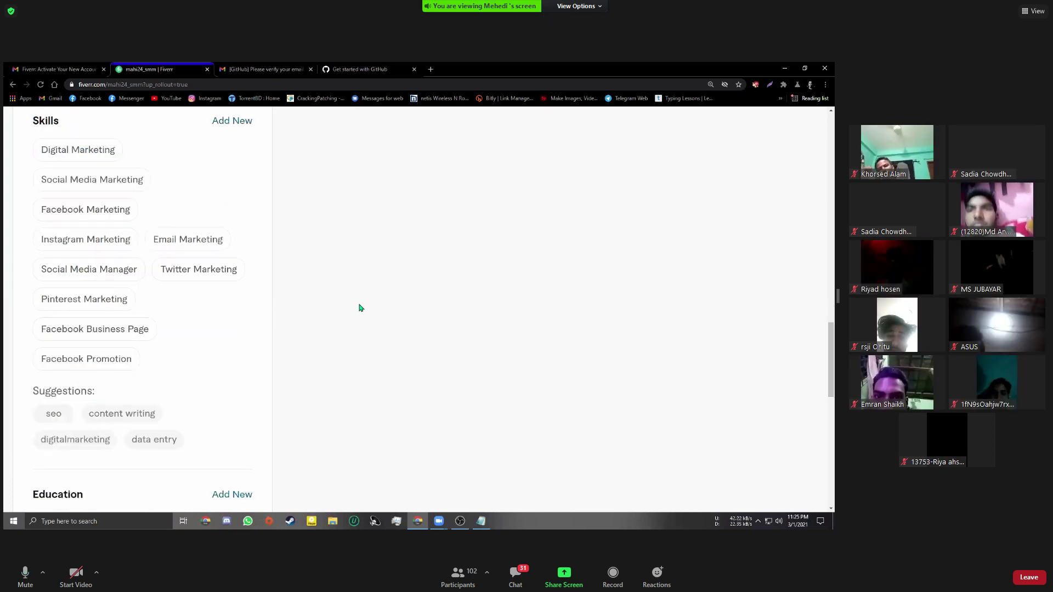
scroll(360, 308, down, 2)
scroll(360, 308, down, 1)
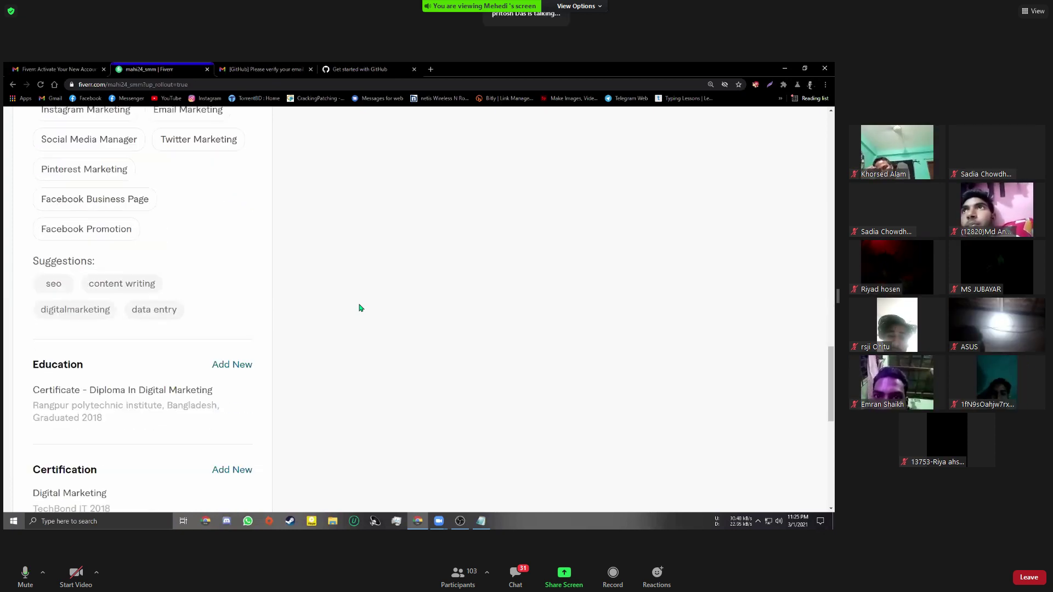
scroll(361, 308, down, 2)
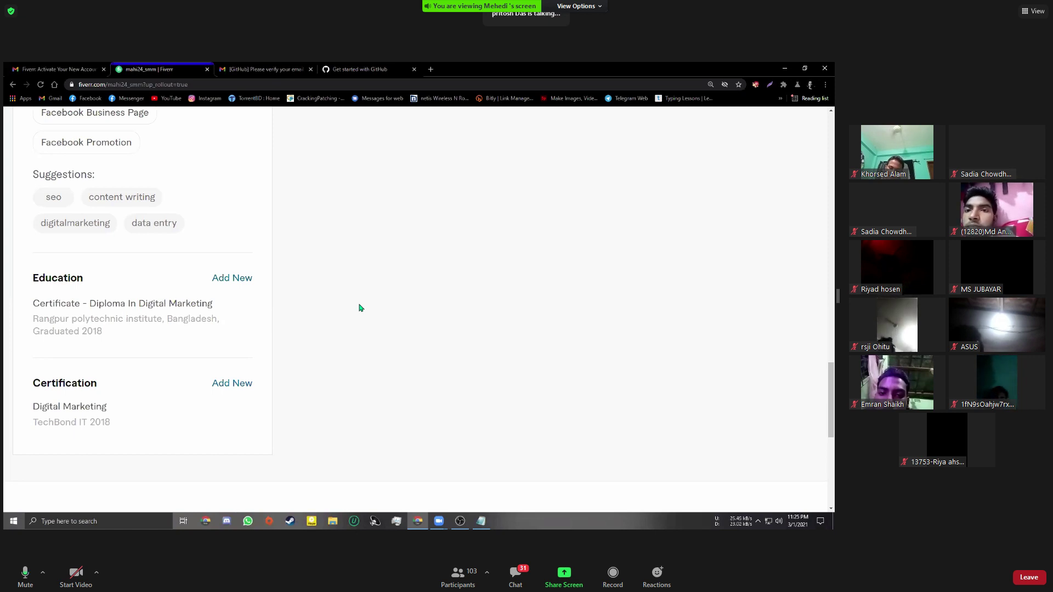
scroll(360, 308, up, 1)
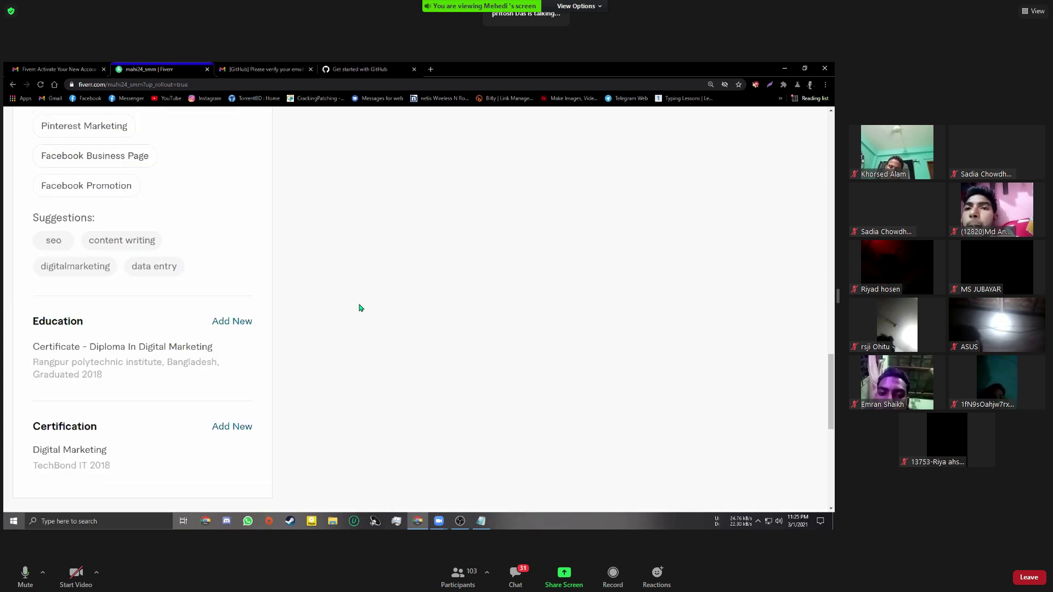
scroll(360, 308, down, 1)
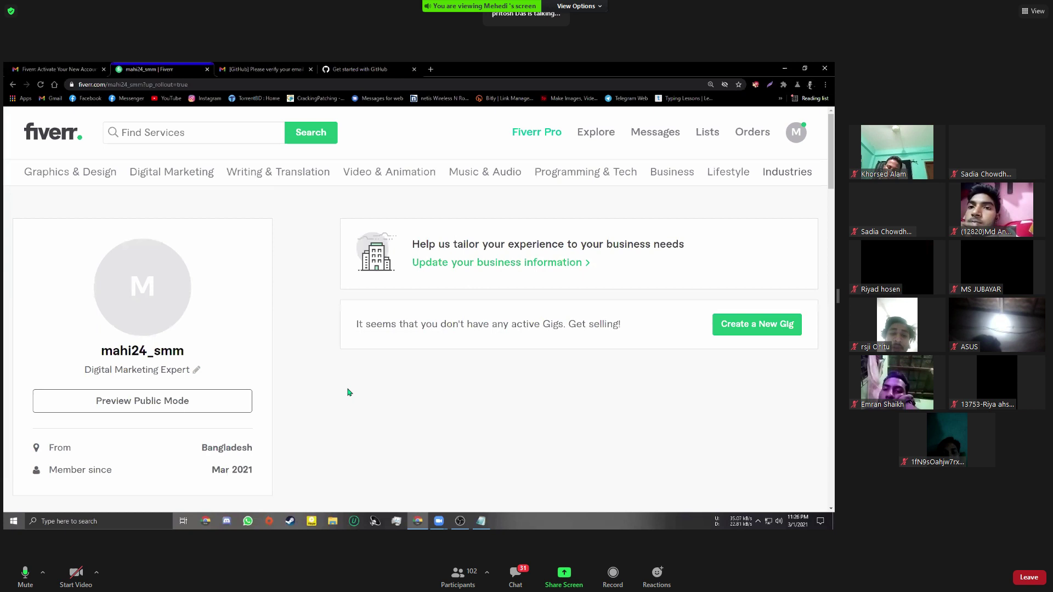
Check the account menu, then highlight the 'no active Gigs' message and the word 'selling!'
click(798, 133)
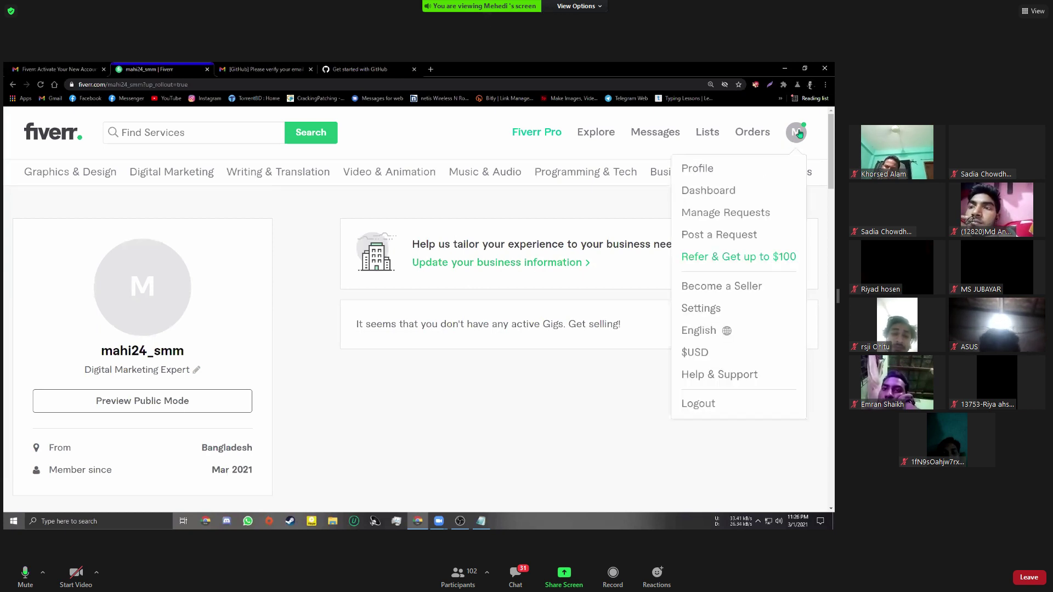
click(473, 389)
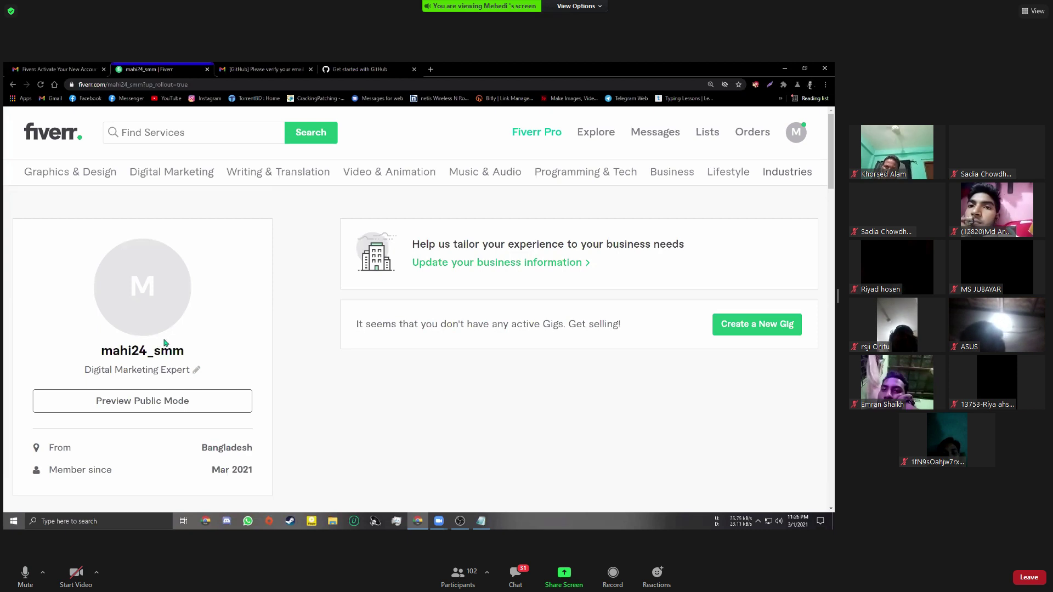
mouse_move(189, 329)
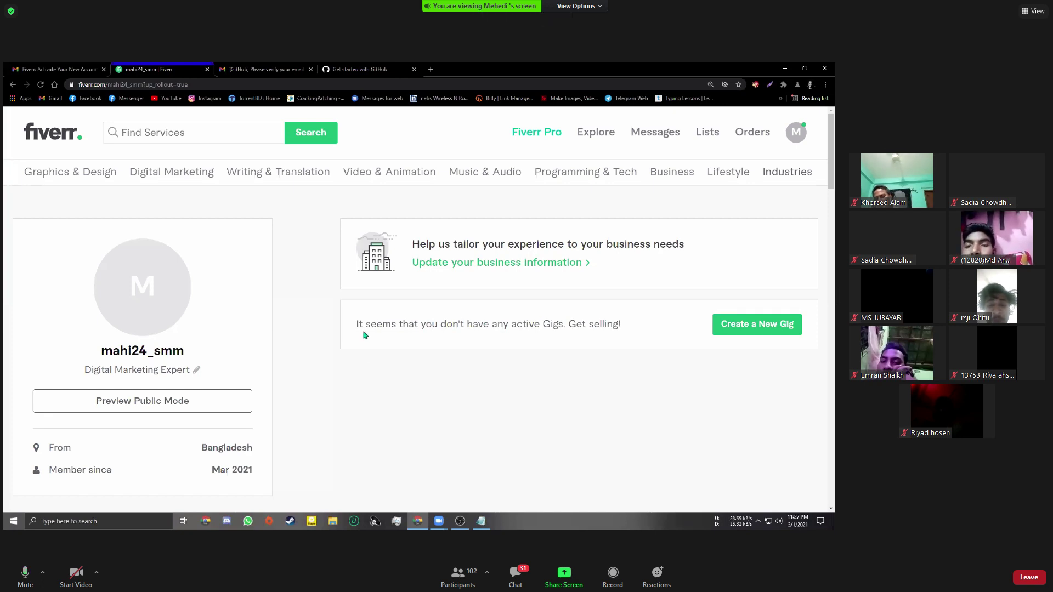
drag(356, 325, 631, 314)
click(624, 321)
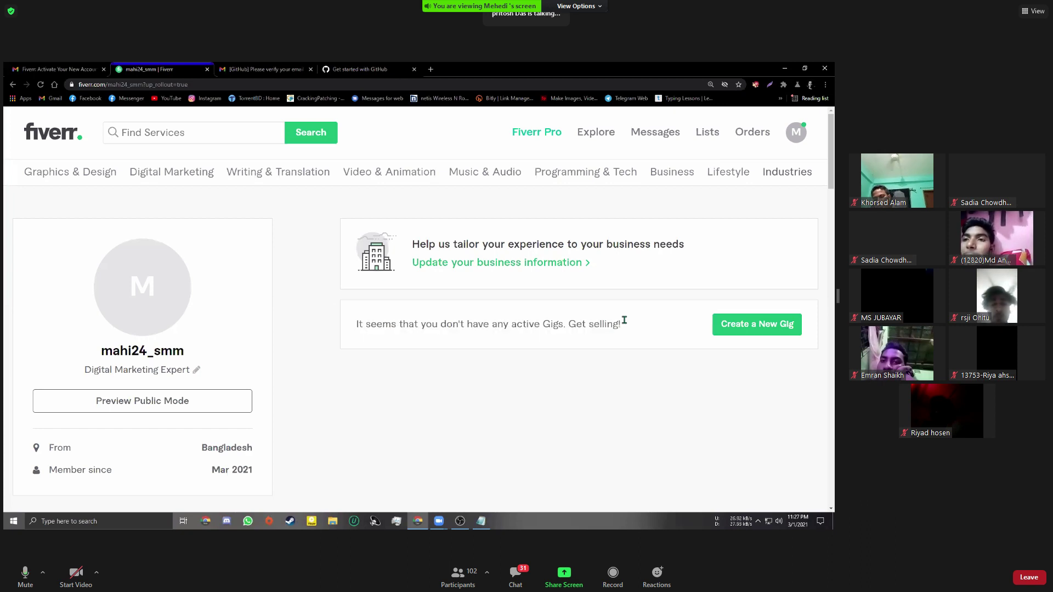
double_click(609, 327)
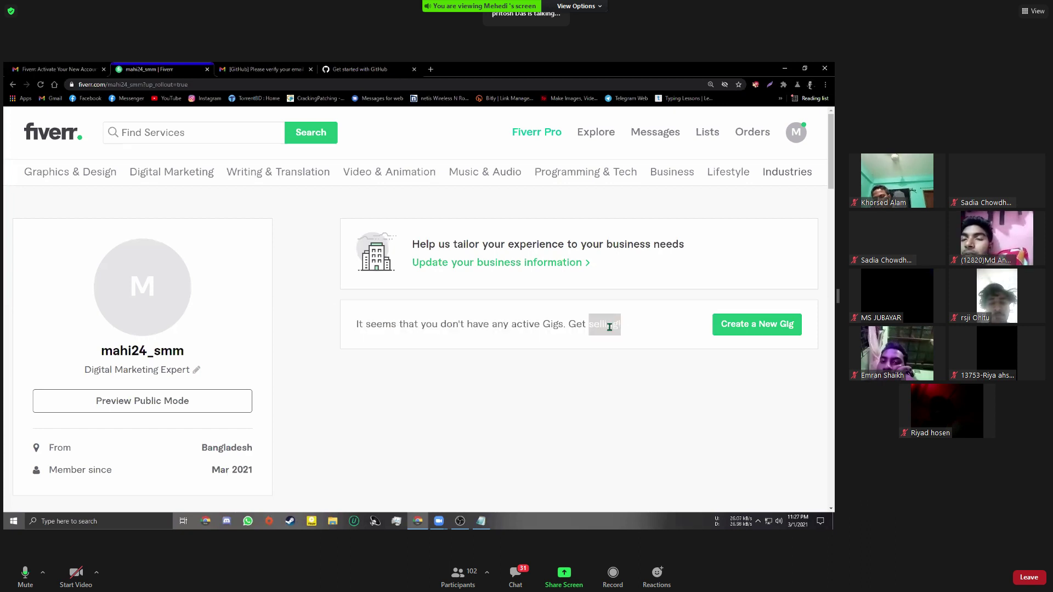
click(583, 349)
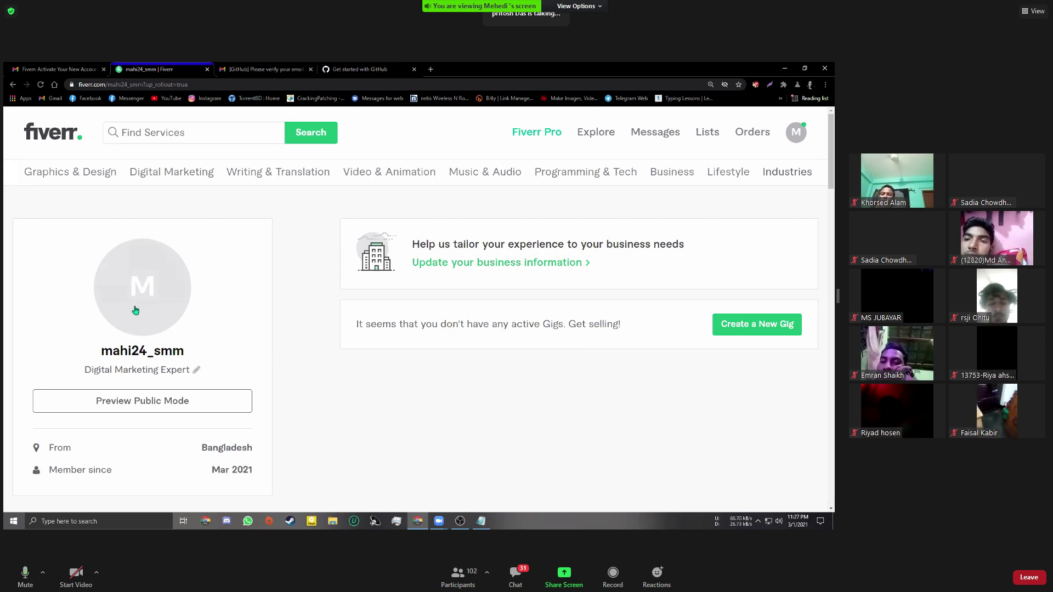
mouse_move(141, 298)
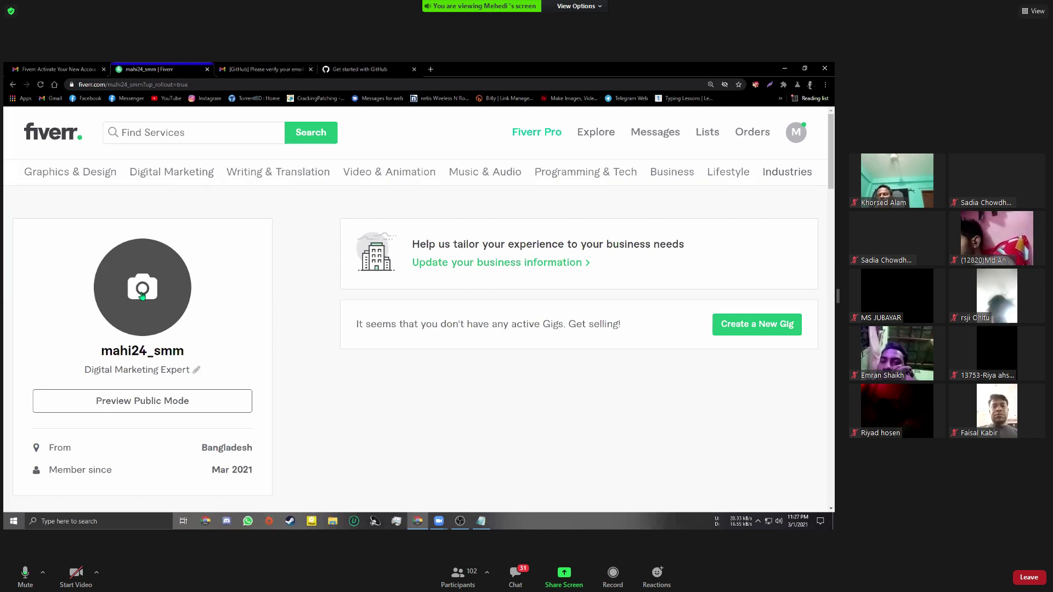
click(170, 307)
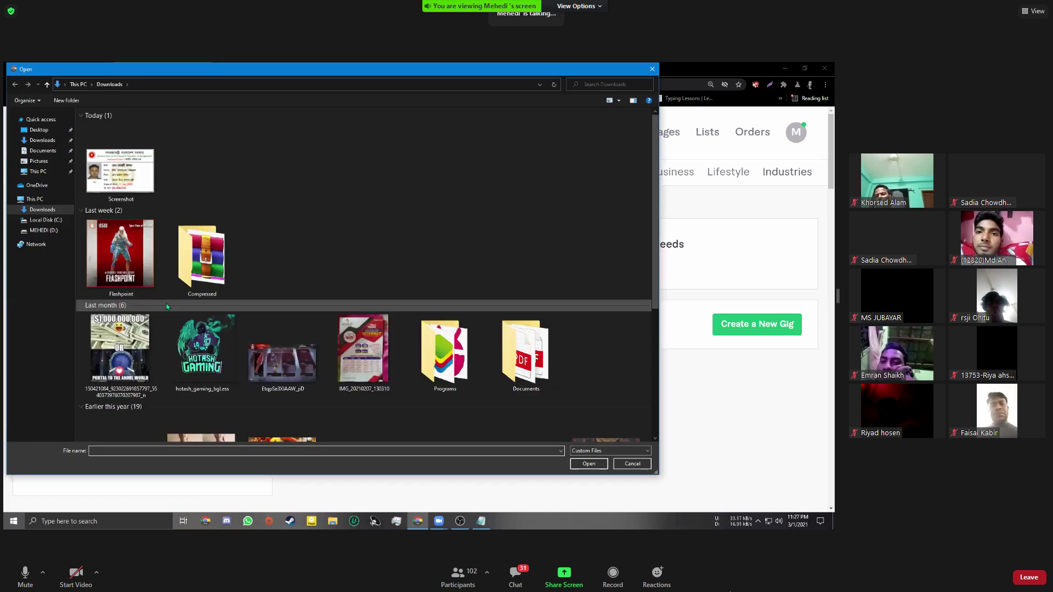
scroll(168, 306, down, 3)
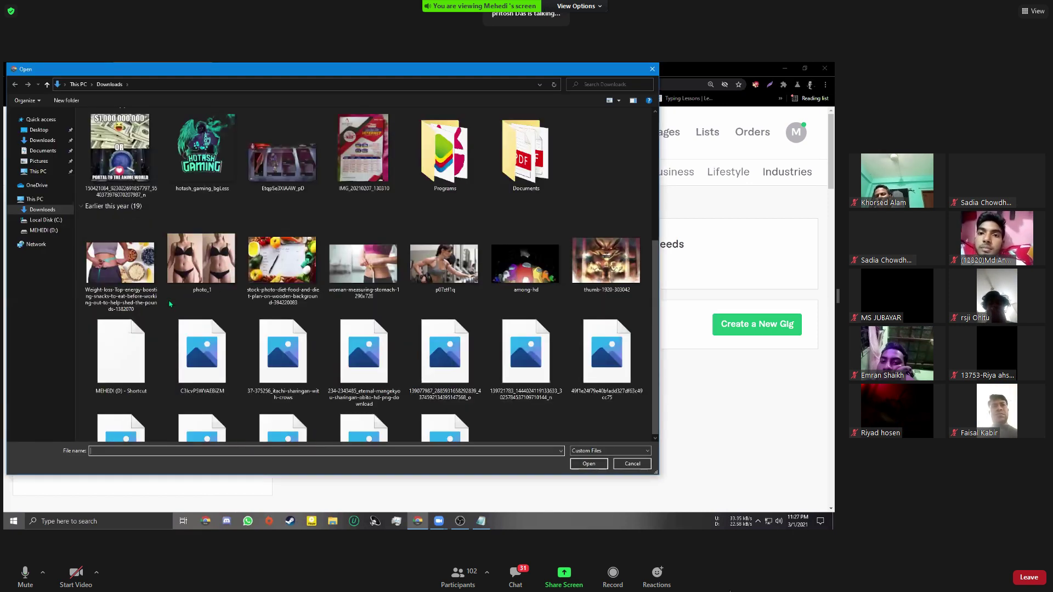
scroll(169, 303, down, 2)
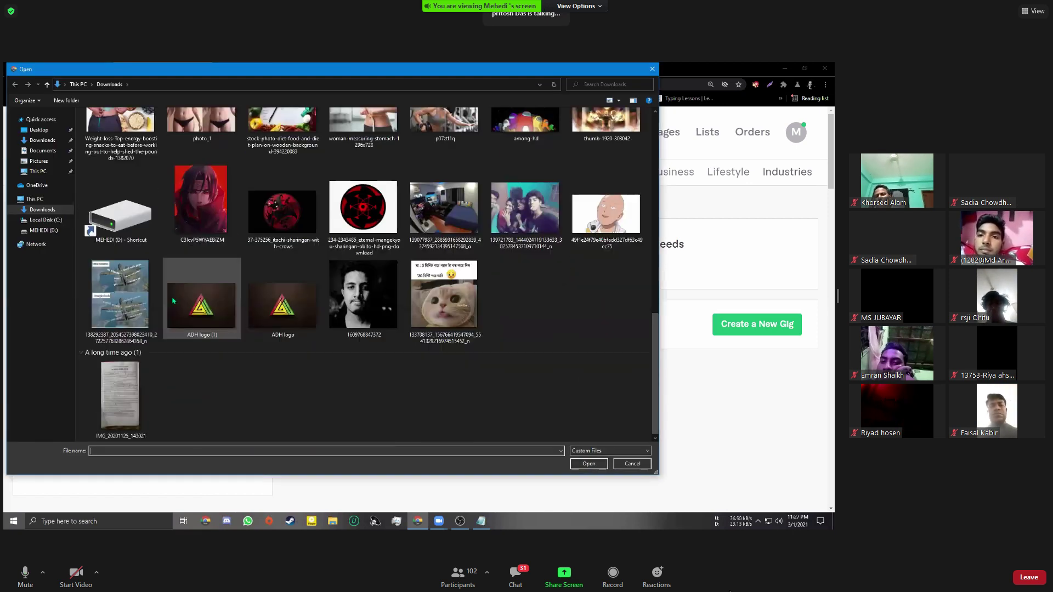
double_click(363, 292)
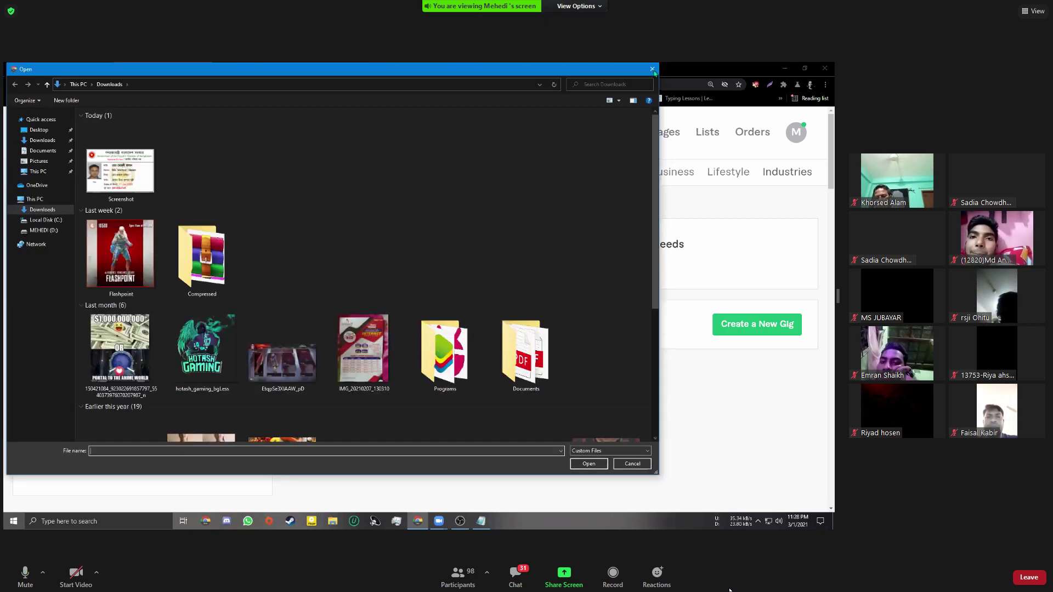
key(Escape)
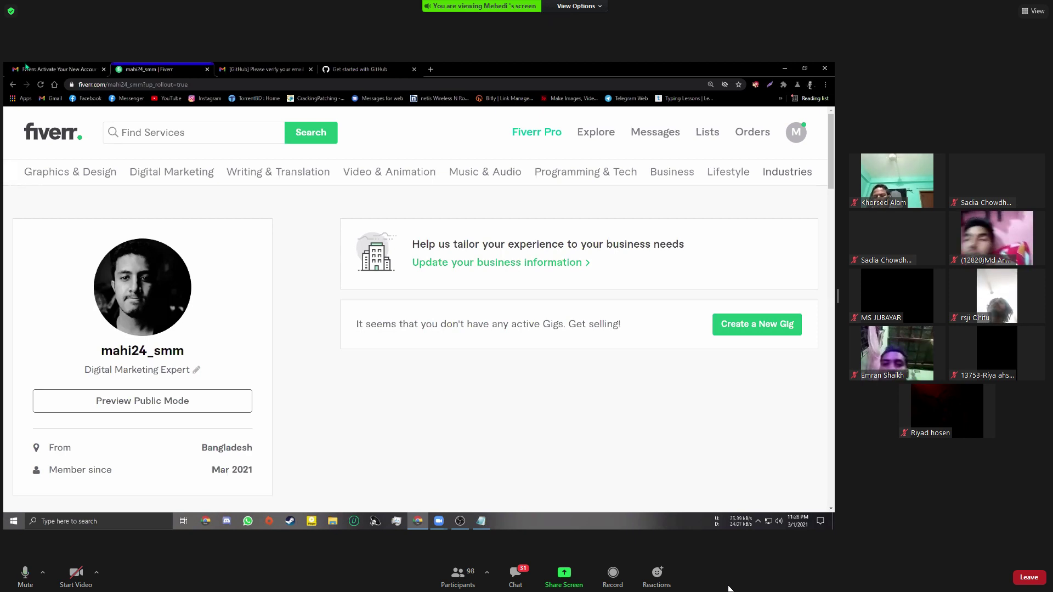
Reload the Fiverr profile page and unmute the microphone with Alt+A
click(39, 86)
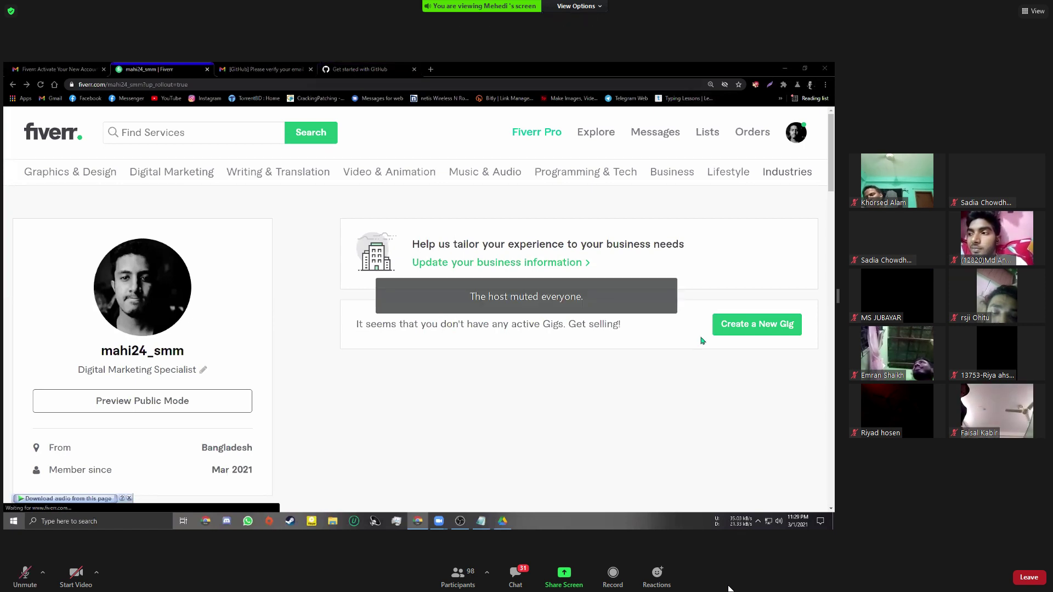
key(alt+a)
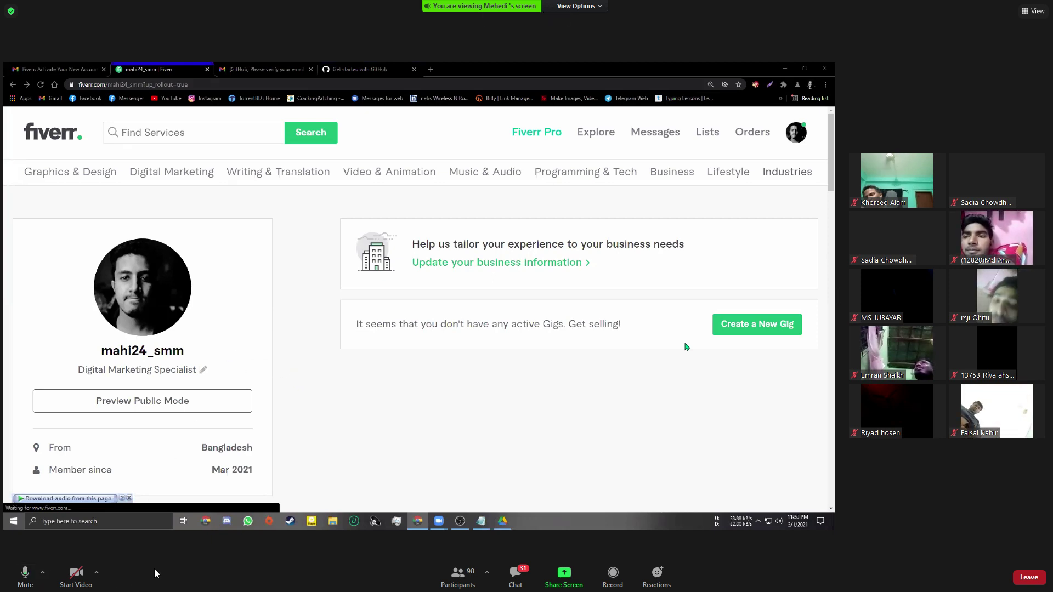
Retry unmuting past the Meeting Alert, open and close chat, then accept the host's unmute request
click(24, 575)
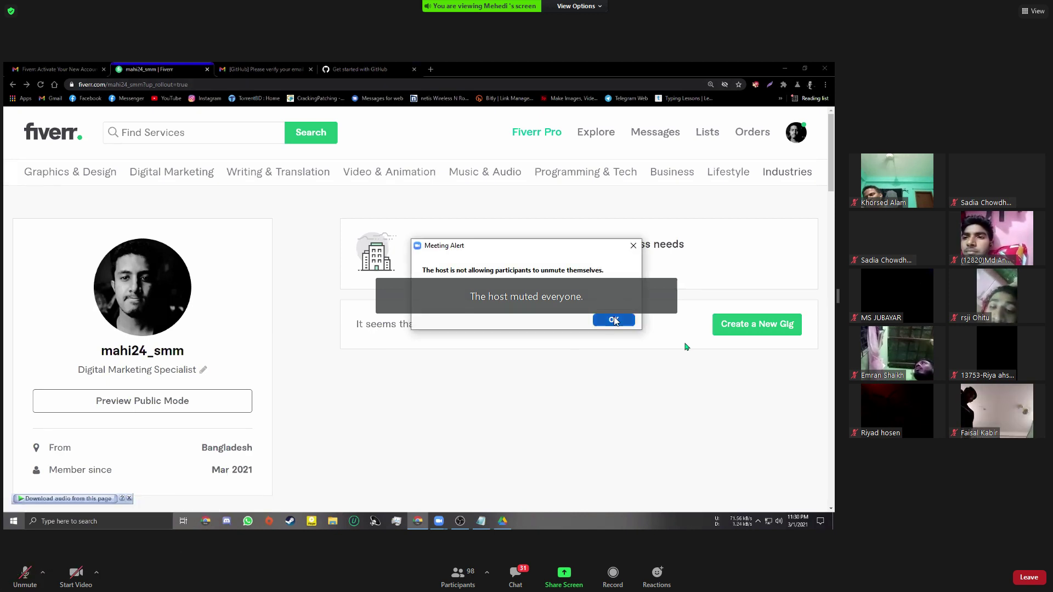
click(614, 320)
click(25, 574)
click(613, 320)
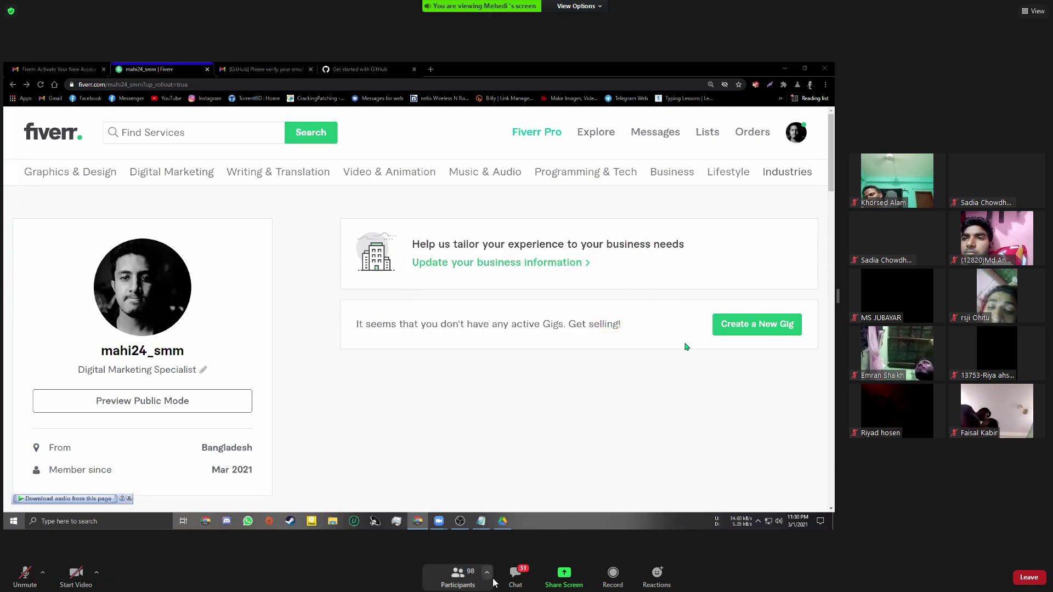
click(515, 574)
click(339, 476)
click(336, 494)
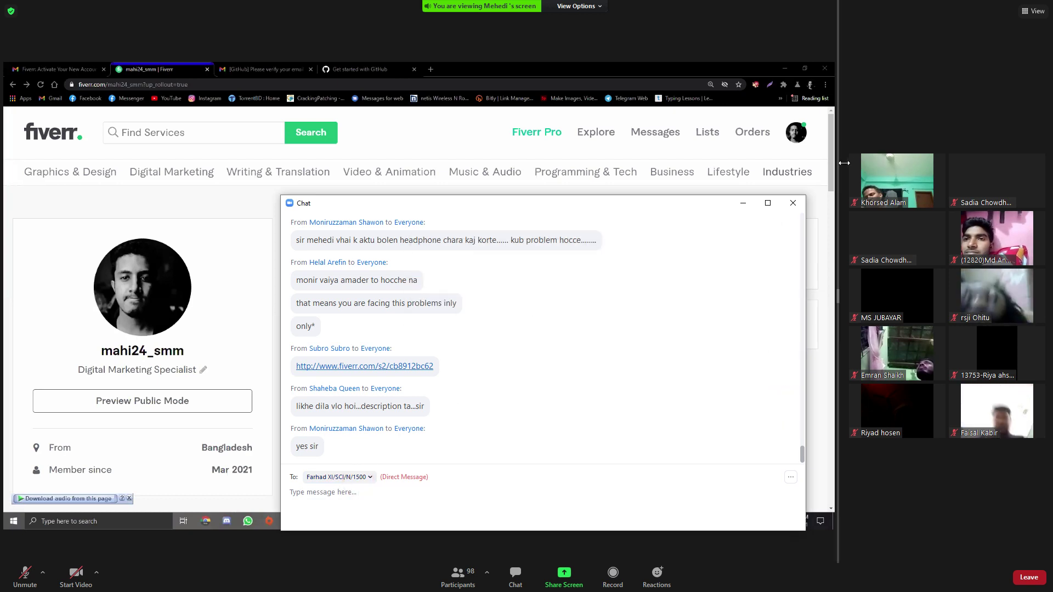
click(792, 206)
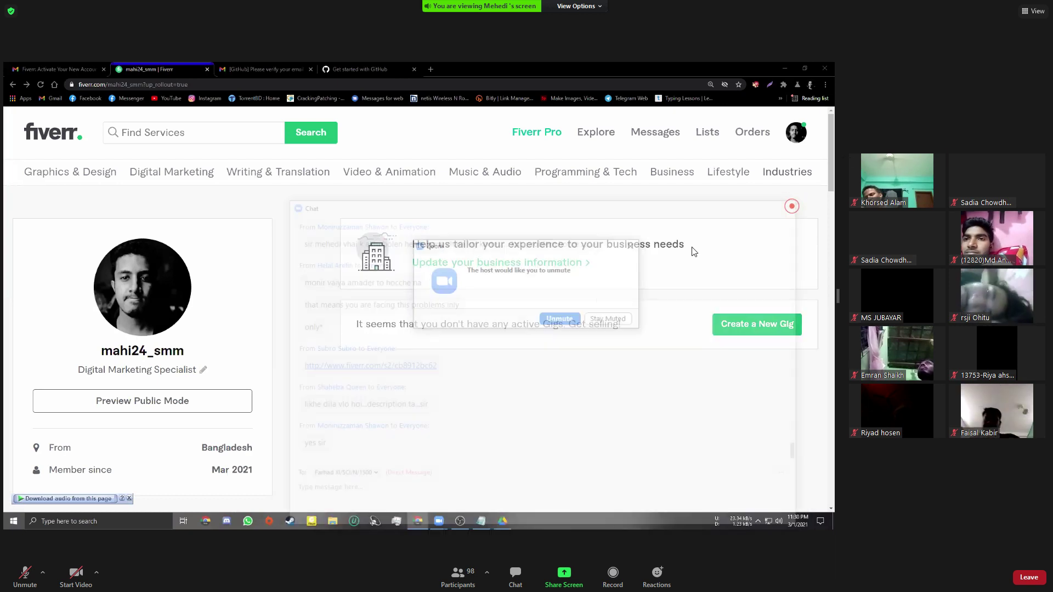
click(559, 319)
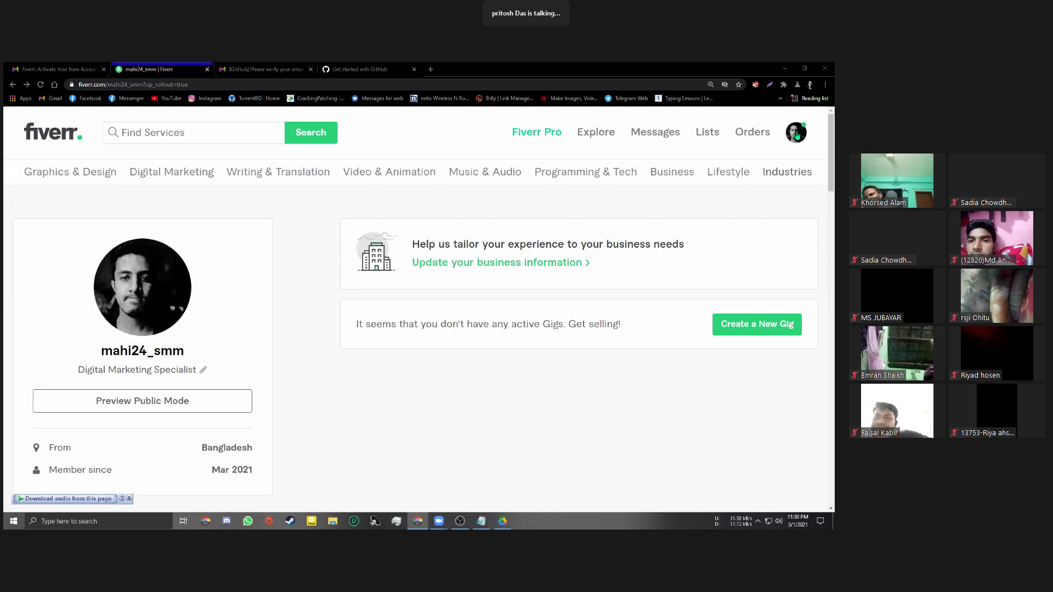
Go to Fiverr's Billing Information settings, select the Full name field, then switch to Google Drive
click(796, 134)
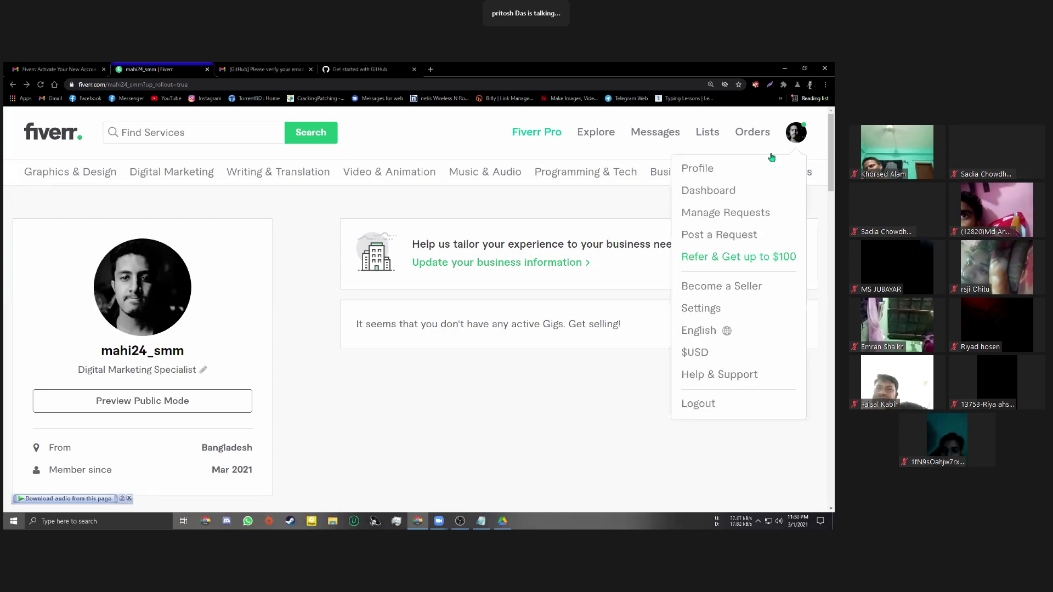
click(708, 302)
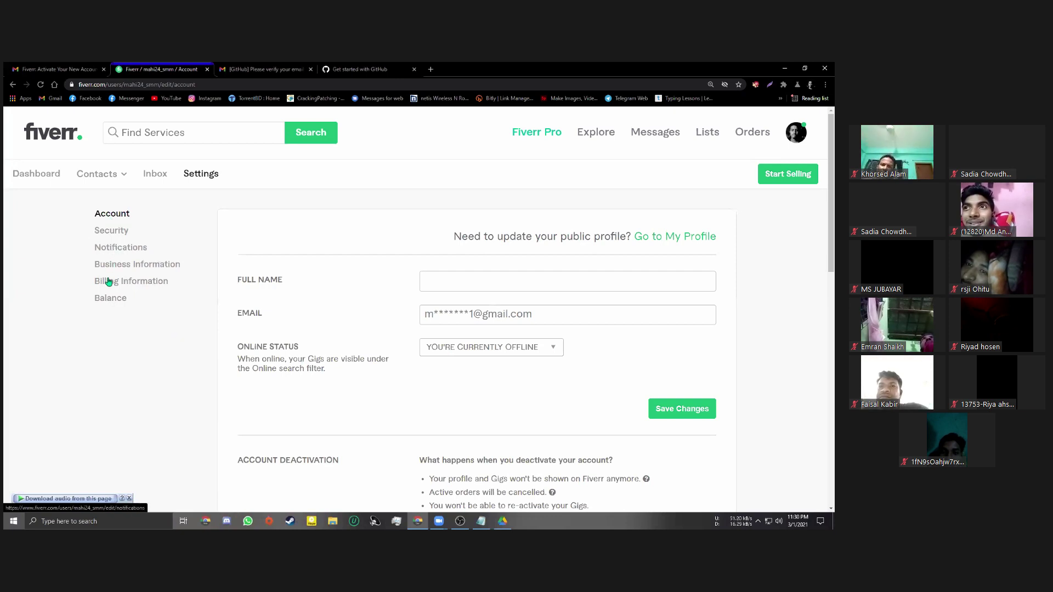
click(134, 287)
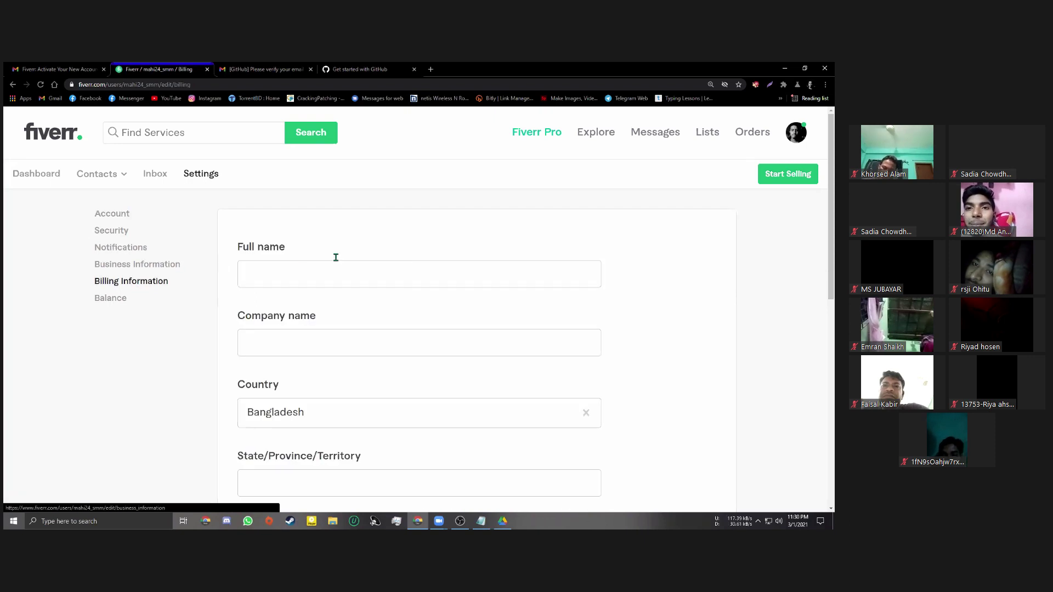
scroll(354, 258, down, 1)
scroll(354, 258, down, 1)
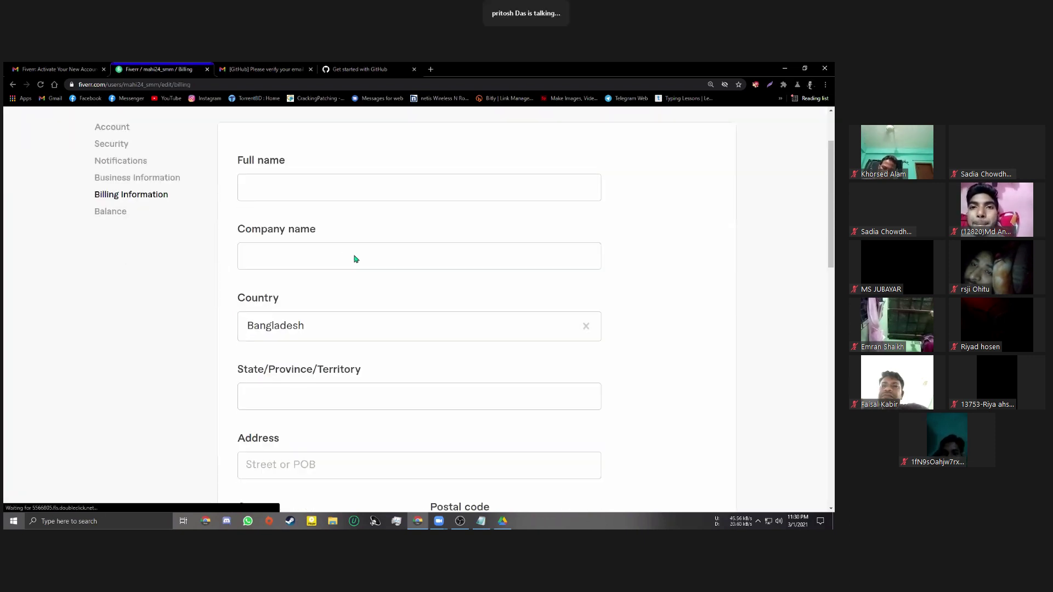
scroll(355, 237, up, 1)
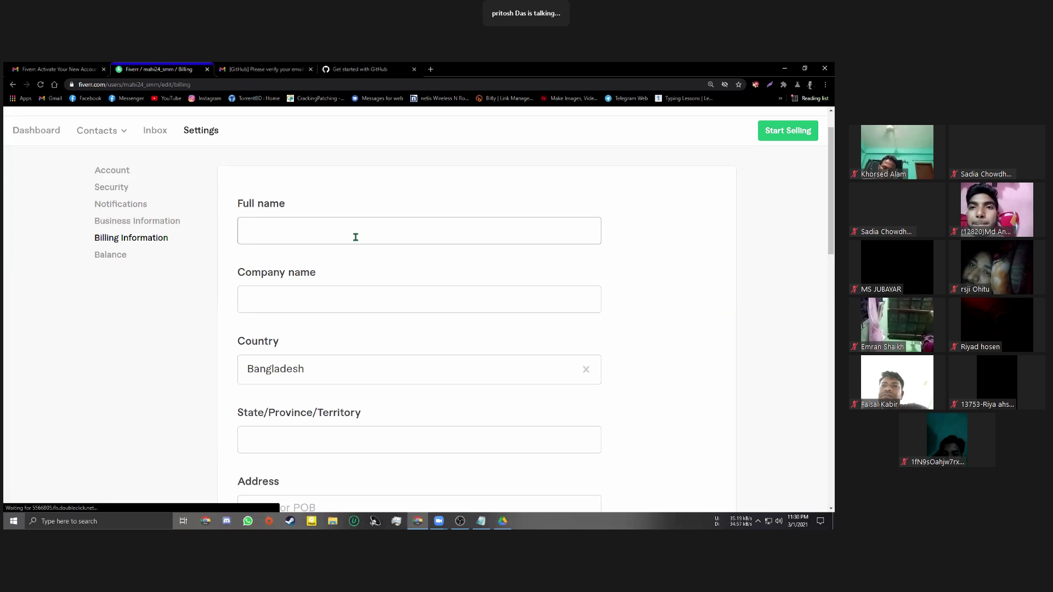
click(355, 237)
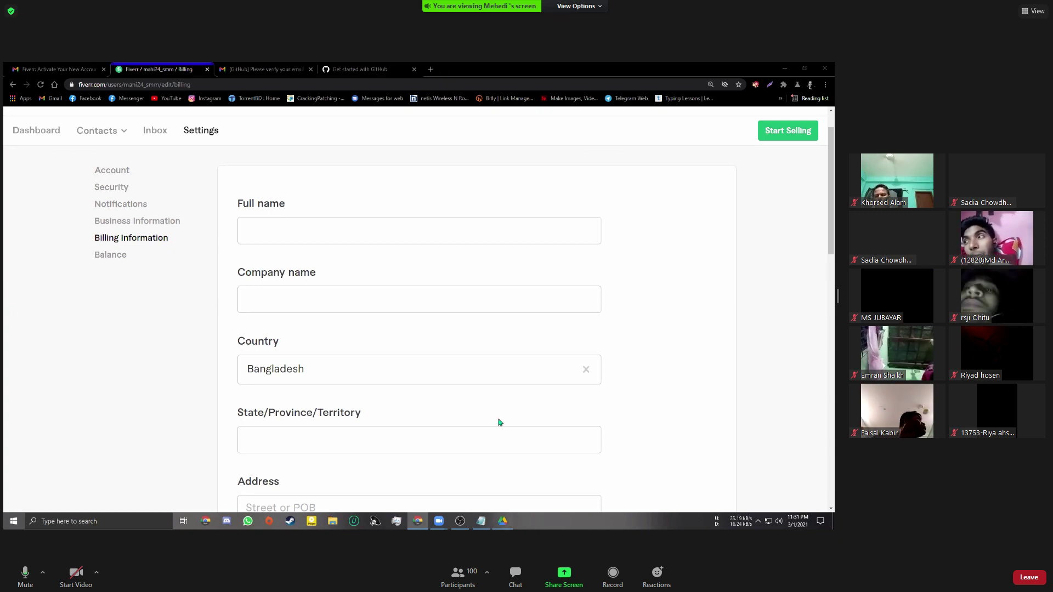
key(alt+Tab)
Open the nid PDF in Drive, zoom in, select the holder's name, and return to the billing form
scroll(359, 225, up, 1)
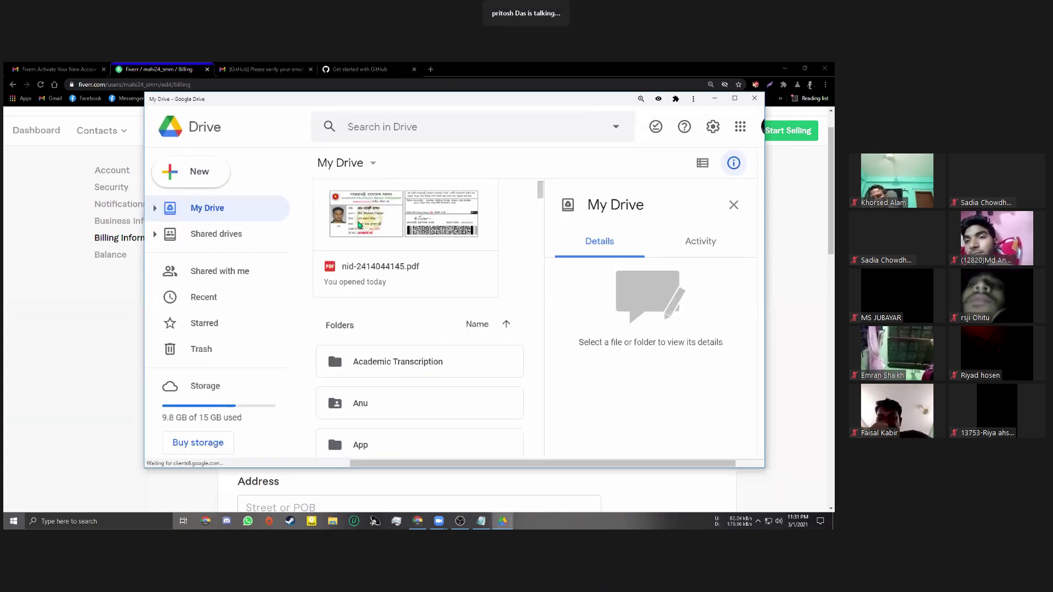
double_click(452, 262)
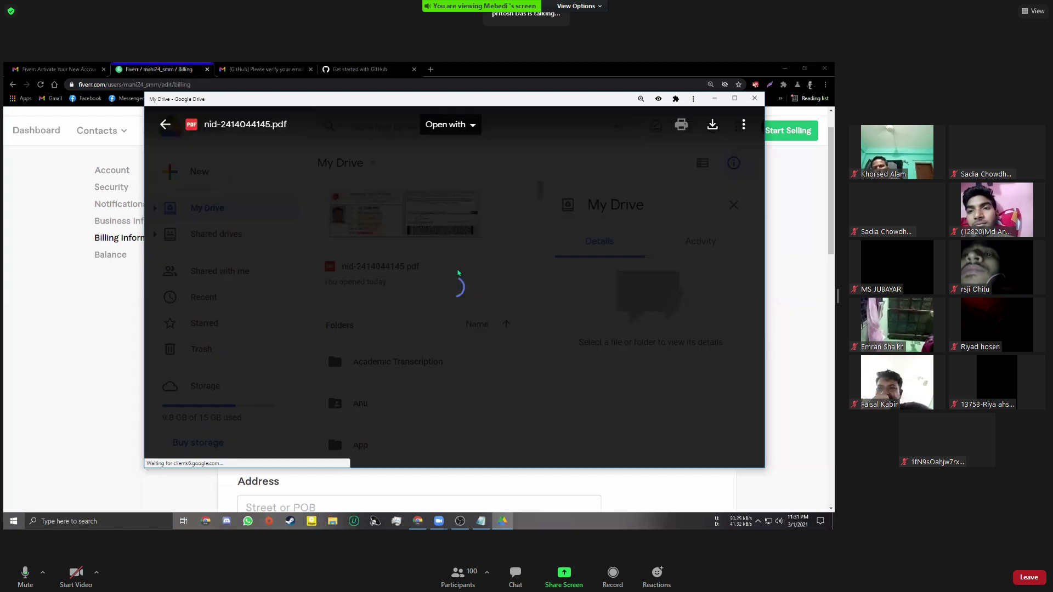
key(ctrl+plus)
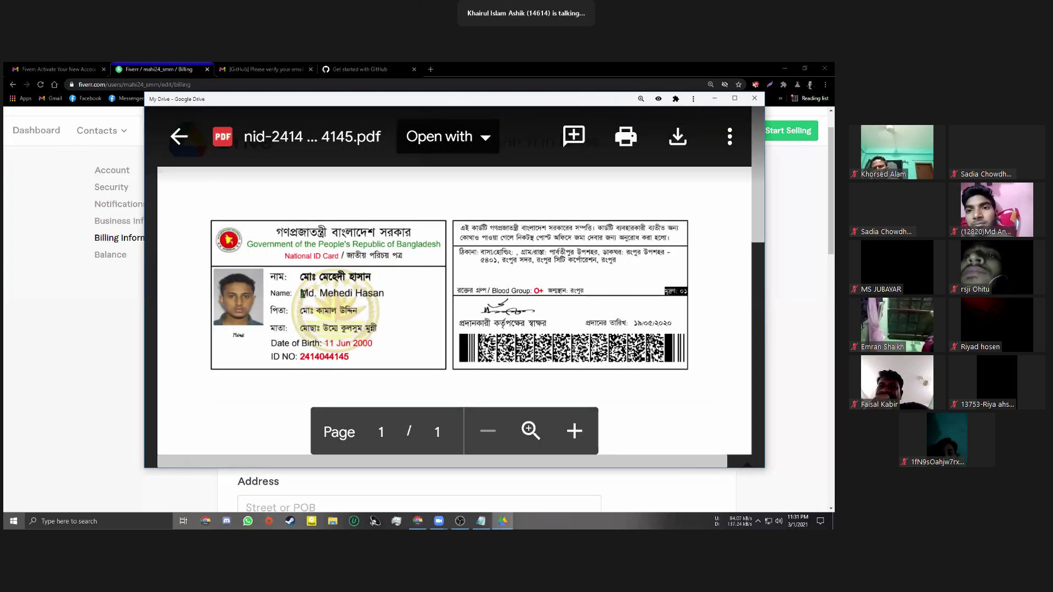
drag(387, 298, 383, 294)
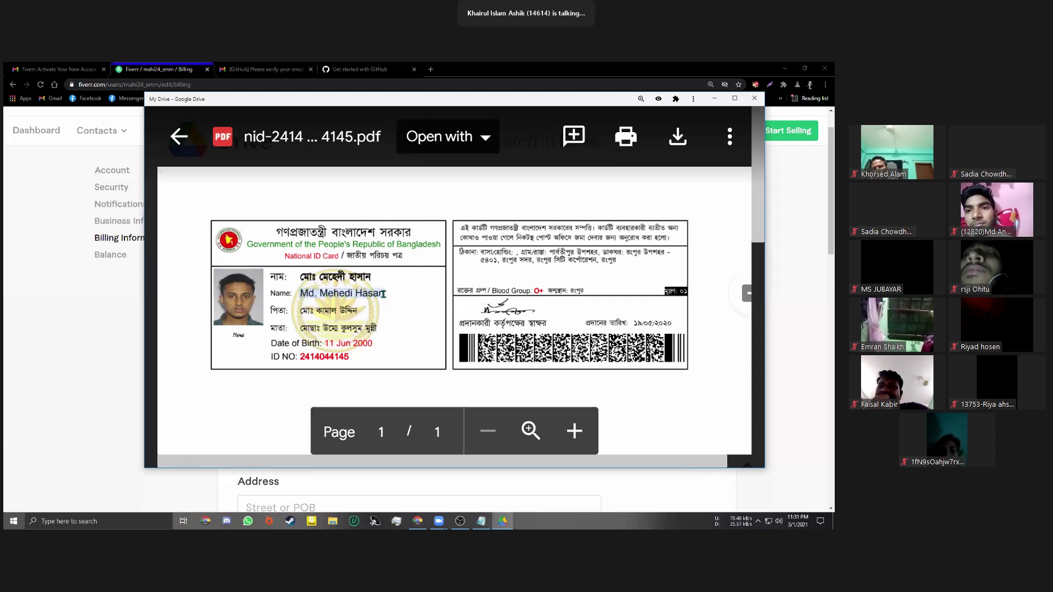
click(68, 314)
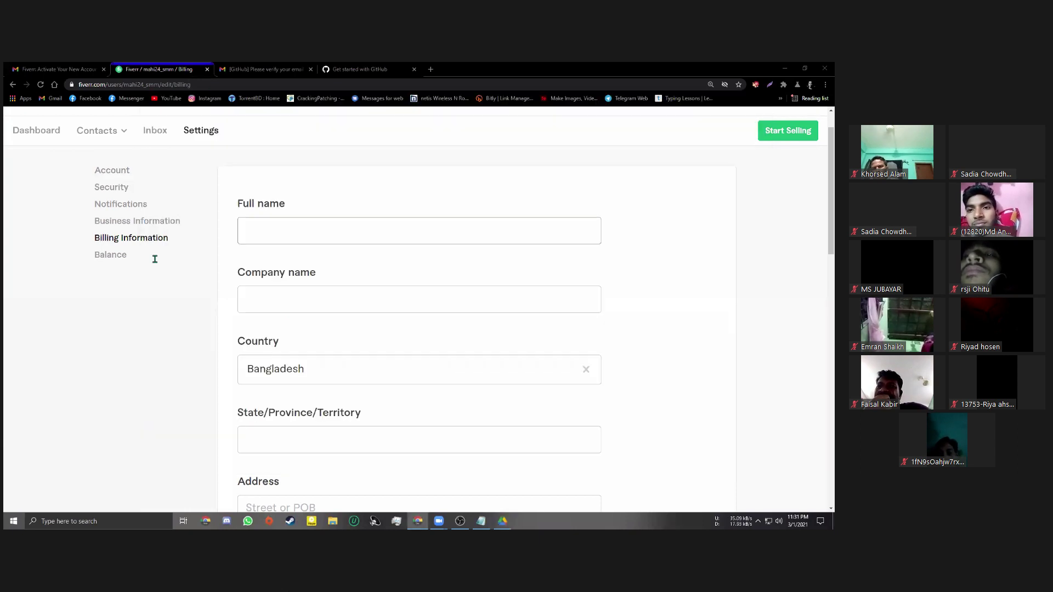
Paste the ID holder's name into the billing form's Full name field
scroll(346, 272, up, 1)
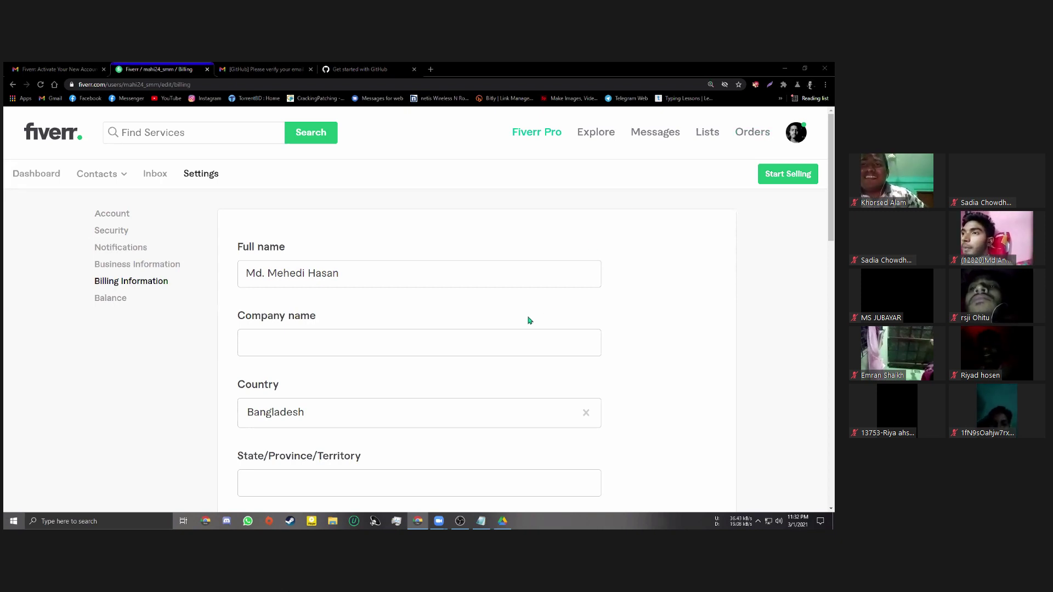
Scroll the billing form up and down to reach the State/Province/Territory field
scroll(526, 322, down, 1)
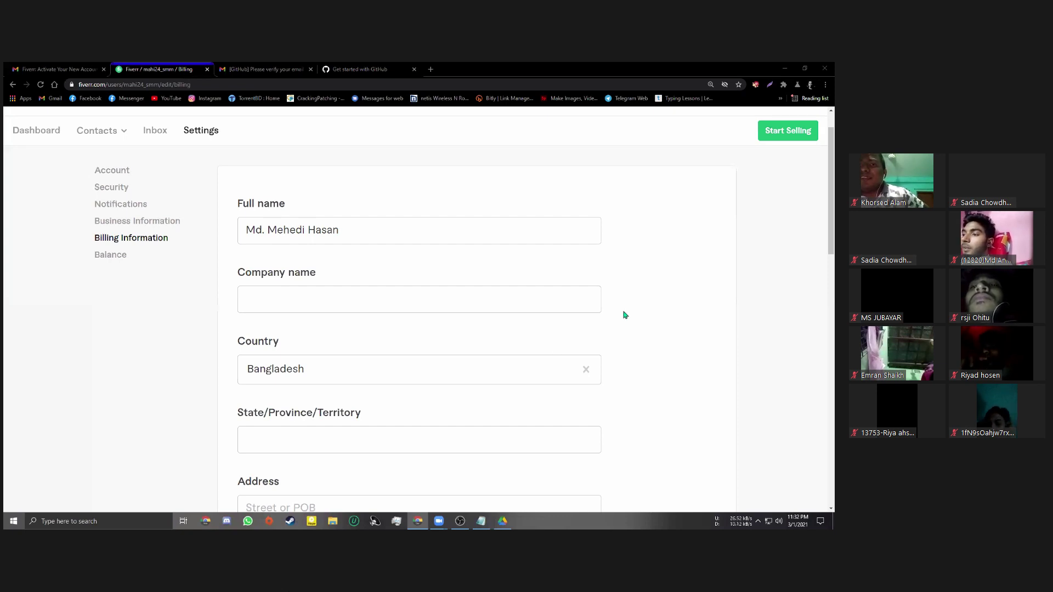
scroll(585, 386, up, 1)
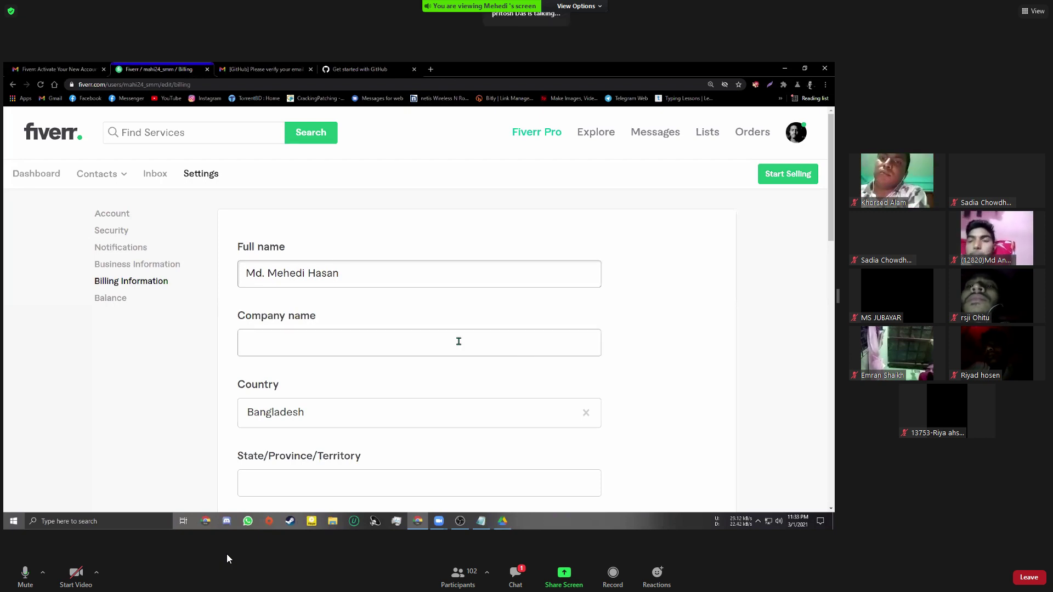
scroll(696, 348, down, 1)
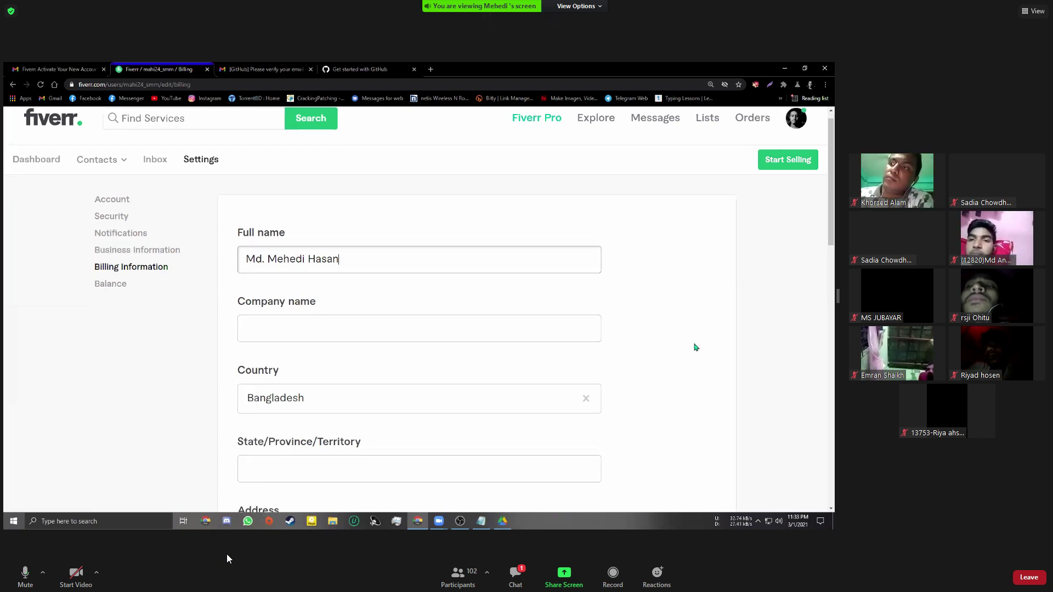
scroll(692, 349, down, 2)
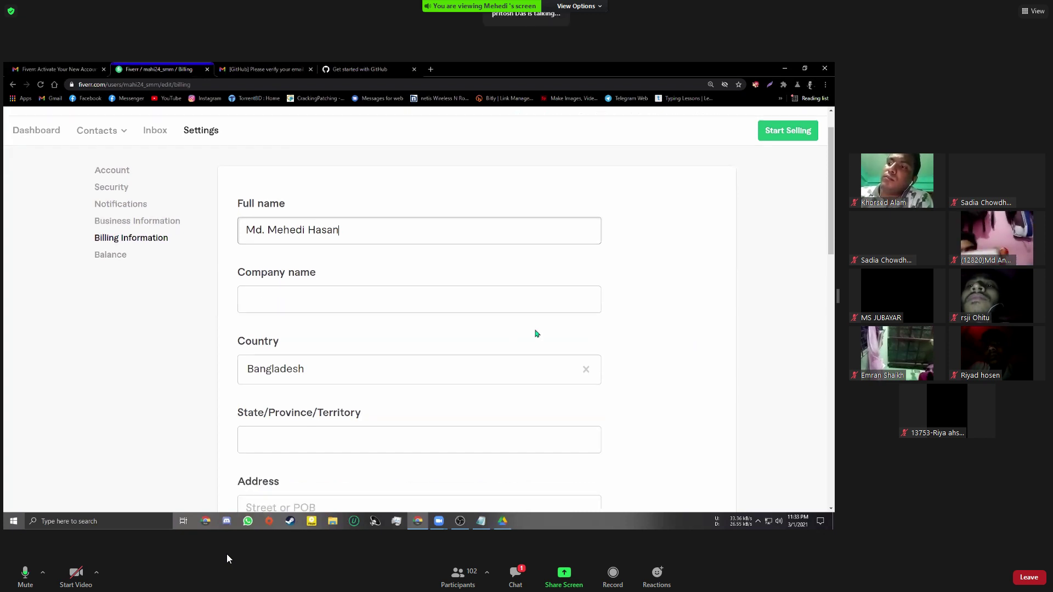
scroll(548, 495, up, 3)
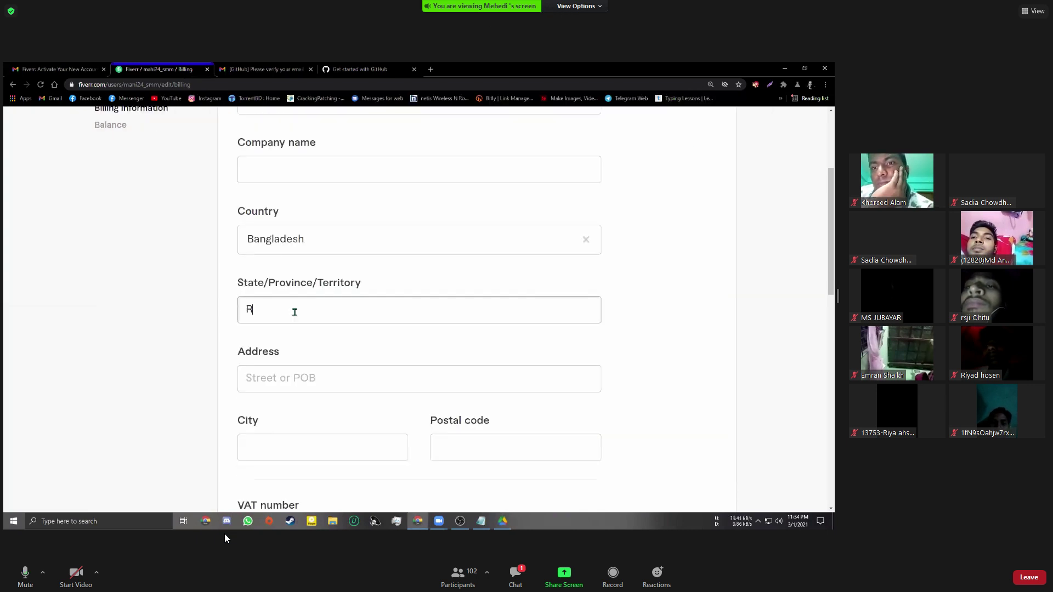
Finish entering Rangpur as the State/Province/Territory and move to the Address field
text(ngpur)
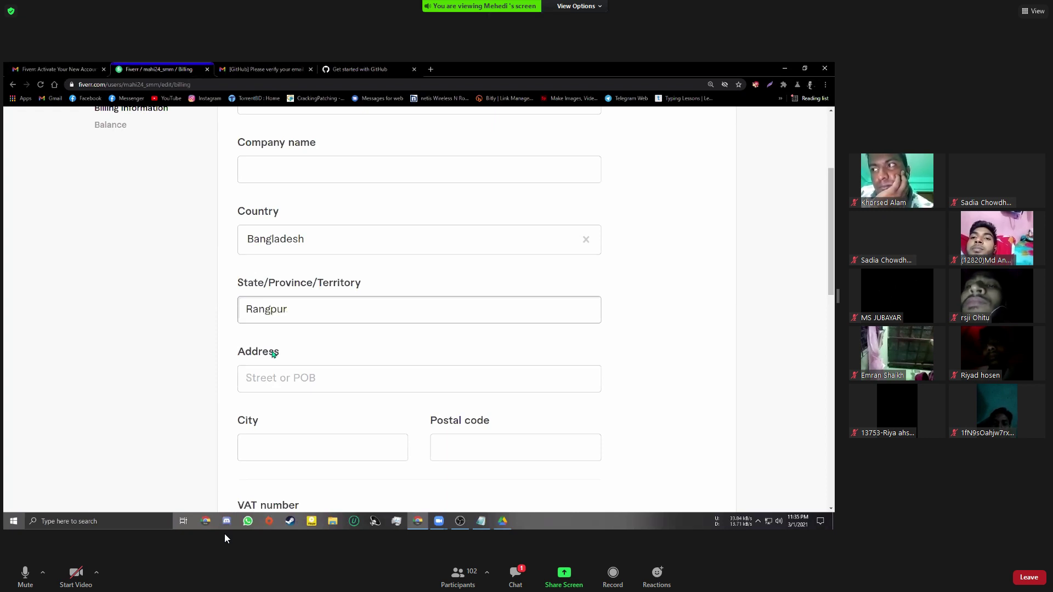
click(279, 375)
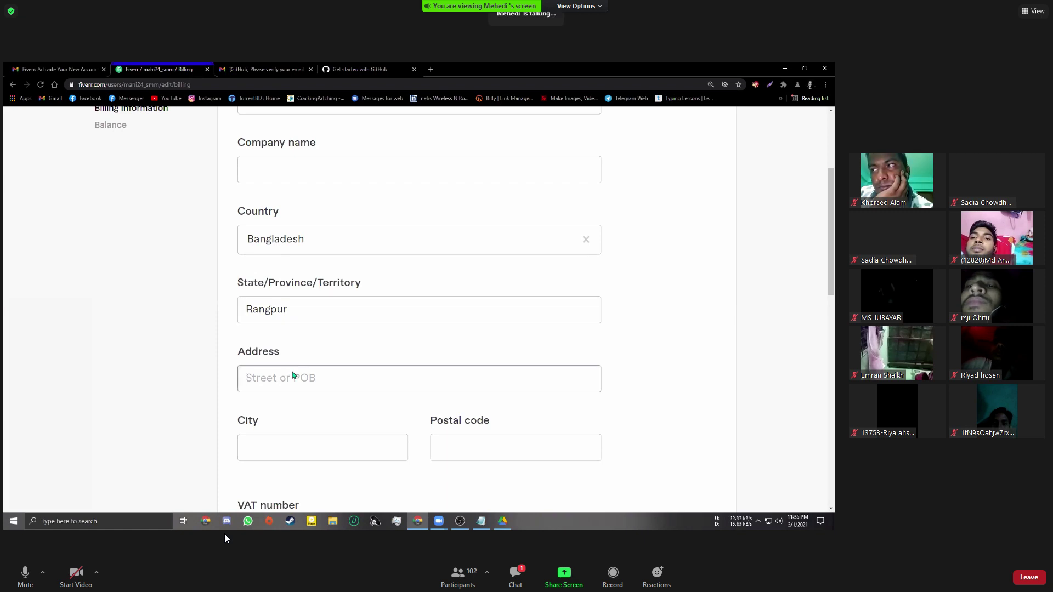
scroll(296, 374, down, 1)
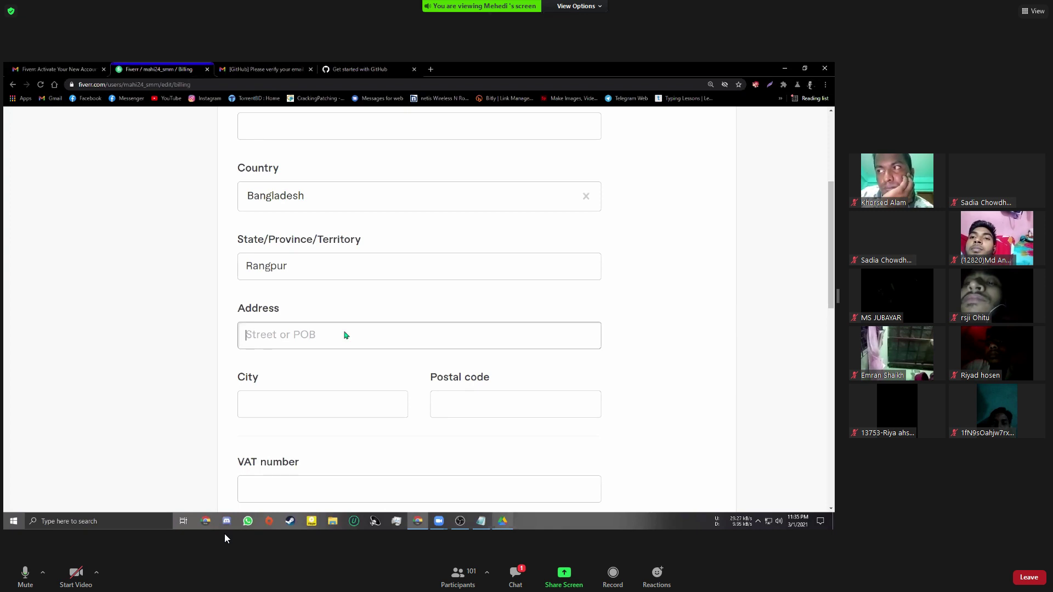
Copy the street address from the ID card PDF into the Billing Address field
click(501, 522)
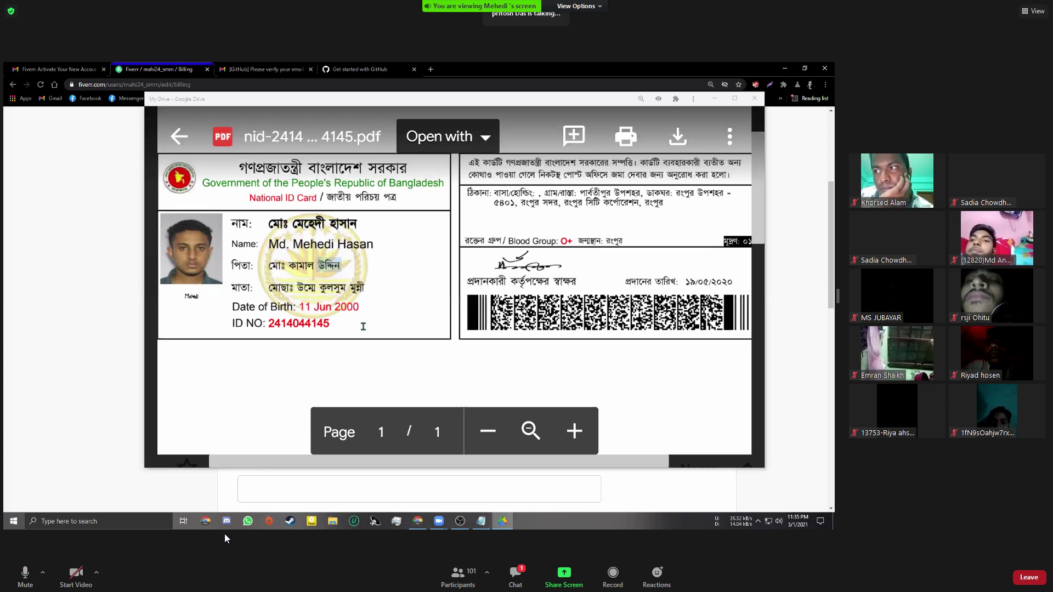
key(alt+Tab)
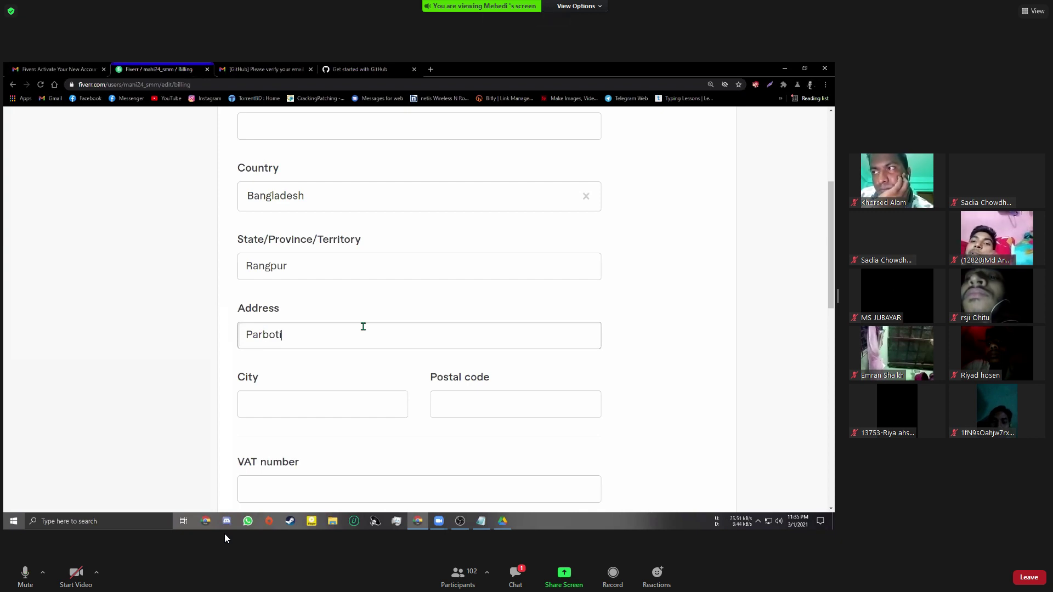
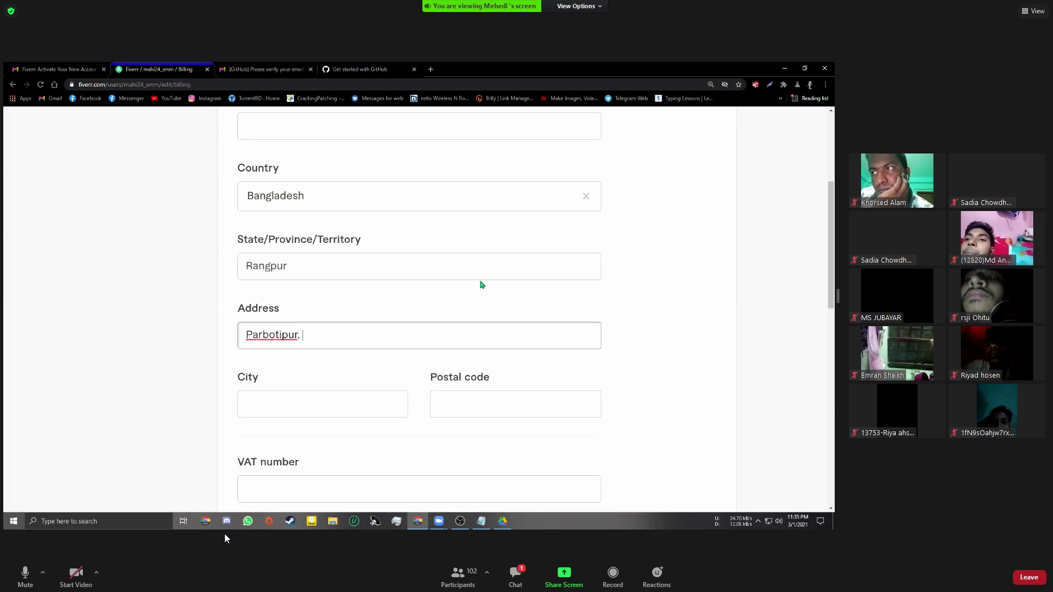
key(alt+Tab)
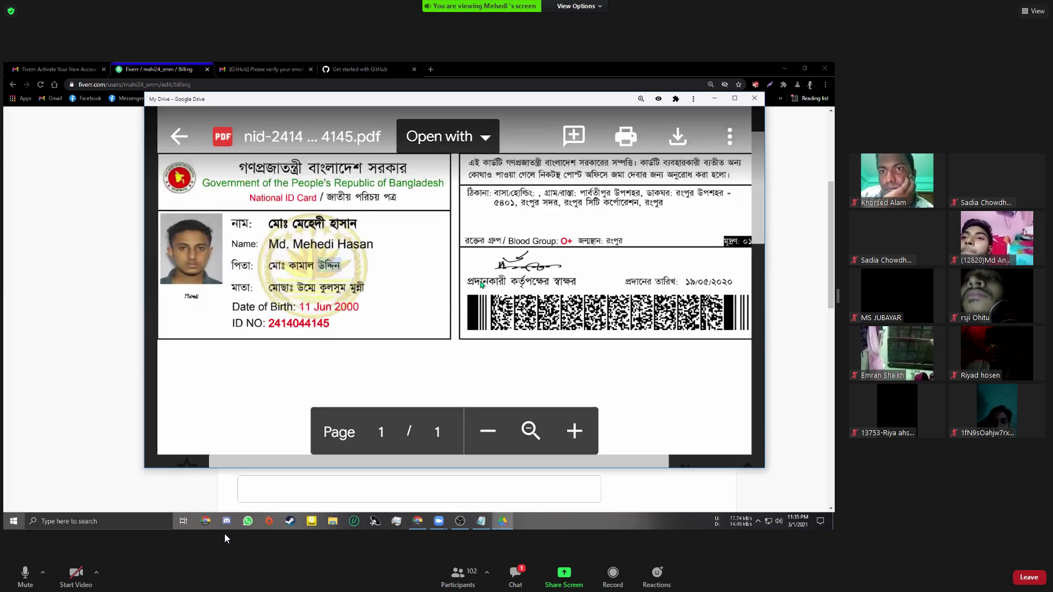
key(alt+Tab)
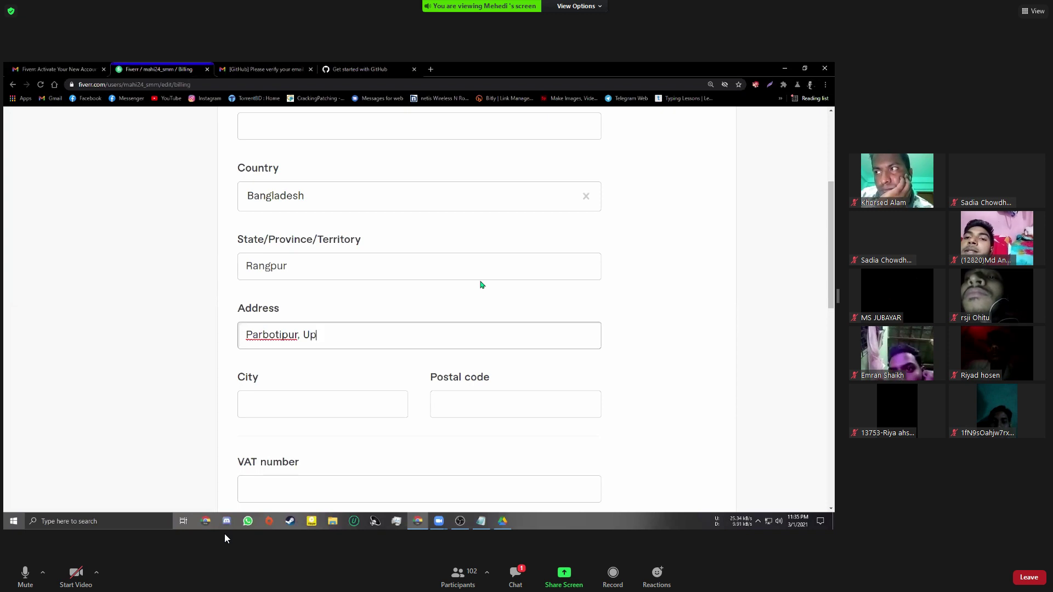
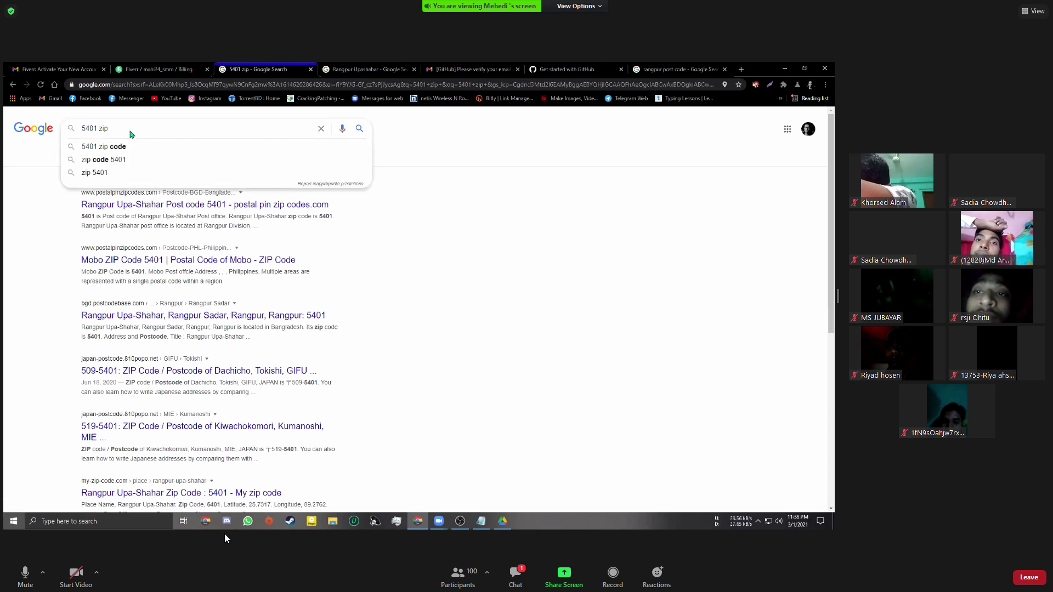
Search Google for the 5401 zip code using the suggestion
click(105, 146)
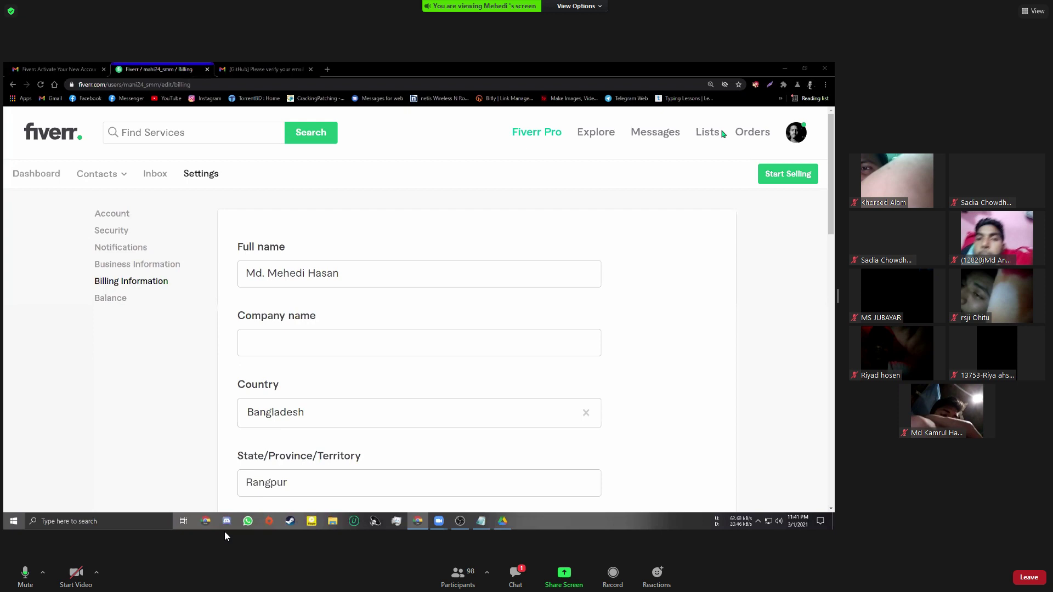
Leave the Company name field blank and open the Fiverr account menu
click(503, 347)
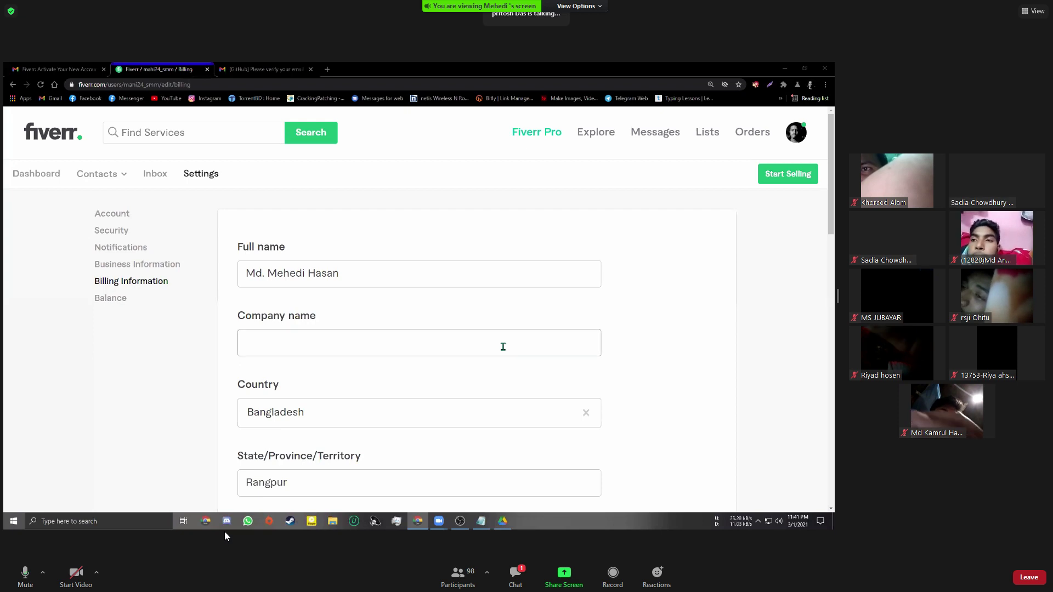
click(525, 402)
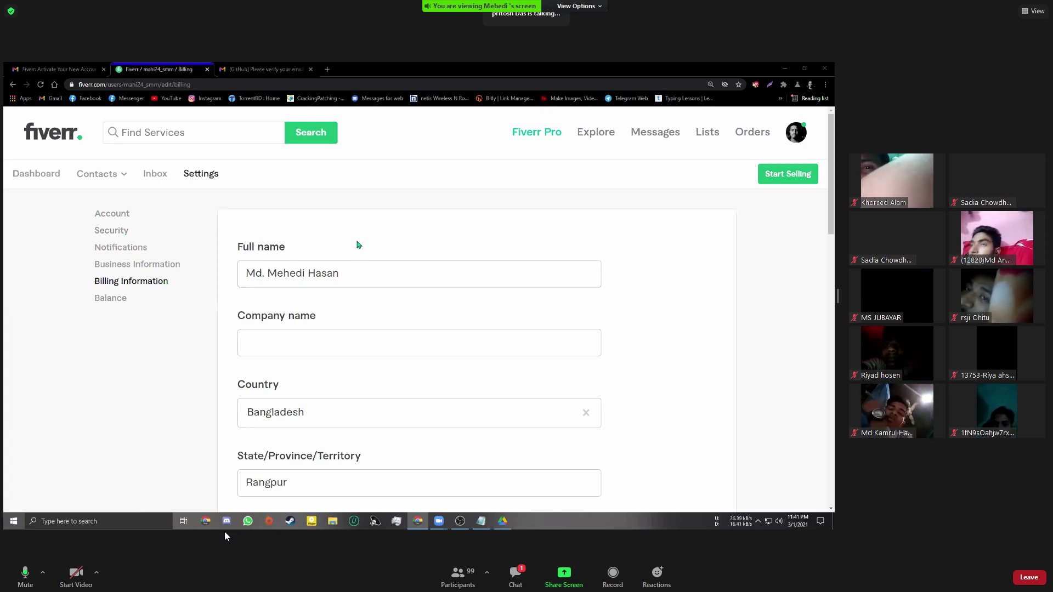
click(796, 133)
click(730, 169)
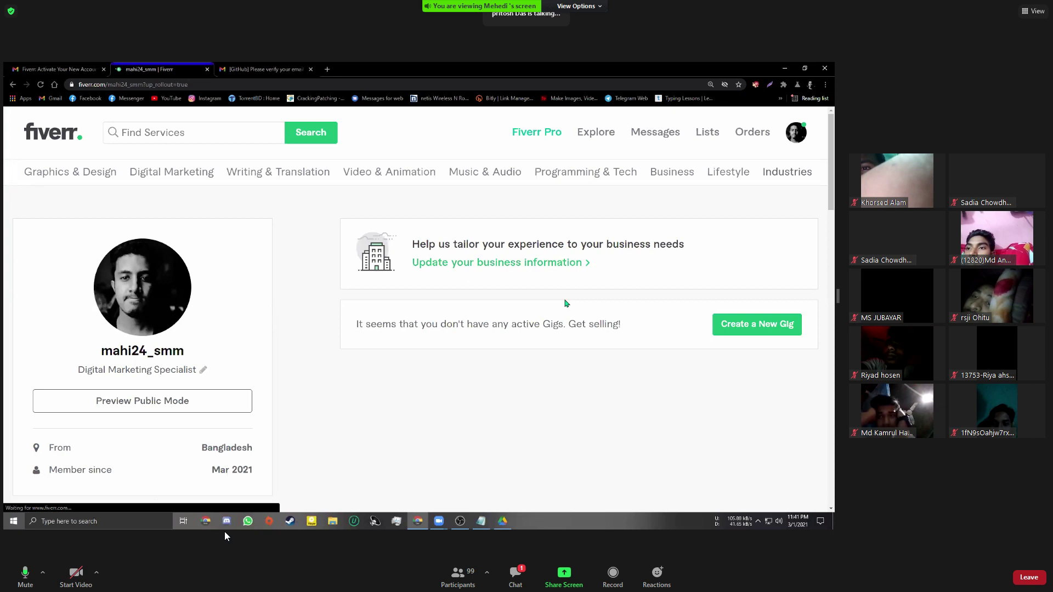
scroll(532, 322, down, 2)
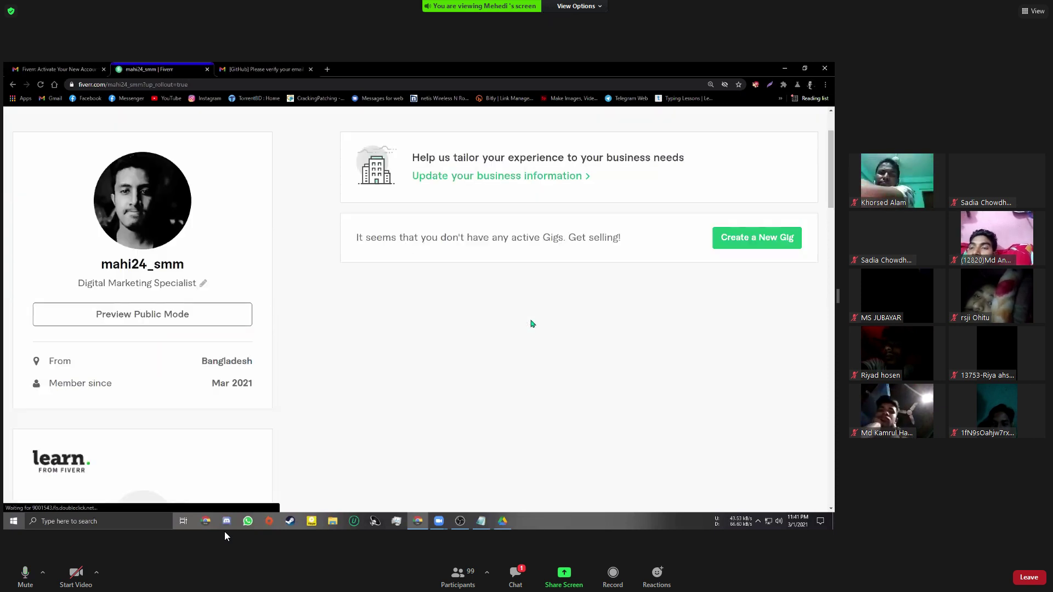
scroll(533, 323, down, 2)
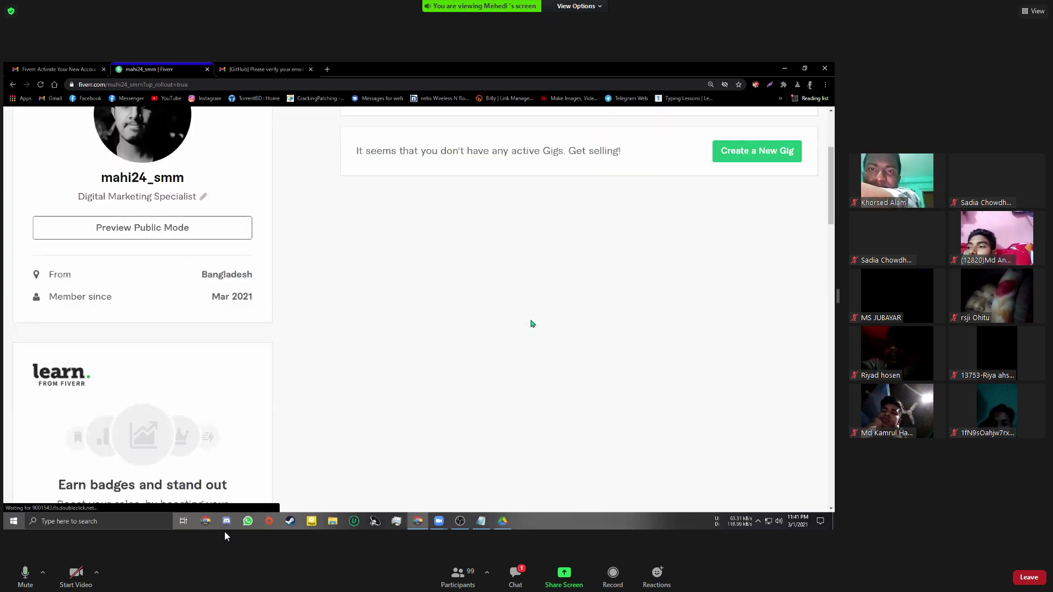
scroll(532, 323, down, 2)
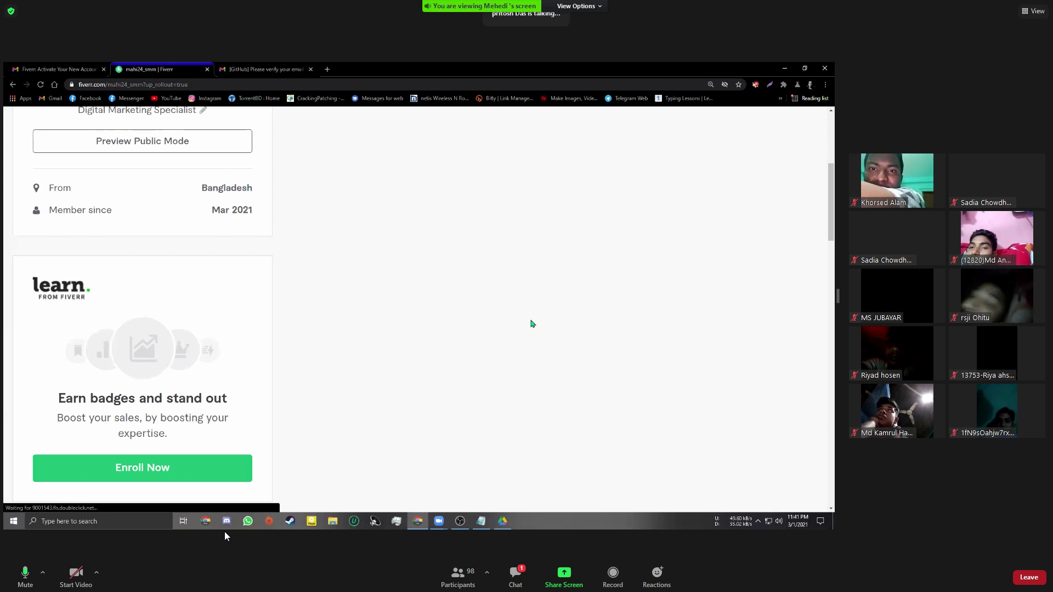
scroll(532, 324, down, 1)
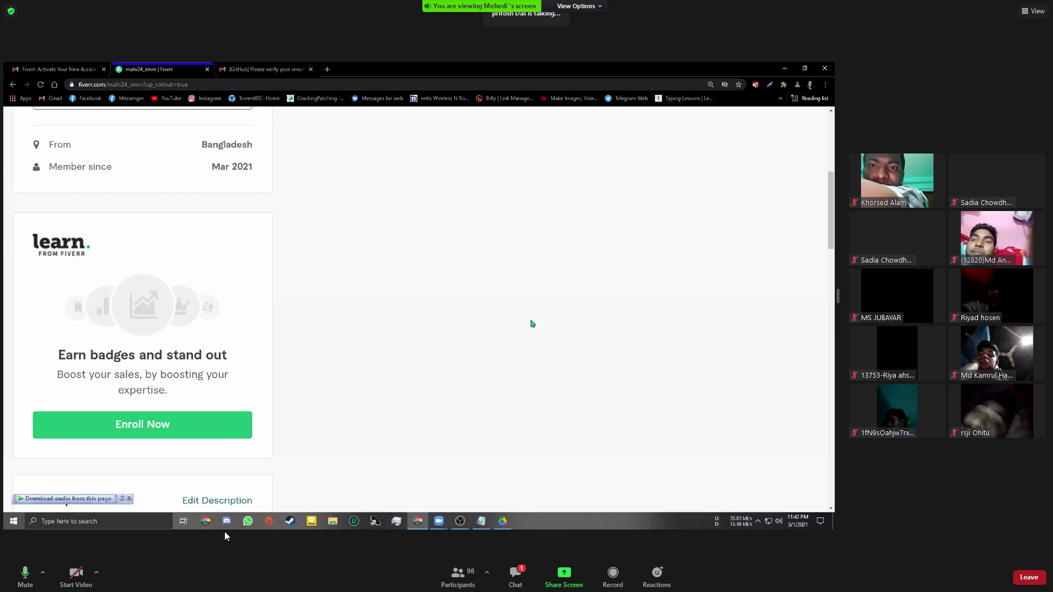
scroll(532, 324, up, 5)
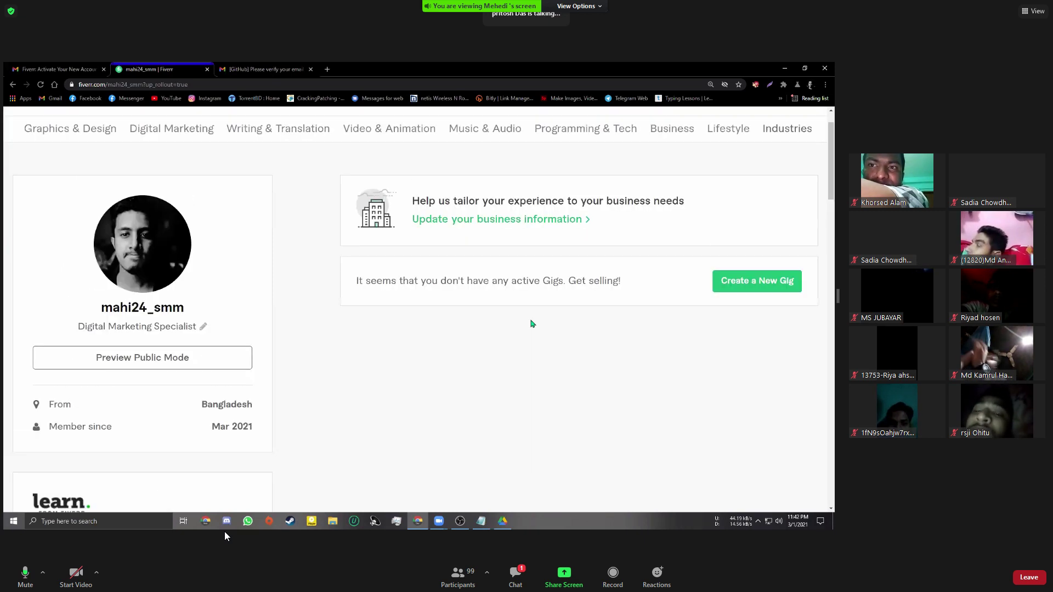
scroll(204, 372, up, 1)
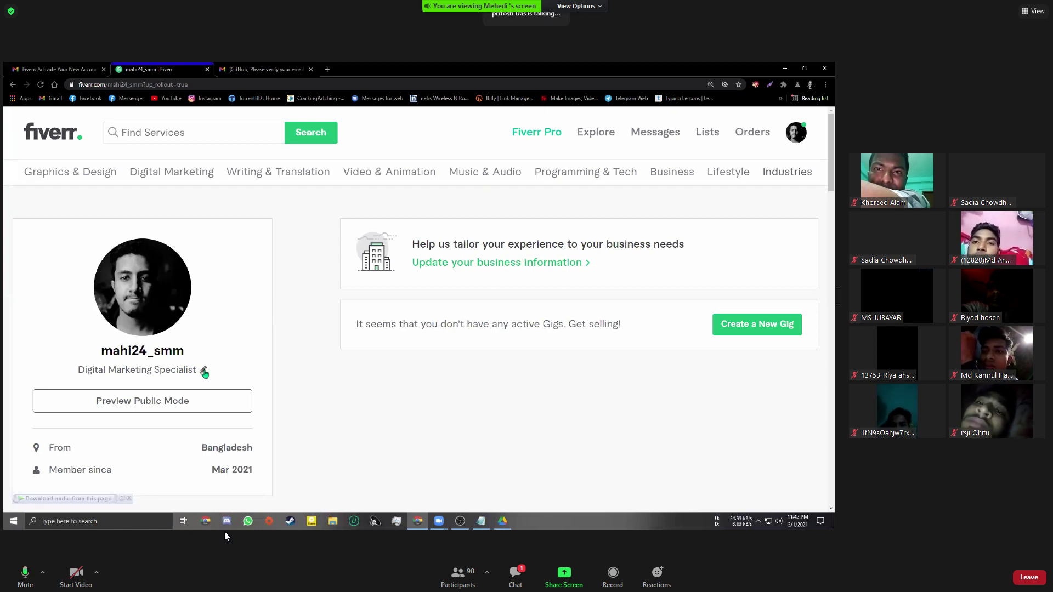
mouse_move(172, 174)
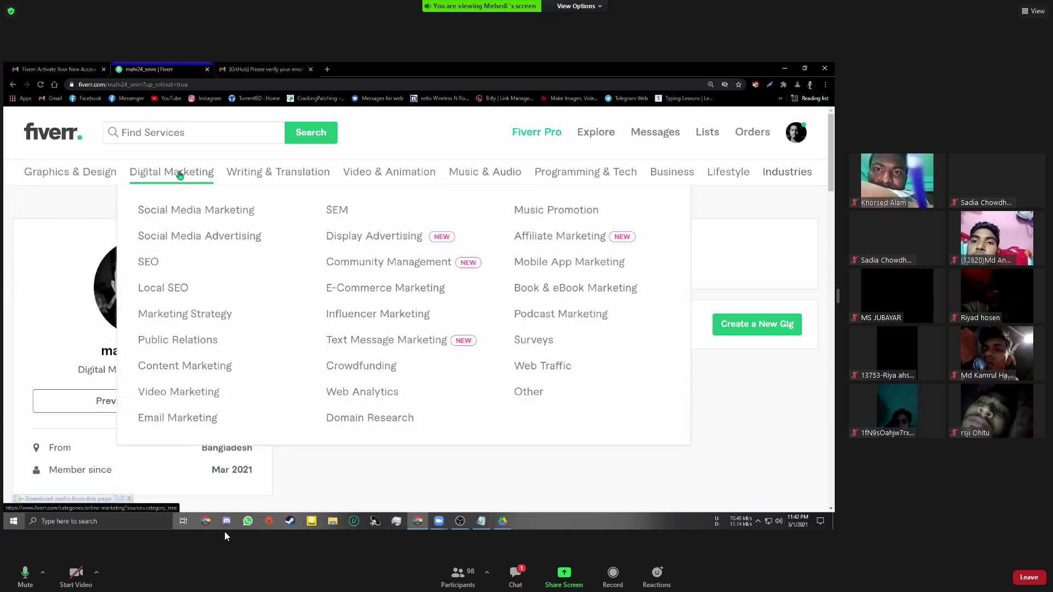
mouse_move(91, 175)
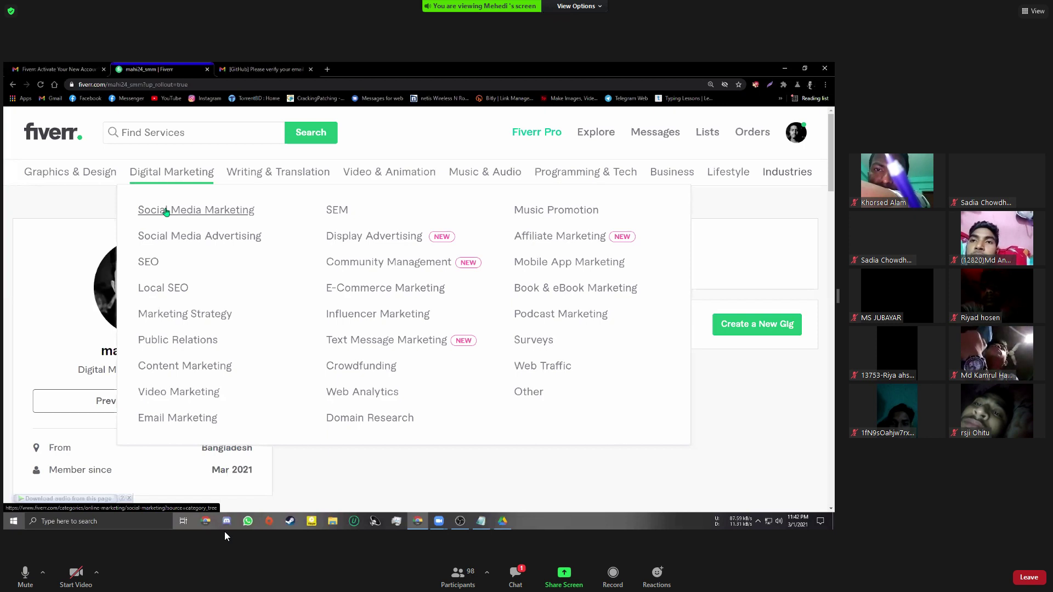
click(167, 211)
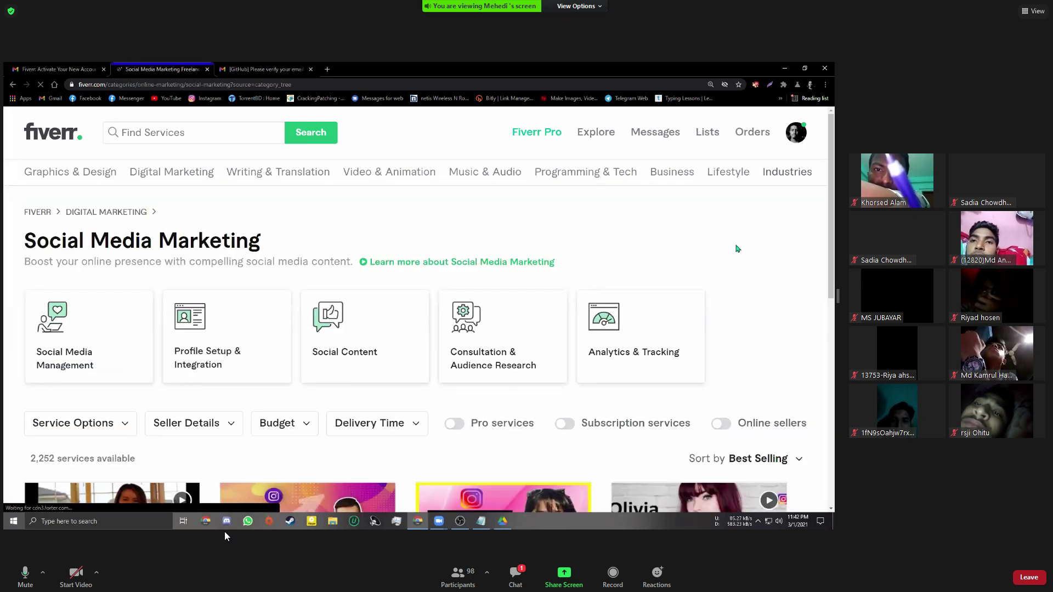
scroll(737, 248, down, 1)
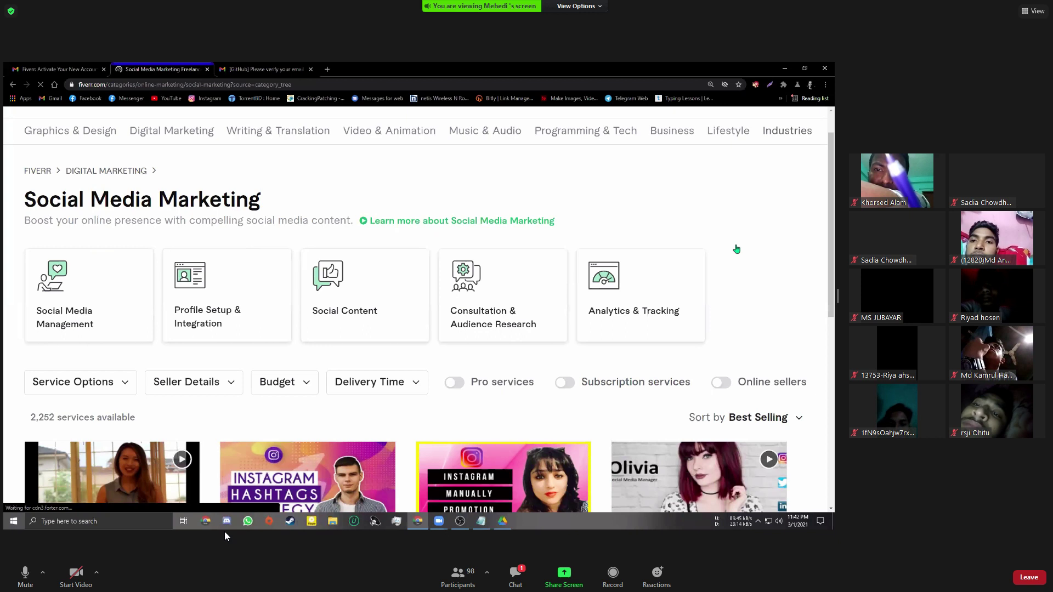
scroll(736, 248, down, 5)
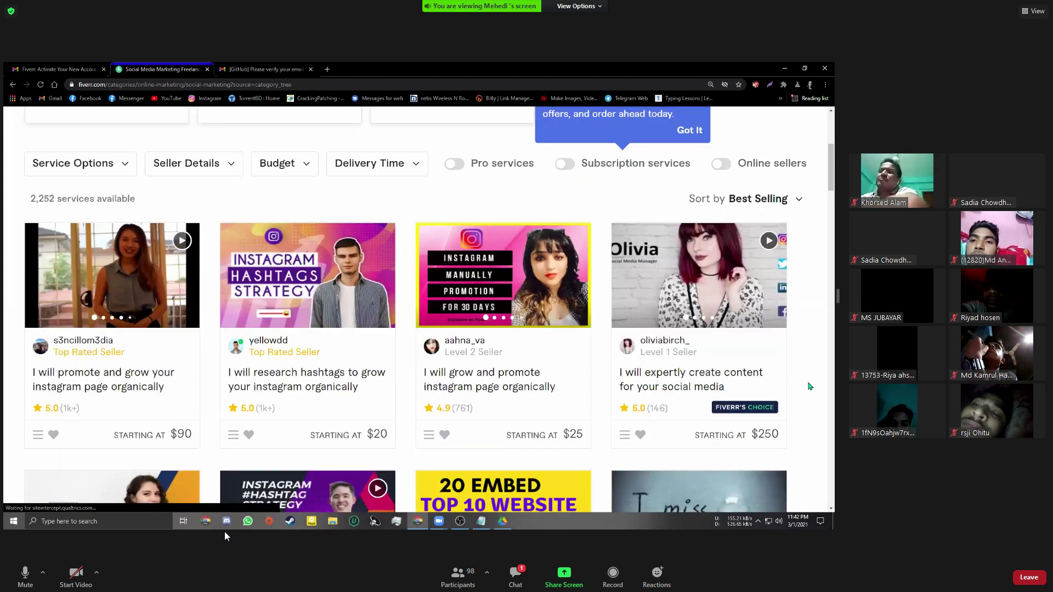
scroll(811, 386, down, 2)
scroll(810, 386, down, 2)
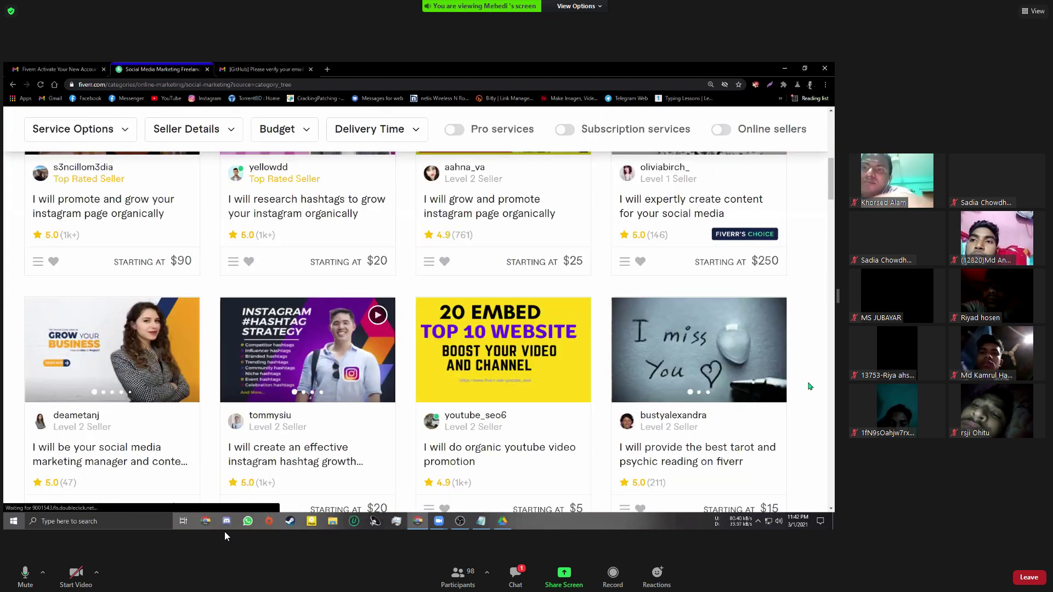
scroll(810, 386, down, 1)
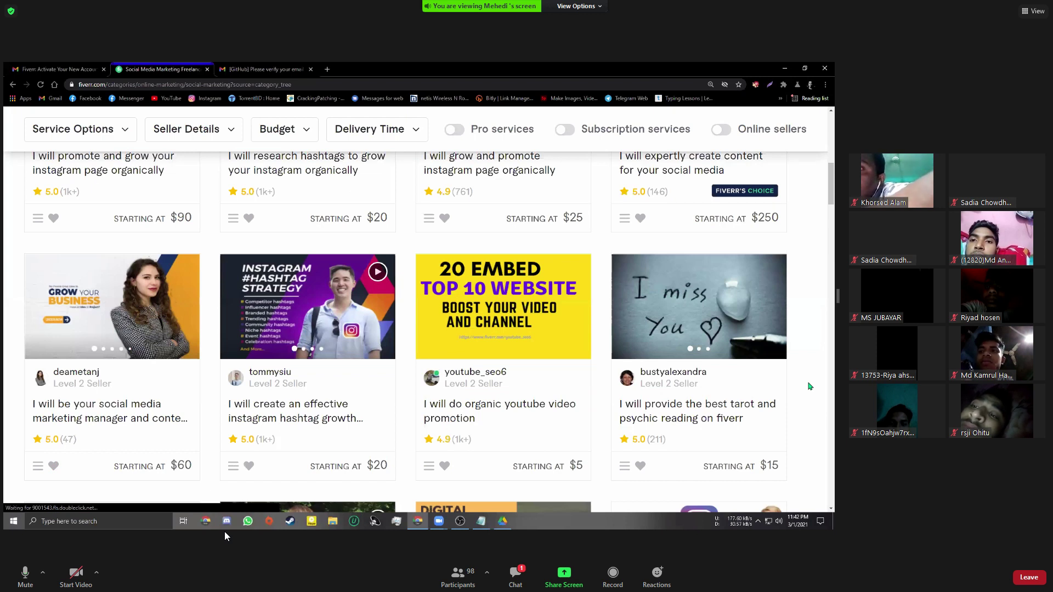
scroll(810, 387, down, 9)
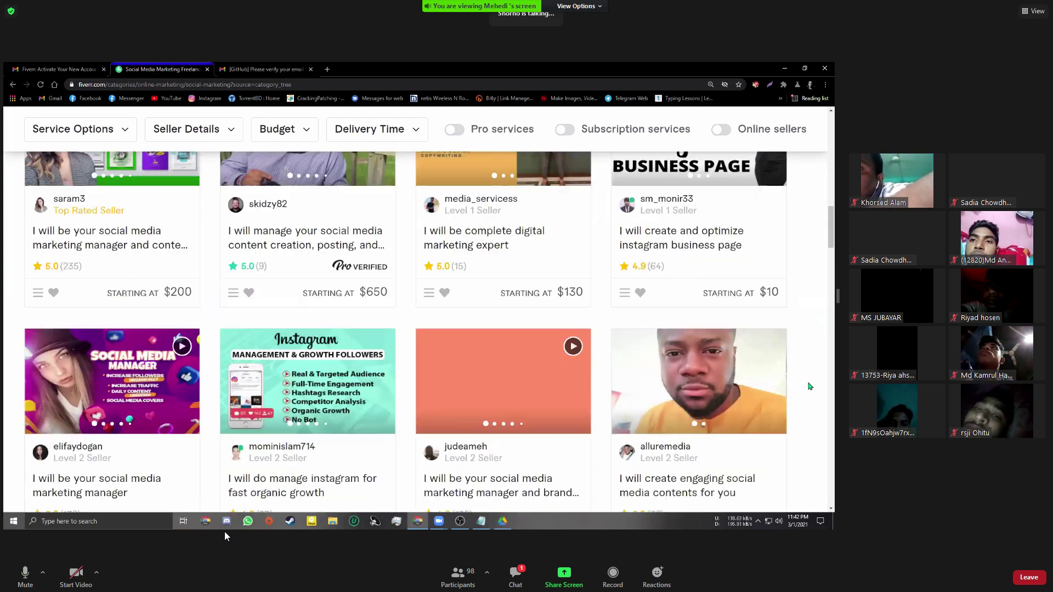
scroll(810, 387, down, 2)
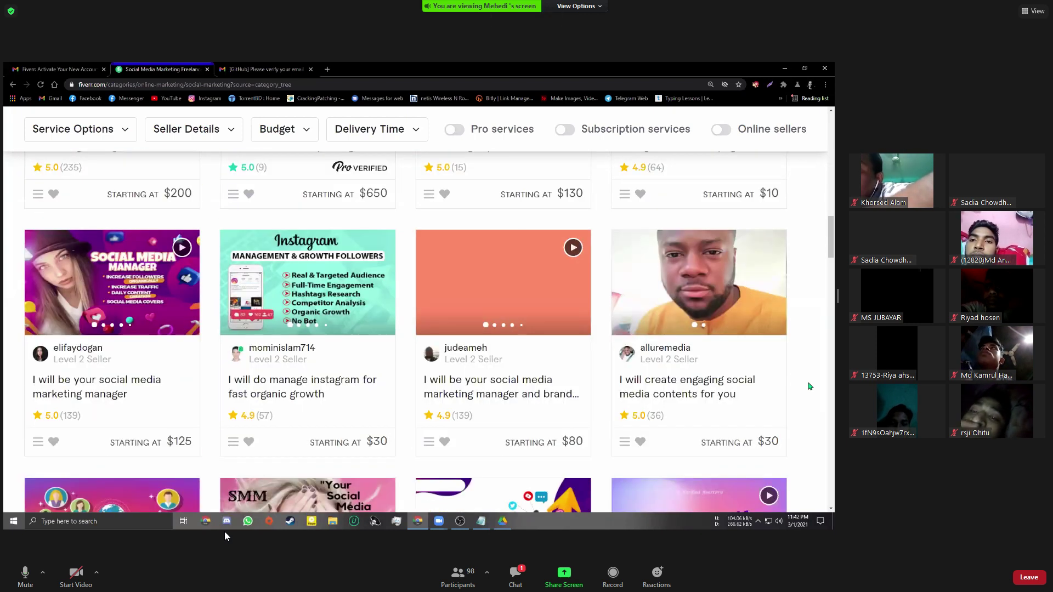
scroll(810, 387, down, 3)
scroll(810, 387, down, 3)
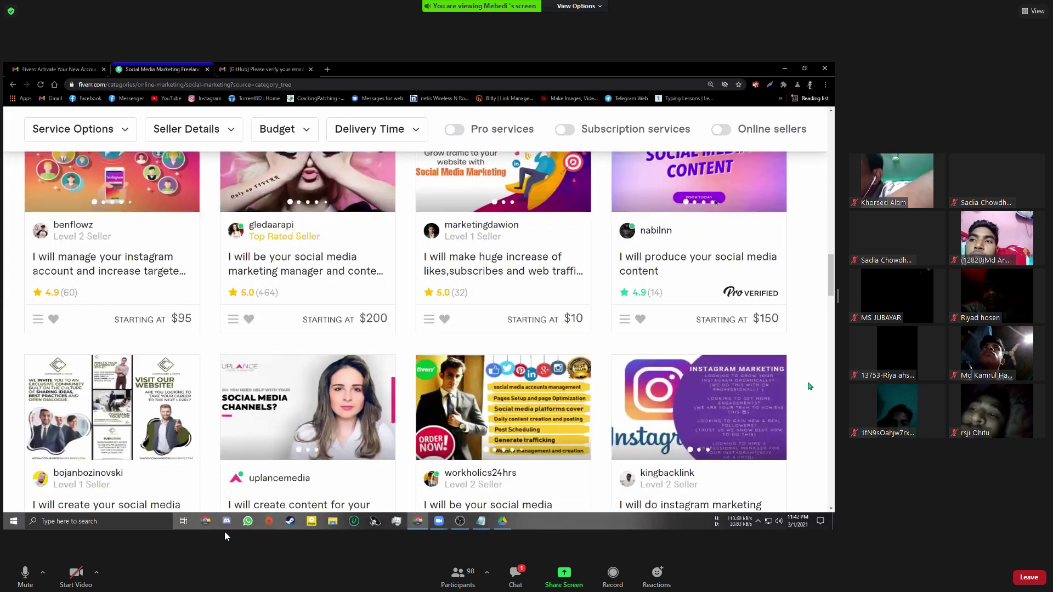
scroll(810, 386, down, 2)
scroll(814, 385, down, 1)
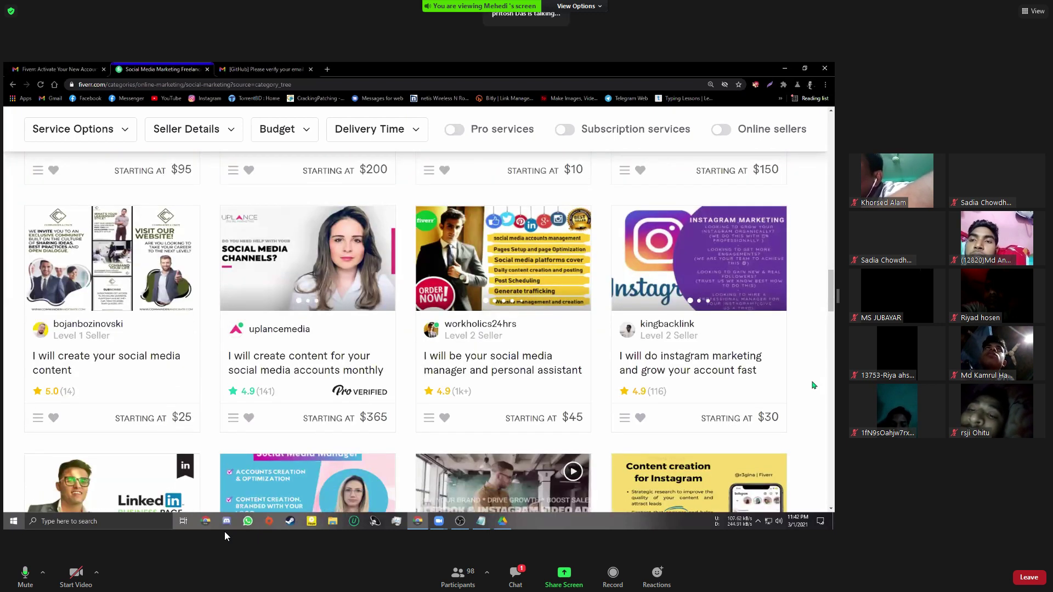
scroll(814, 324, up, 4)
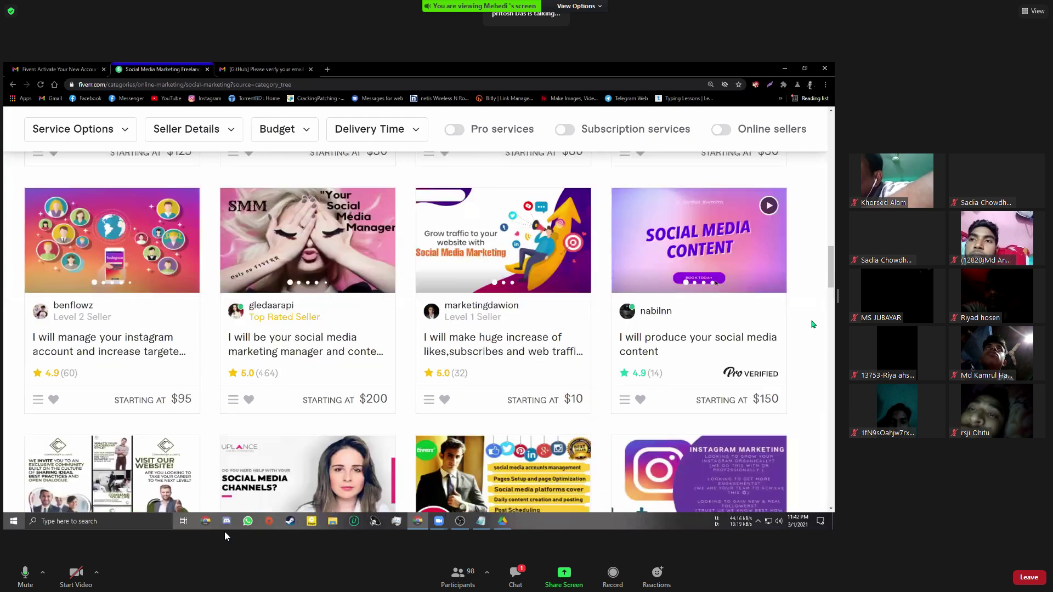
scroll(813, 325, up, 5)
scroll(464, 223, up, 8)
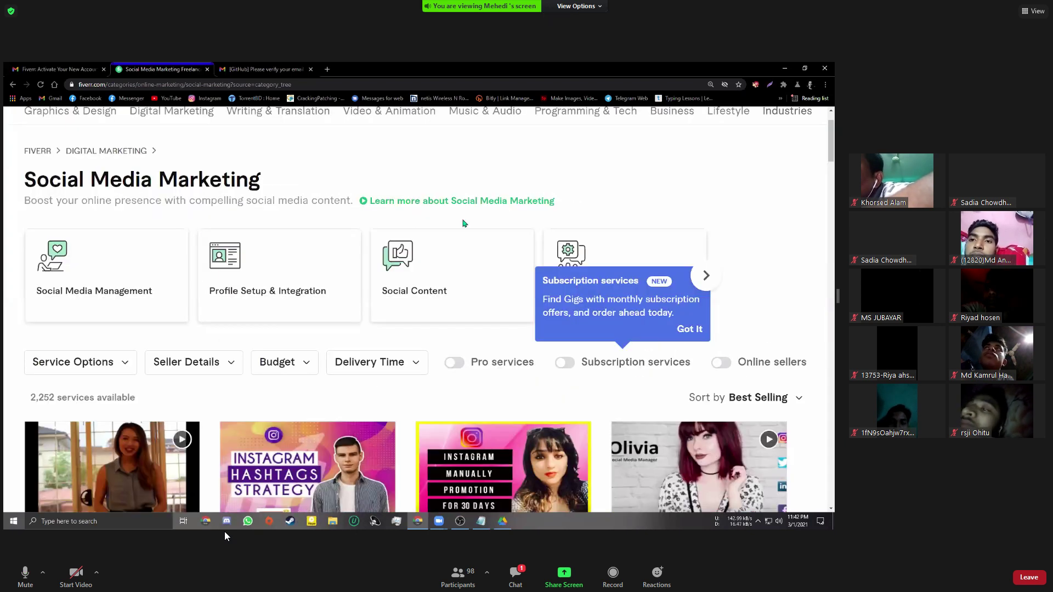
scroll(168, 173, up, 2)
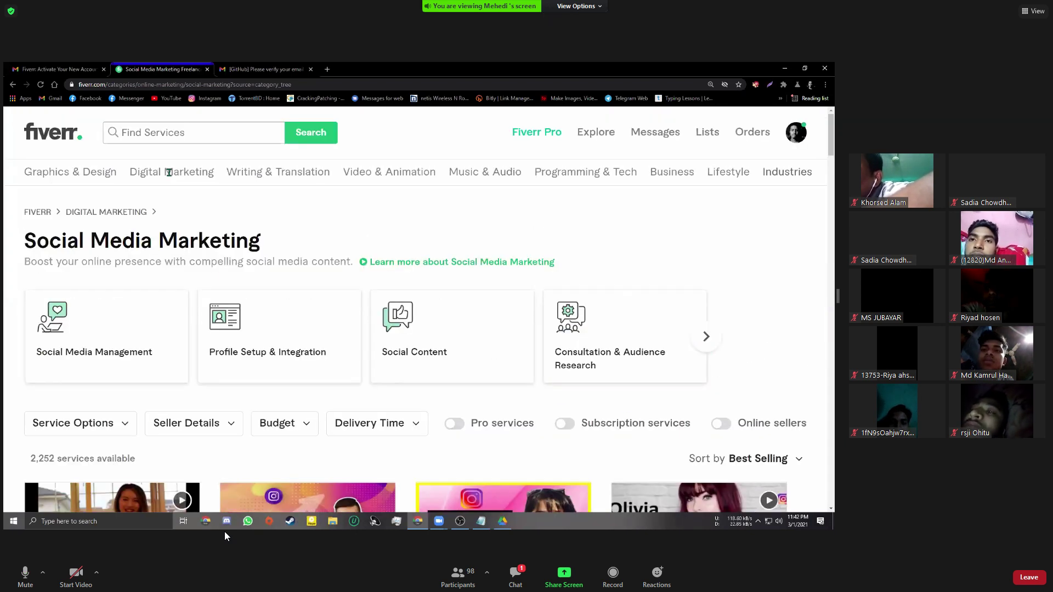
Search Fiverr for 'facebook promotion' via the autocomplete suggestion after typing 'Facebook Promo'
click(164, 129)
text(F)
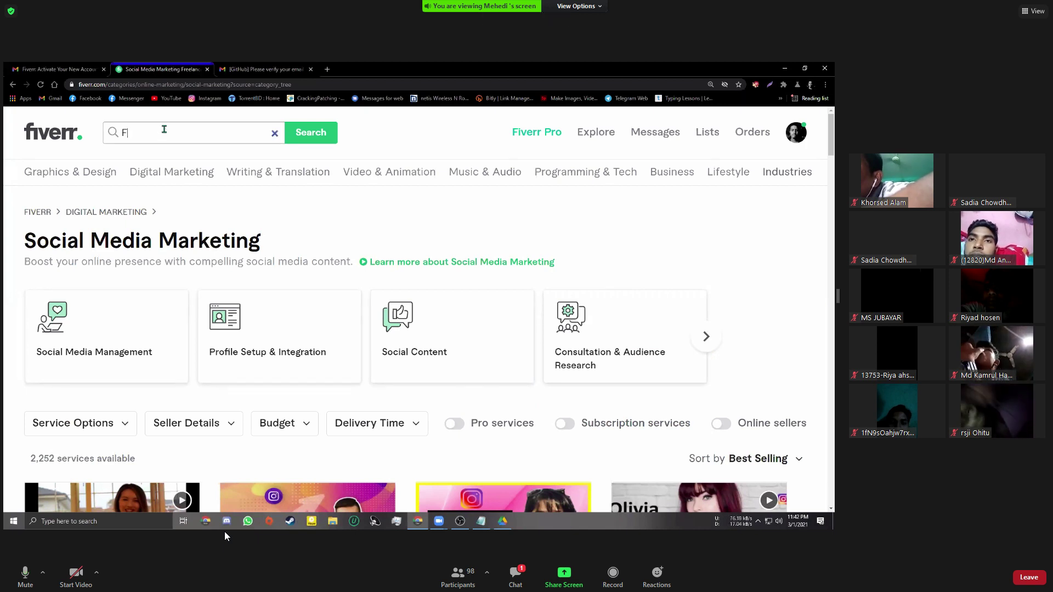
text(ac)
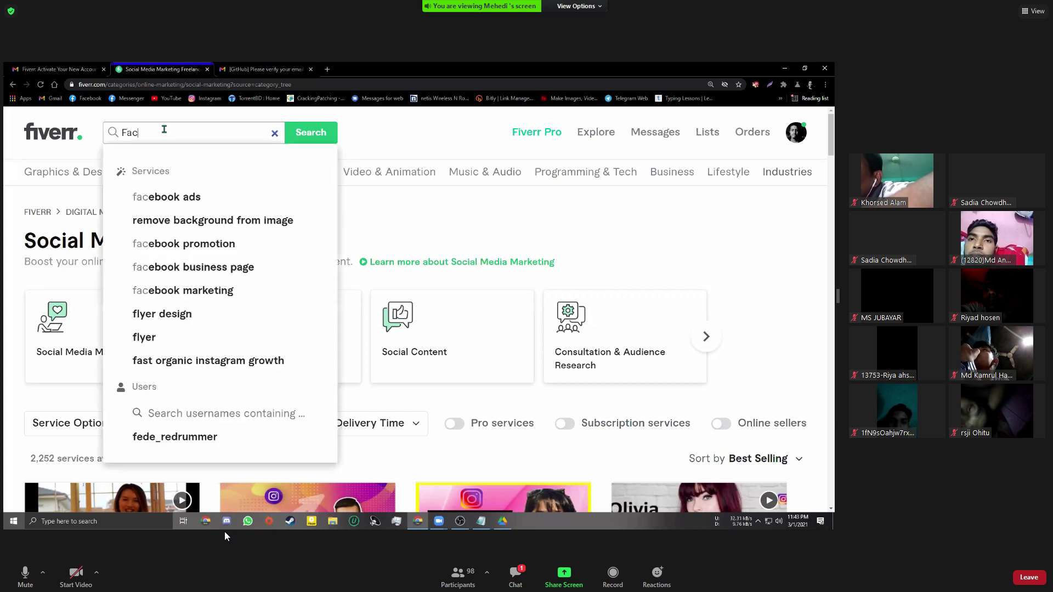
text(ebook )
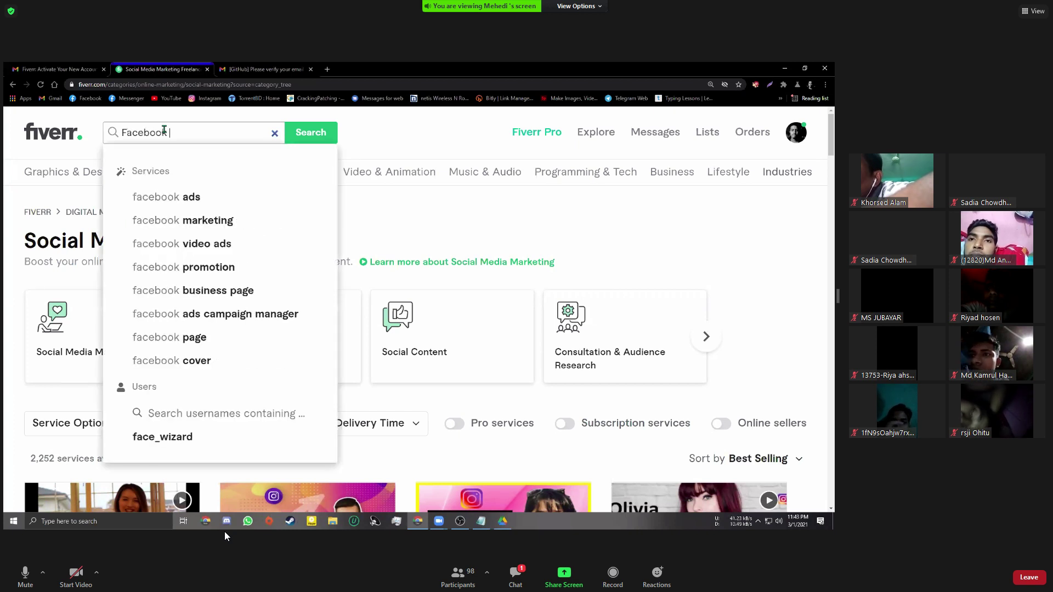
text(Promo)
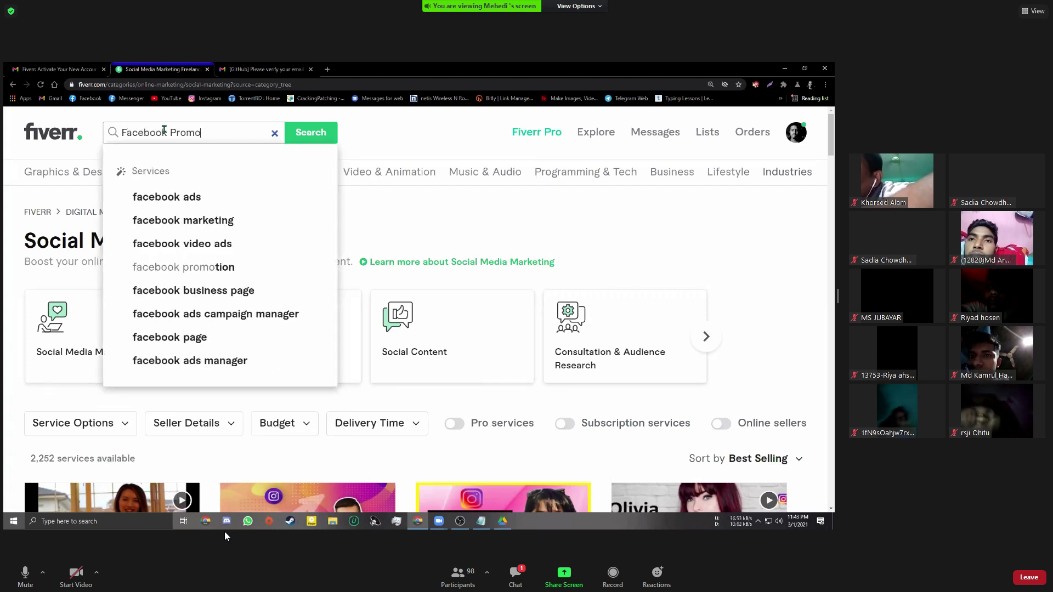
key(Down)
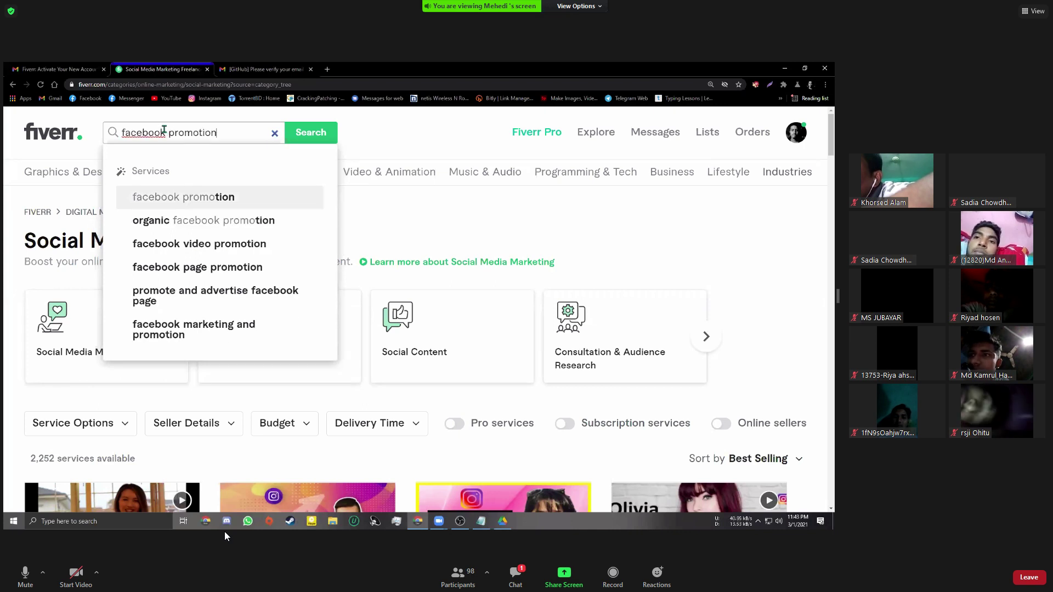
key(Return)
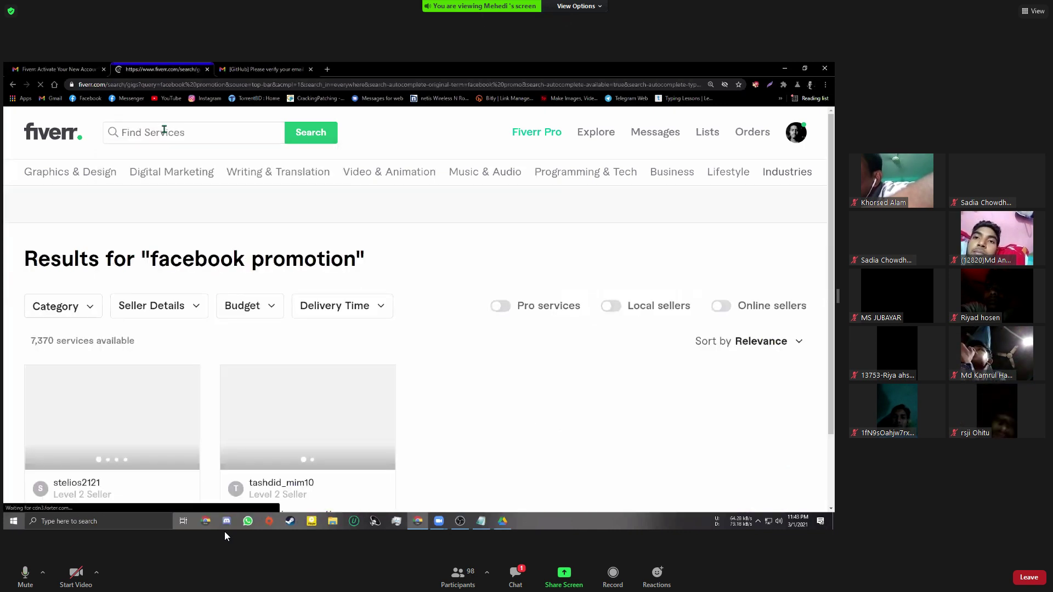
Scroll down through the facebook promotion gig results
scroll(301, 285, down, 1)
scroll(367, 301, down, 1)
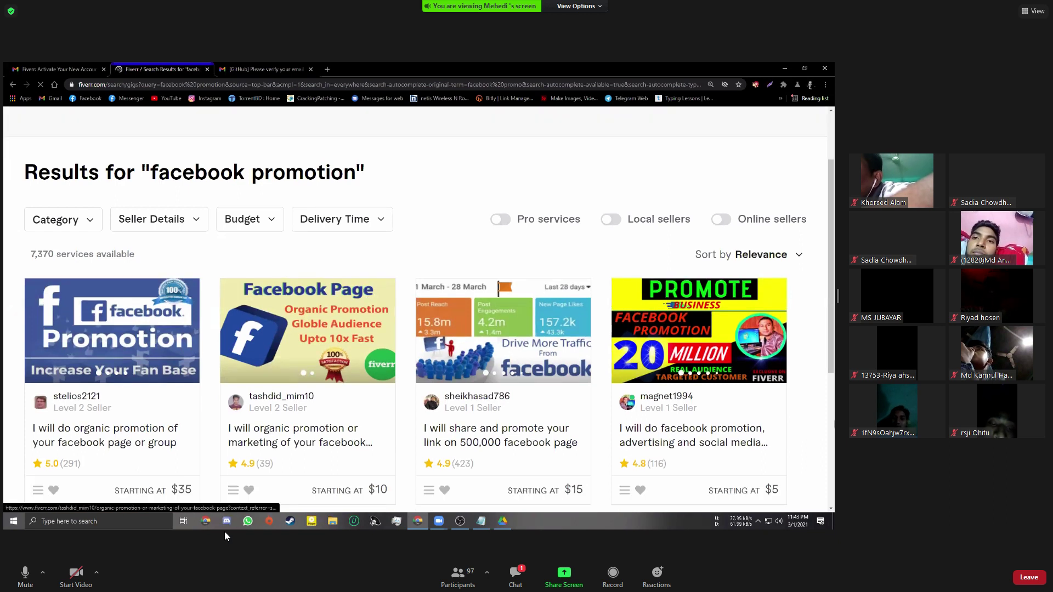
scroll(416, 307, down, 1)
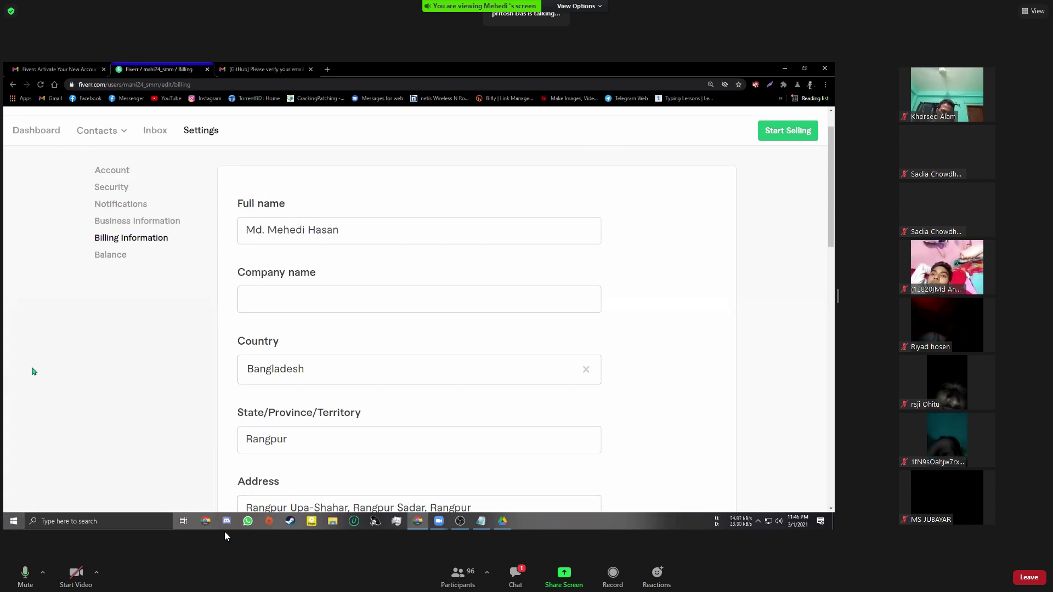
Exit full screen and open the screen recorder window from the system tray
key(Escape)
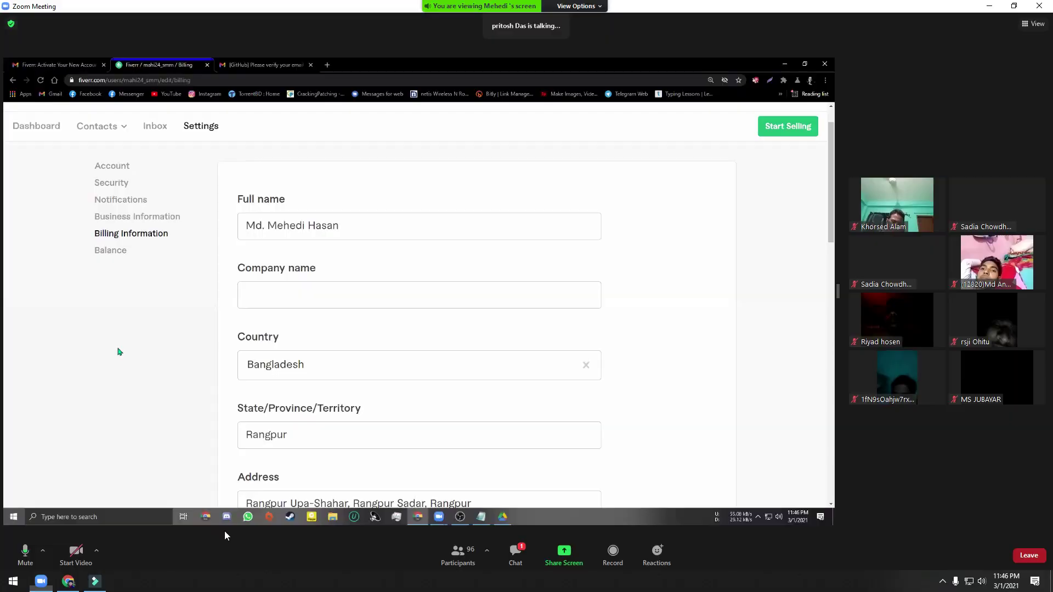
click(944, 582)
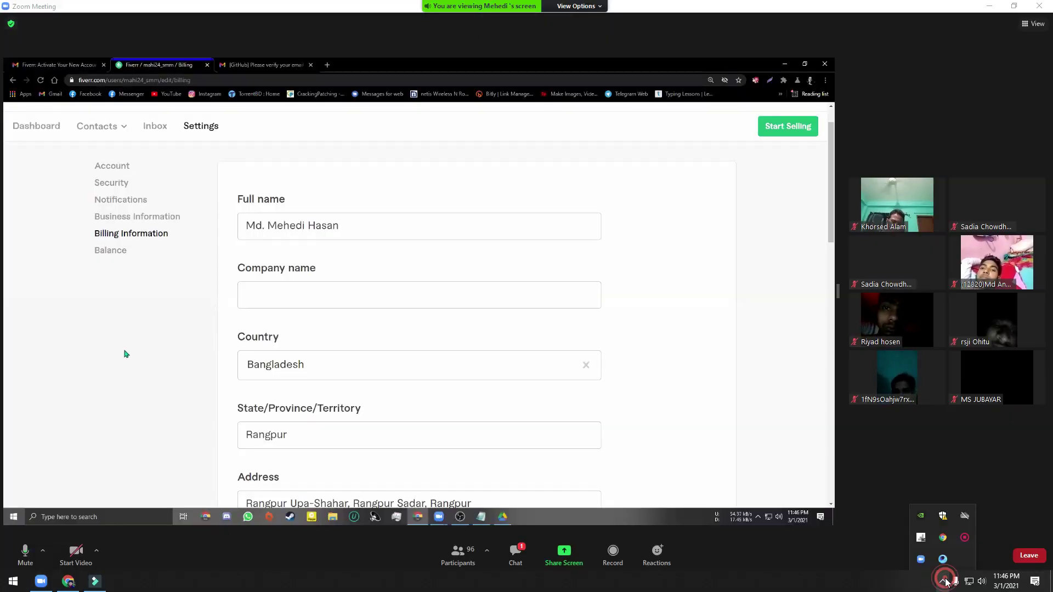
right_click(963, 539)
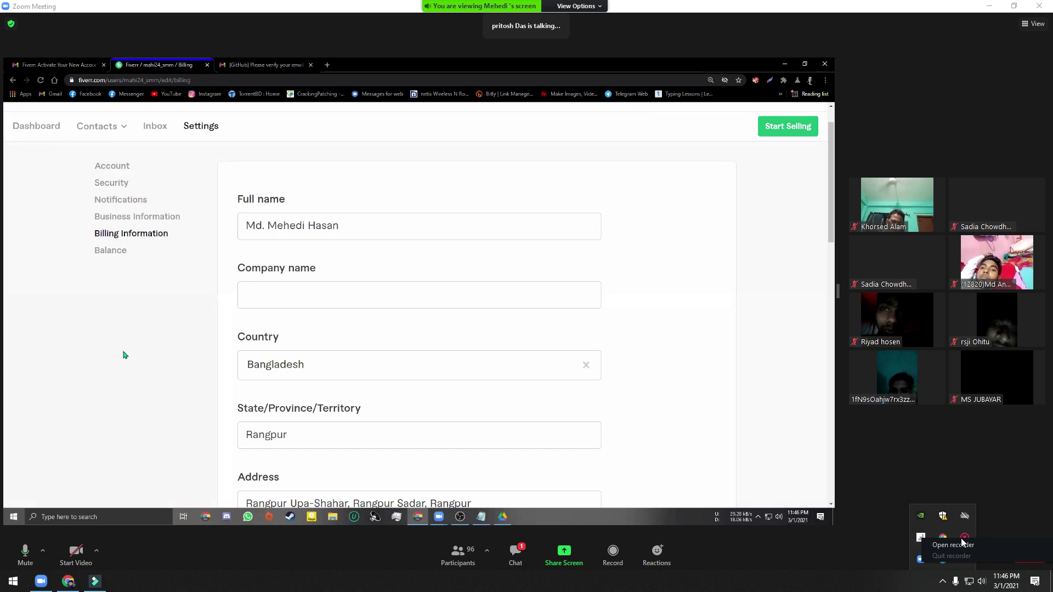
click(962, 544)
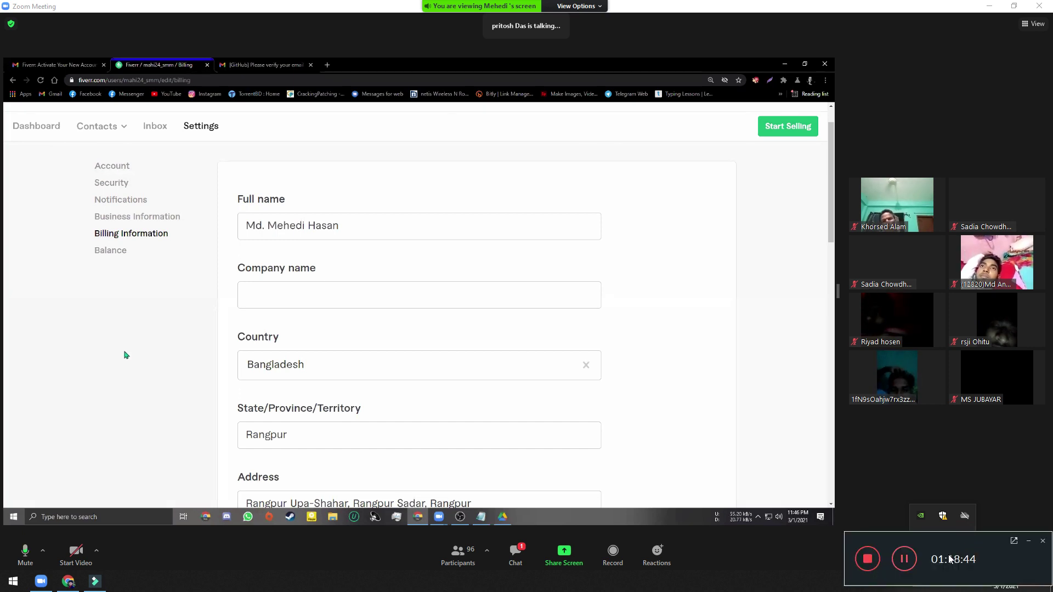